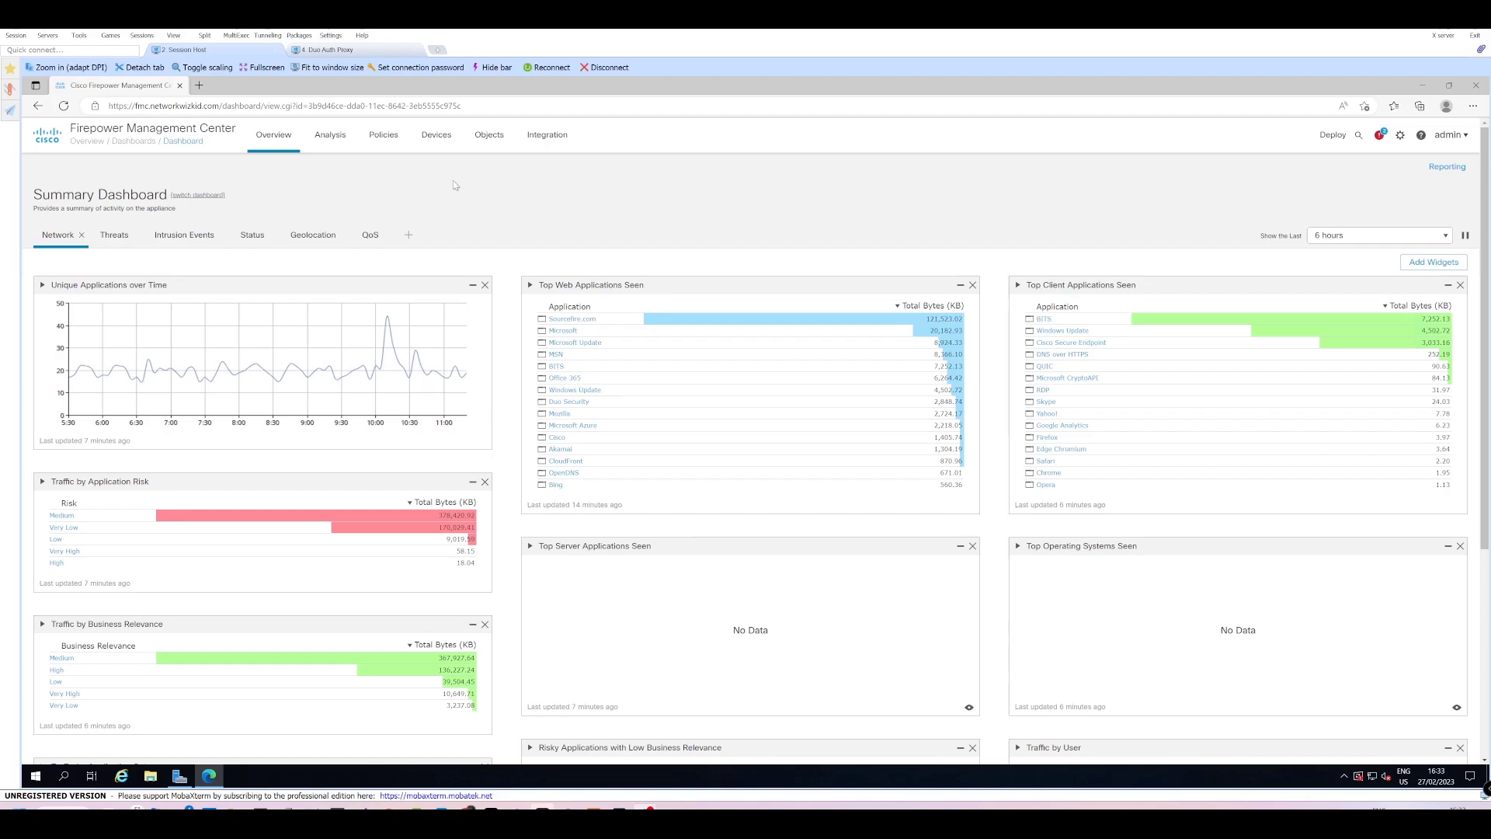
# Create a remote access VPN policy named 'Test-Duo-Demo' targeting the EDGE-FTD device.
pyautogui.moveTo(435, 137)
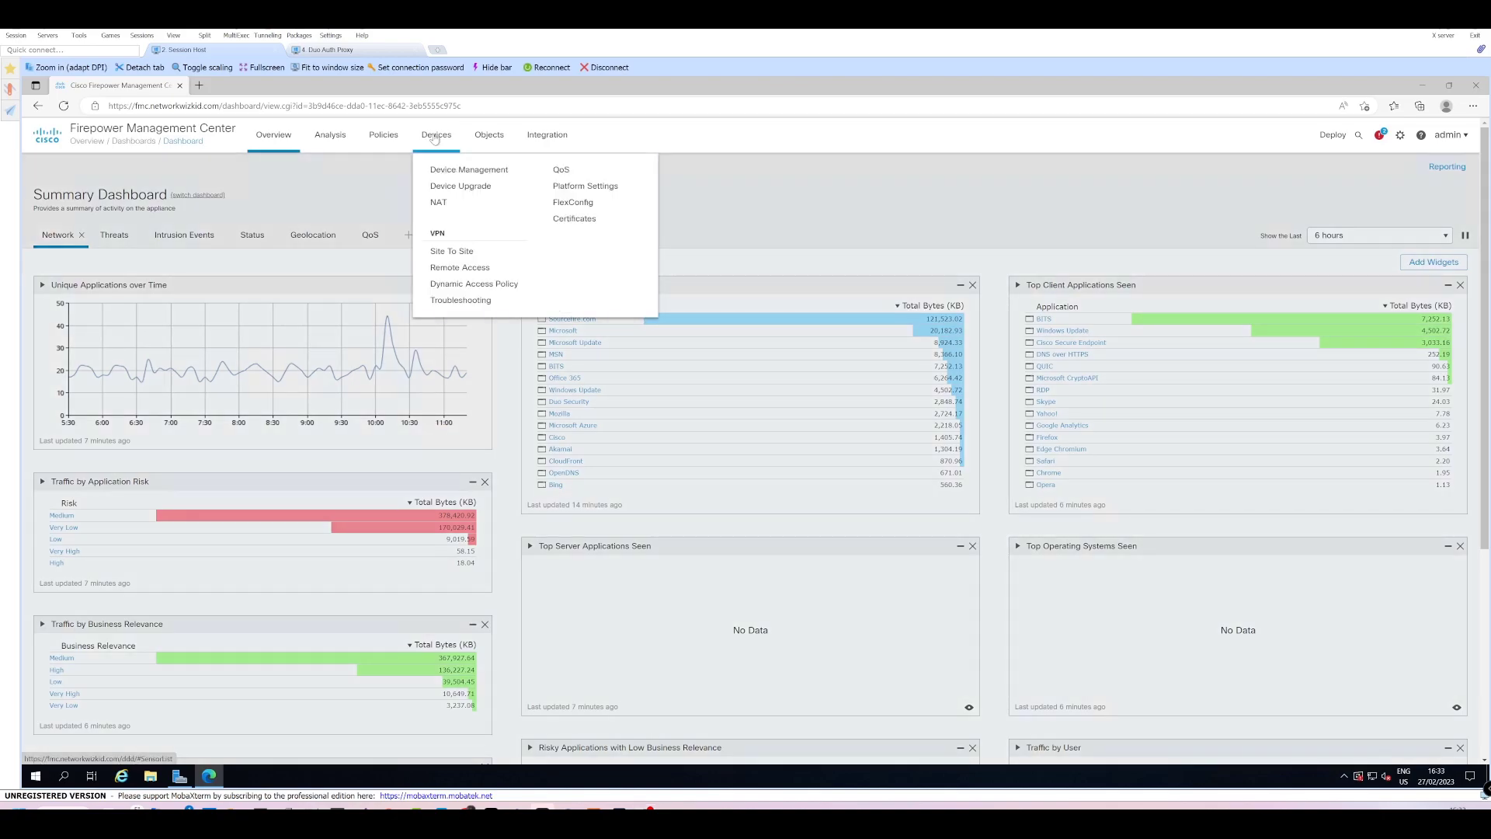
pyautogui.click(448, 268)
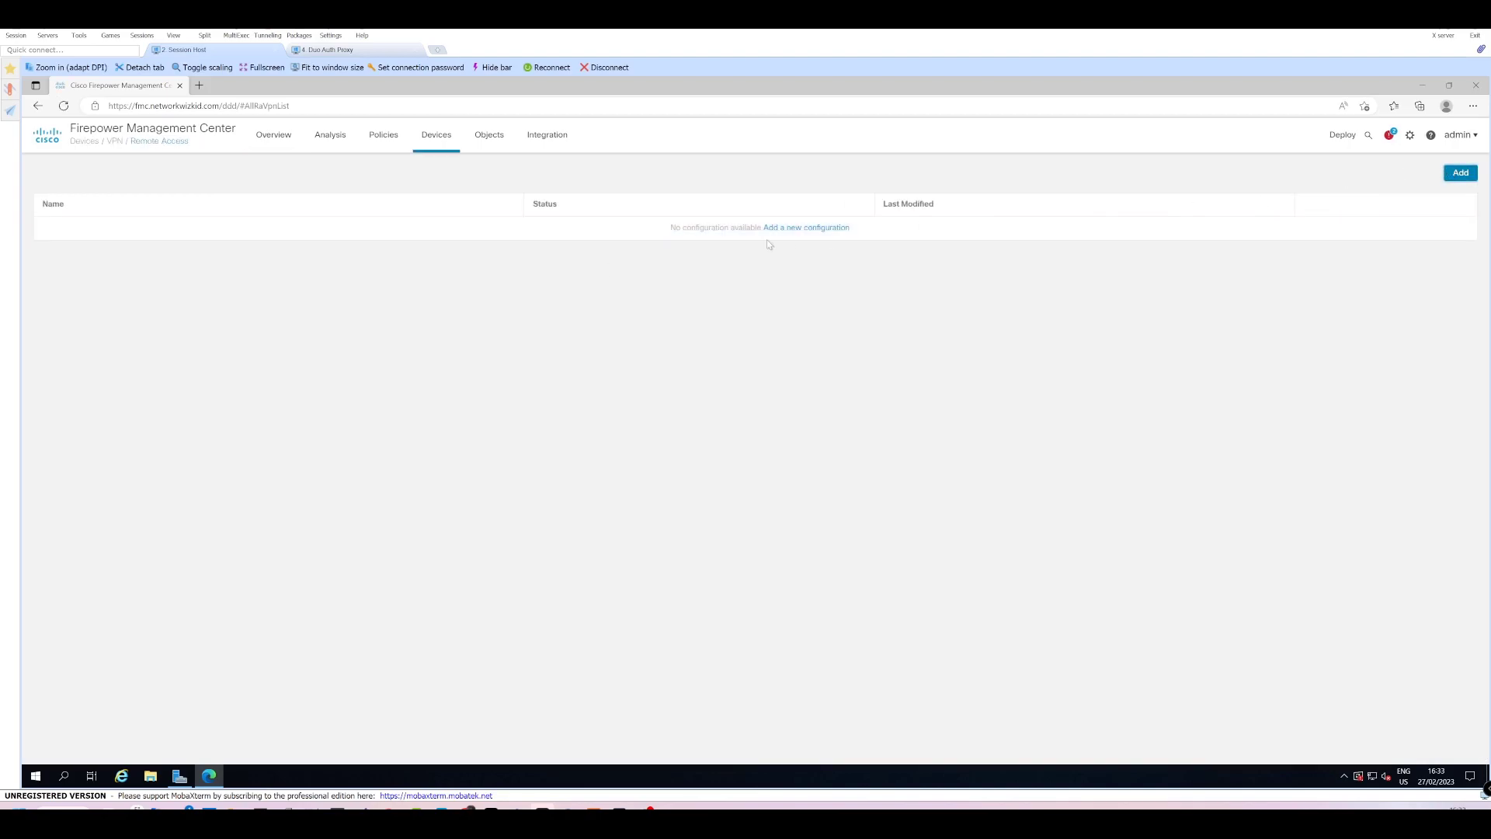
pyautogui.click(1461, 172)
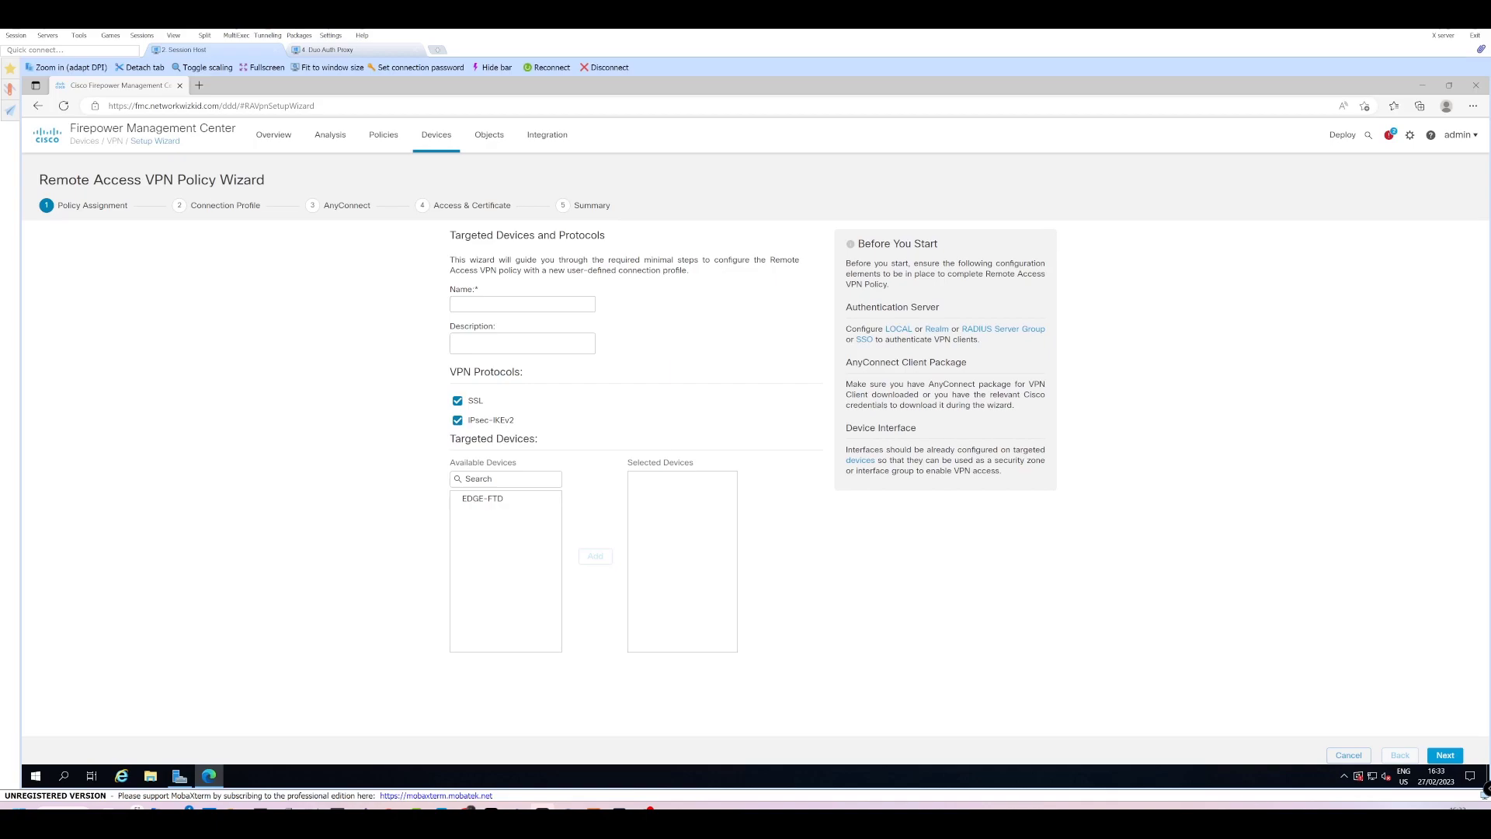
pyautogui.click(521, 303)
pyautogui.write('Demo')
pyautogui.click(494, 499)
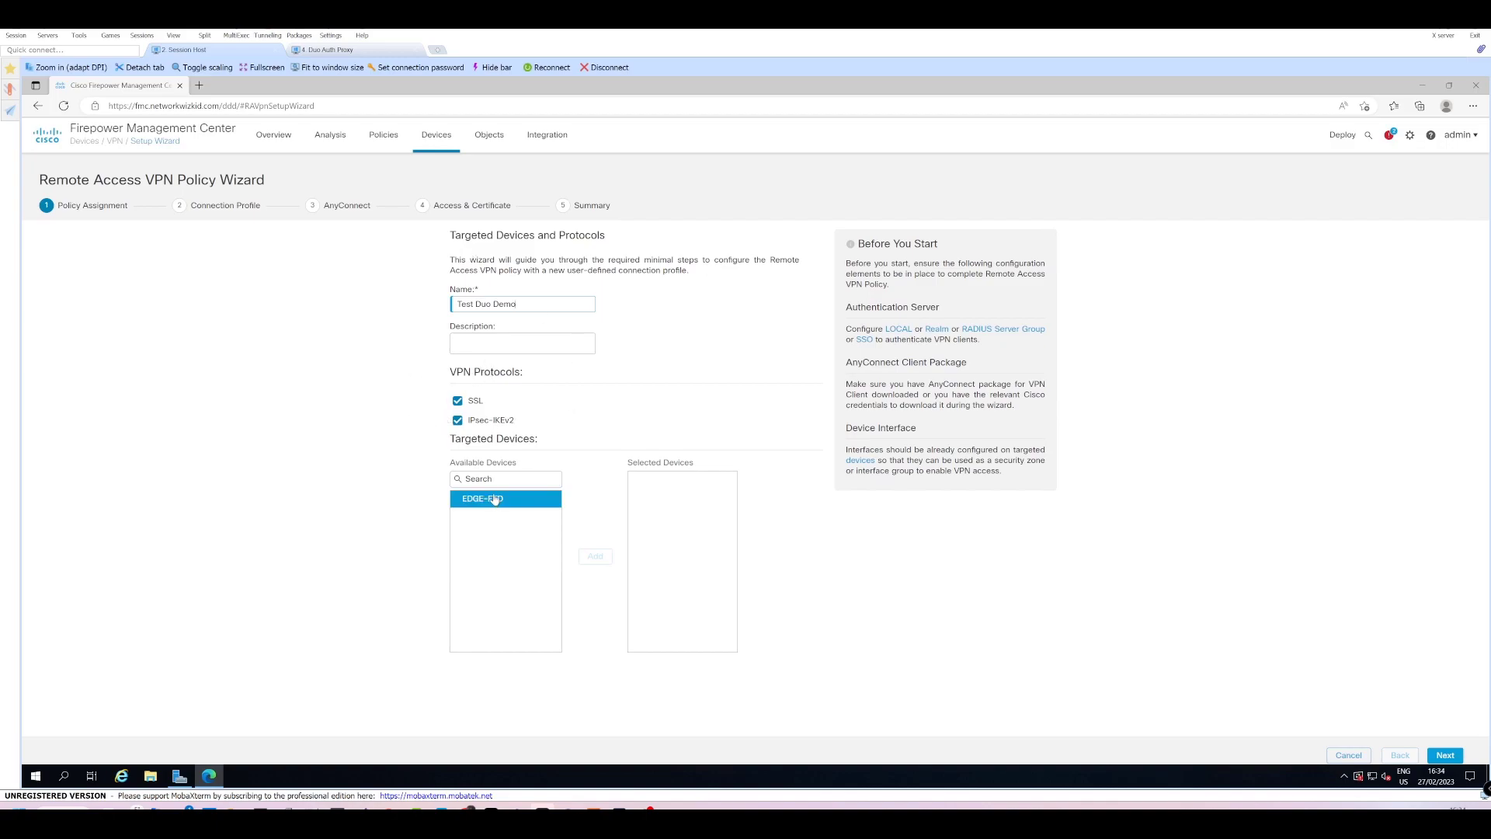
pyautogui.click(595, 556)
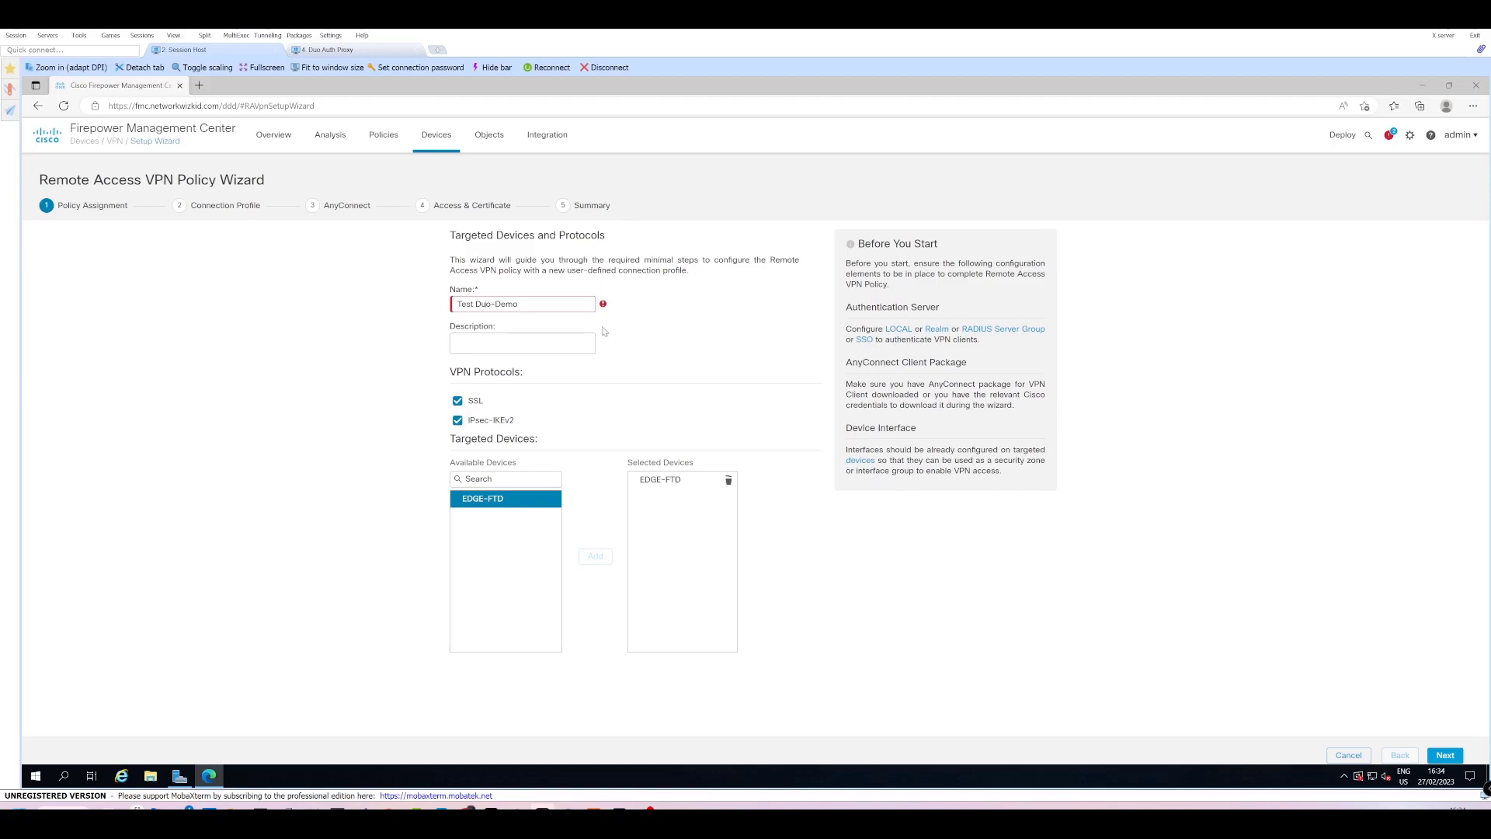
pyautogui.press('BackSpace')
pyautogui.write('-')
# Advance to the Connection Profile step and keep AAA Only as the authentication method.
pyautogui.click(1444, 756)
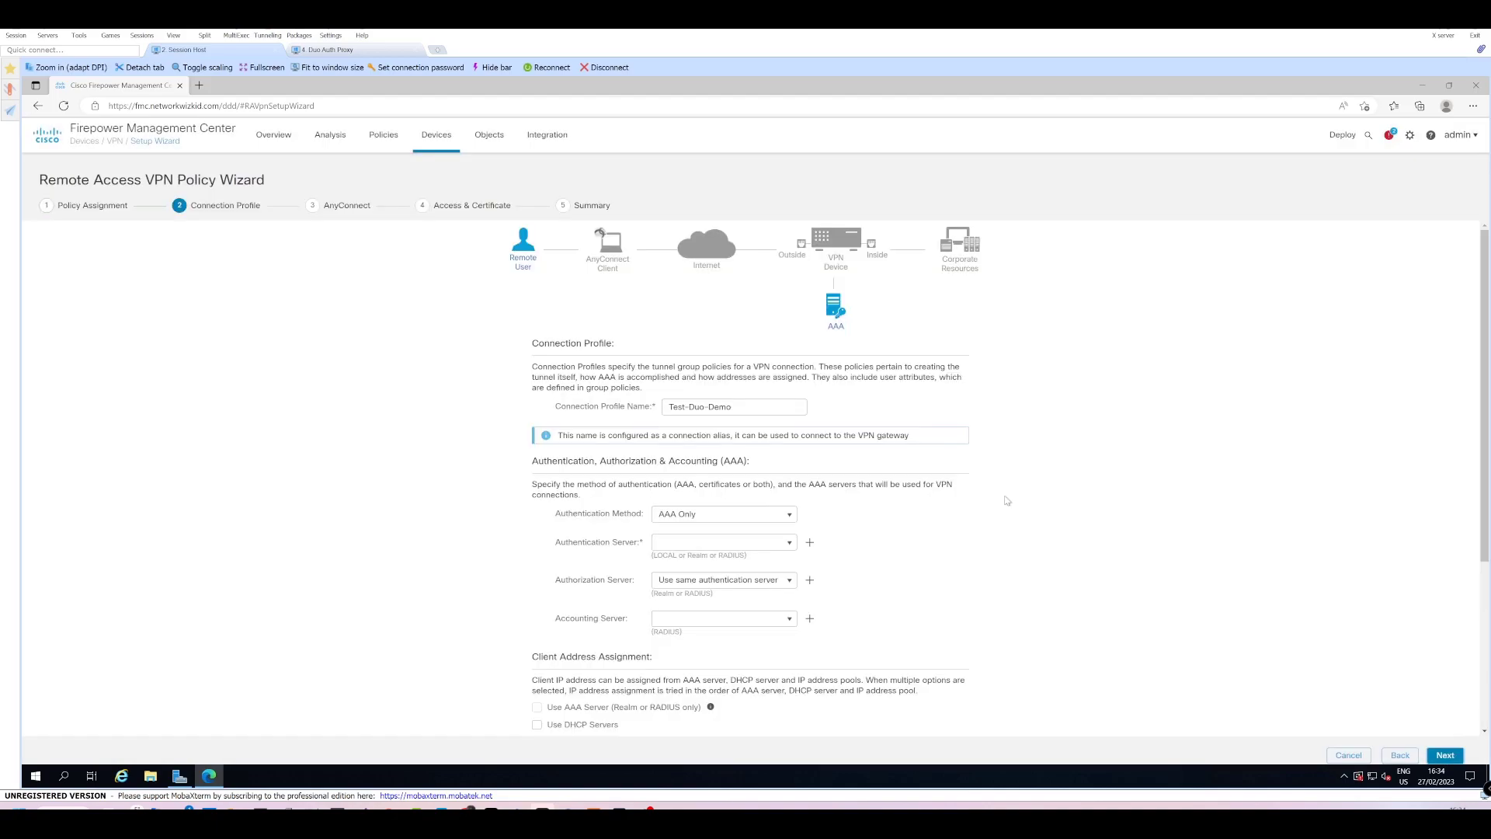
pyautogui.scroll(-2, 706, 367)
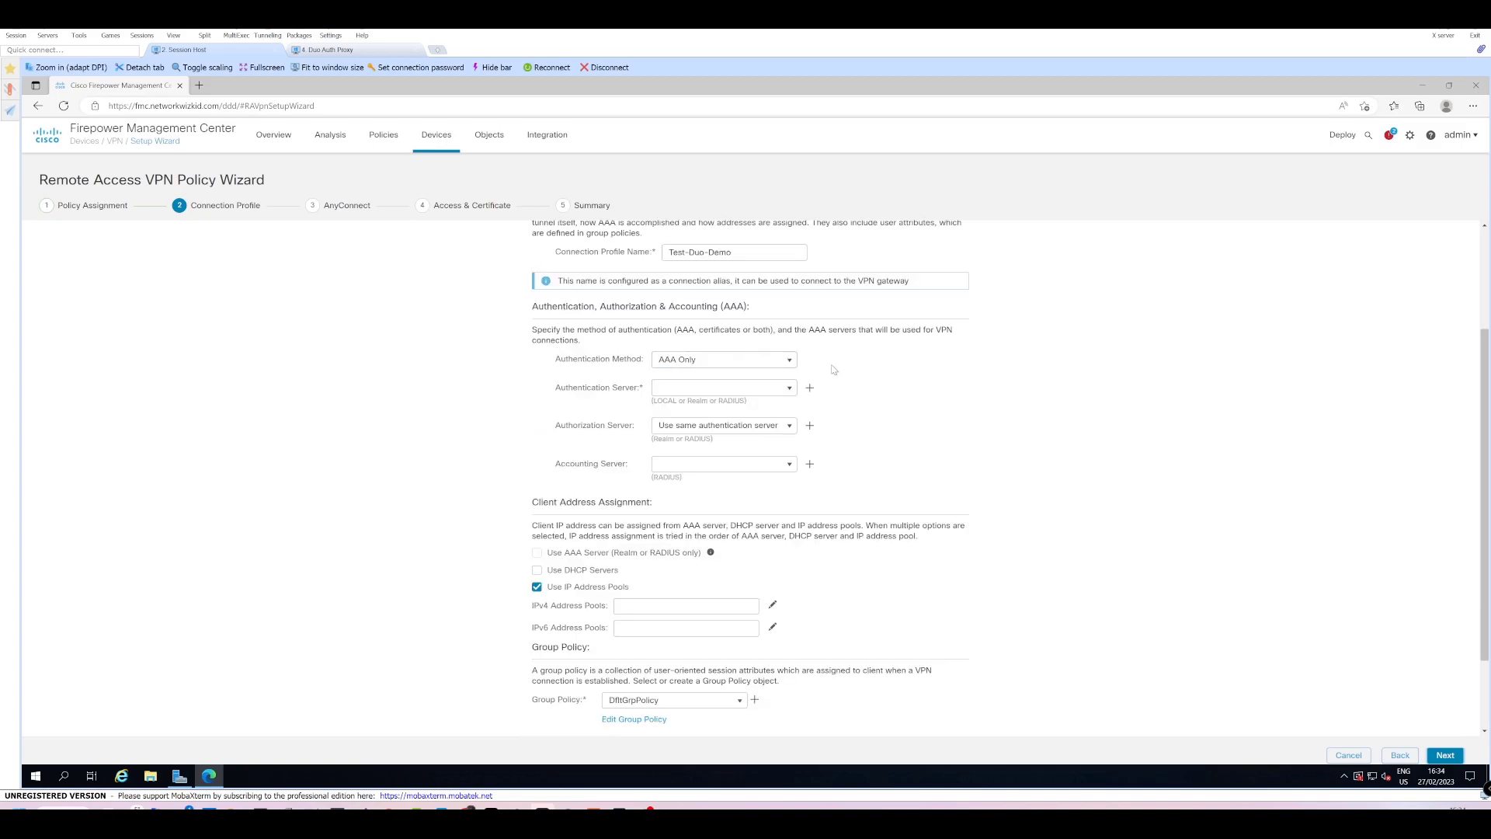
pyautogui.scroll(-1, 833, 369)
pyautogui.scroll(2, 757, 415)
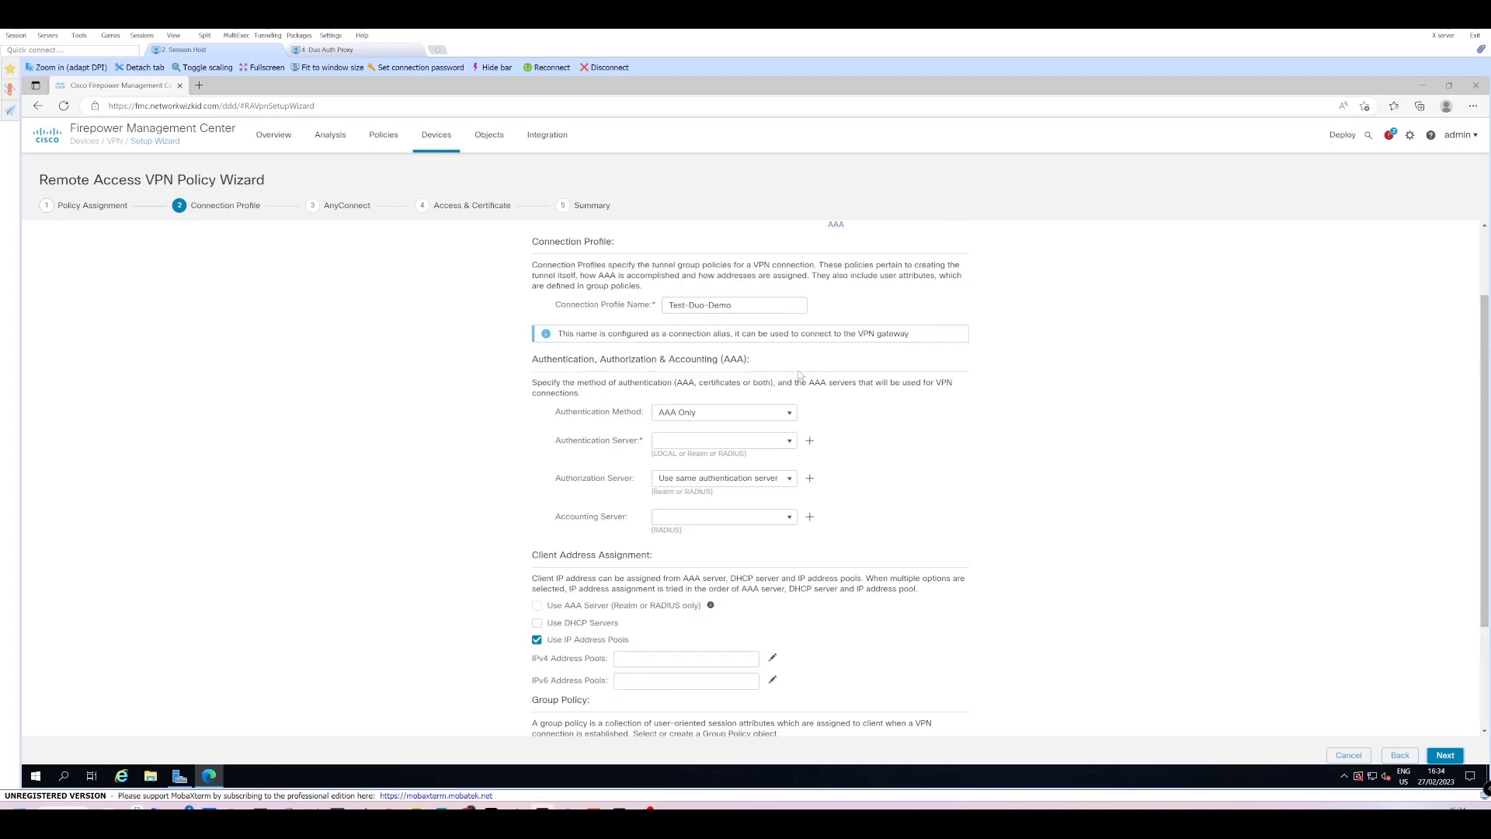
pyautogui.click(764, 418)
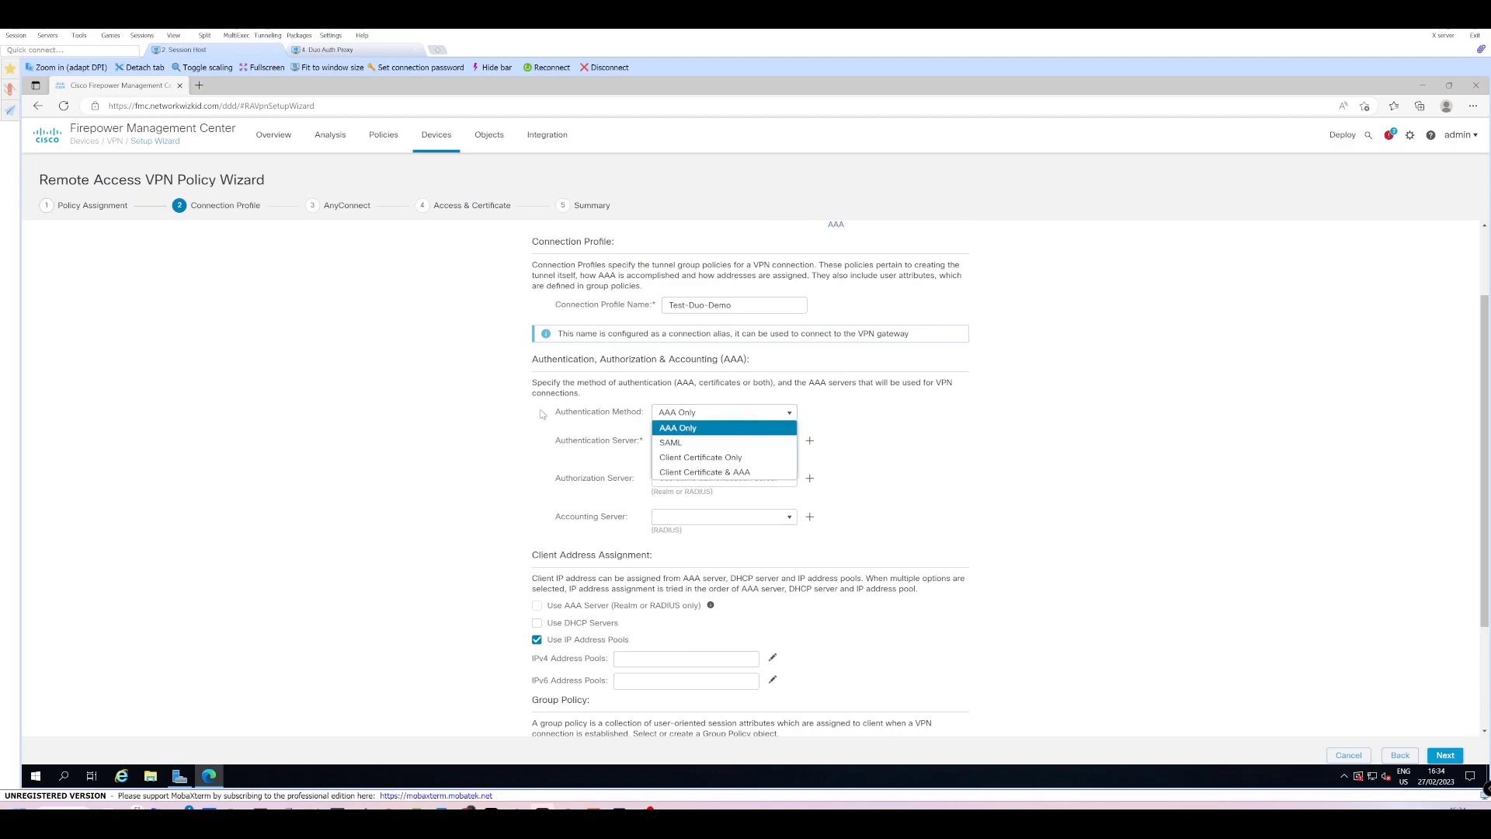
pyautogui.click(966, 425)
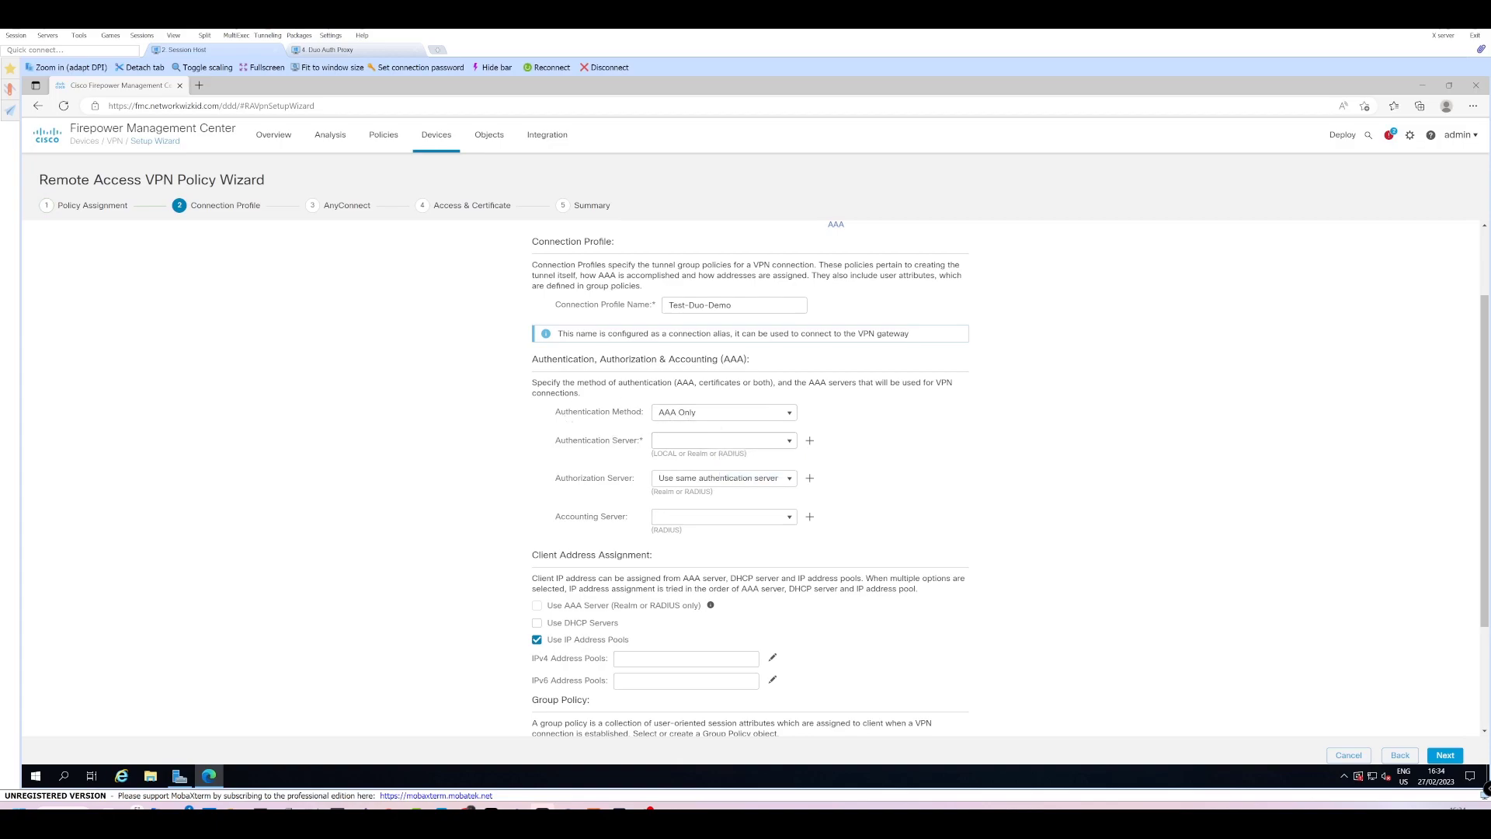
pyautogui.click(723, 417)
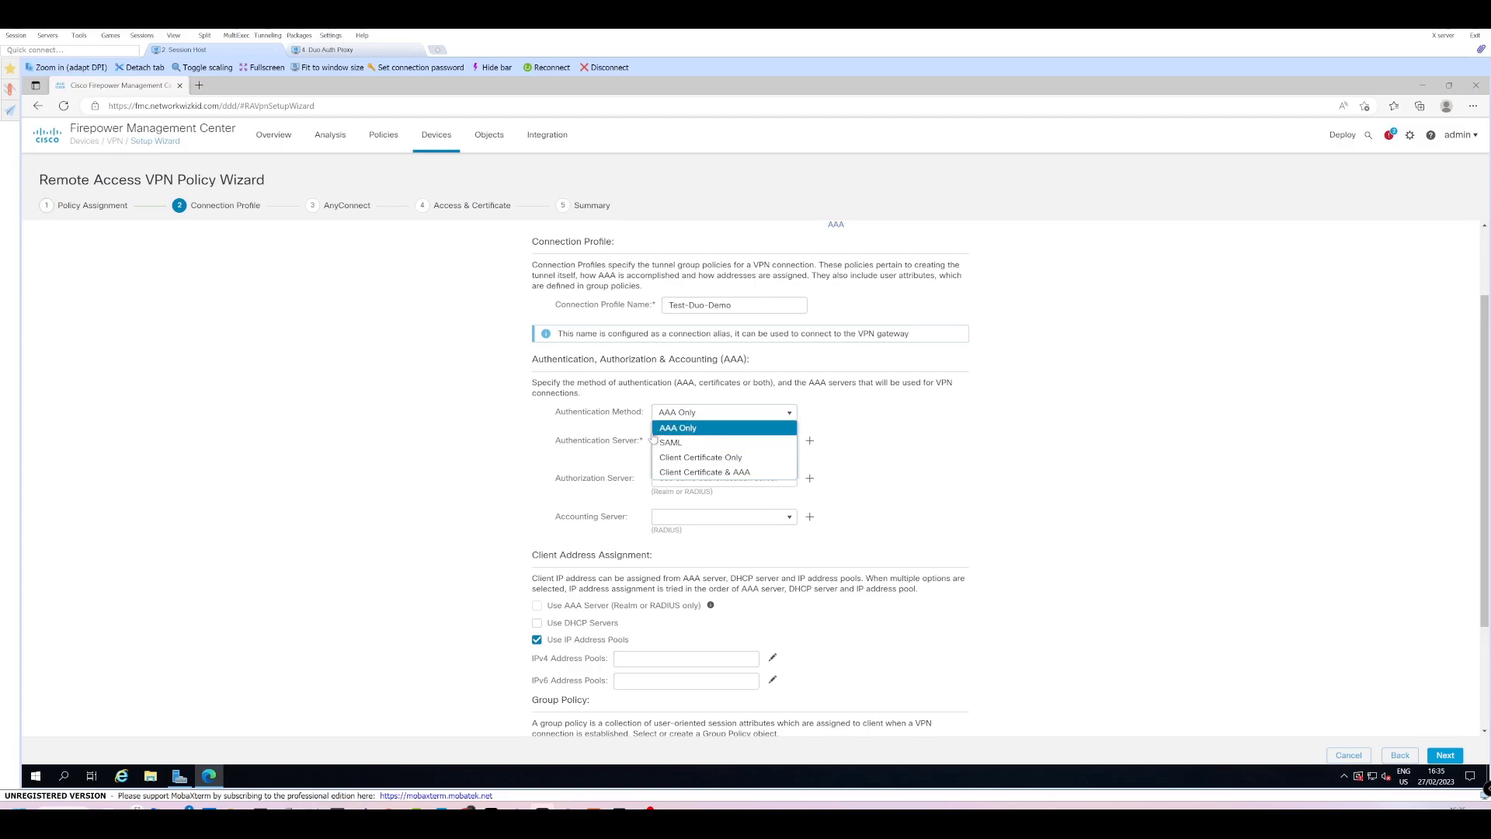
pyautogui.click(883, 415)
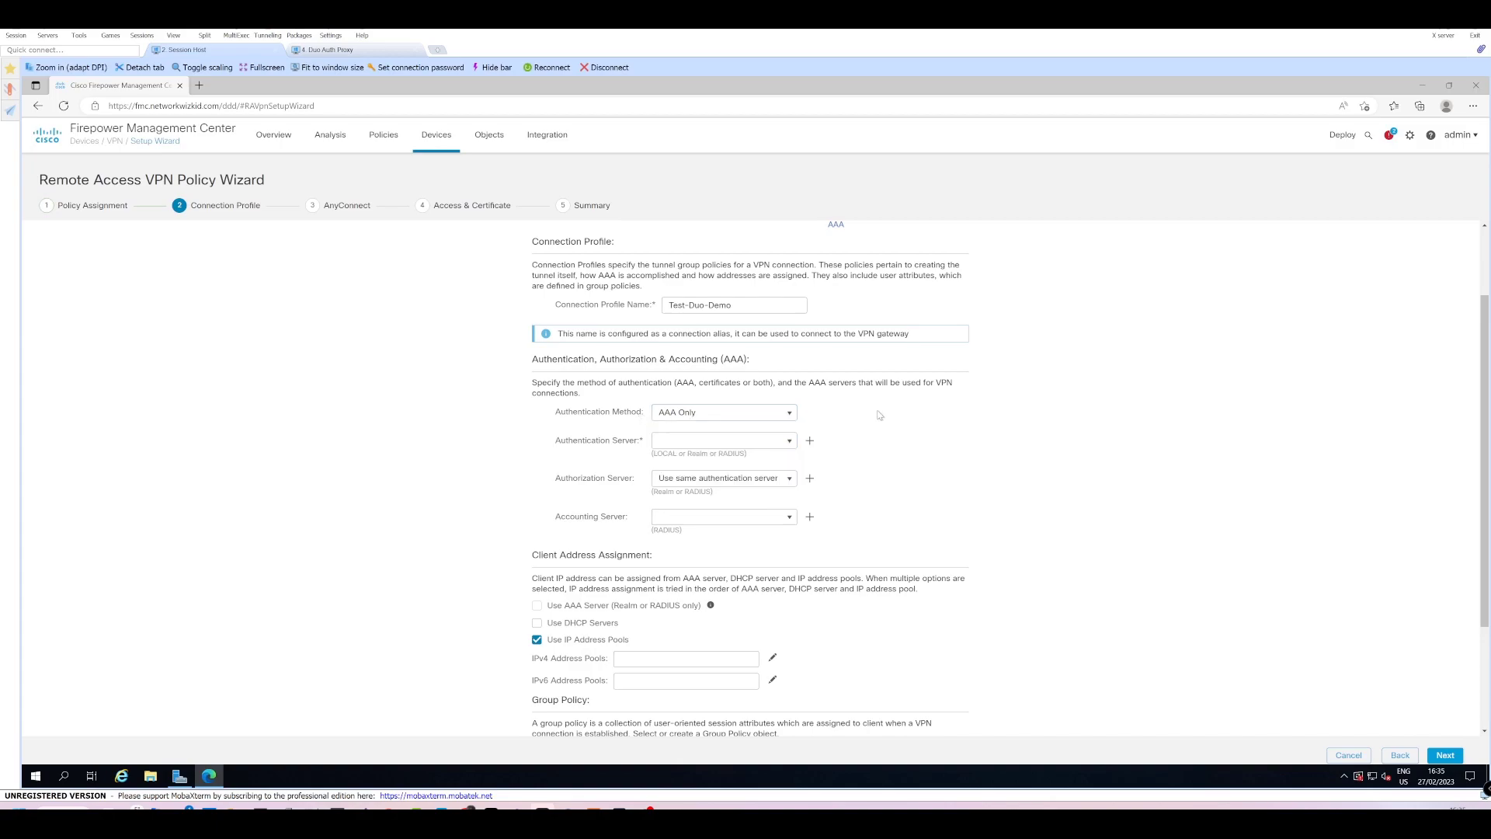
pyautogui.click(692, 440)
pyautogui.click(335, 51)
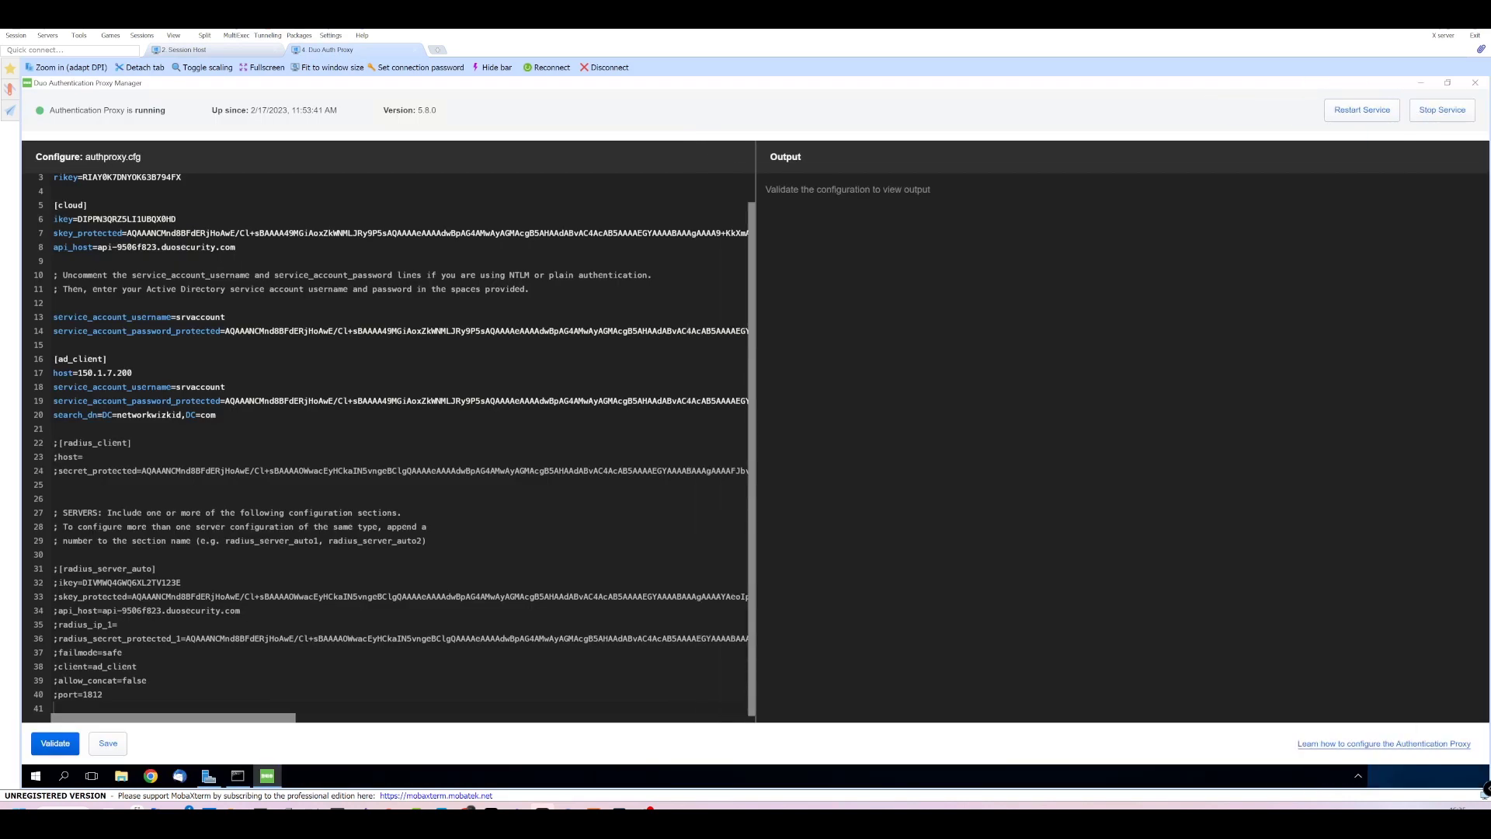
pyautogui.scroll(1, 388, 448)
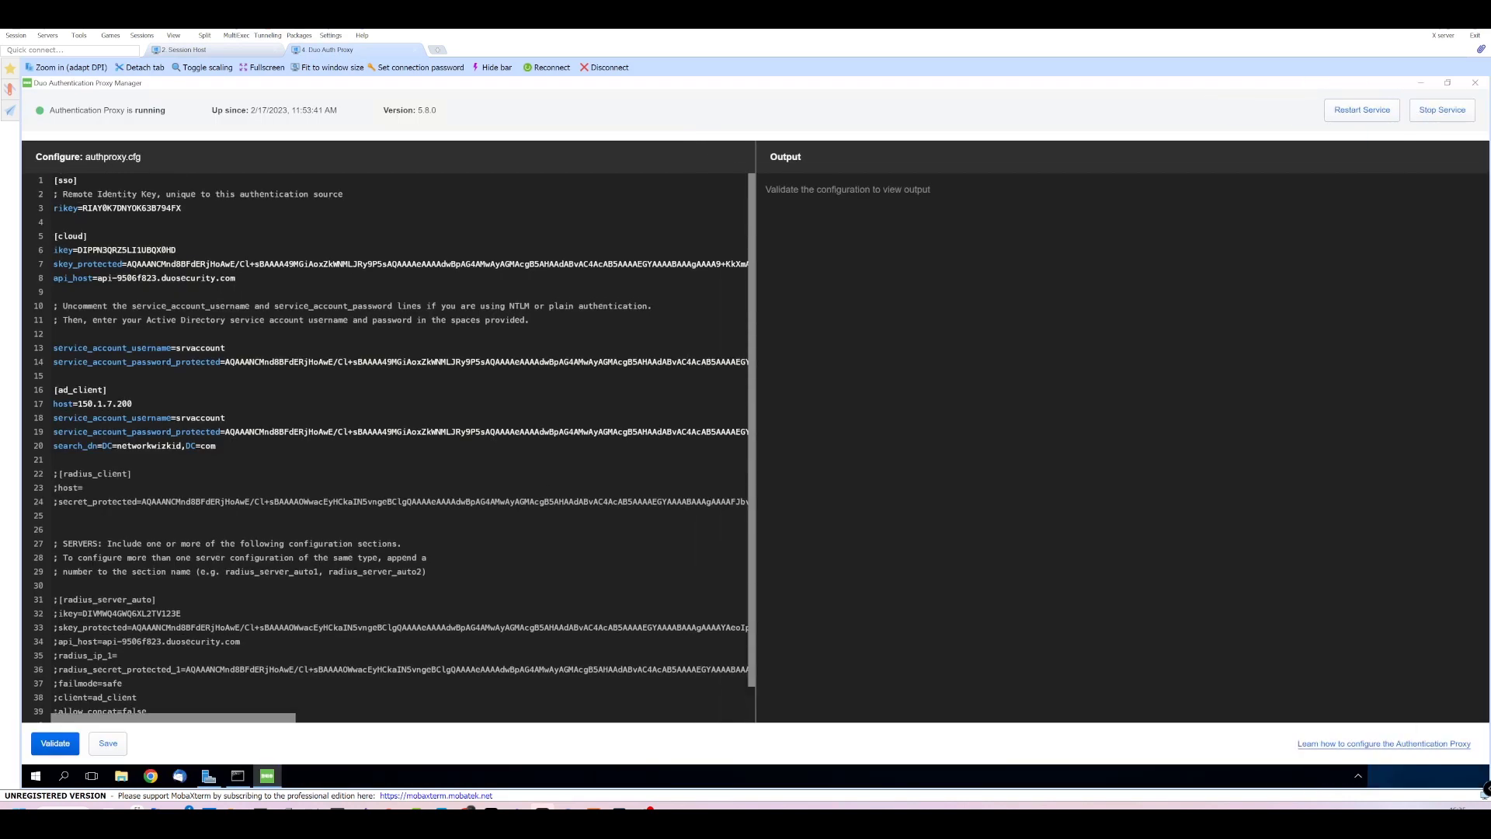
pyautogui.scroll(-1, 395, 445)
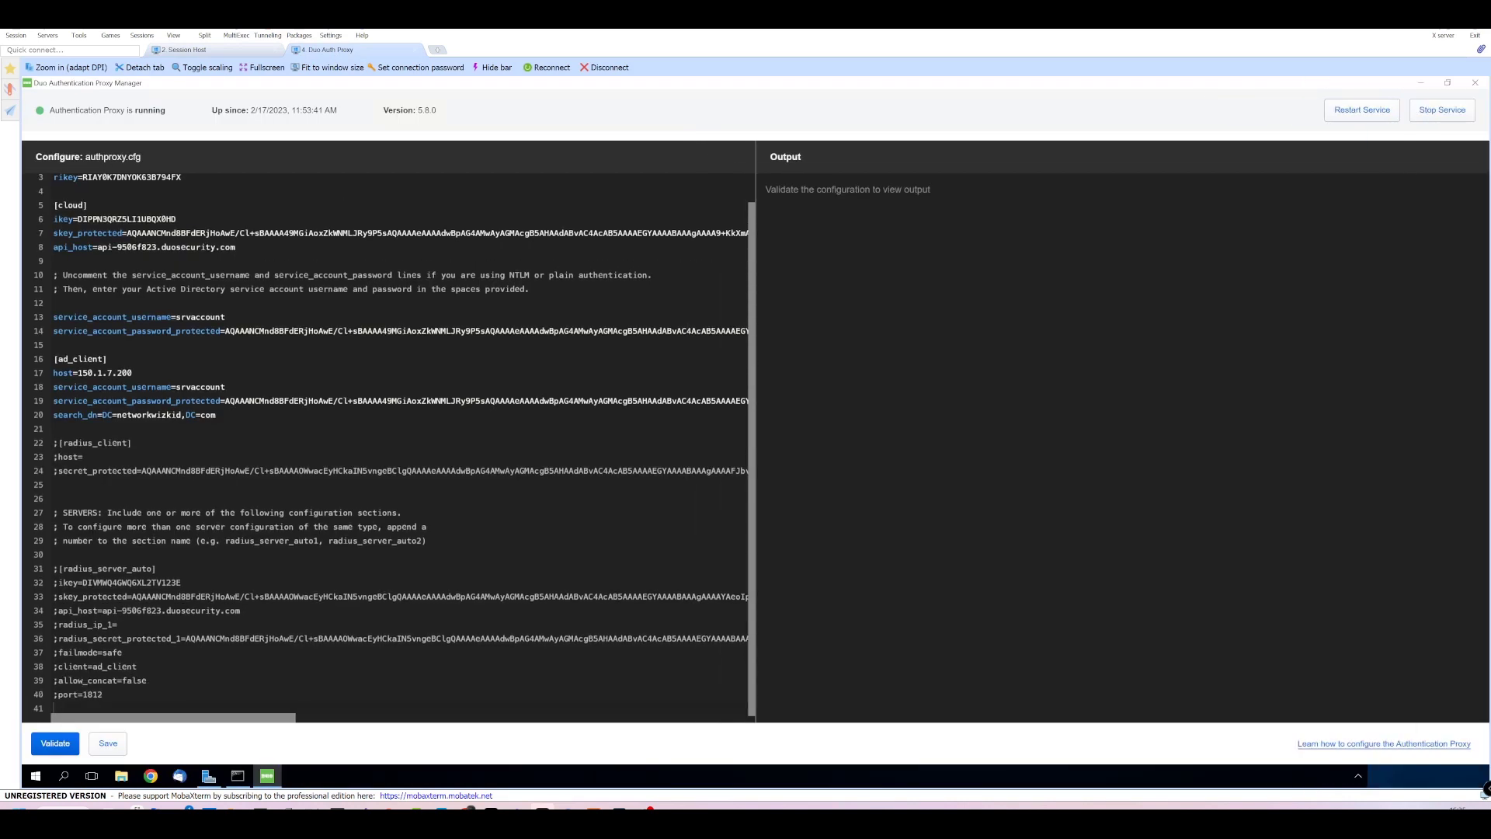
pyautogui.click(211, 52)
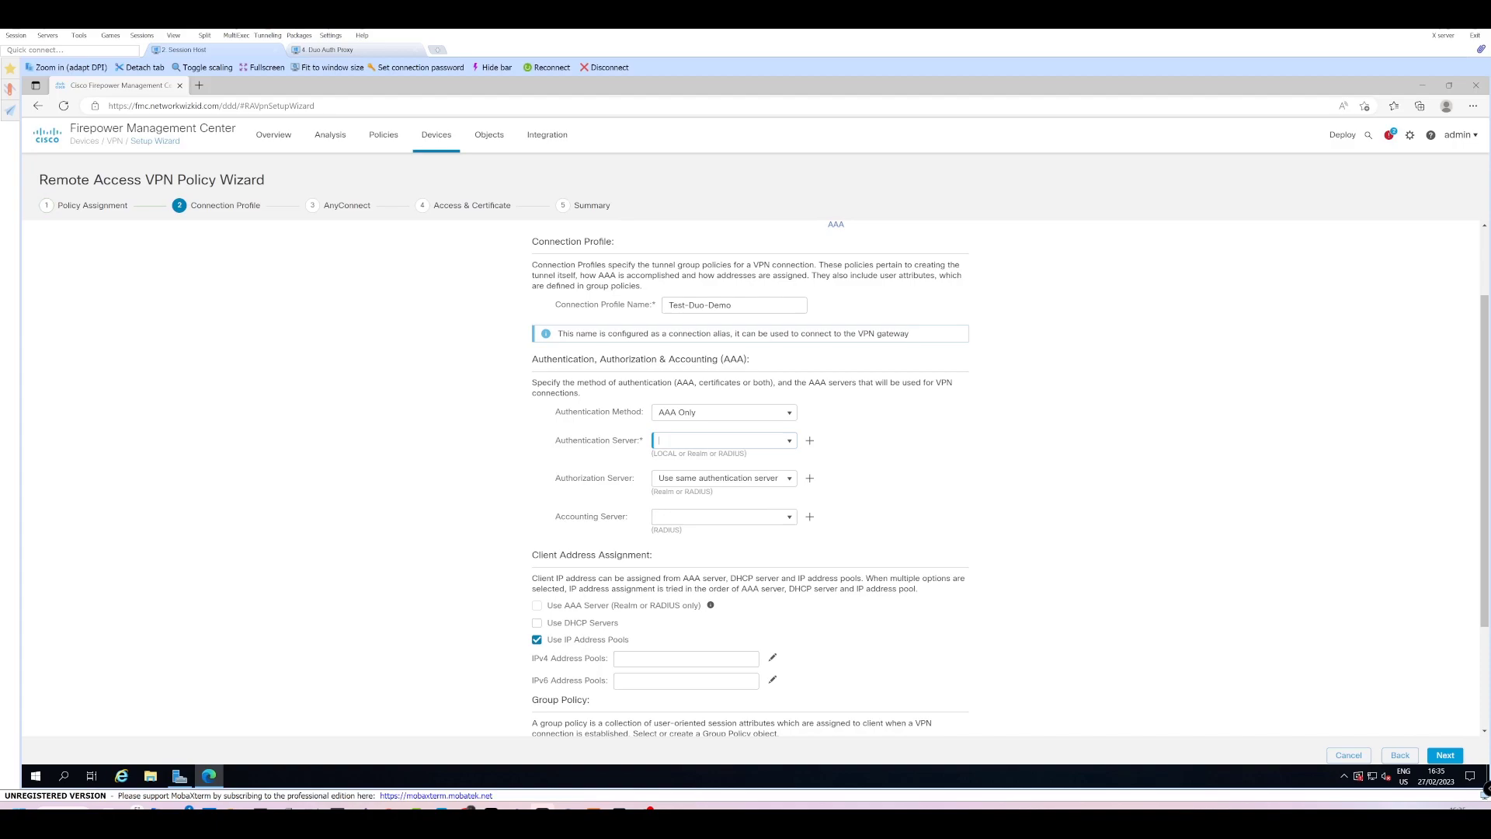
# Confirm no authentication server exists yet and bring up the options for adding a new one.
pyautogui.click(789, 441)
pyautogui.click(831, 436)
pyautogui.click(810, 442)
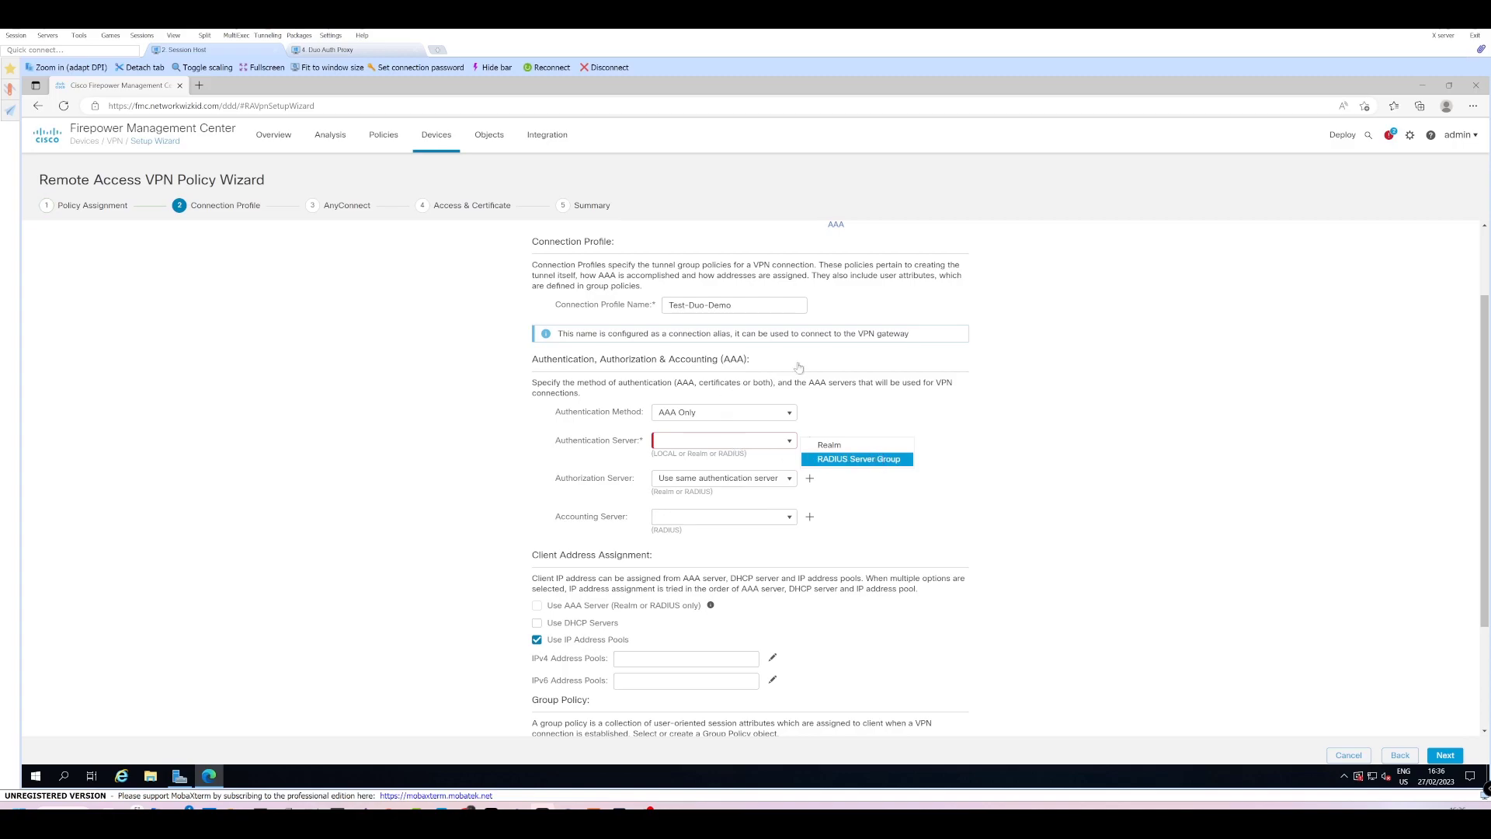
# Create RADIUS server group DUO-Auth-Proxy and add server 101.1.1.4 with its shared key.
pyautogui.click(844, 459)
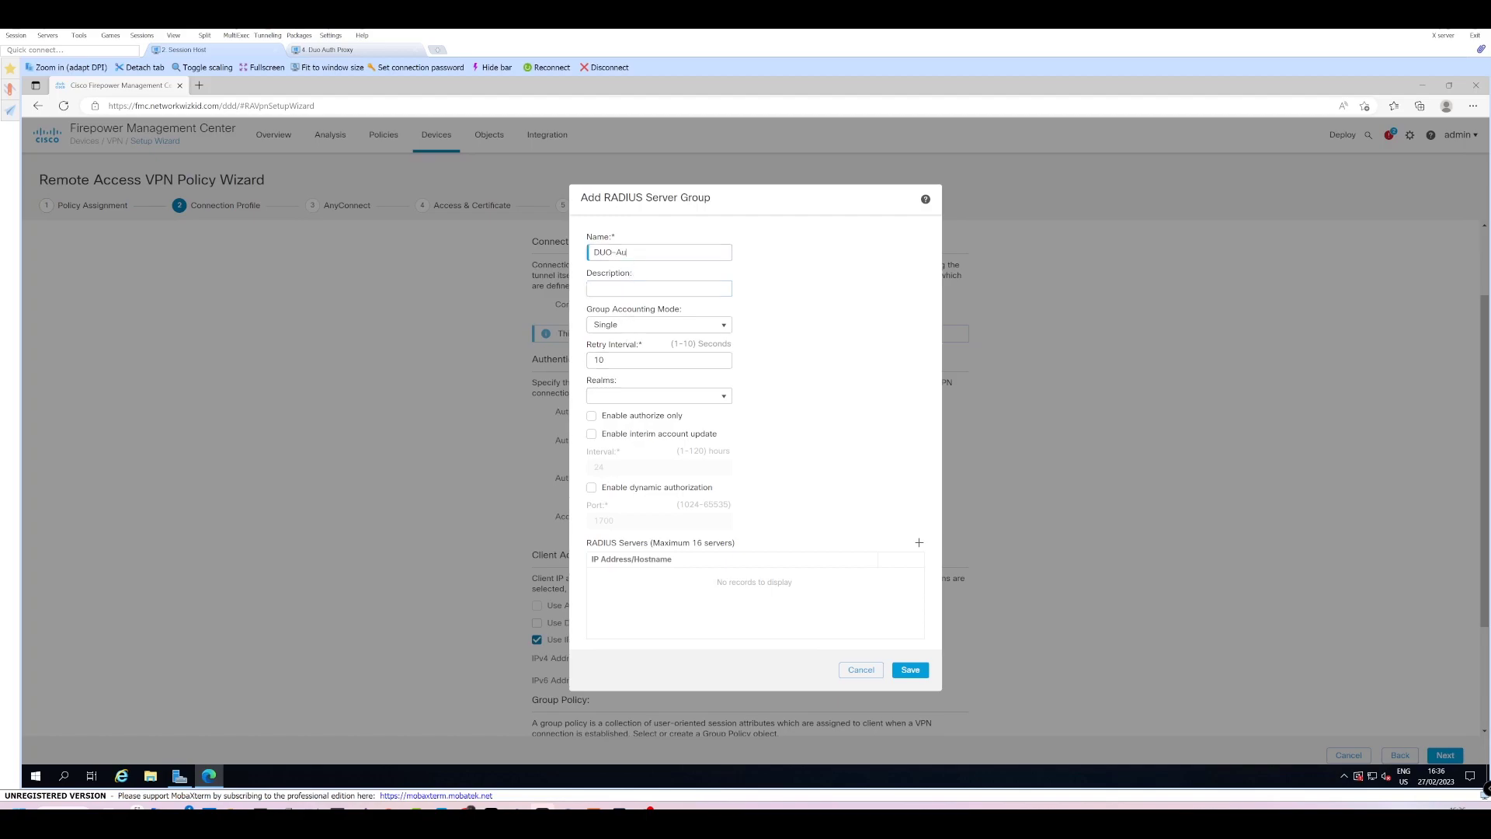
pyautogui.write('Proxy')
pyautogui.click(916, 542)
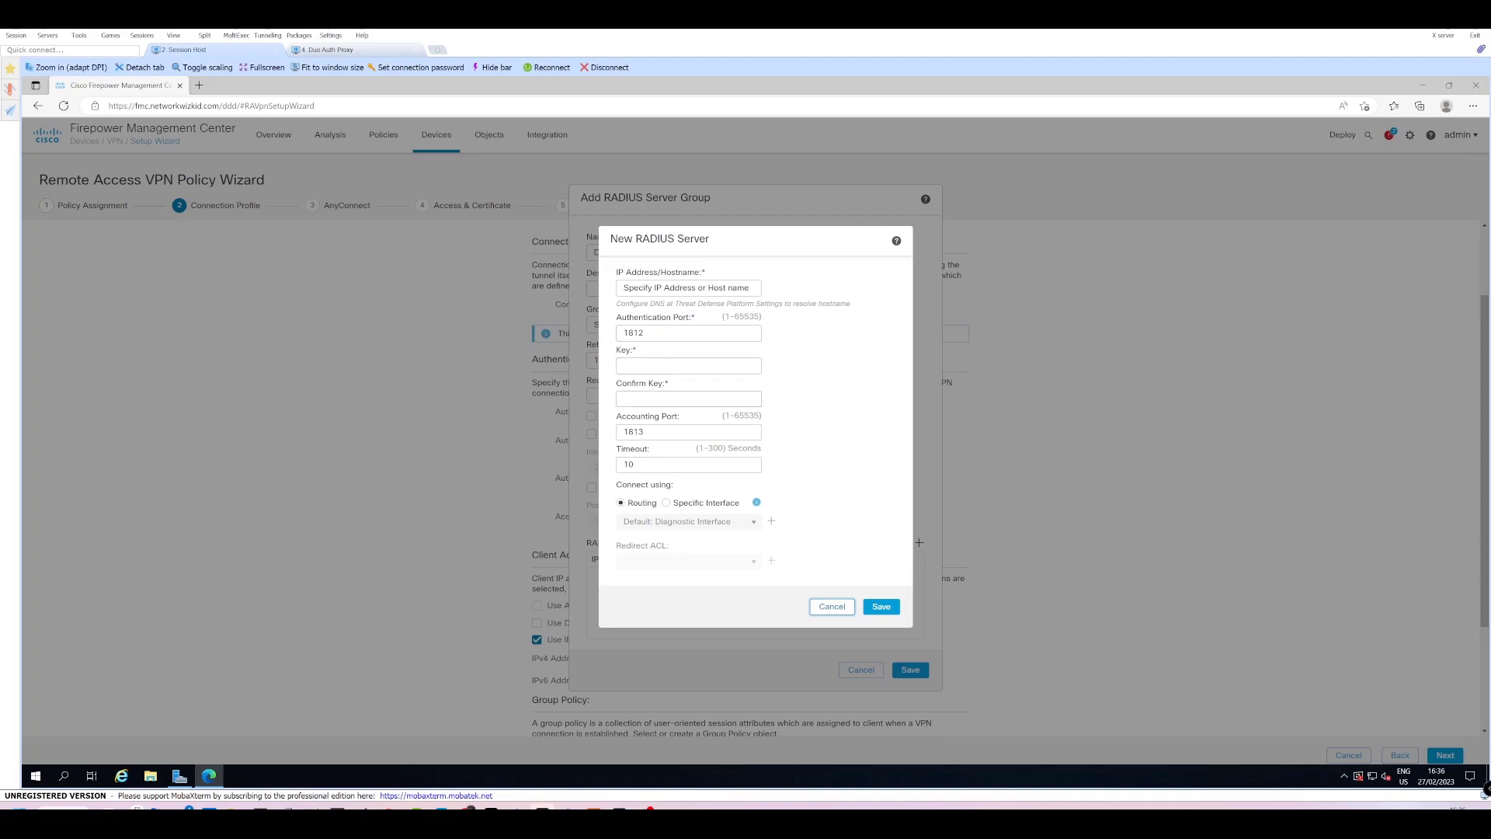
pyautogui.click(663, 288)
pyautogui.write('101.1.1.4')
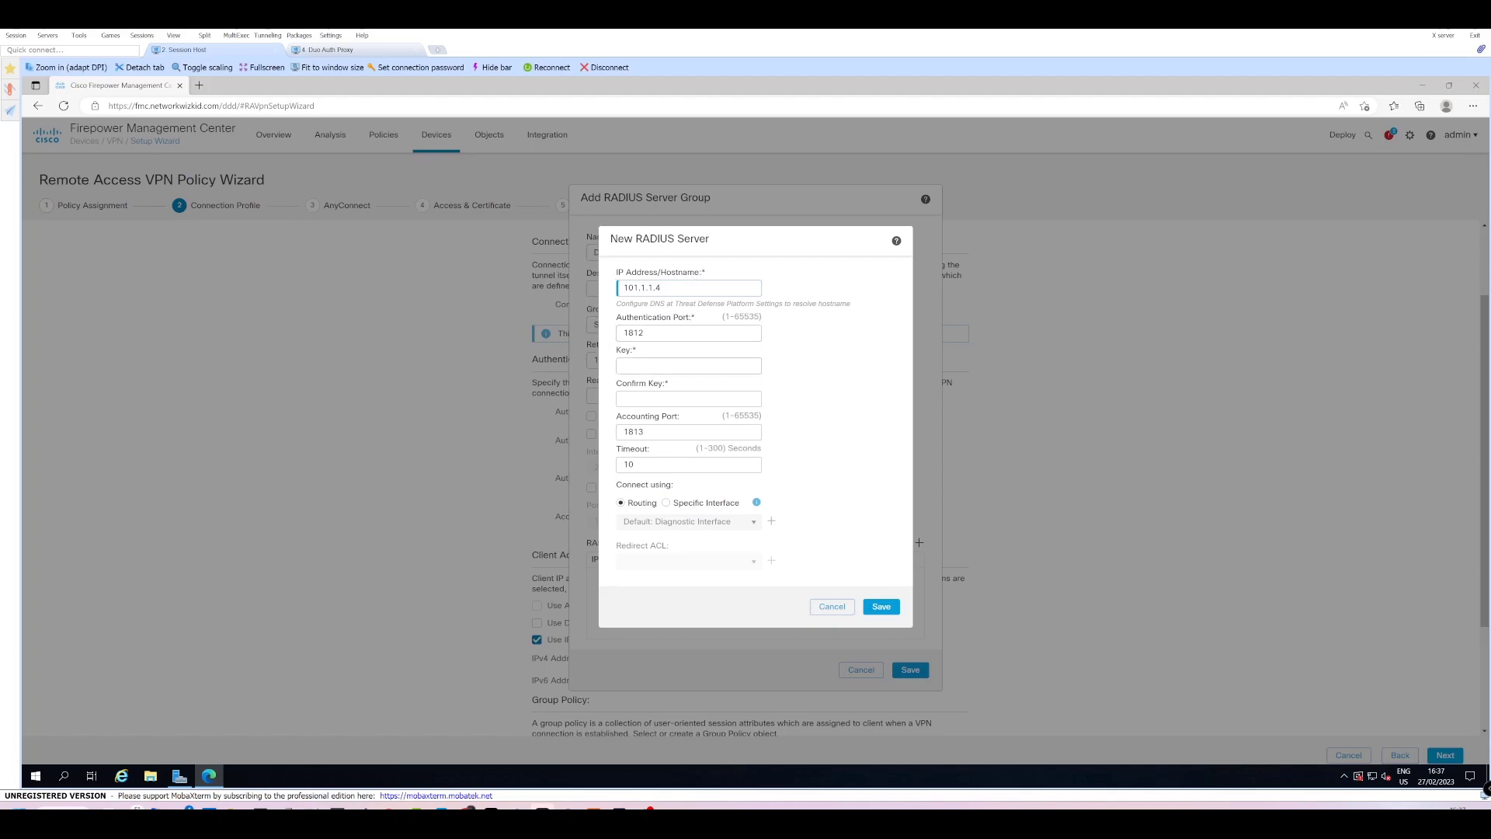
pyautogui.click(649, 366)
pyautogui.write('cis')
pyautogui.click(696, 397)
pyautogui.write('cisco')
pyautogui.click(872, 611)
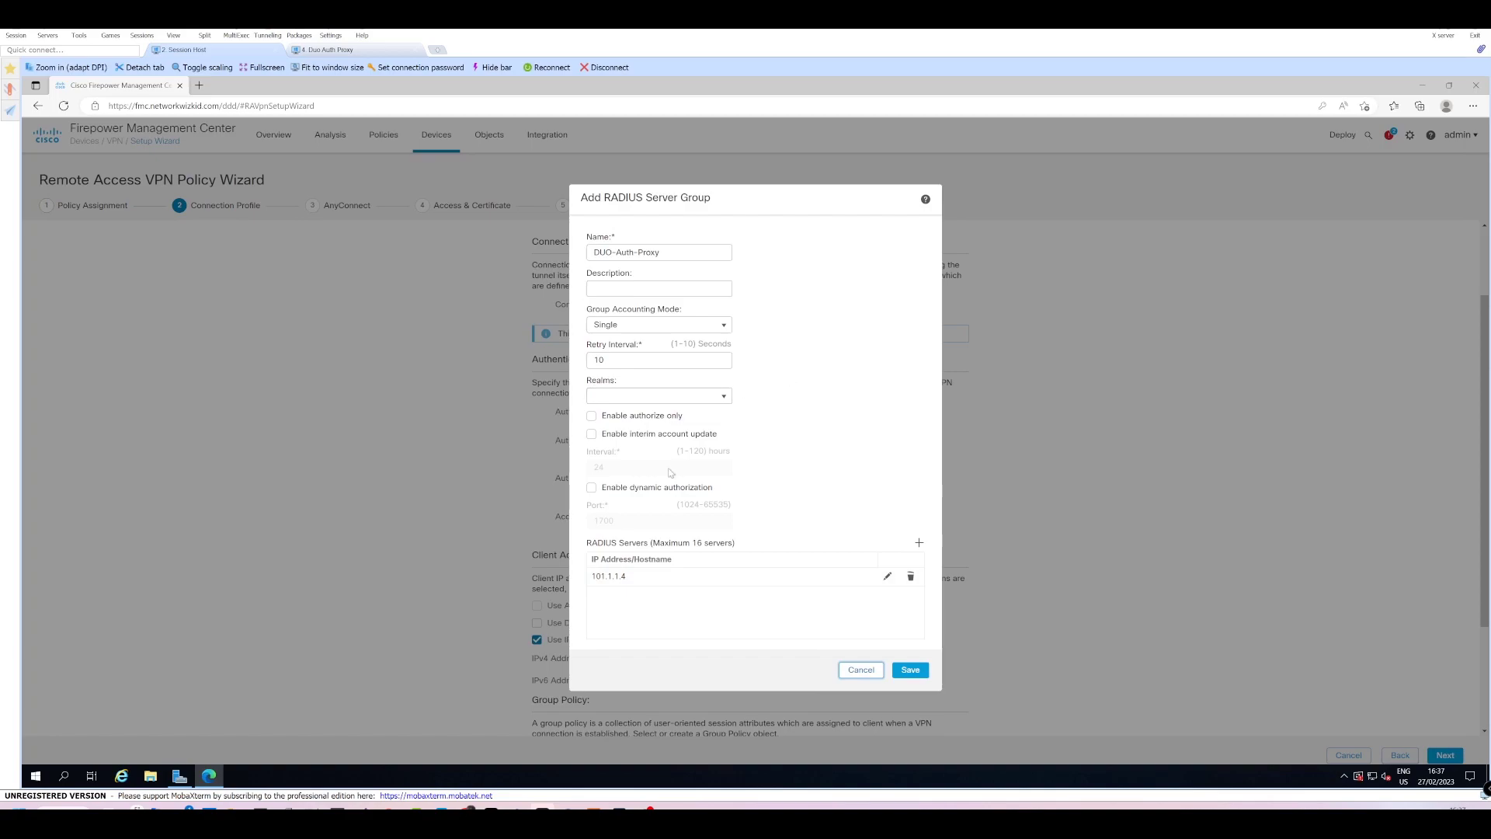
# Save the DUO-Auth-Proxy group, assign the VPN-POOL IPv4 address pool, and advance to AnyConnect.
pyautogui.click(915, 673)
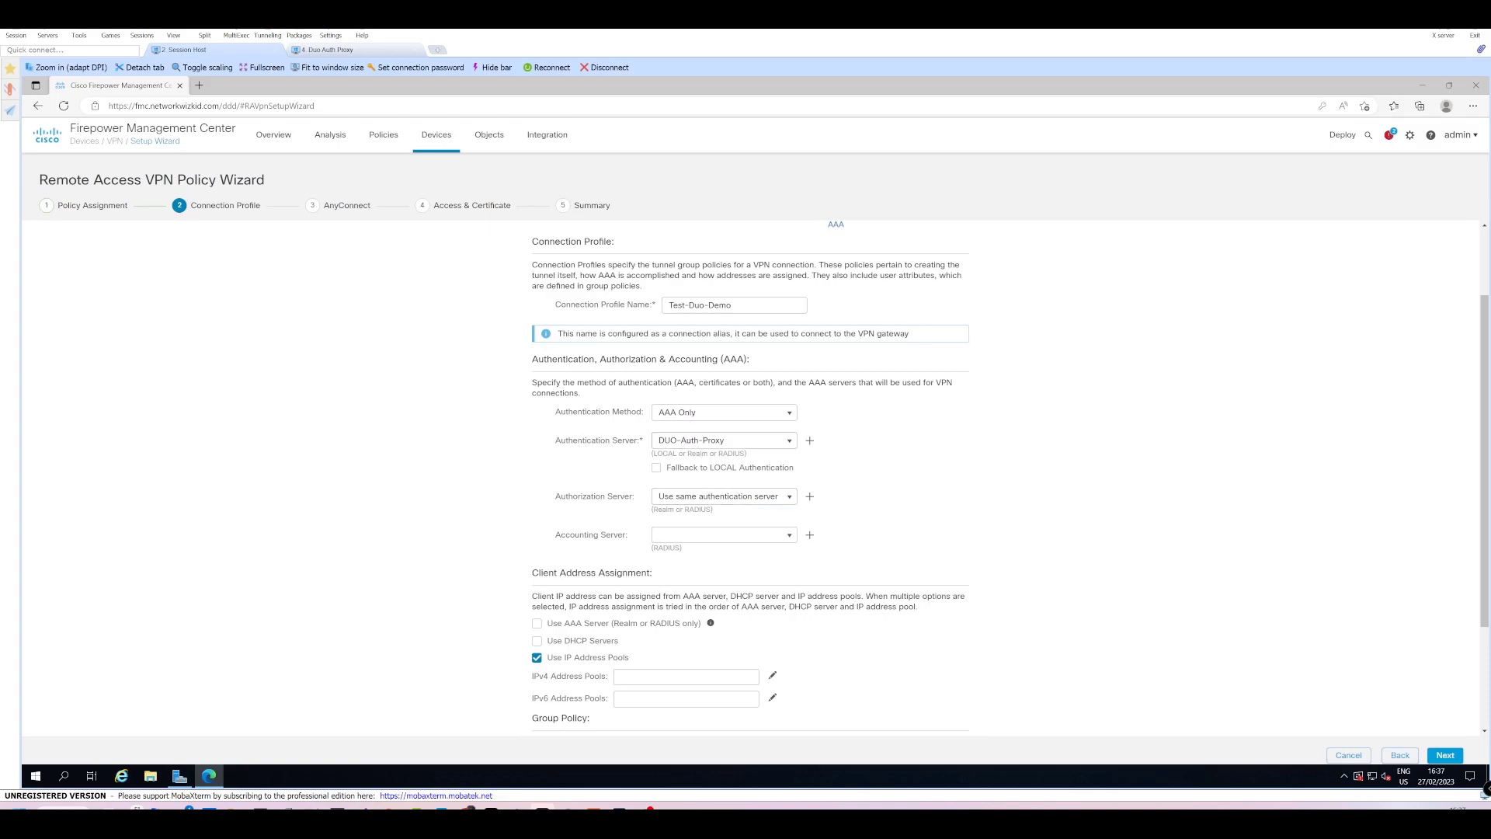
pyautogui.scroll(-2, 958, 459)
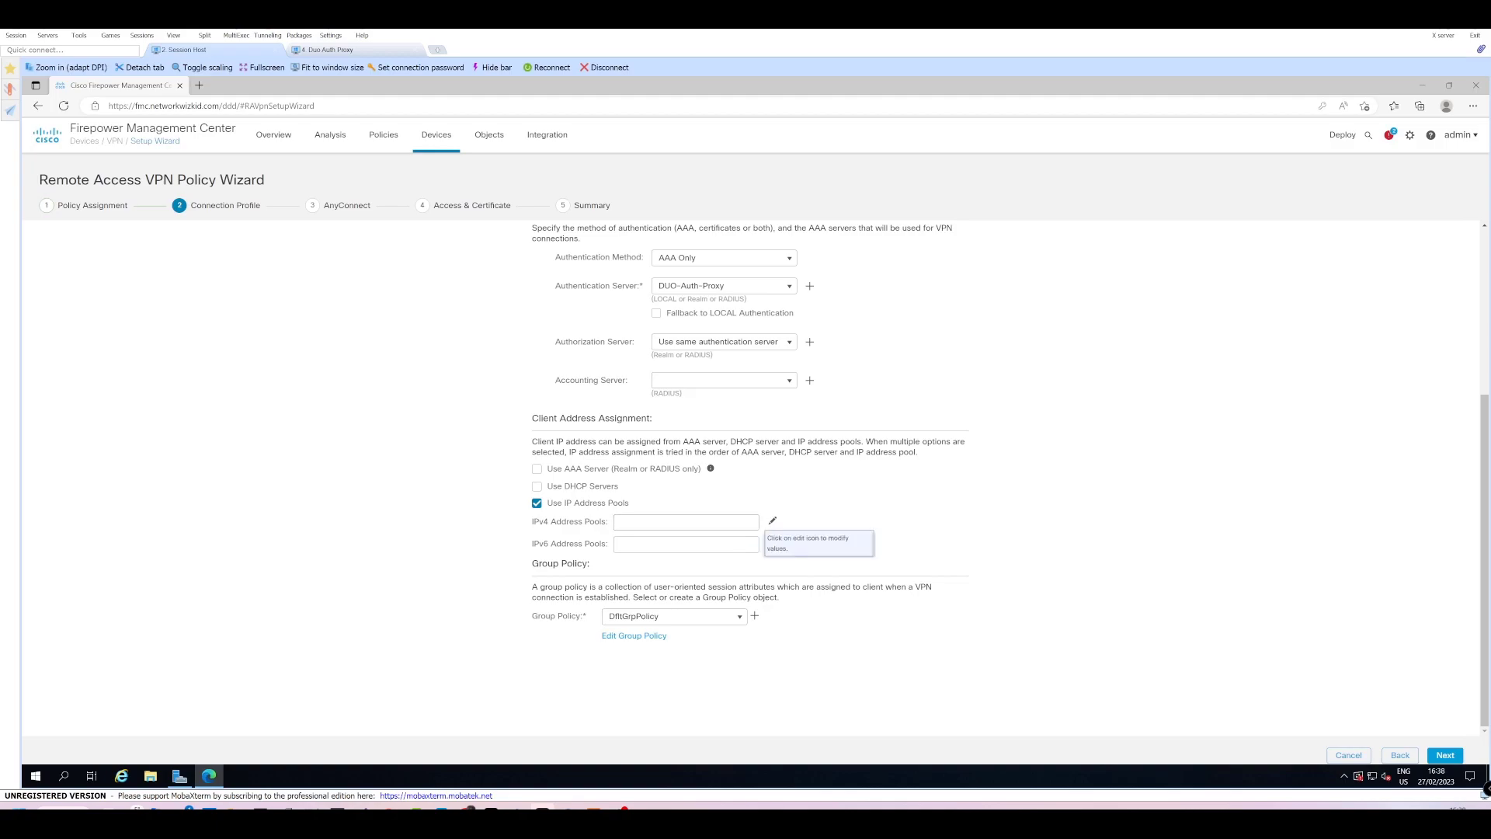
pyautogui.click(772, 521)
pyautogui.click(631, 393)
pyautogui.click(755, 393)
pyautogui.click(916, 551)
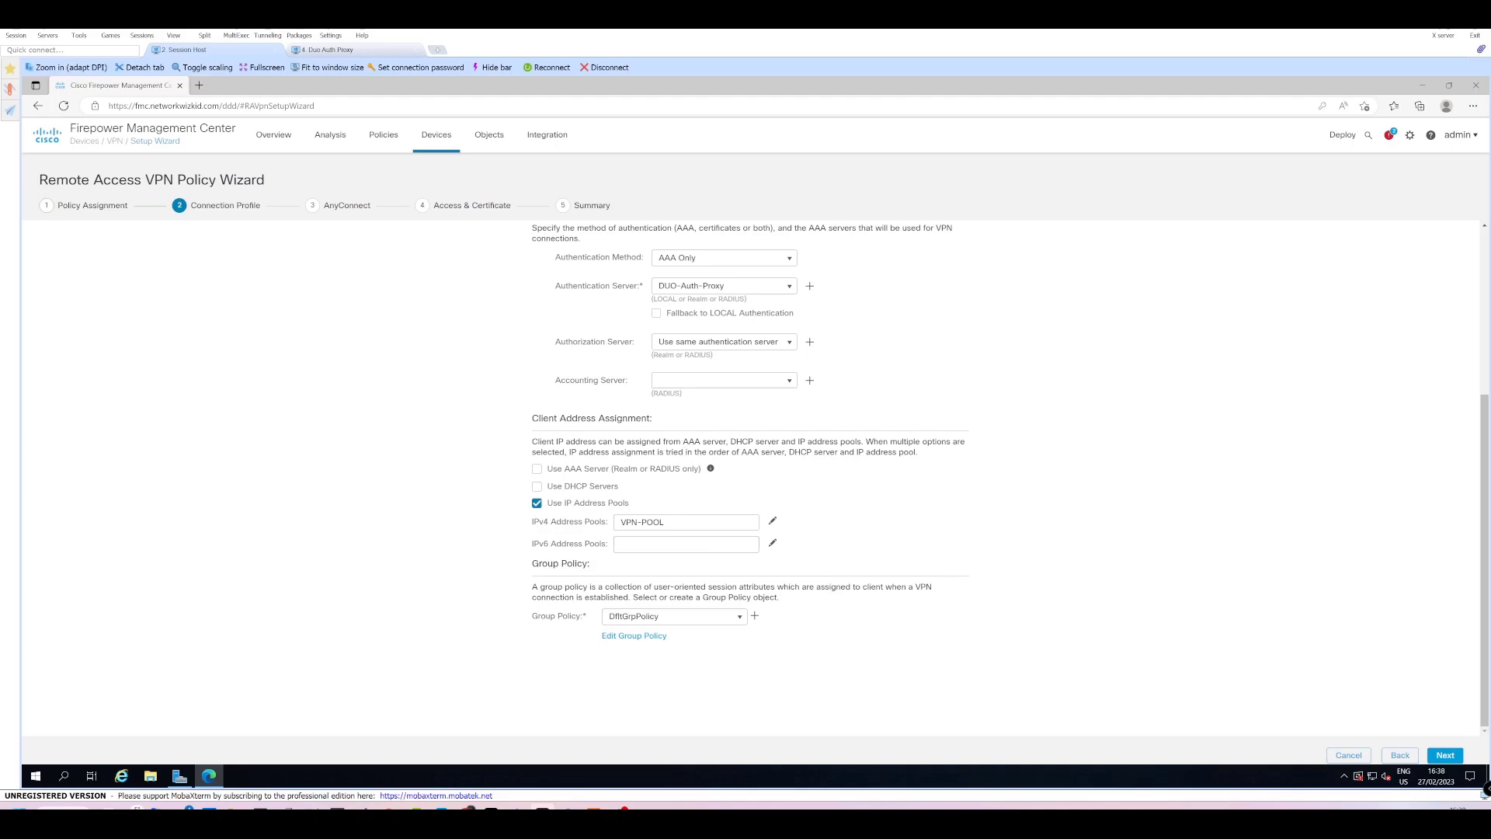
pyautogui.click(1444, 755)
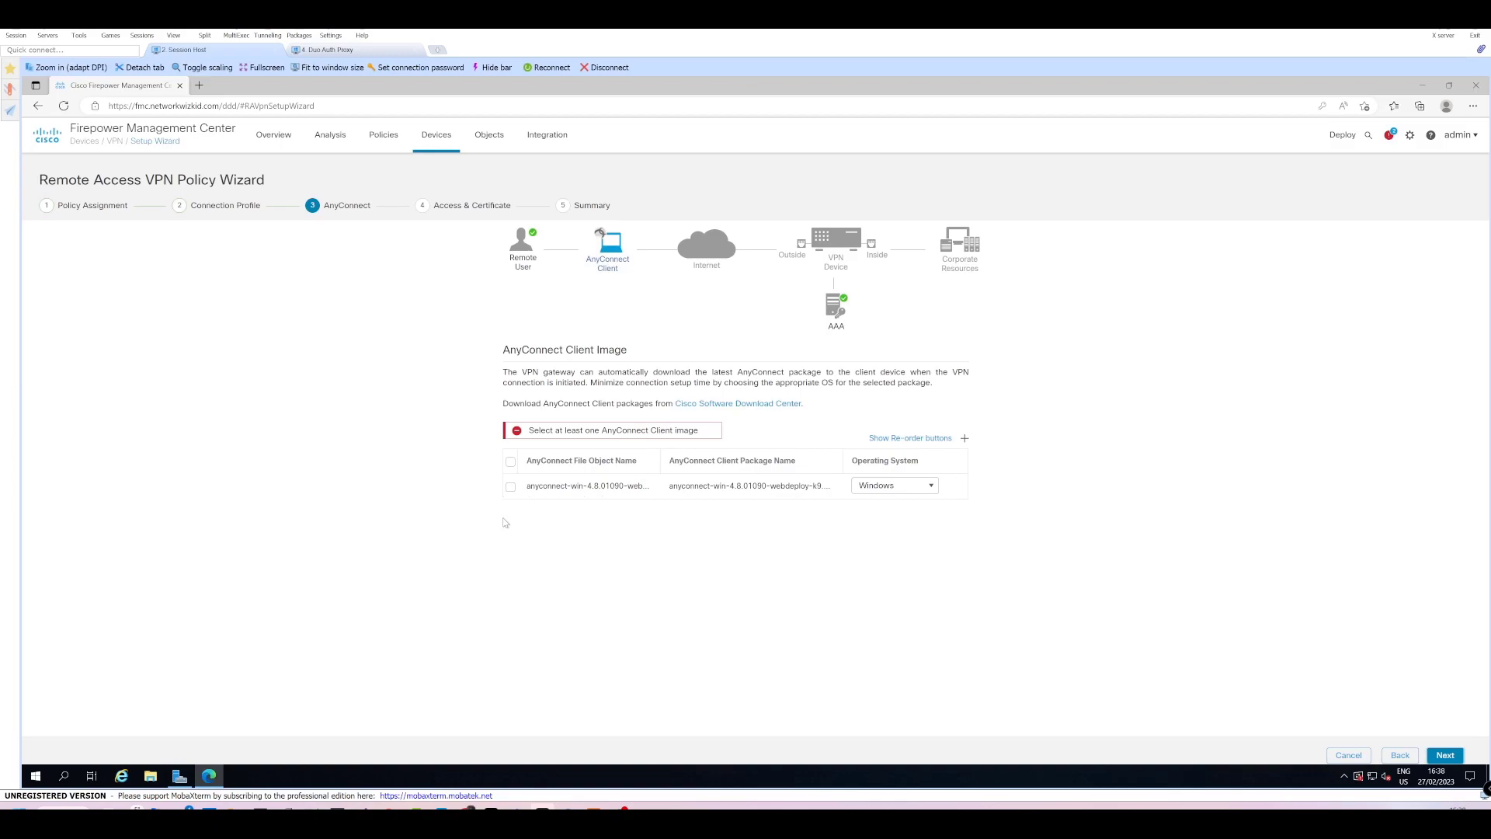
# Select the anyconnect-win-4.8.01090 Windows client image and advance to Access & Certificate.
pyautogui.click(511, 488)
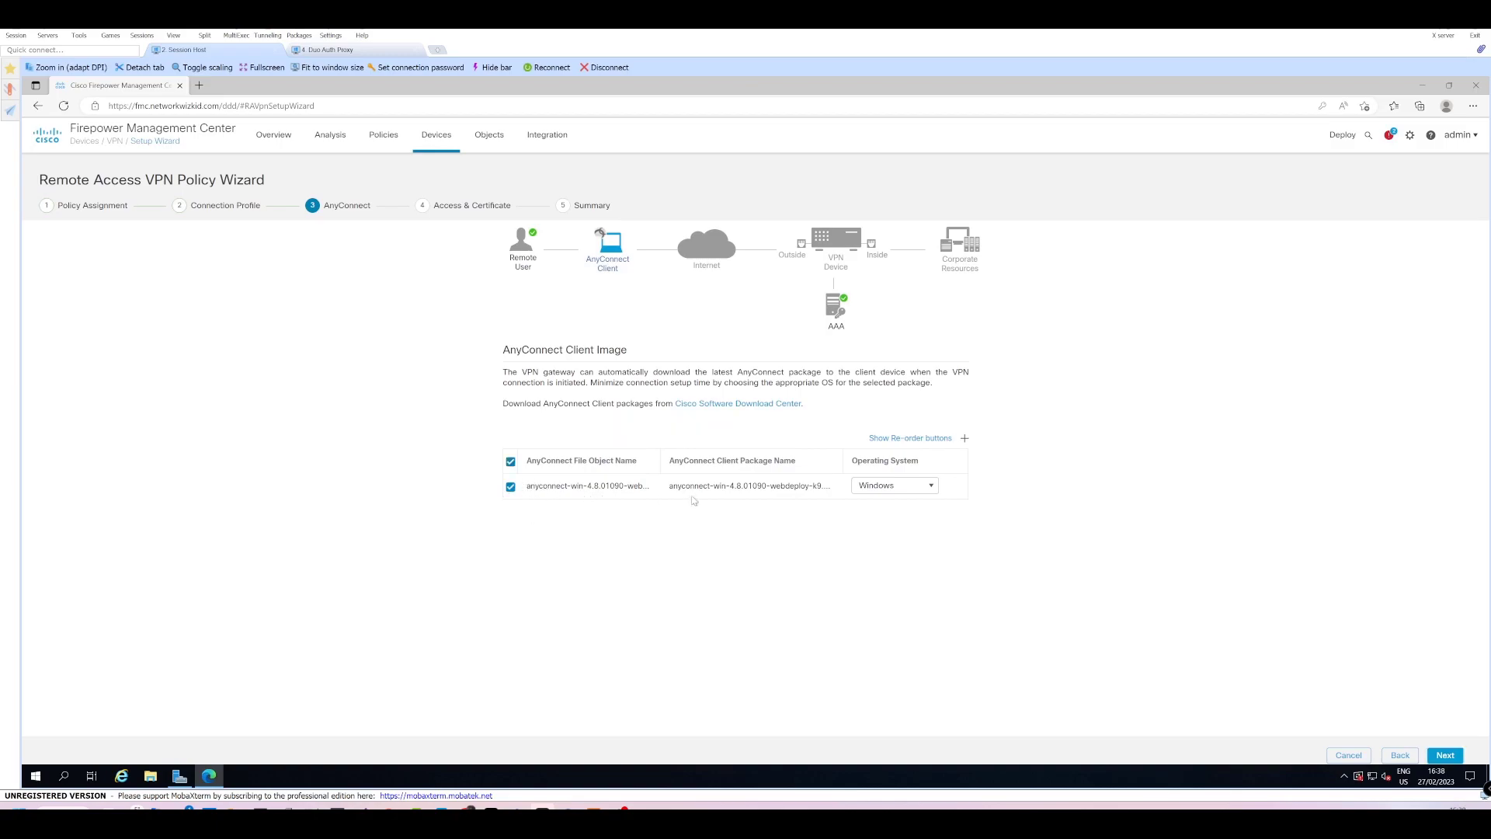
pyautogui.click(1445, 755)
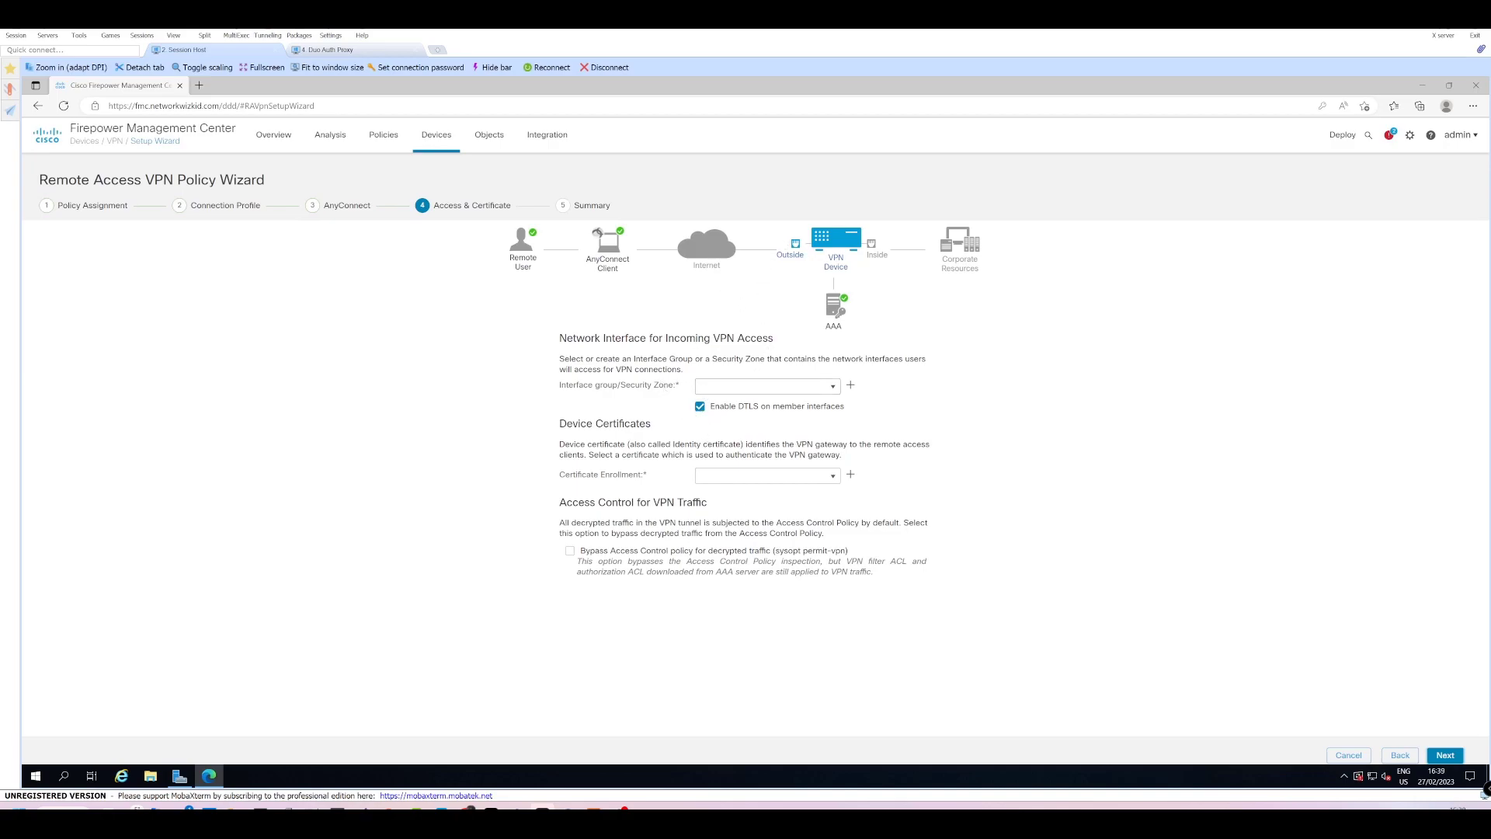
# Use vDC-SZ as the VPN access zone and VPN-Self-Signed as the device certificate.
pyautogui.click(834, 387)
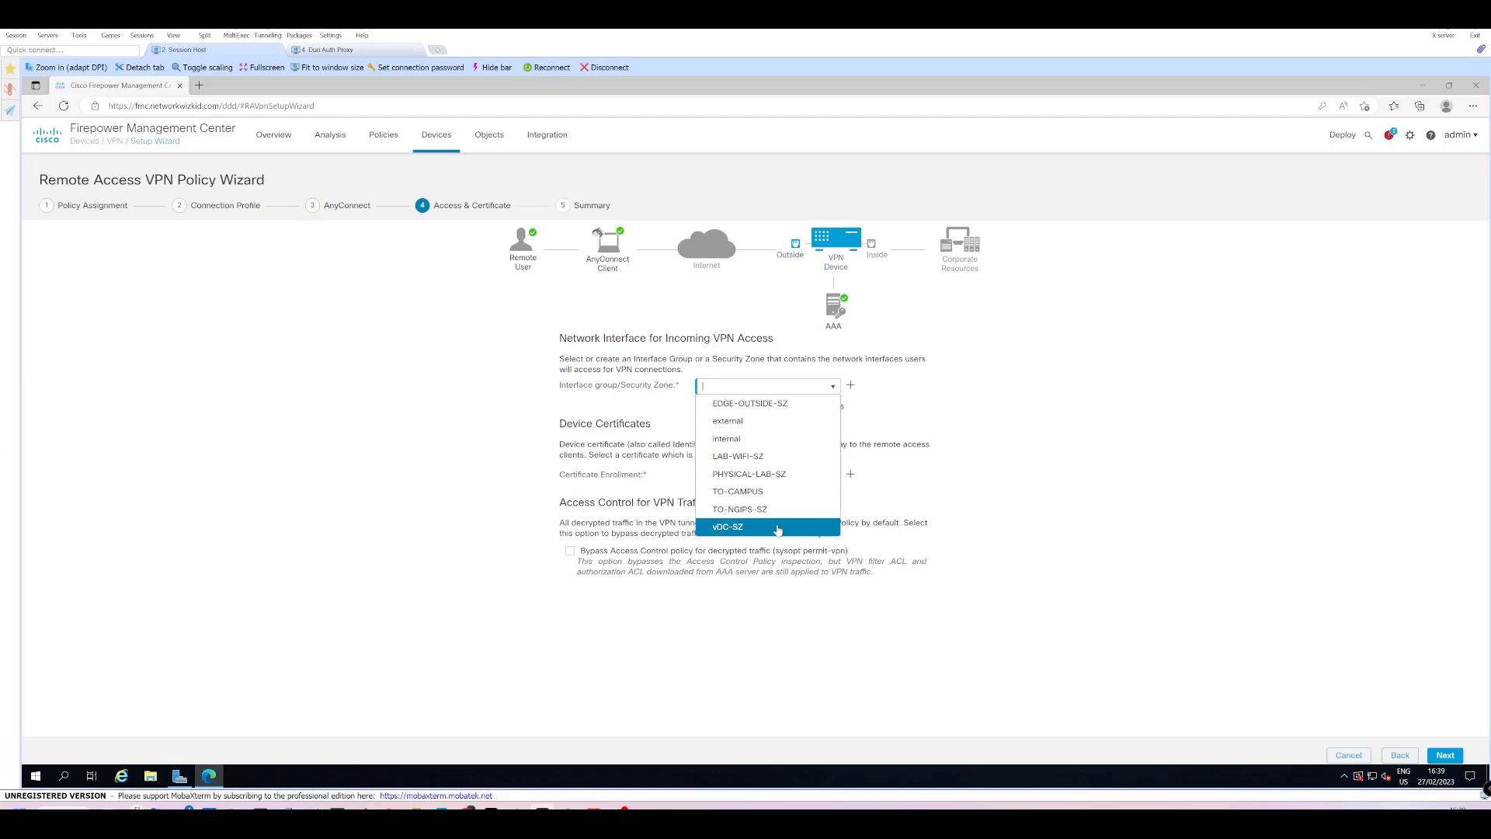
pyautogui.click(778, 528)
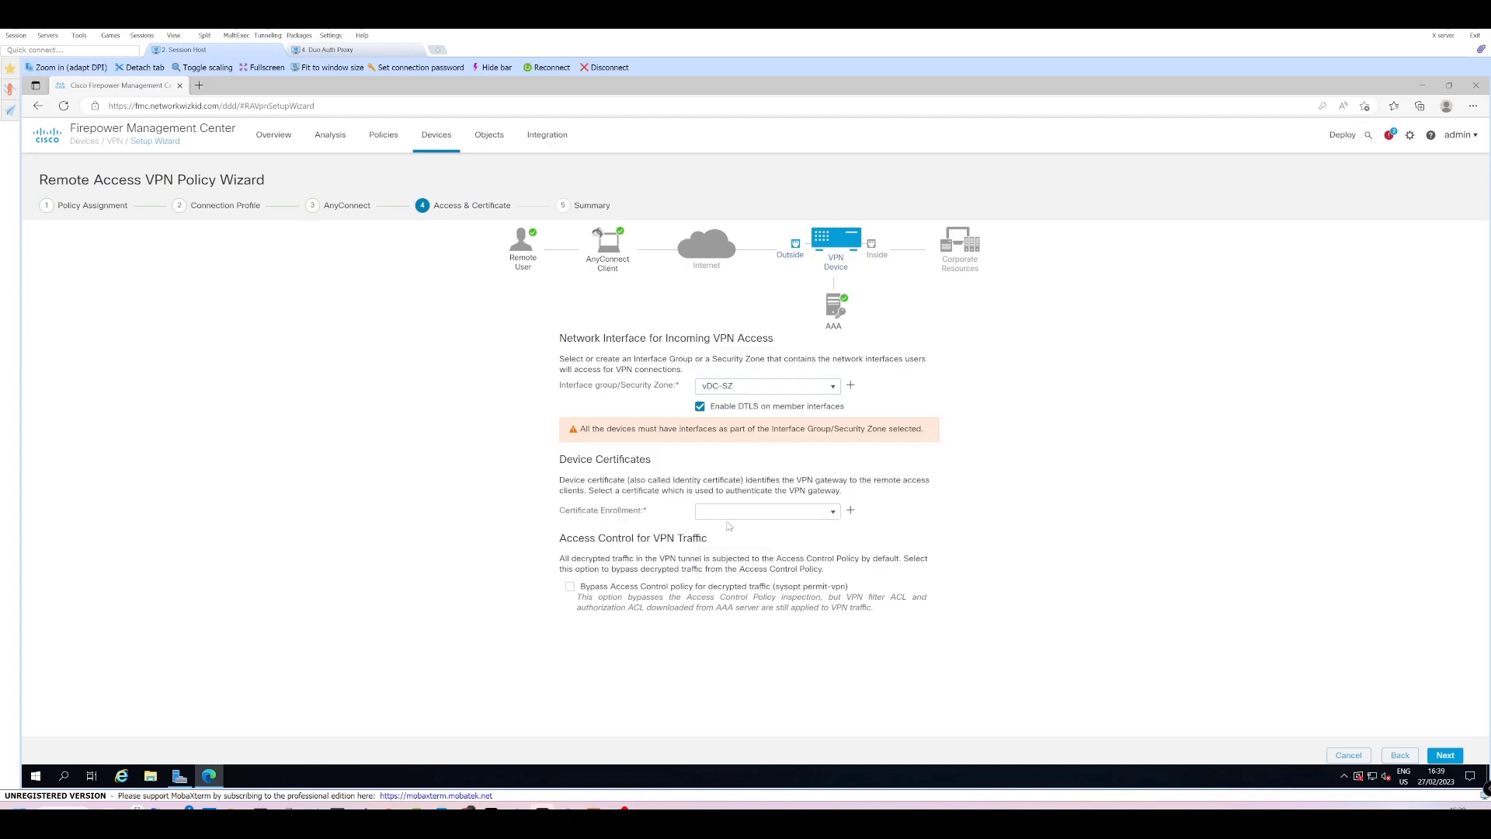
pyautogui.click(836, 514)
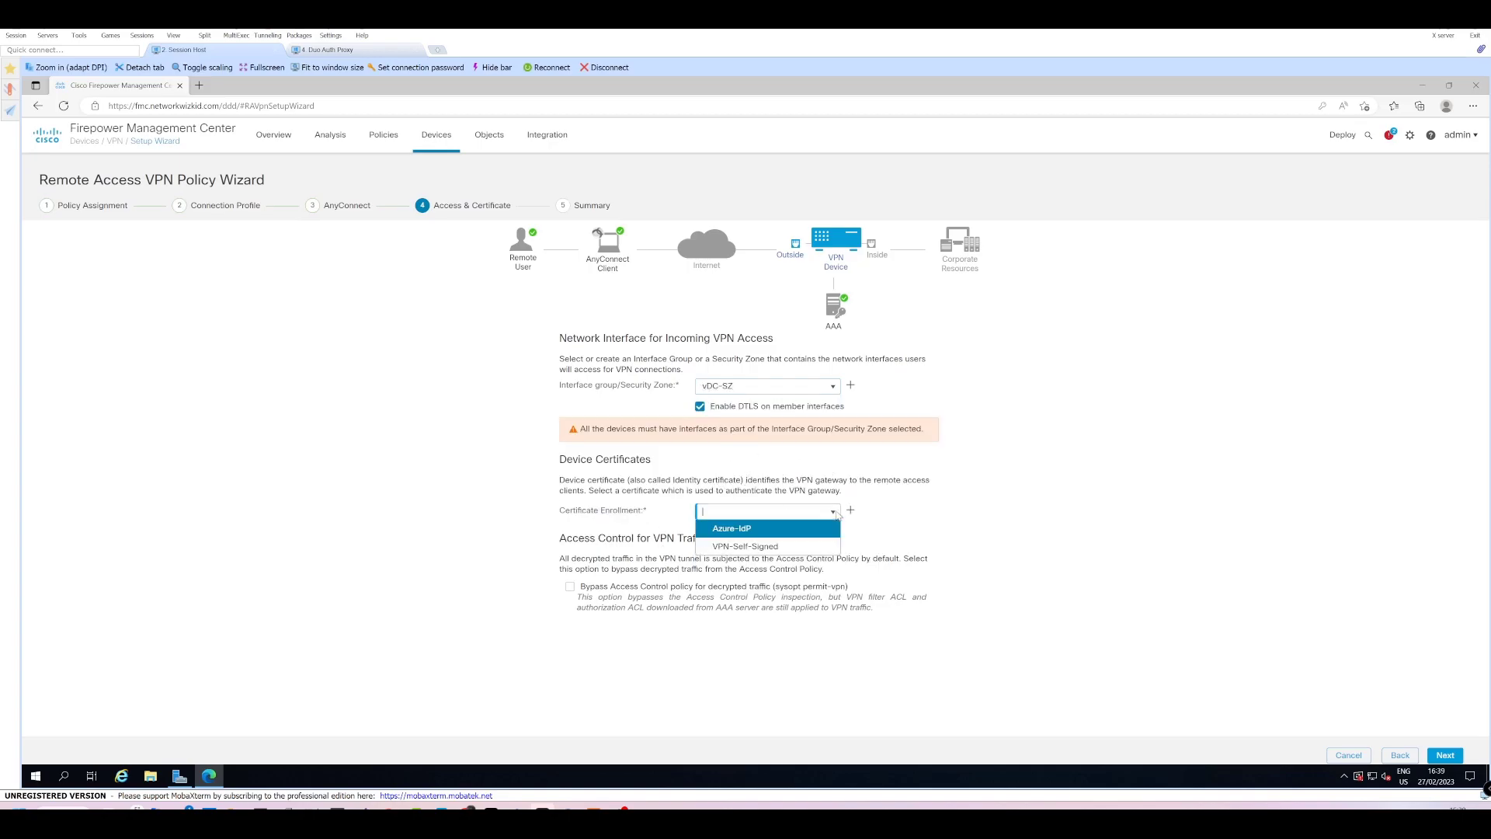
pyautogui.click(799, 546)
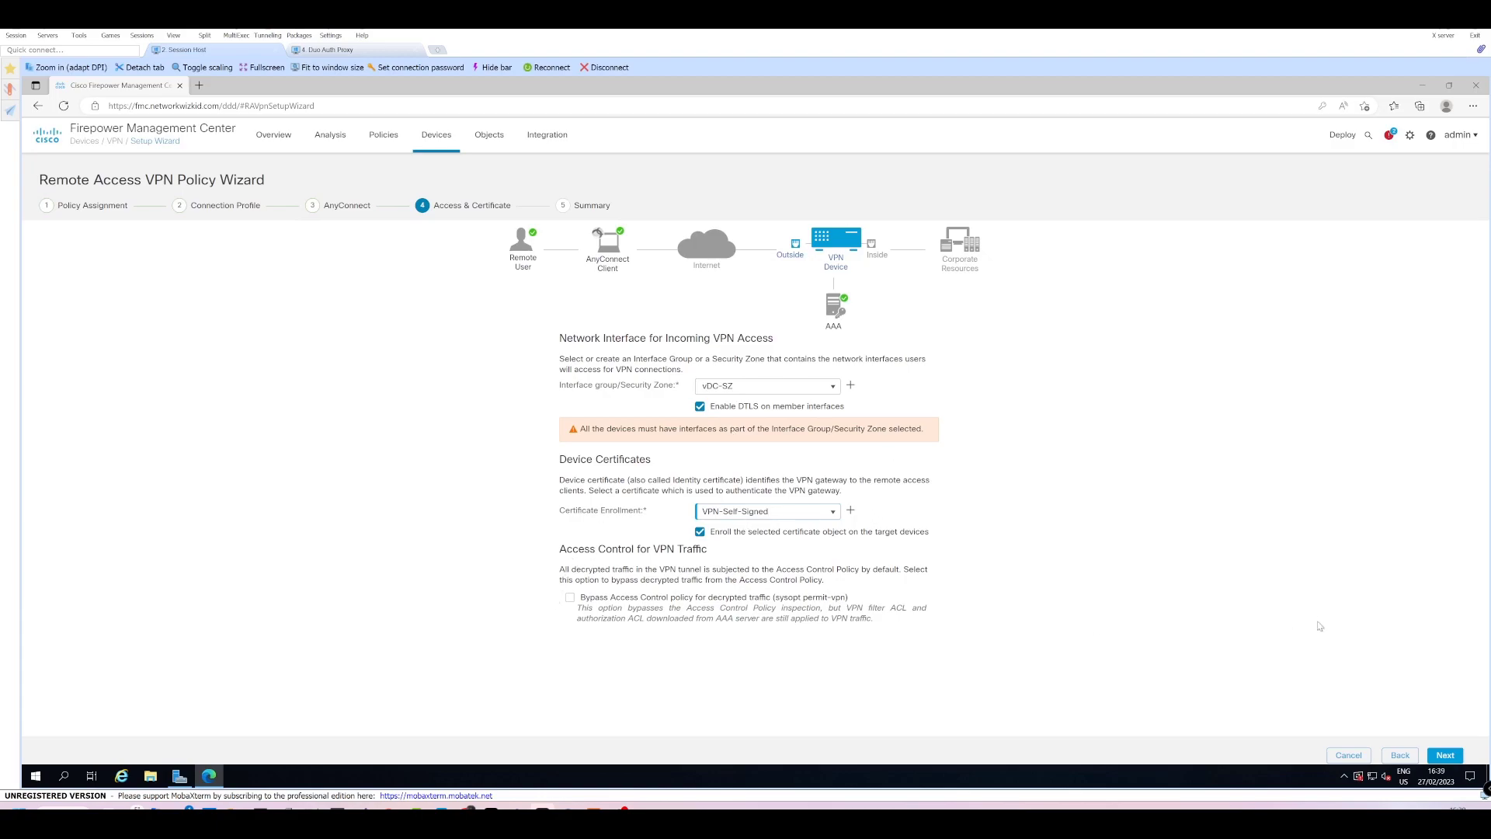
# Review the wizard summary and finish to save the Test-Duo-Demo VPN policy.
pyautogui.click(1445, 755)
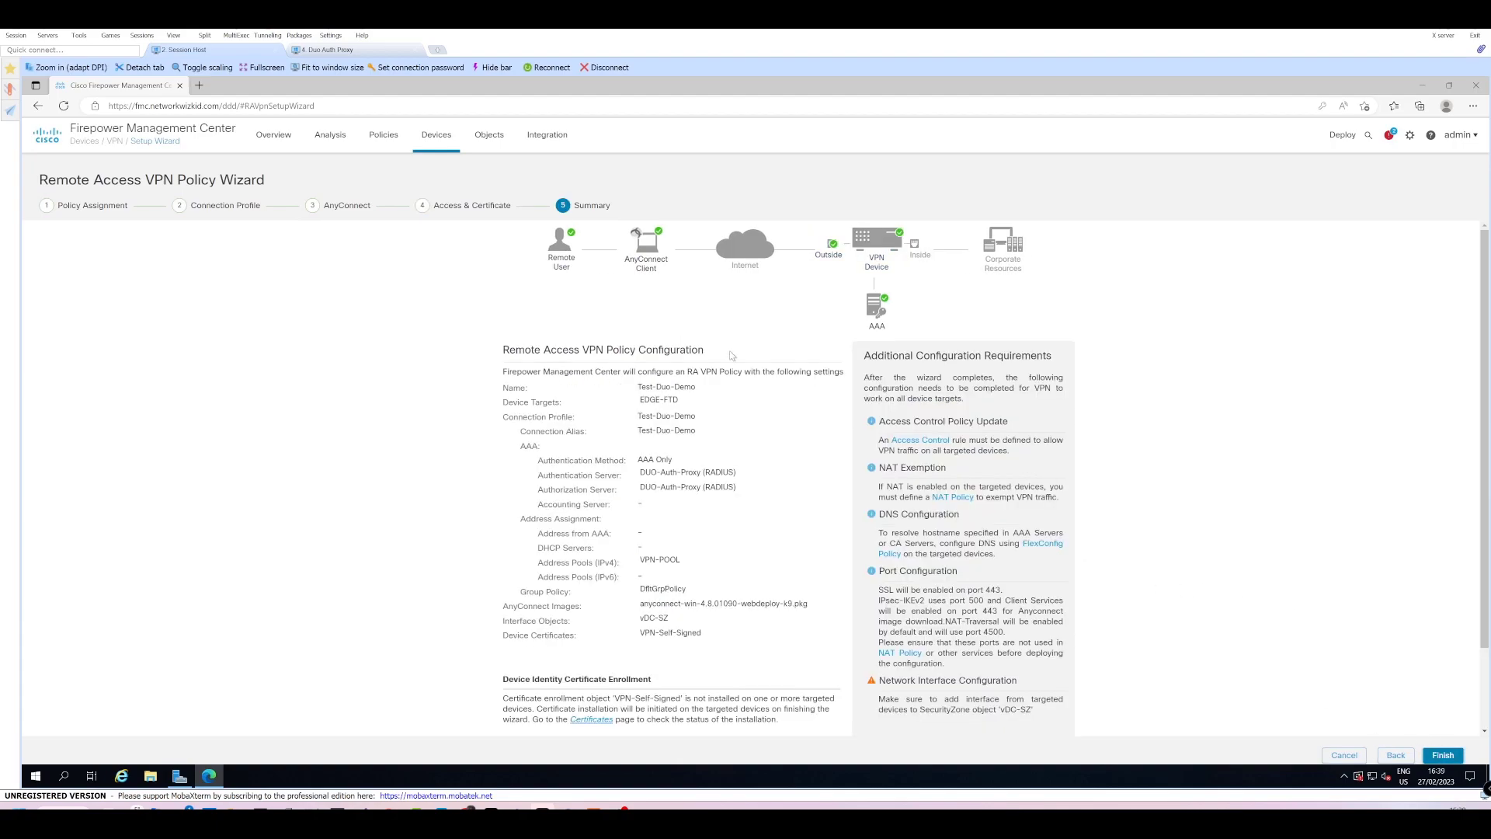
pyautogui.scroll(-1, 738, 408)
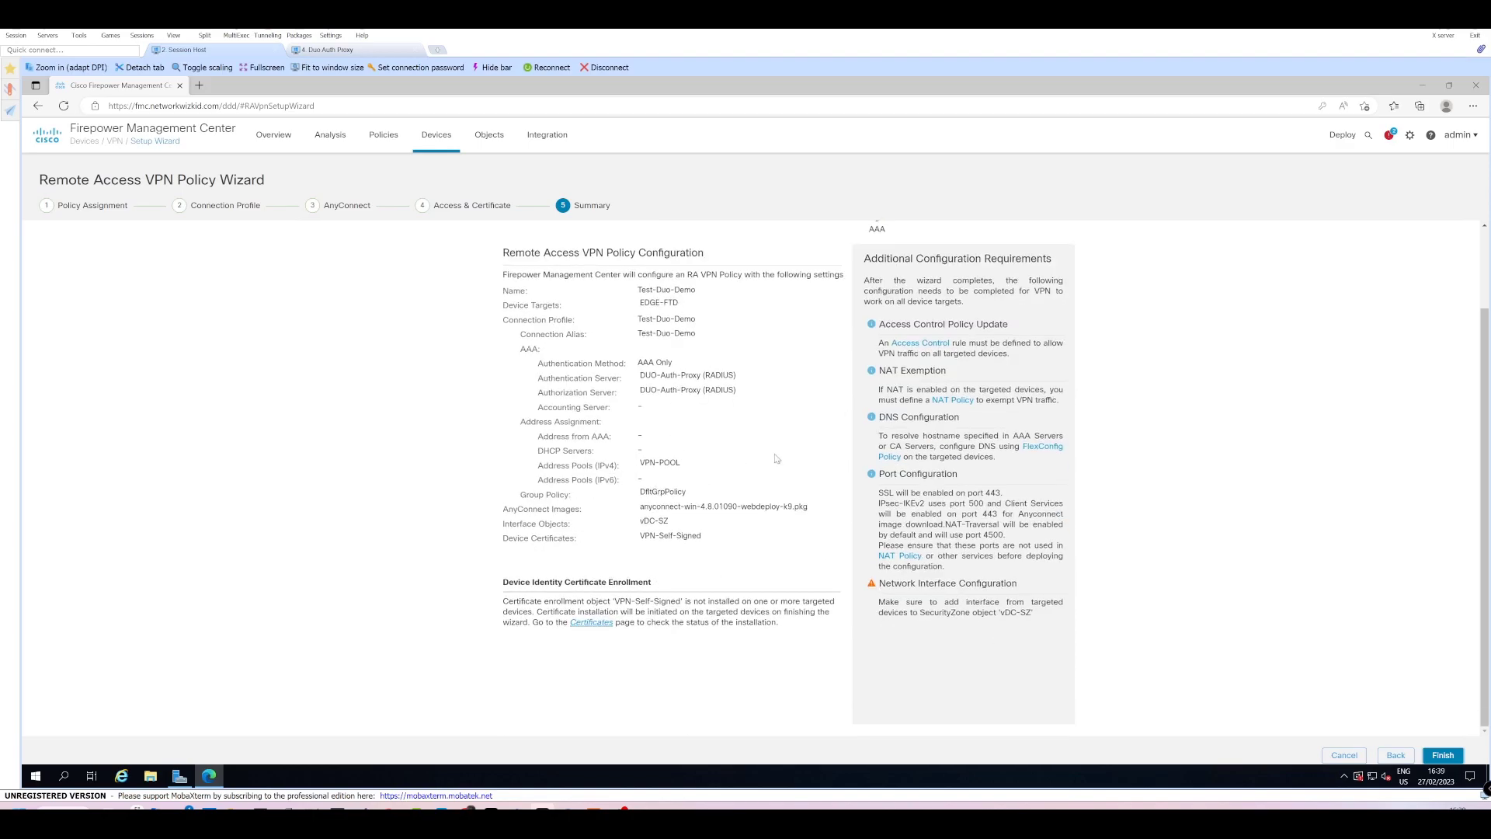
pyautogui.scroll(1, 768, 512)
pyautogui.scroll(-1, 841, 476)
pyautogui.click(1443, 755)
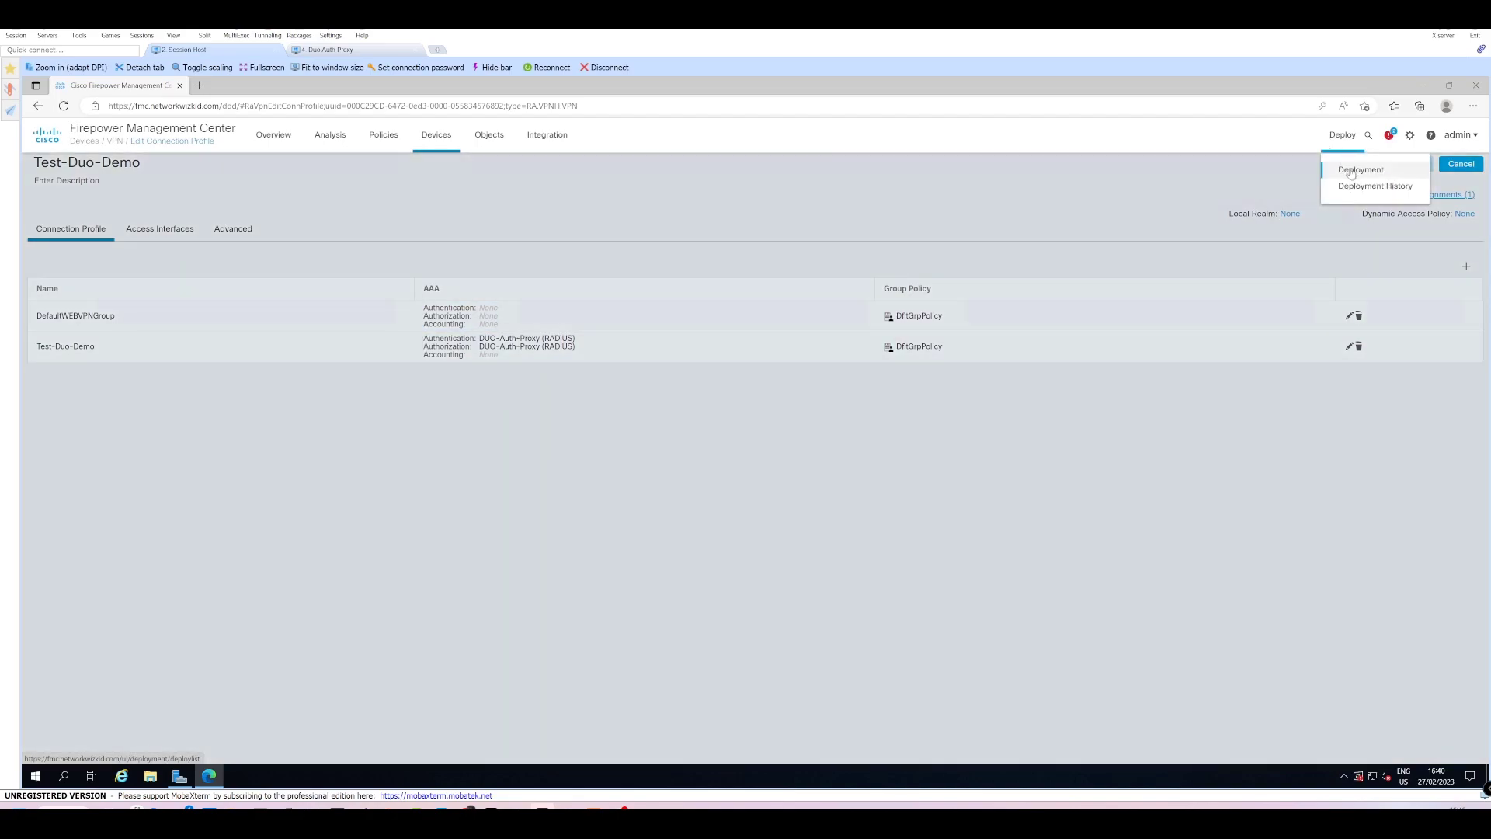
# Select EDGE-FTD for deployment and expand its VPN Group pending changes.
pyautogui.click(1352, 174)
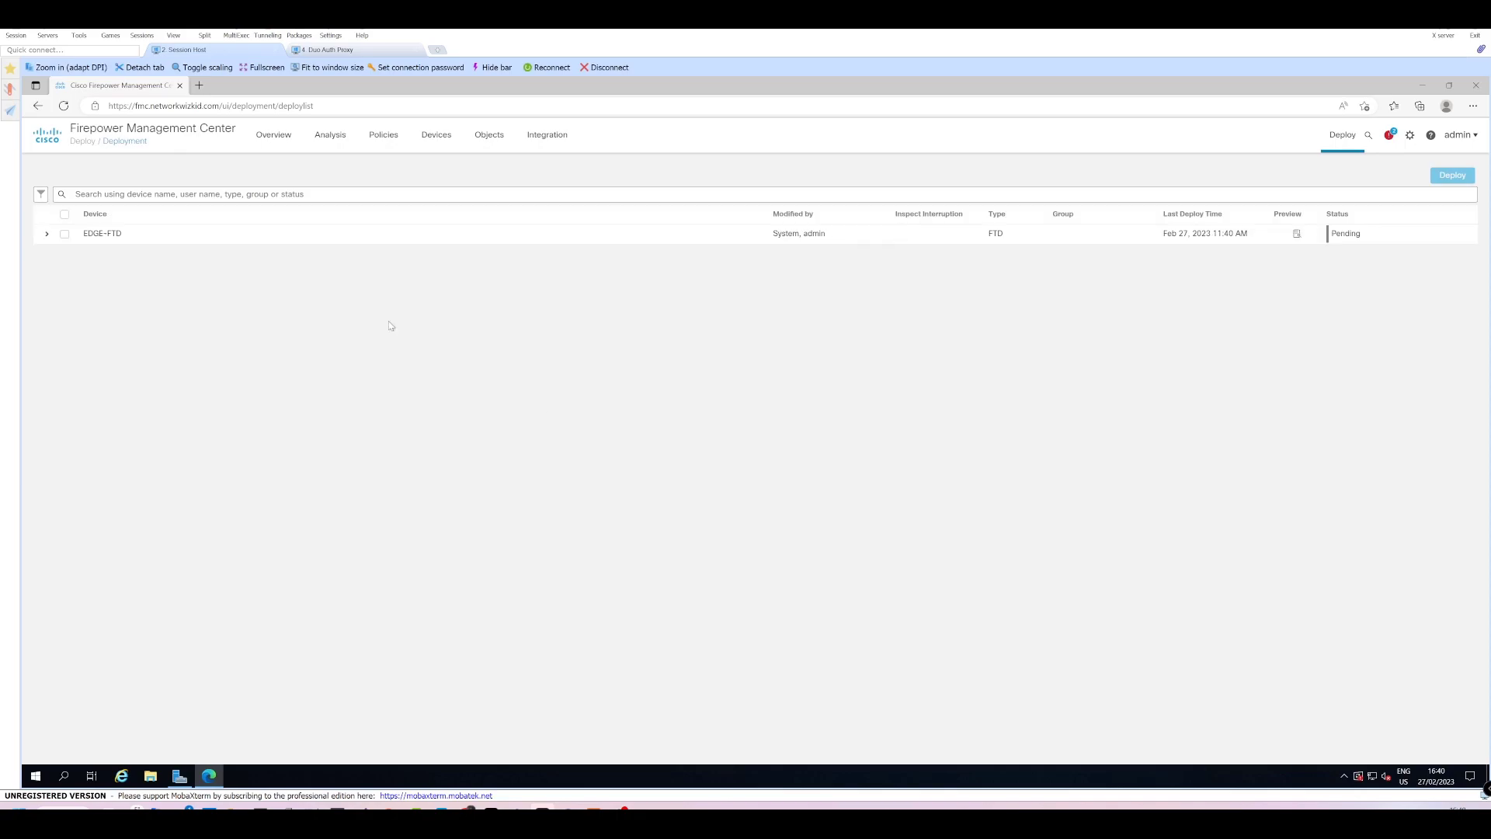
pyautogui.click(46, 235)
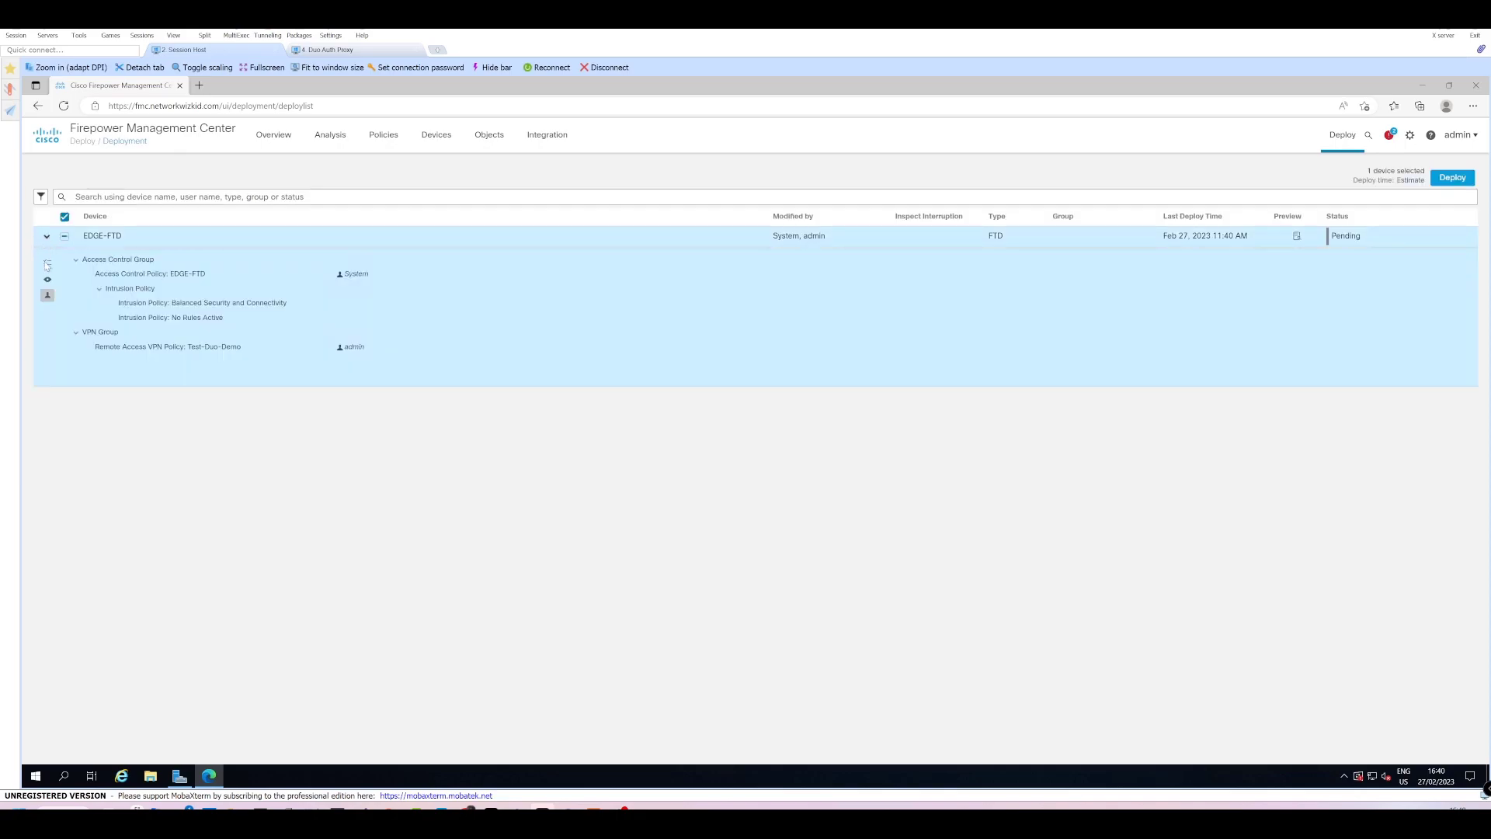
pyautogui.click(74, 334)
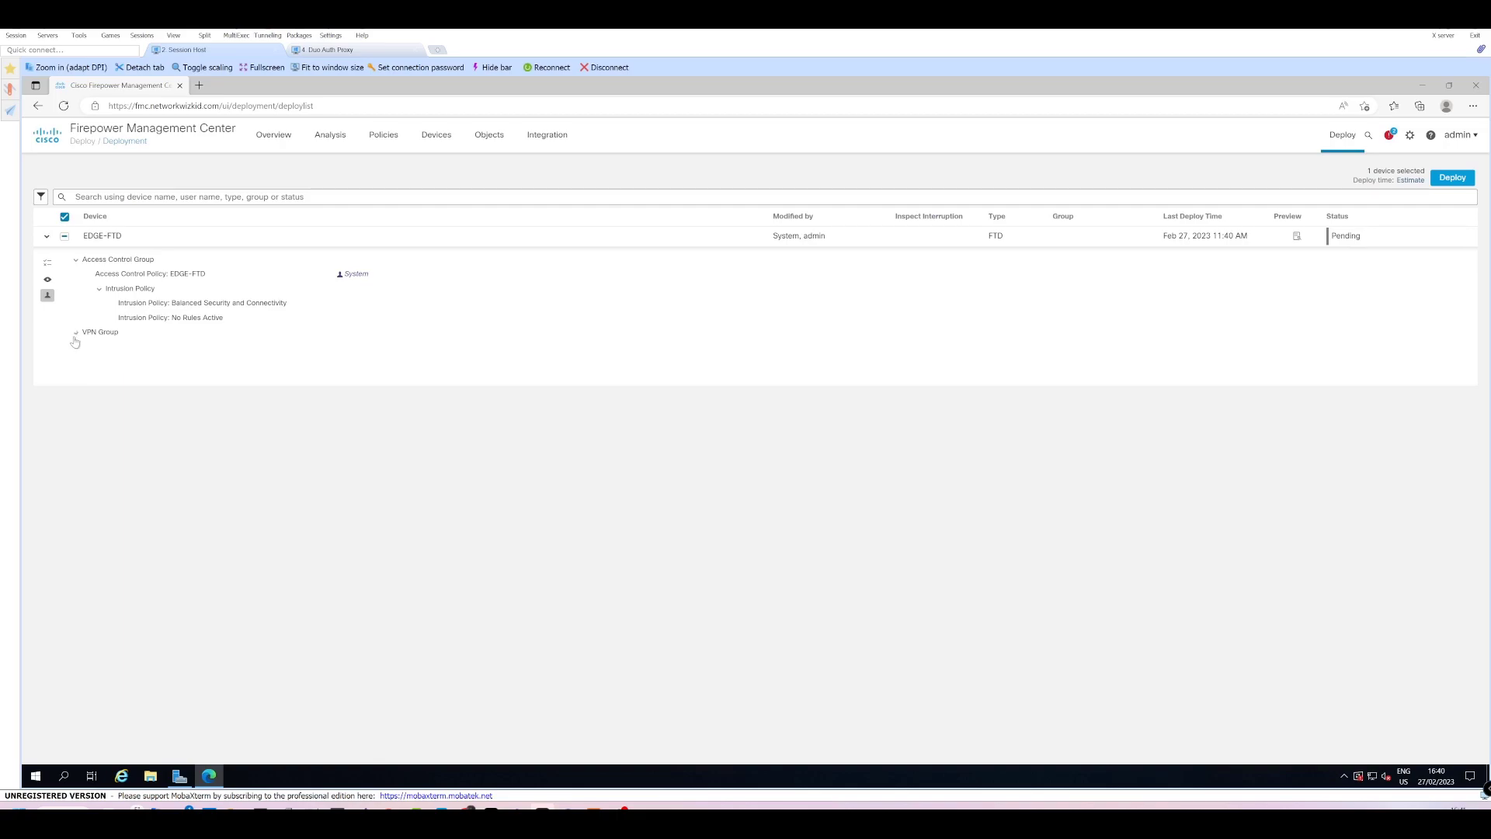
pyautogui.click(75, 332)
# Deploy the pending configuration to EDGE-FTD and confirm the deployment.
pyautogui.click(1448, 180)
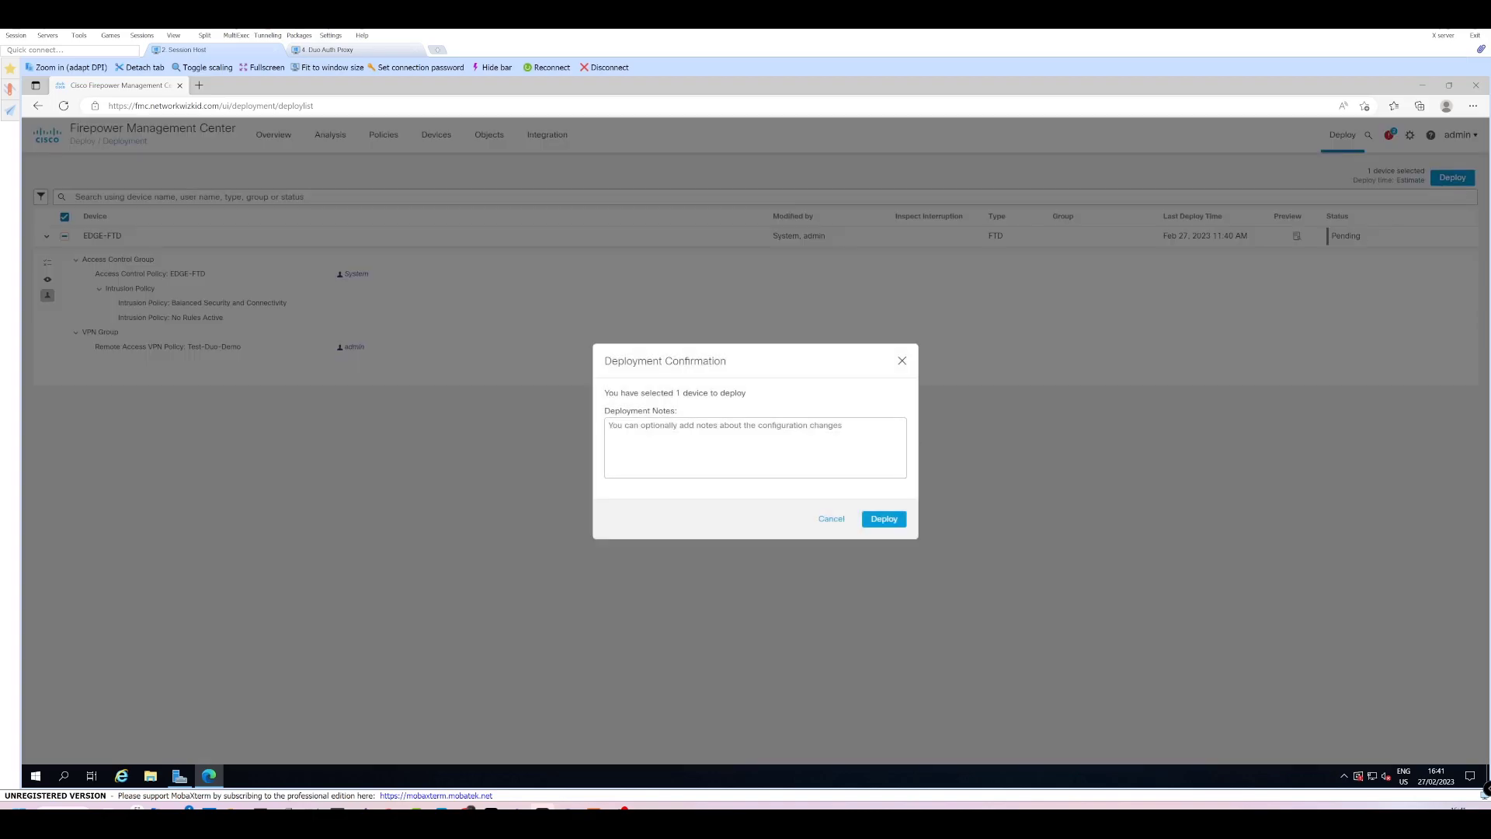
pyautogui.click(902, 527)
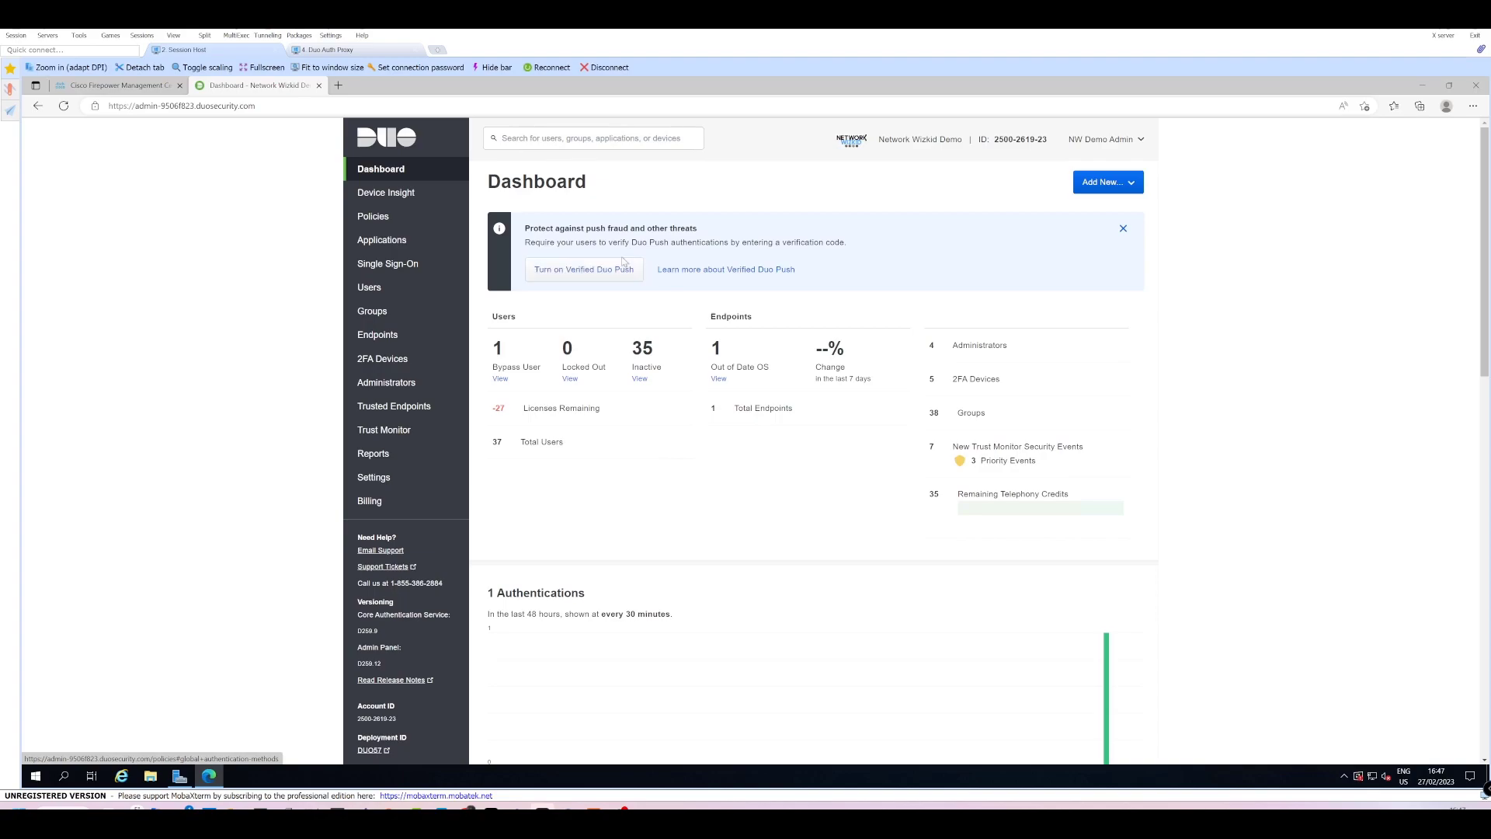
# Search the Duo application catalogue for 'firepower' and open the Firepower VPN documentation.
pyautogui.click(416, 242)
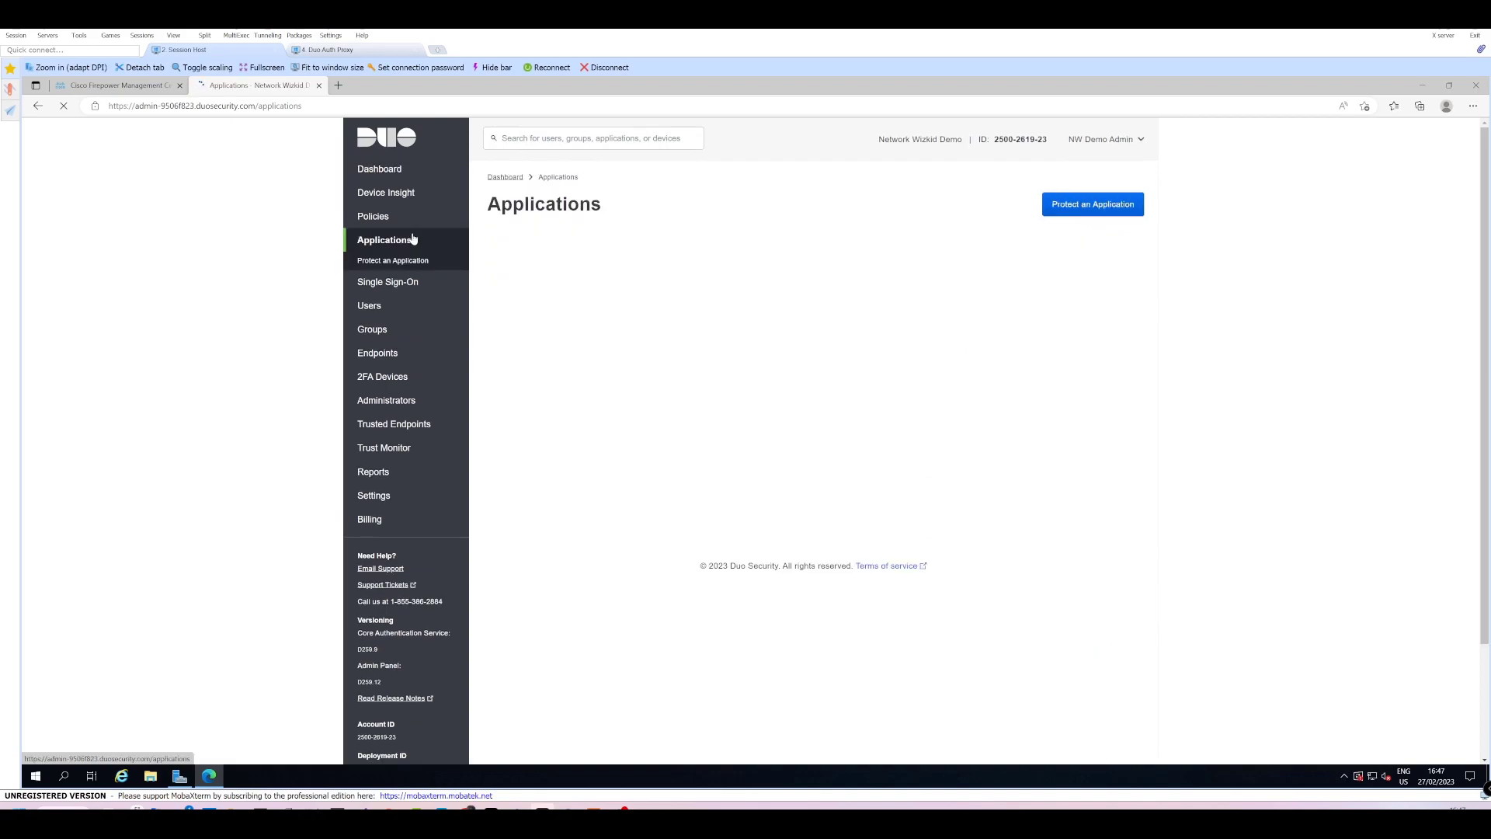
pyautogui.click(1110, 210)
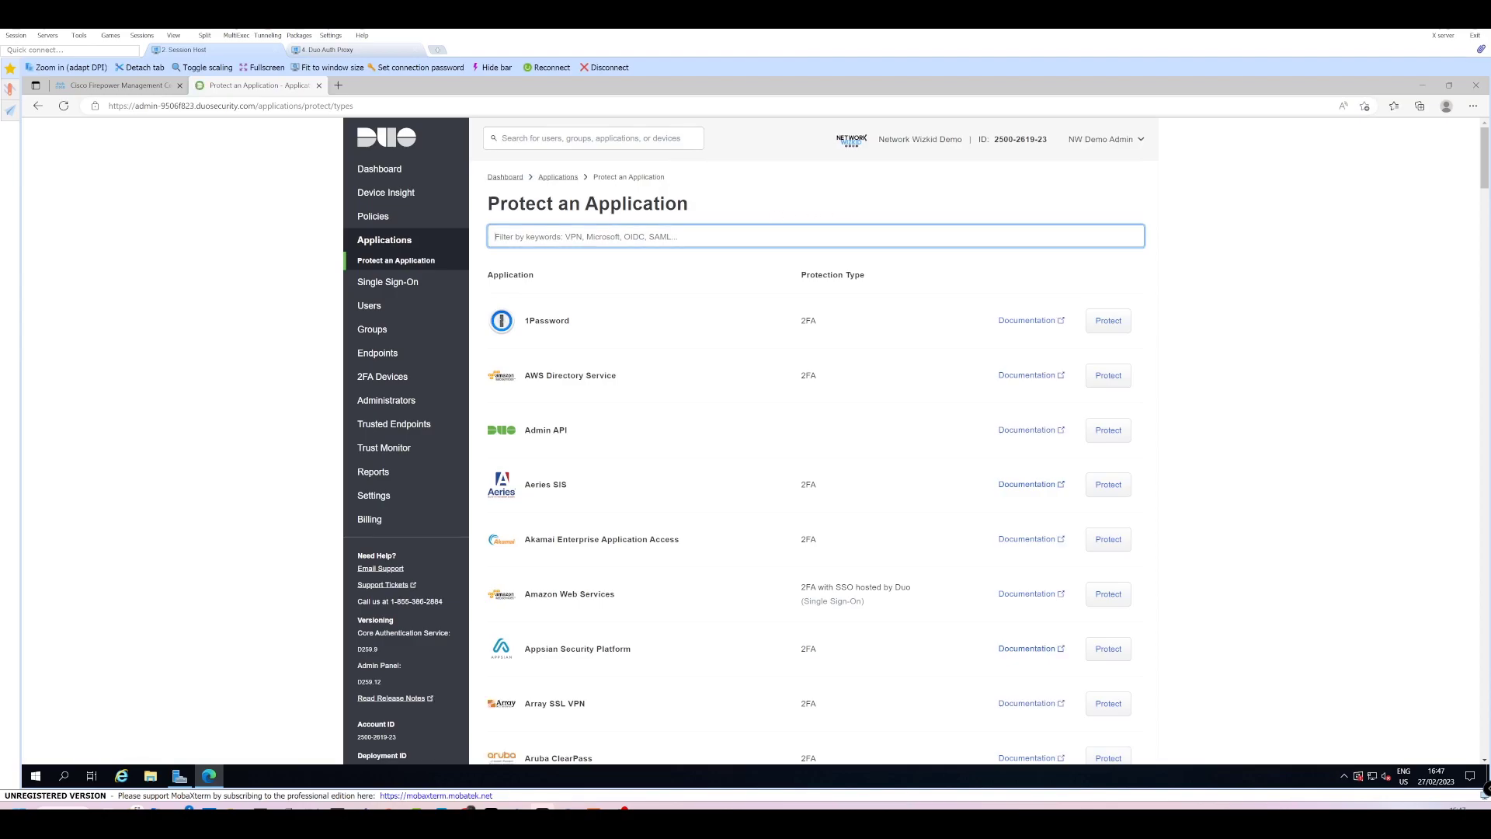
pyautogui.write('firepowe')
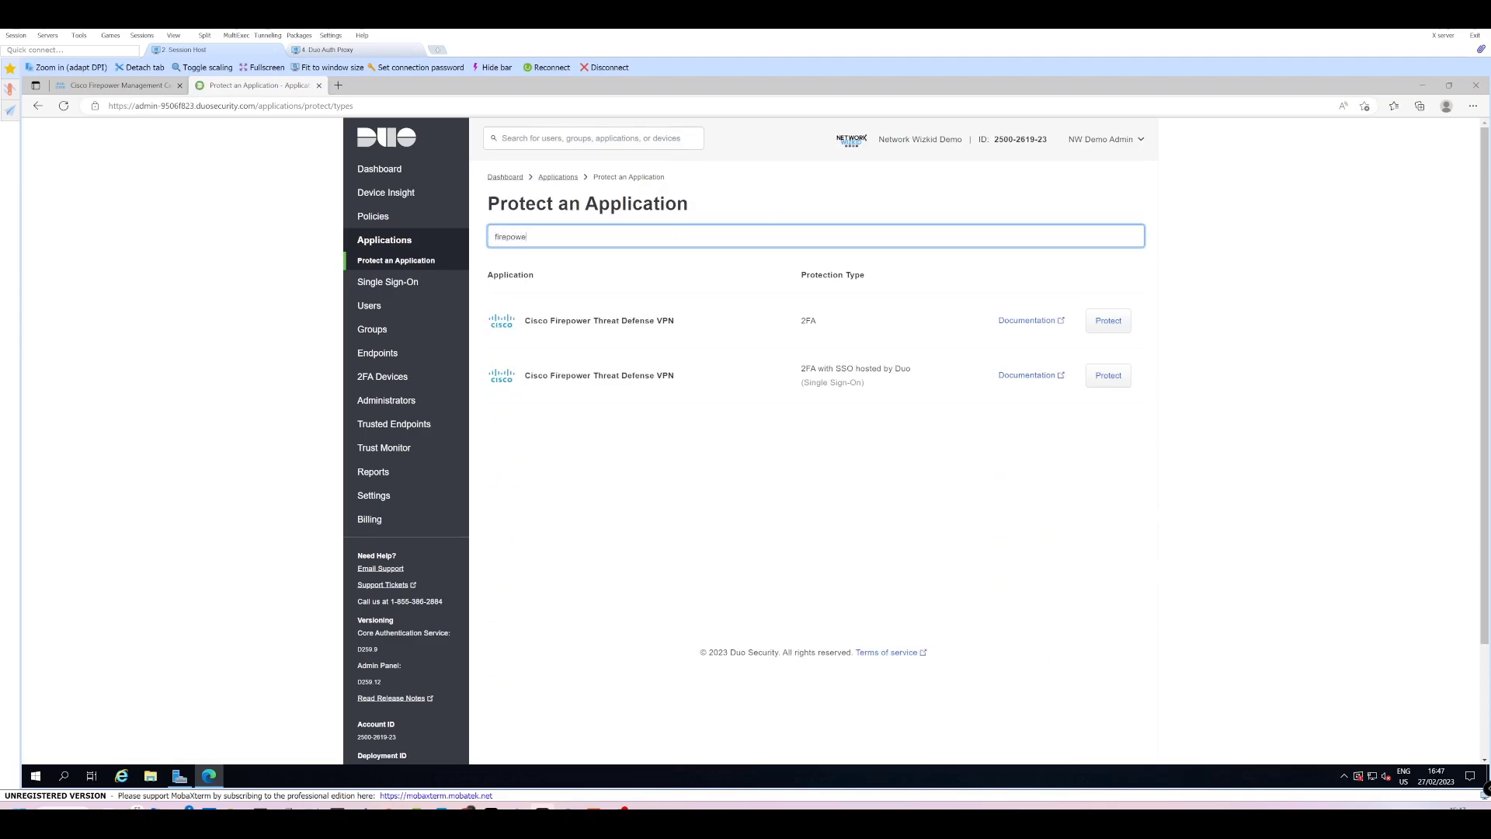
pyautogui.write('r')
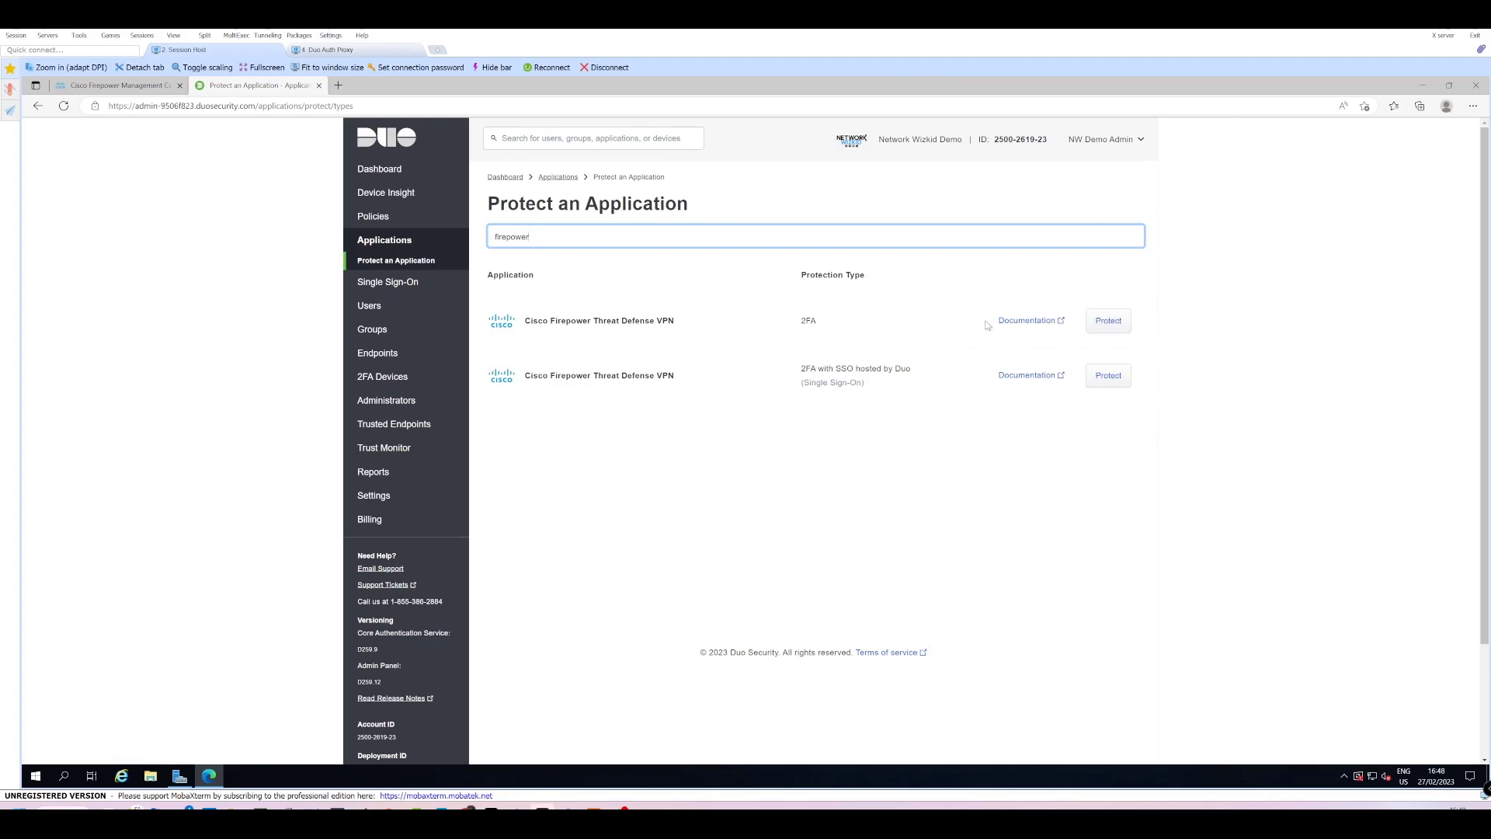
pyautogui.click(1013, 322)
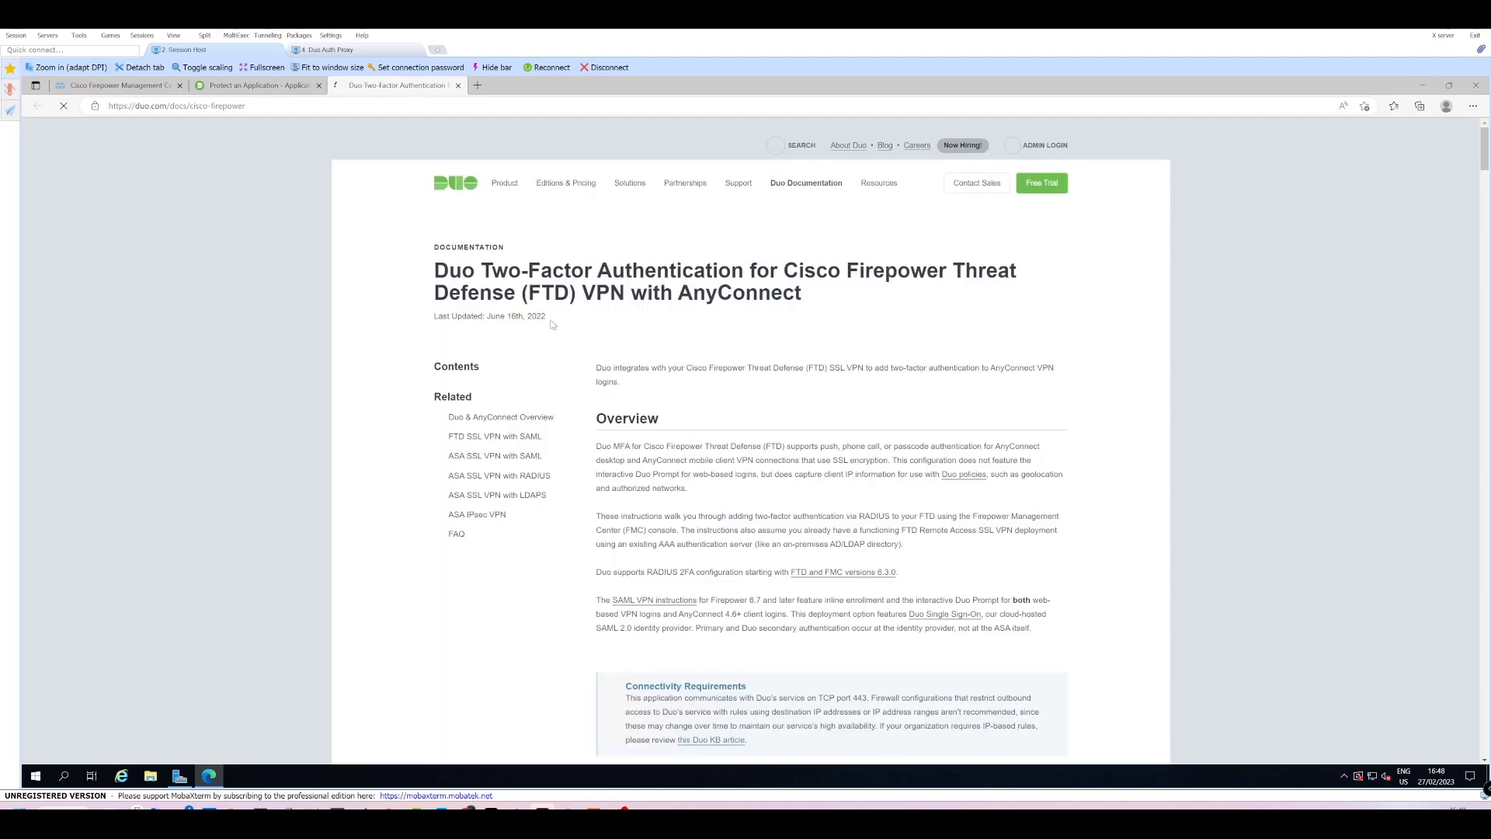
# Review the FTD setup guide, then protect the 2FA Cisco Firepower Threat Defense VPN application.
pyautogui.scroll(-3, 886, 433)
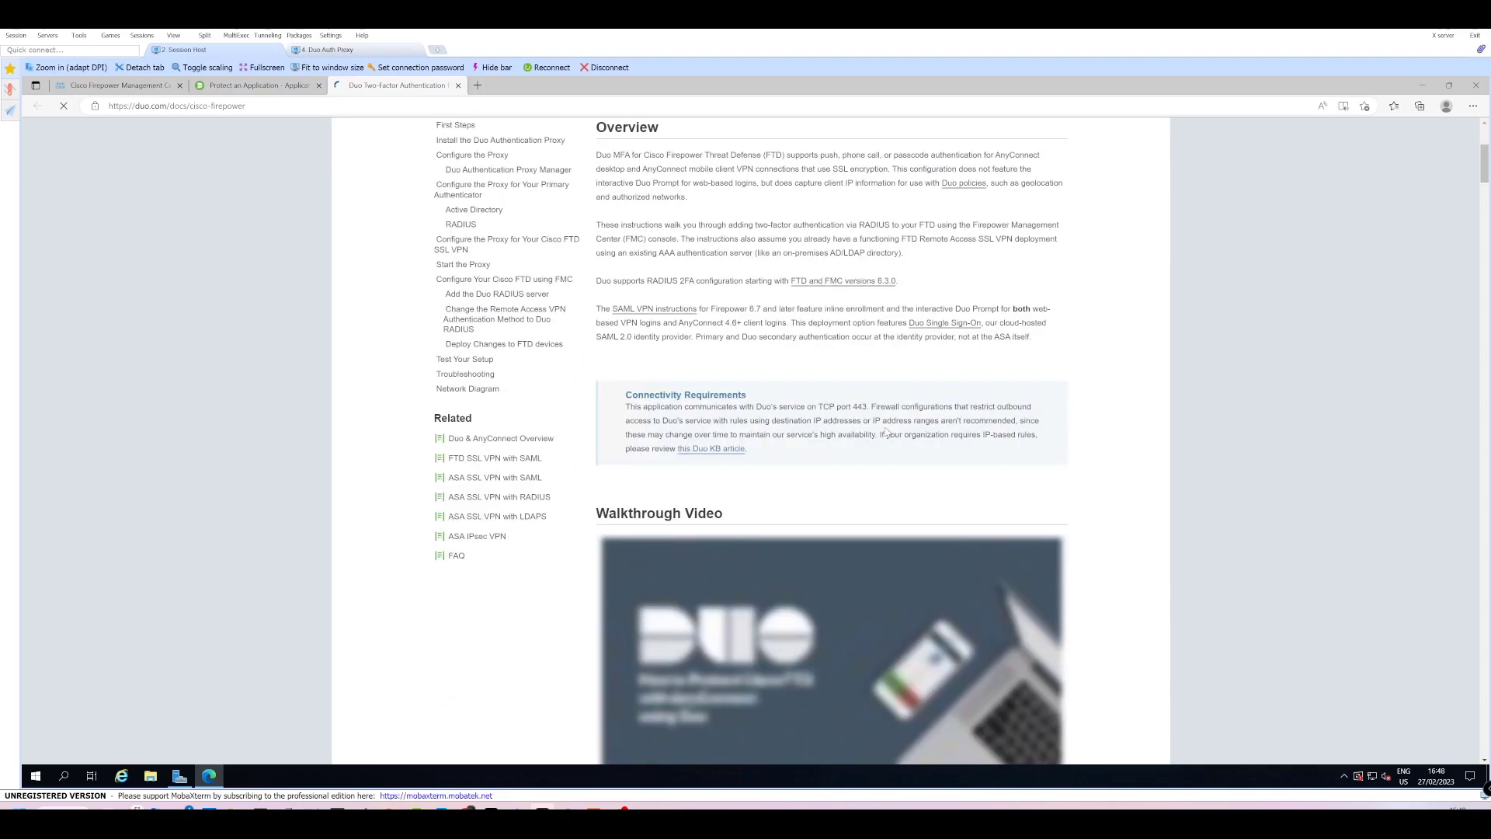
pyautogui.scroll(-8, 886, 432)
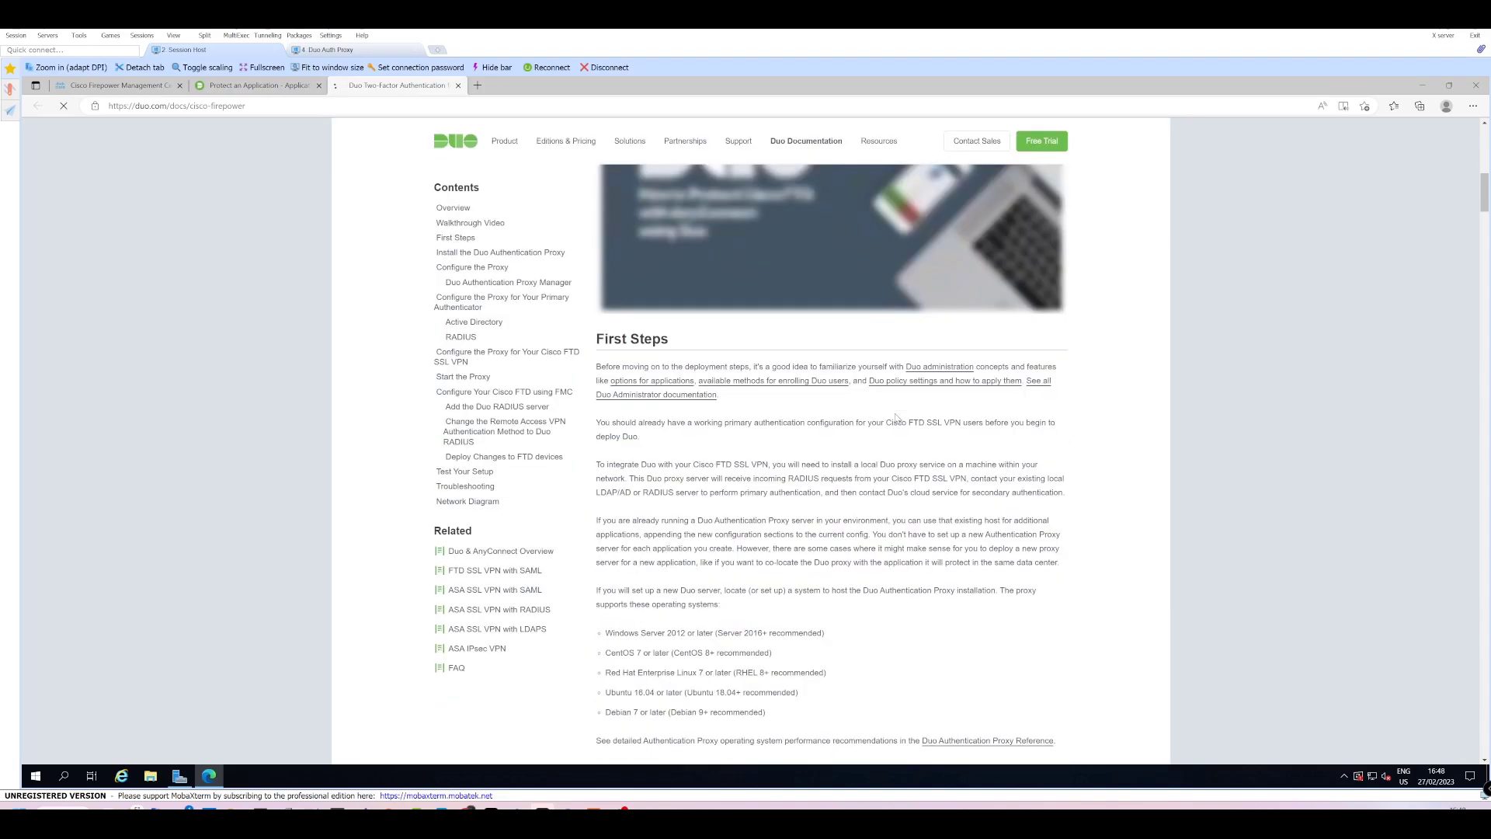
pyautogui.scroll(-10, 897, 418)
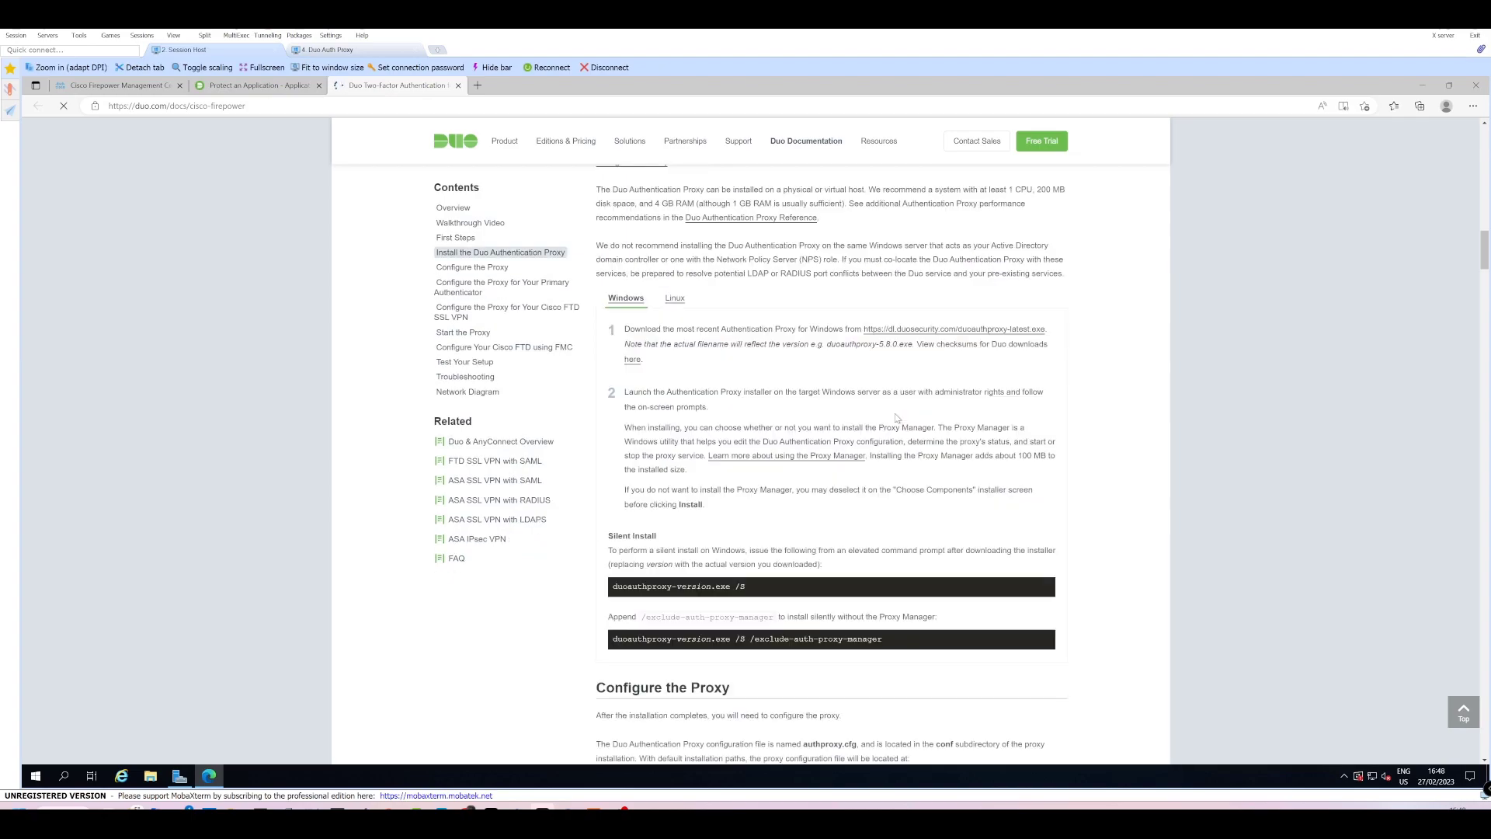
pyautogui.scroll(-7, 897, 418)
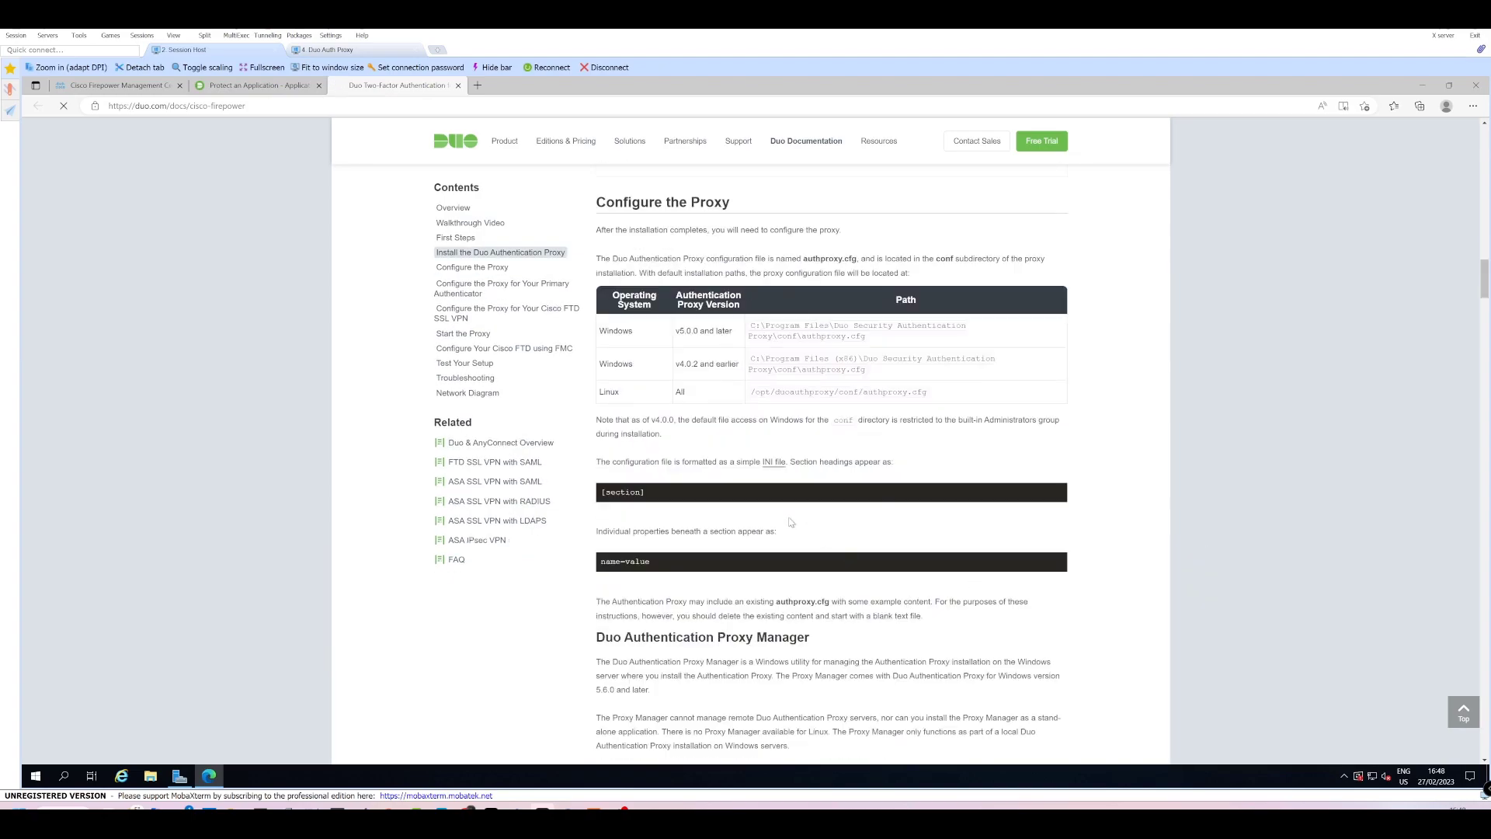
pyautogui.scroll(7, 791, 475)
pyautogui.scroll(3, 824, 435)
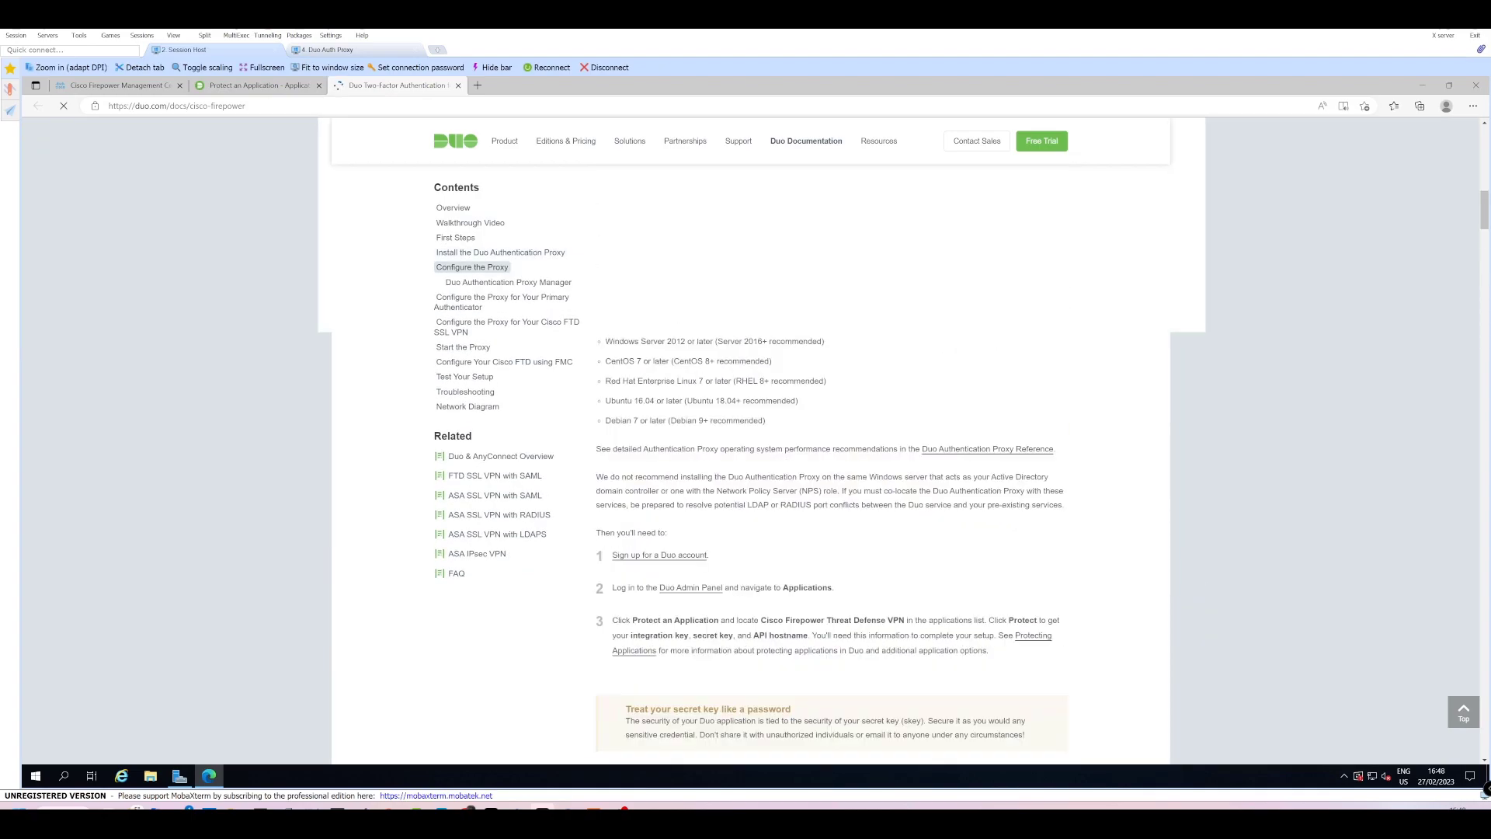
pyautogui.scroll(10, 854, 395)
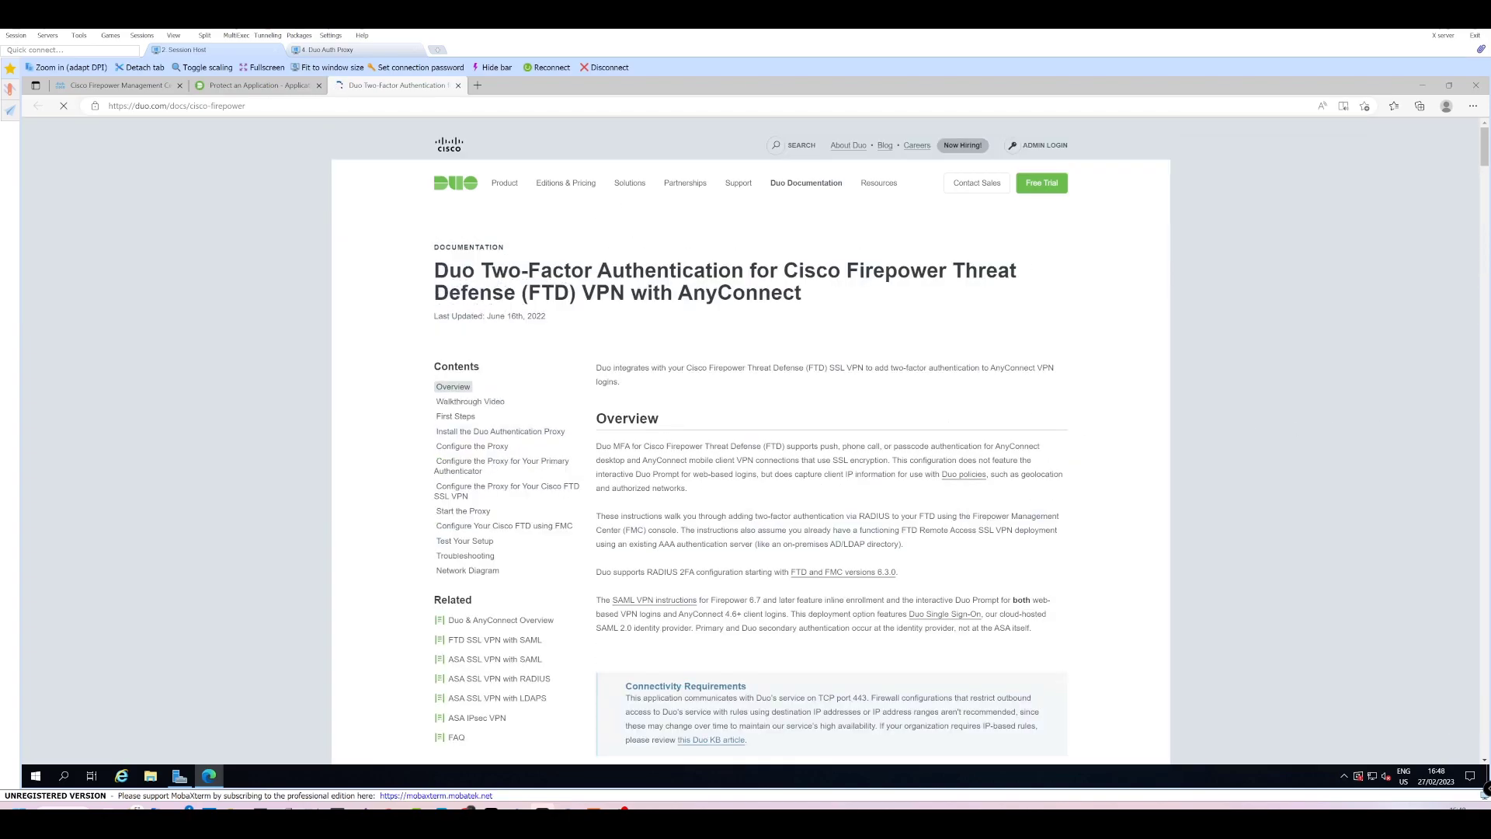
pyautogui.click(256, 85)
pyautogui.click(1108, 320)
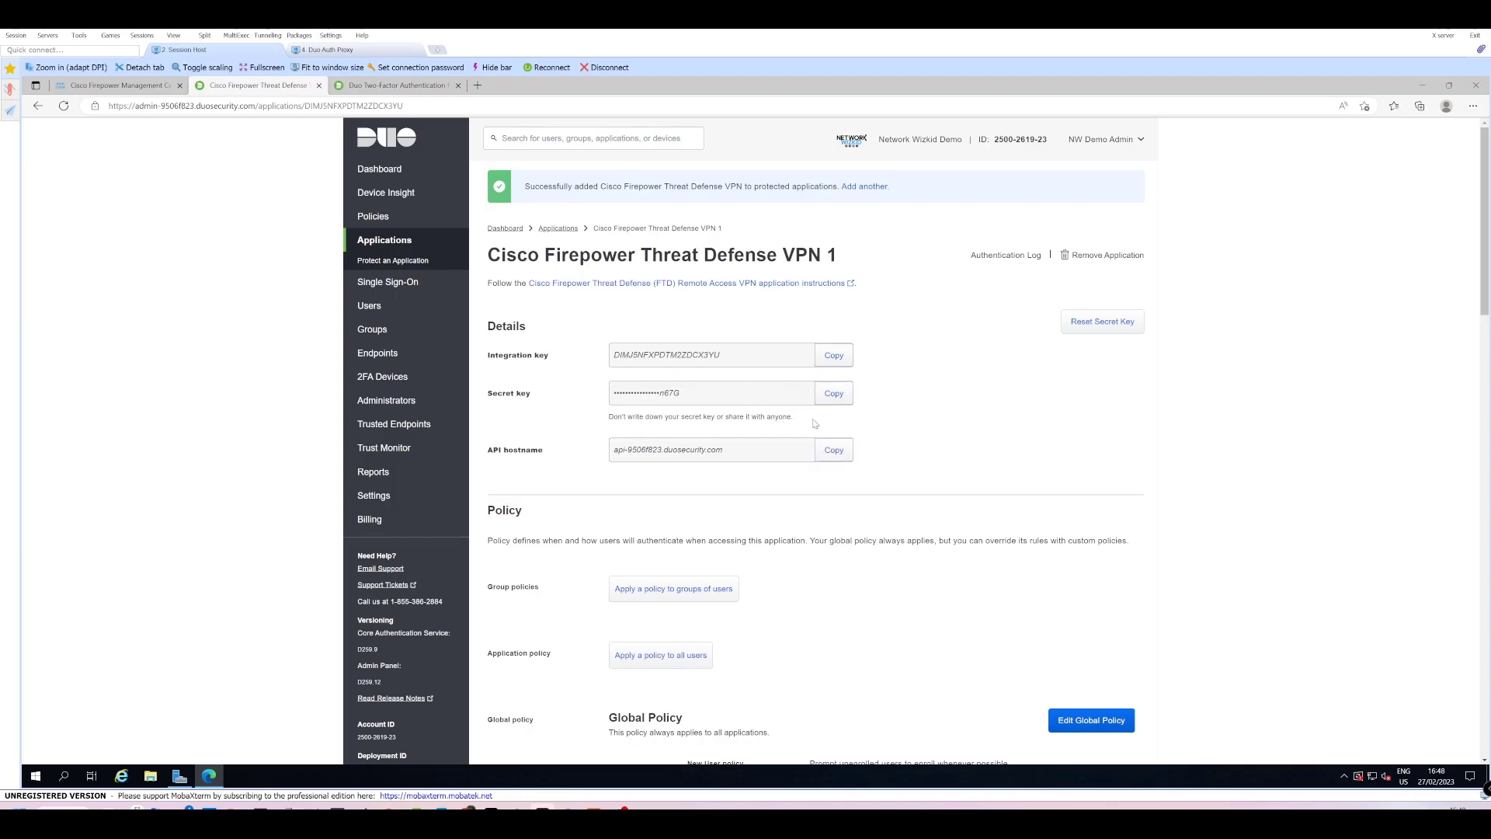
# Create a Firepower VPN Demo policy with New User and Authentication rules and apply it to all users.
pyautogui.scroll(-1, 810, 425)
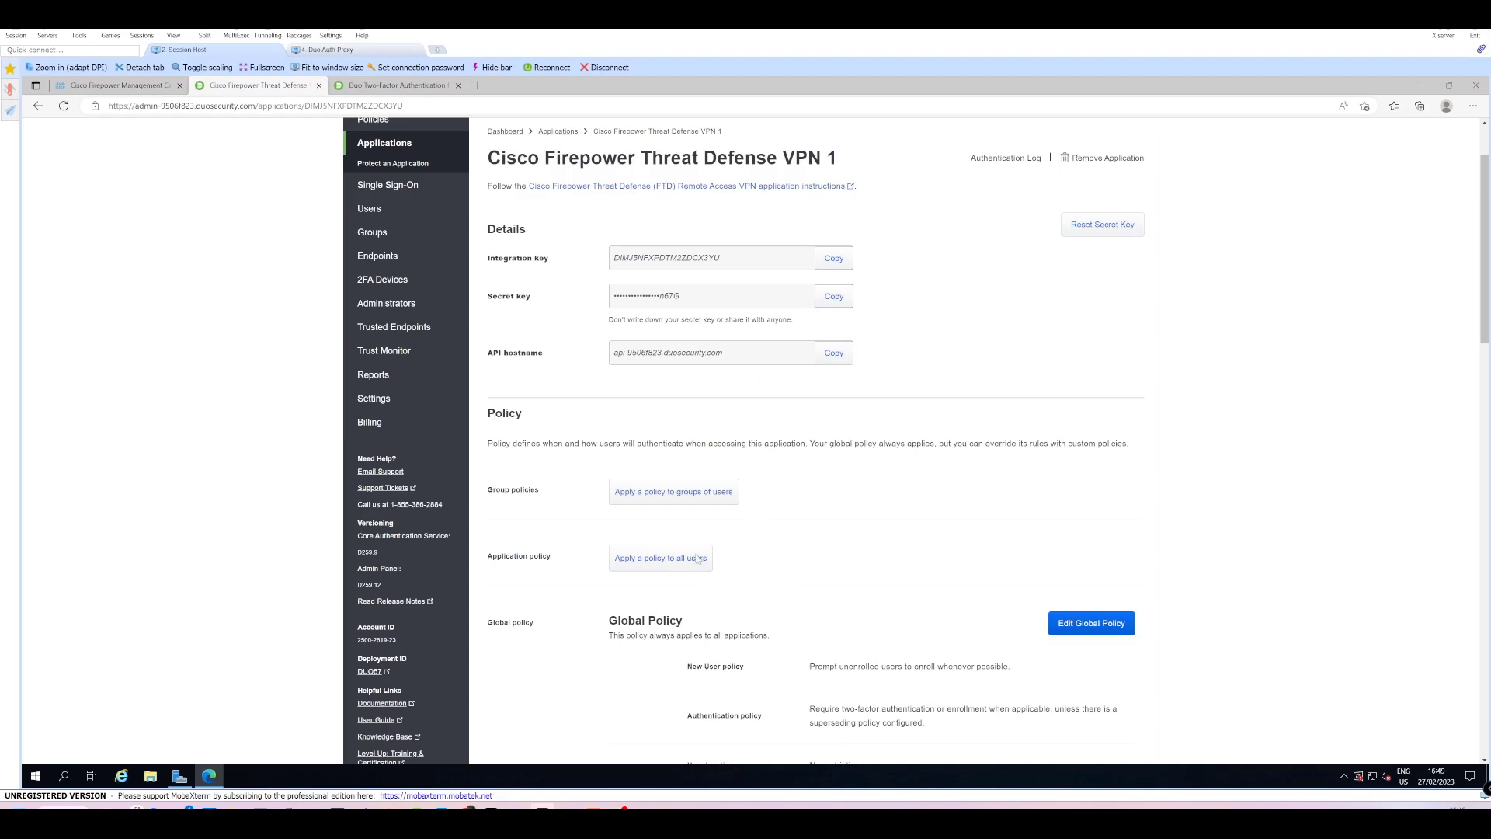
pyautogui.click(643, 558)
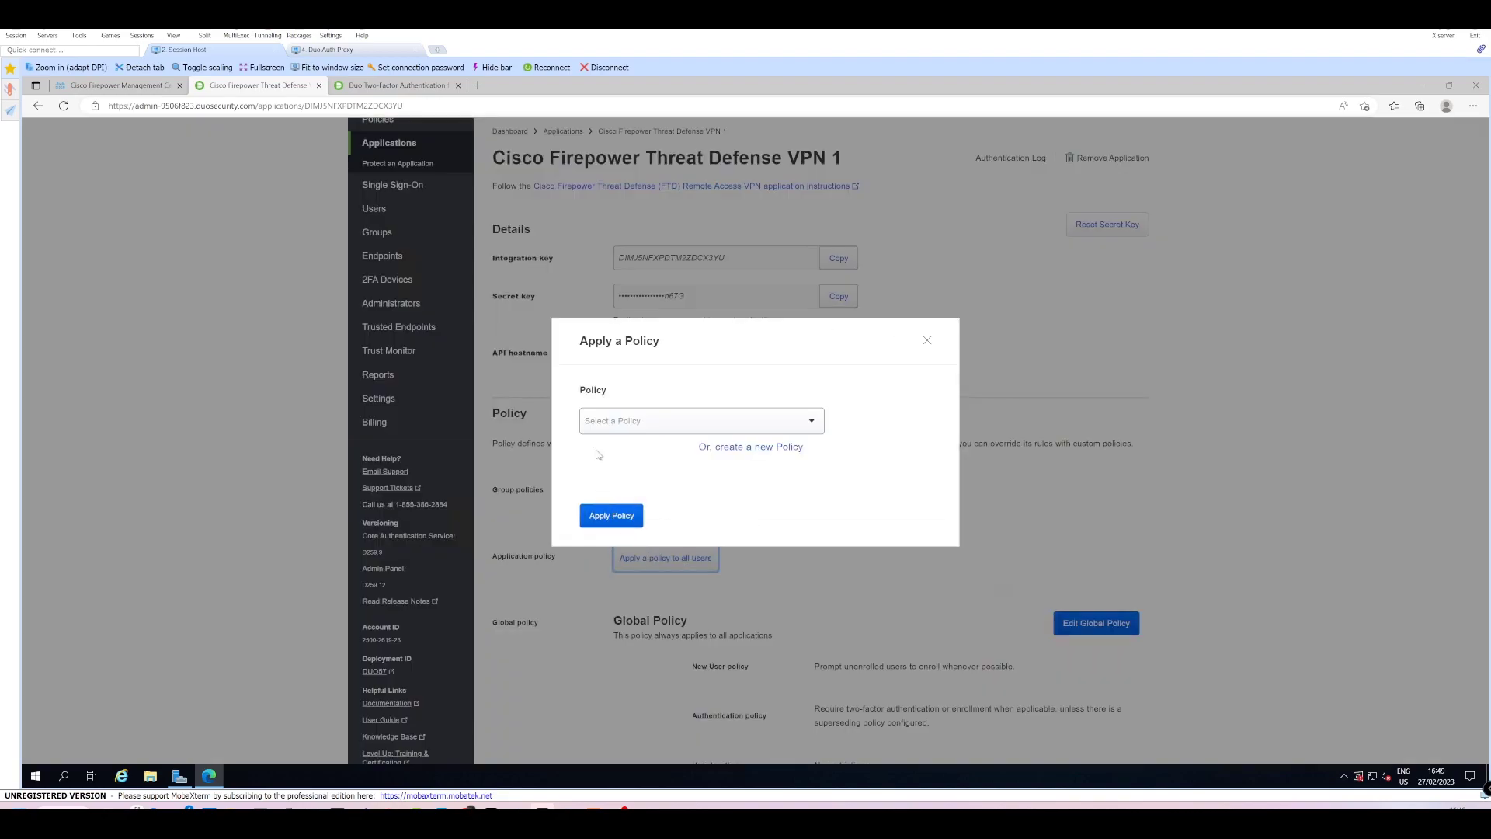
pyautogui.click(760, 446)
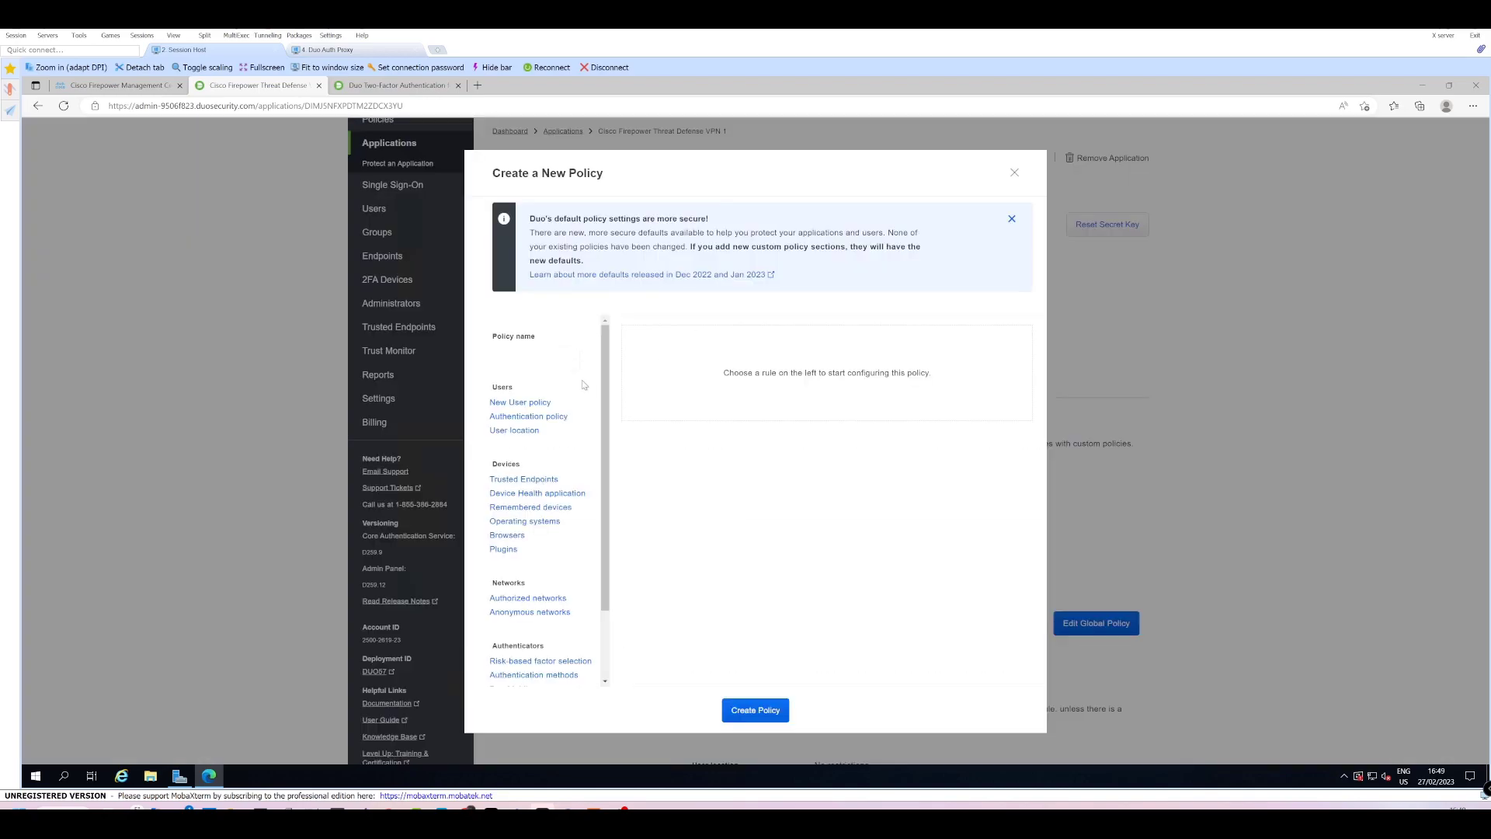
pyautogui.click(547, 359)
pyautogui.click(536, 402)
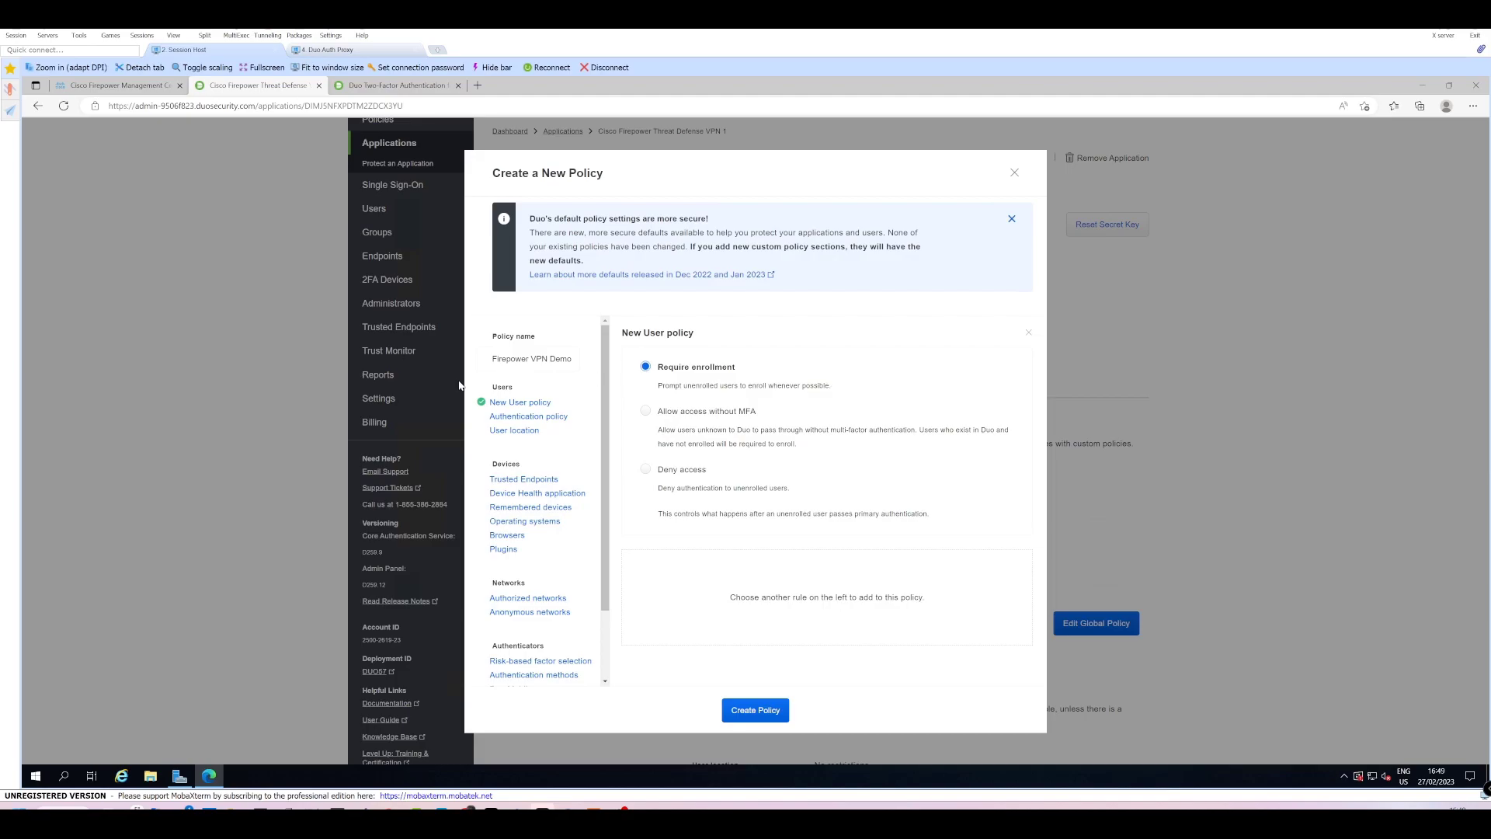
pyautogui.click(528, 419)
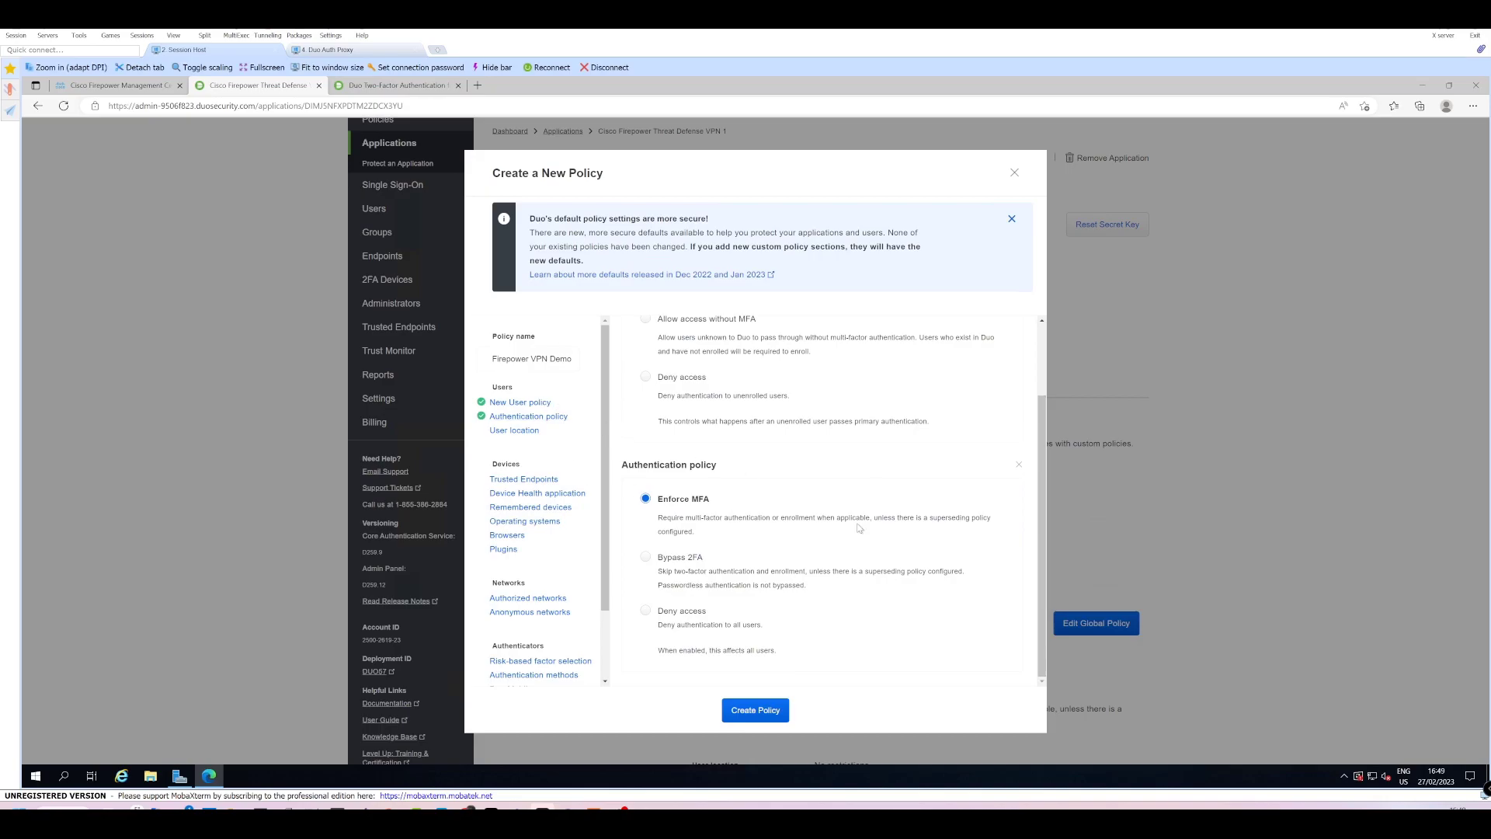
pyautogui.click(765, 712)
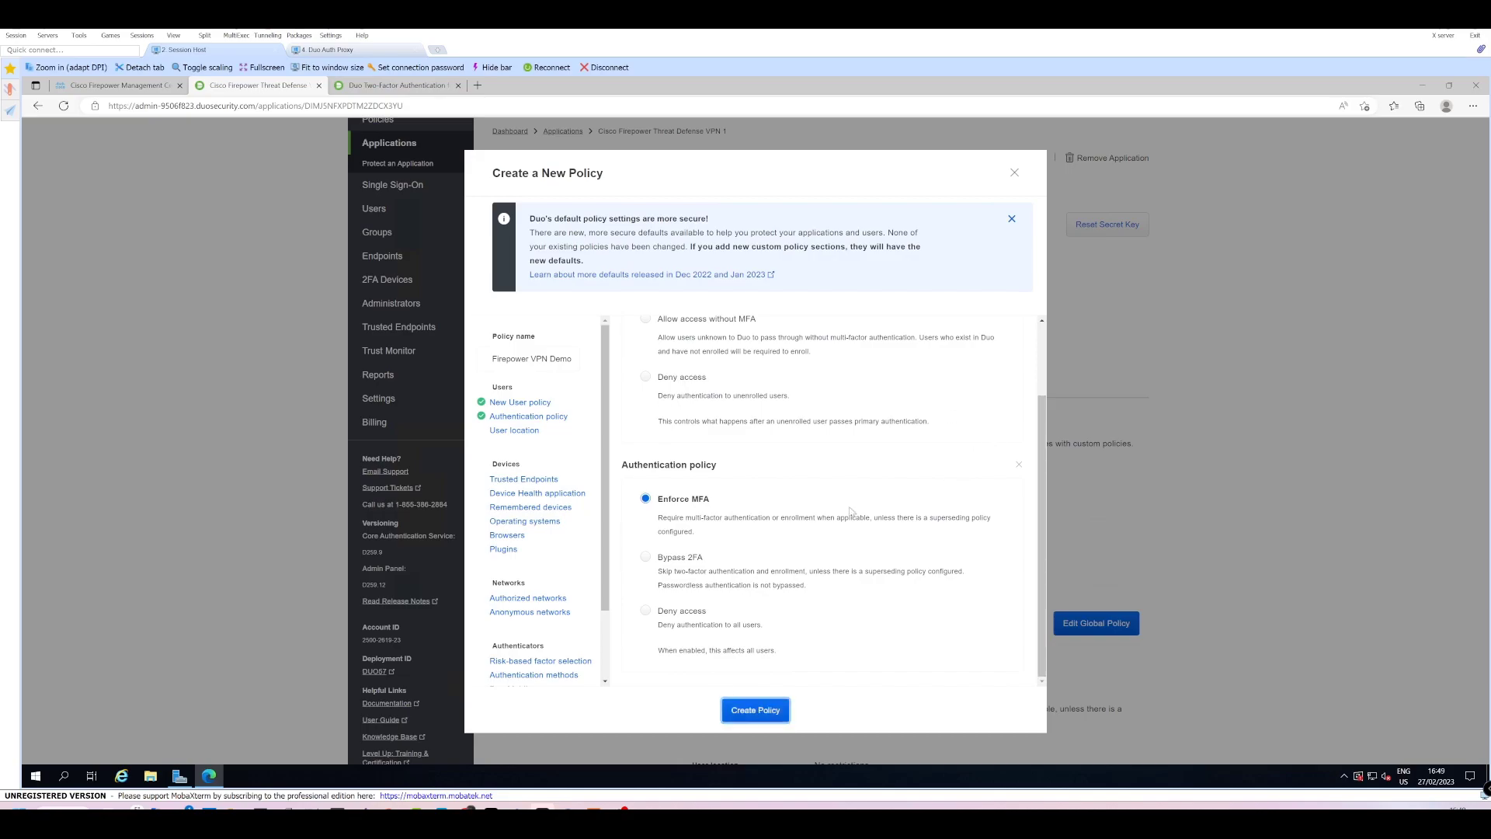
pyautogui.click(632, 518)
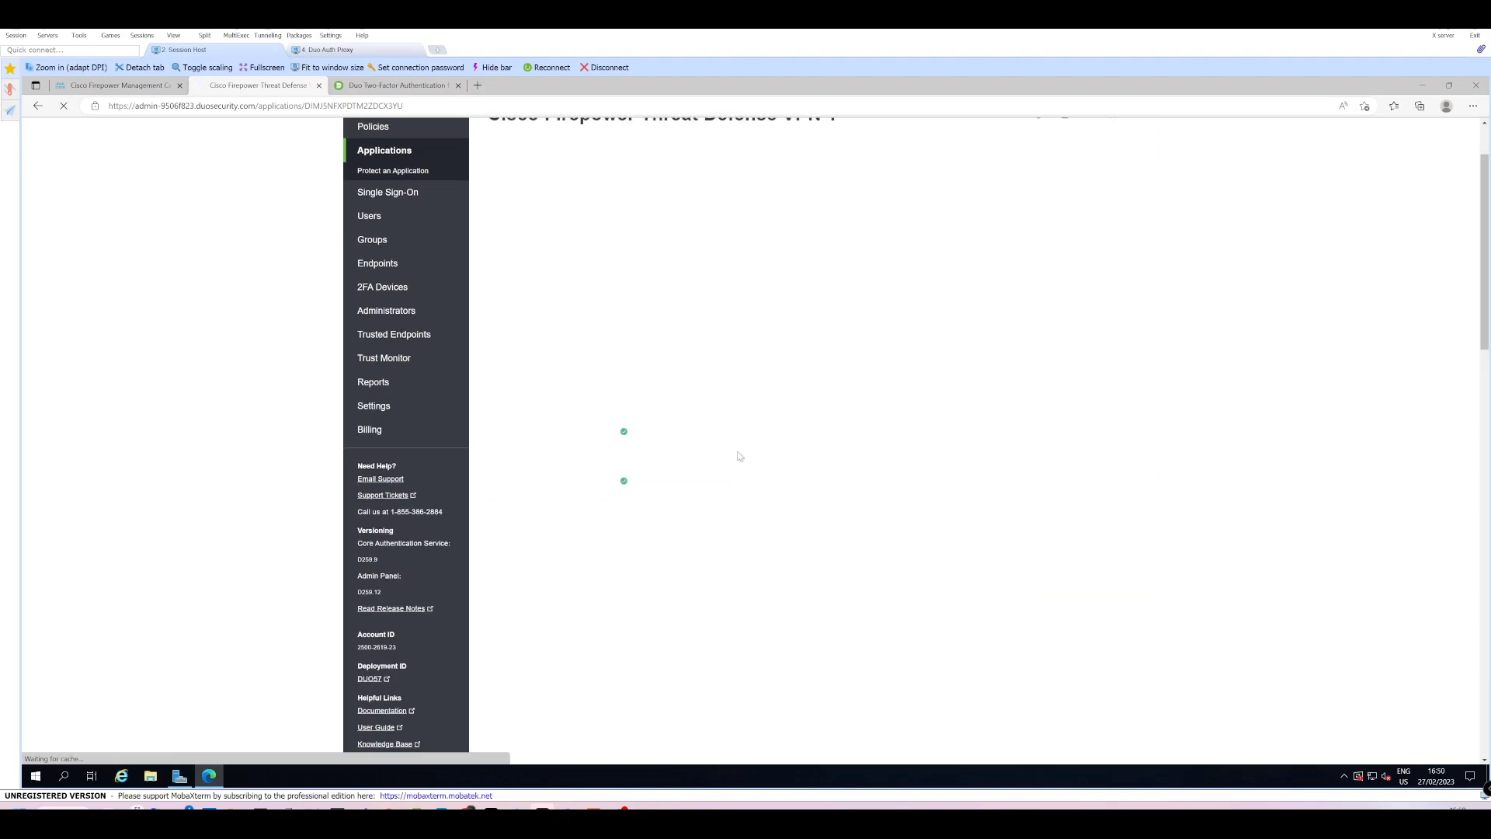
# Rename the application to FTD VPN DEMO and choose Simple username normalization.
pyautogui.scroll(-1, 729, 452)
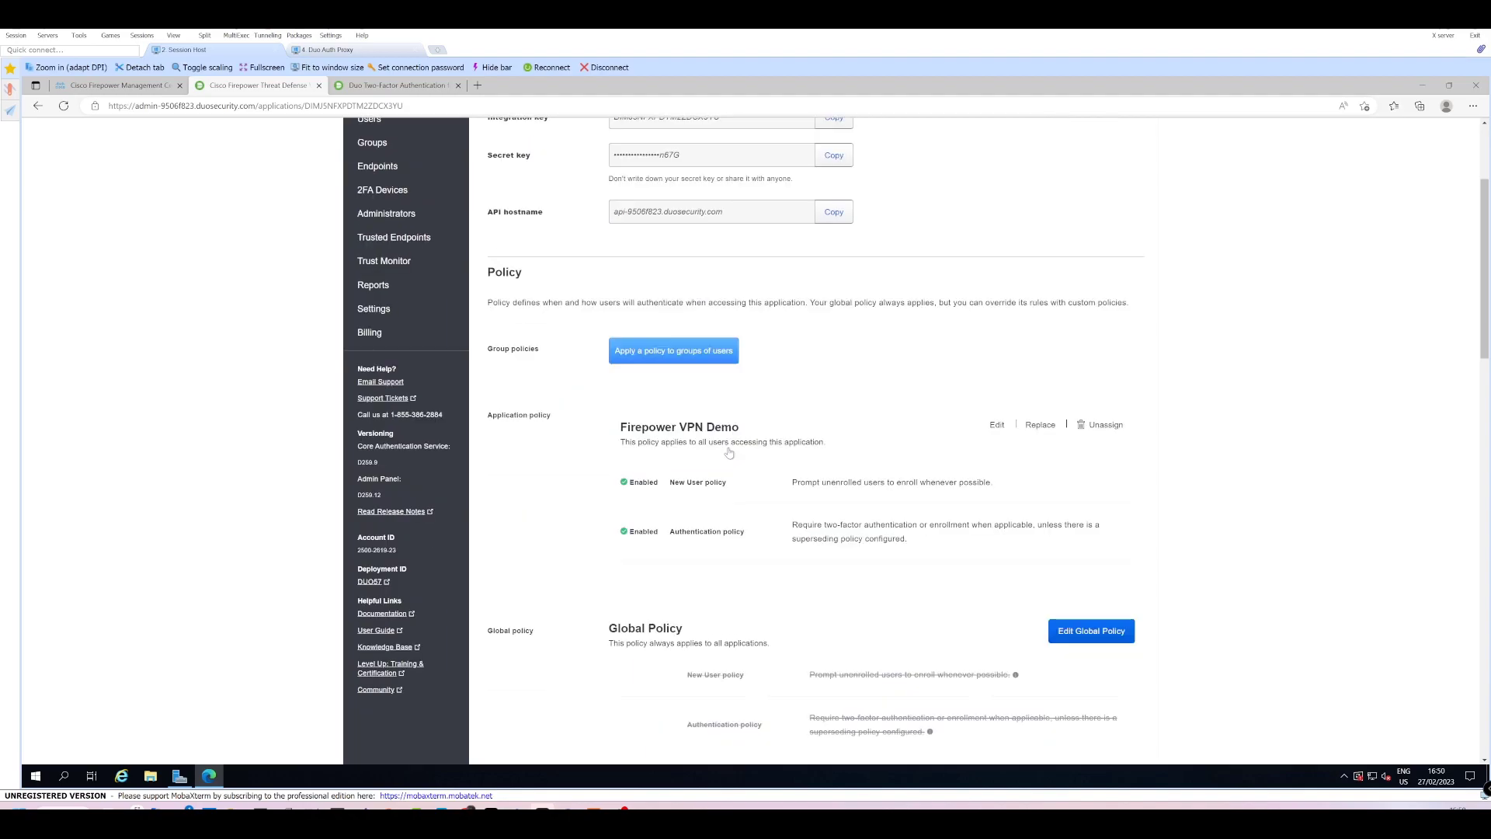
pyautogui.scroll(-2, 729, 452)
pyautogui.scroll(-12, 1056, 382)
pyautogui.scroll(2, 1002, 379)
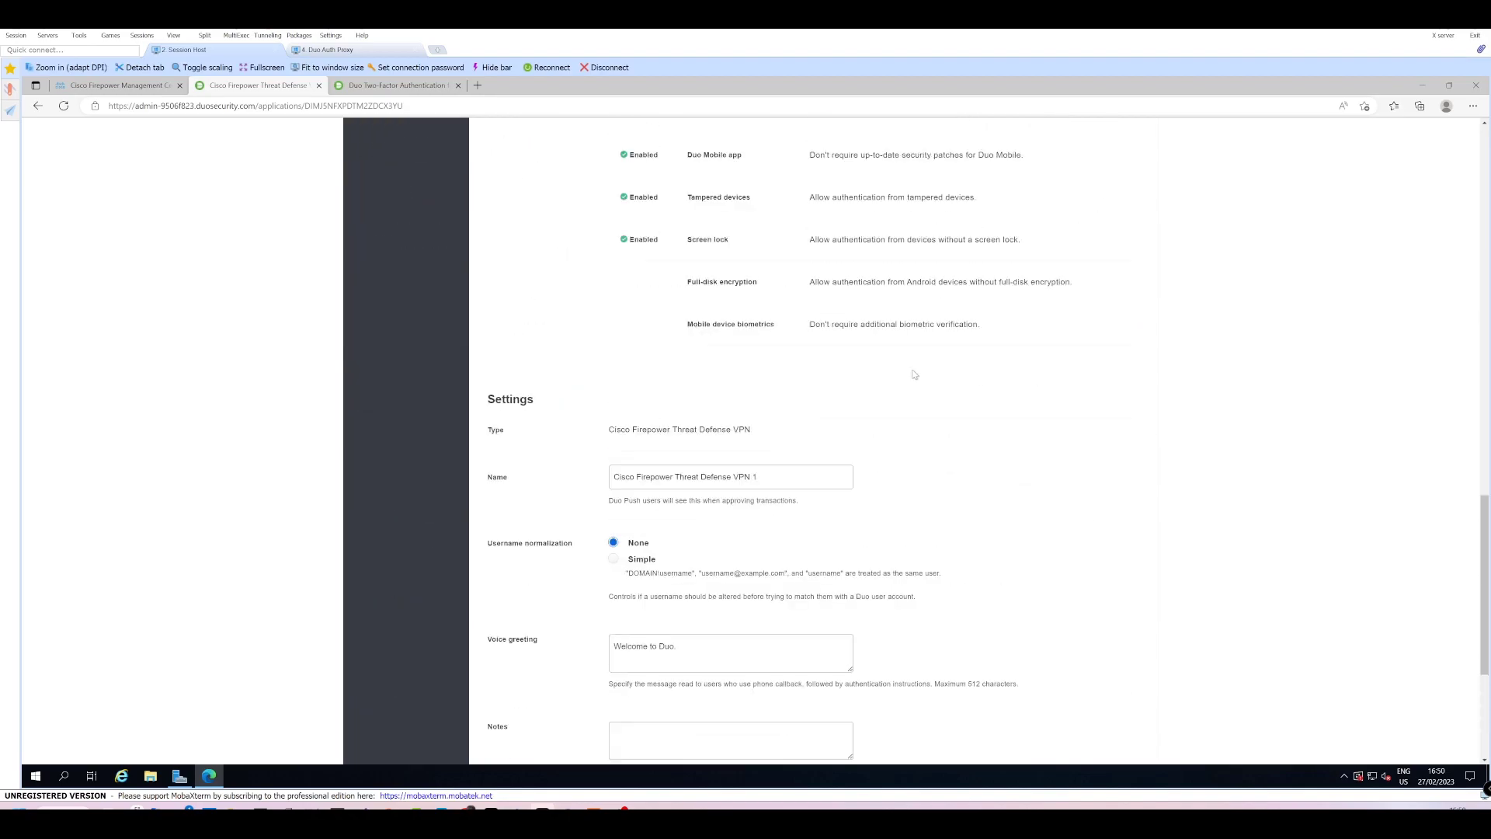
pyautogui.moveTo(758, 477); pyautogui.dragTo(588, 467)
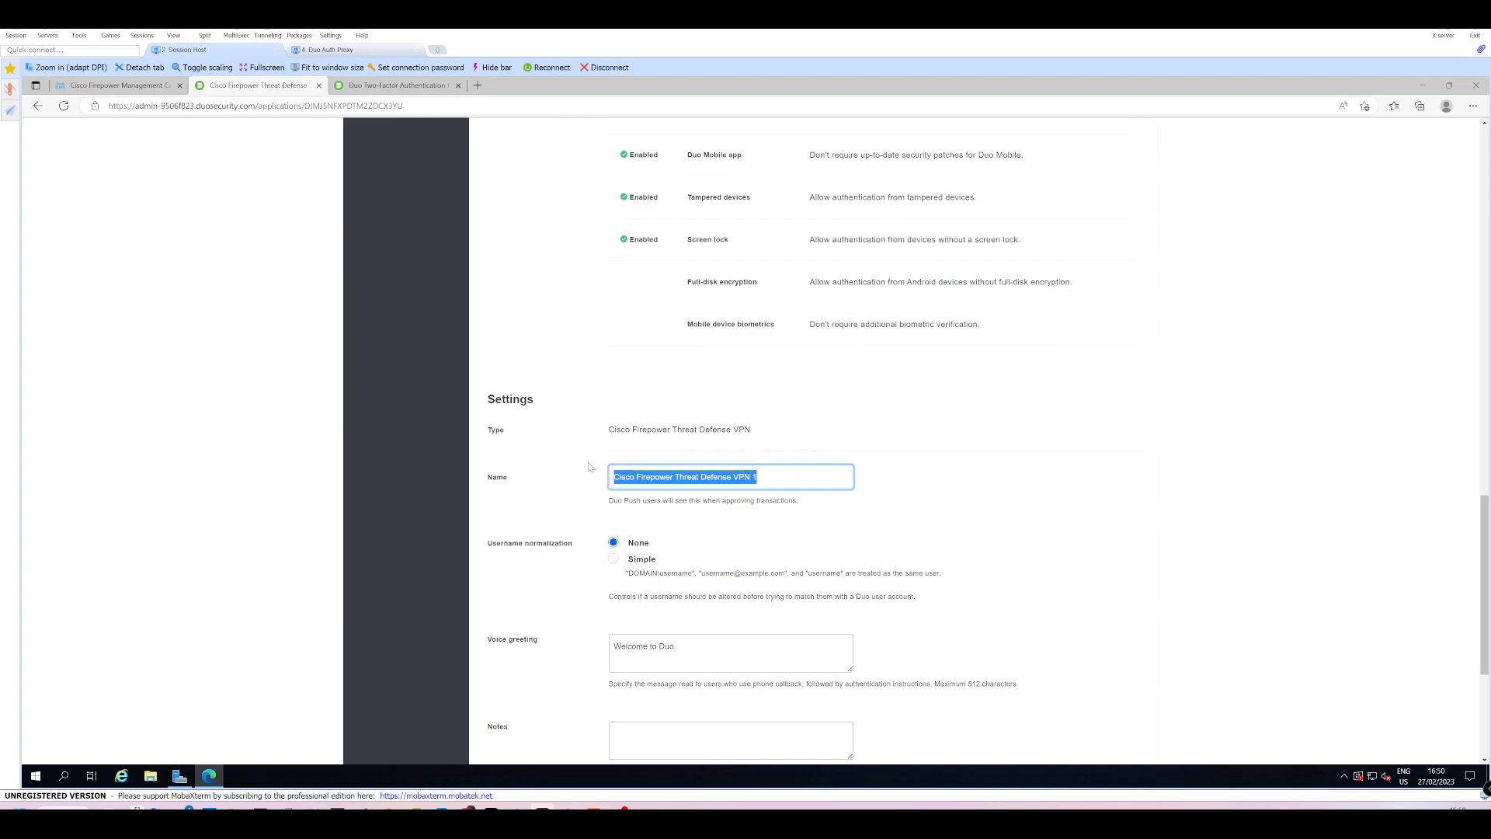
pyautogui.write('FTD D')
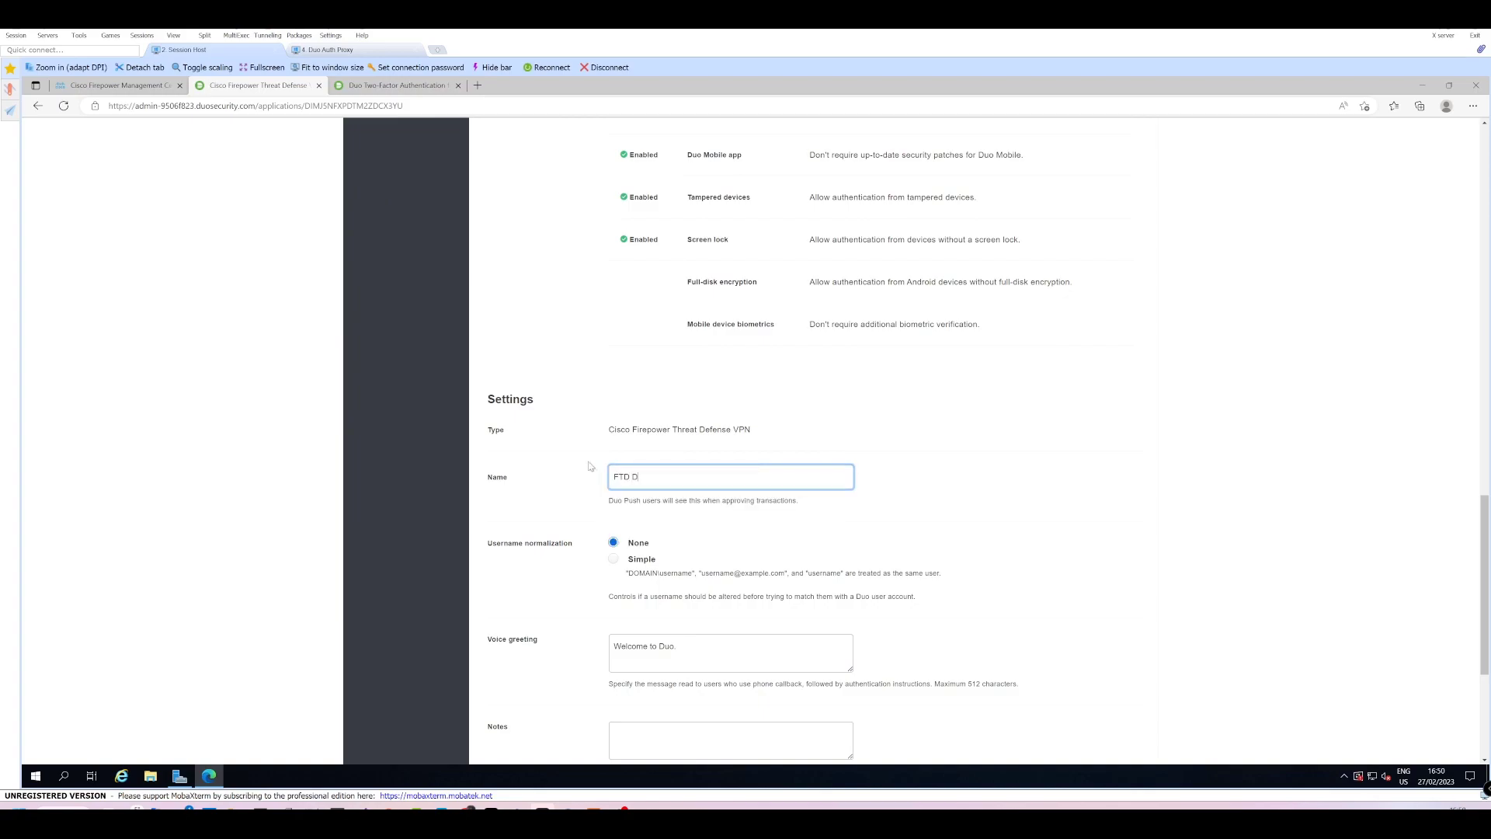
pyautogui.write('em')
pyautogui.press('BackSpace')
pyautogui.press('BackSpace')
pyautogui.write('VPN DEMO')
pyautogui.scroll(-4, 732, 450)
pyautogui.click(613, 268)
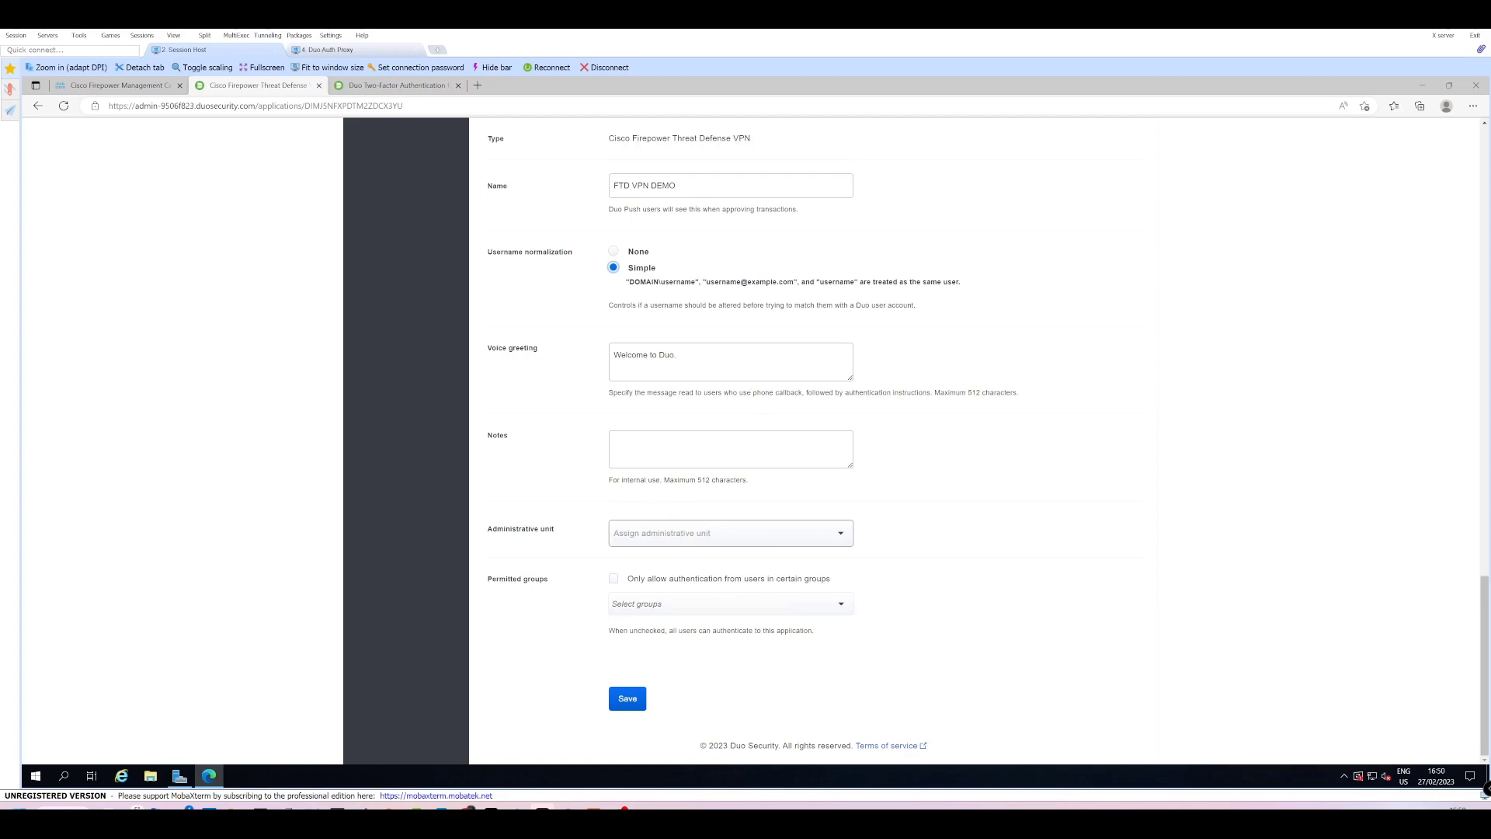
# Save the FTD VPN DEMO application settings and check the success banner.
pyautogui.click(627, 698)
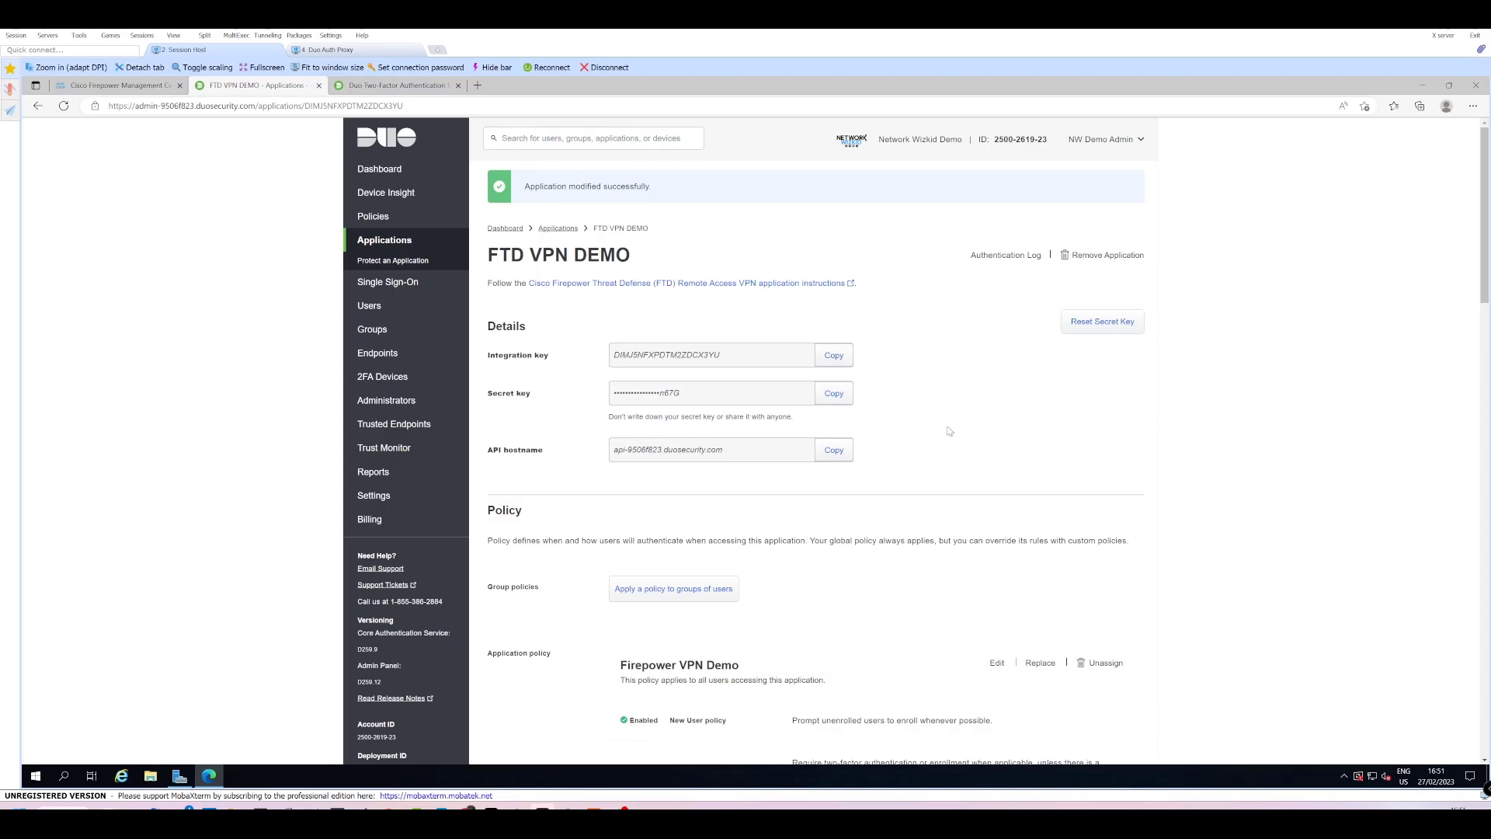
pyautogui.scroll(-1, 944, 437)
pyautogui.scroll(1, 926, 454)
# Review the existing [ad_client] section of authproxy.cfg in the Authentication Proxy Manager.
pyautogui.click(348, 50)
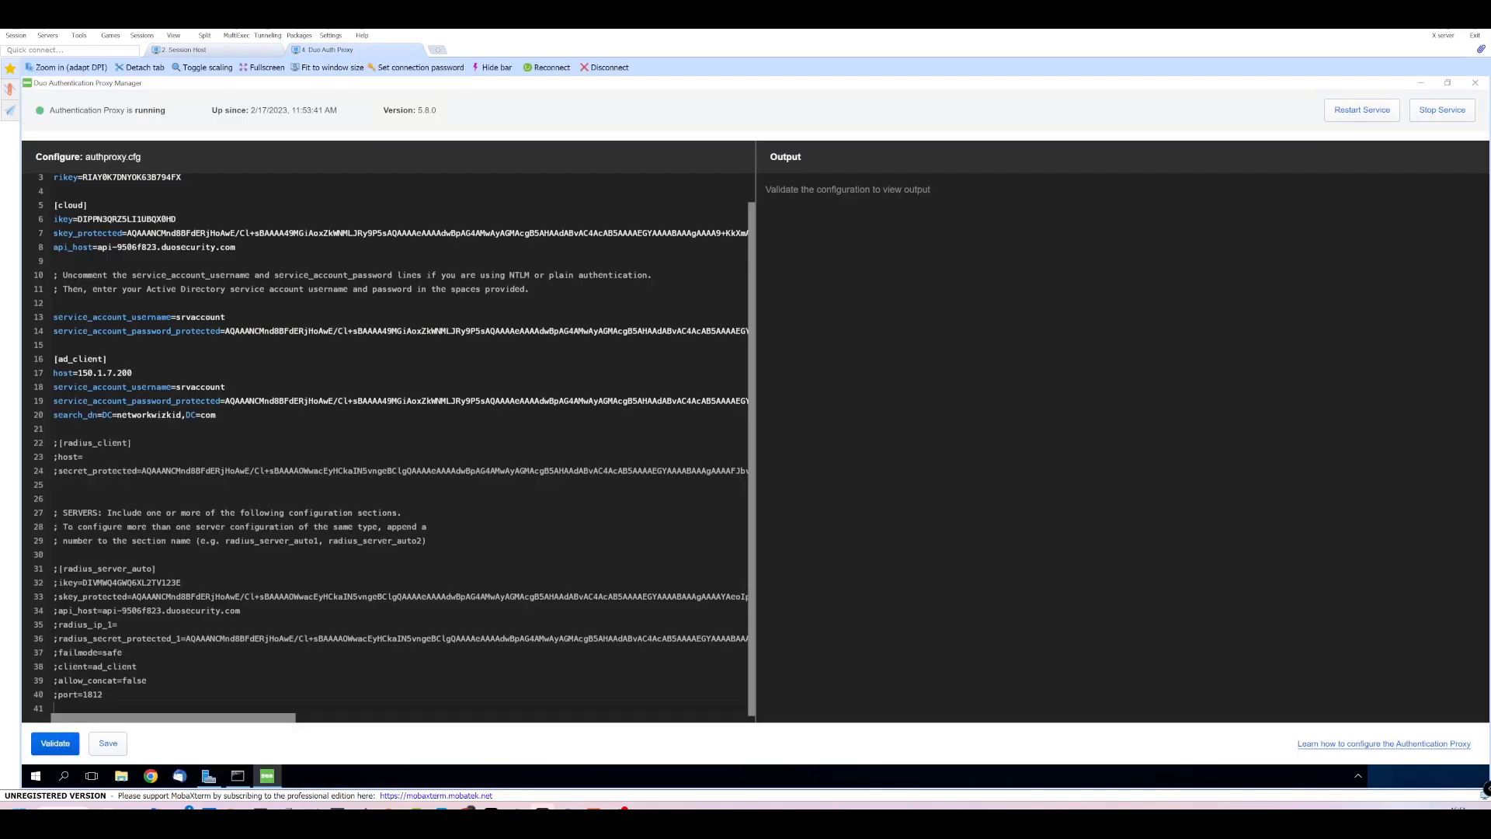
pyautogui.scroll(1, 401, 444)
pyautogui.scroll(-1, 395, 445)
pyautogui.scroll(1, 395, 445)
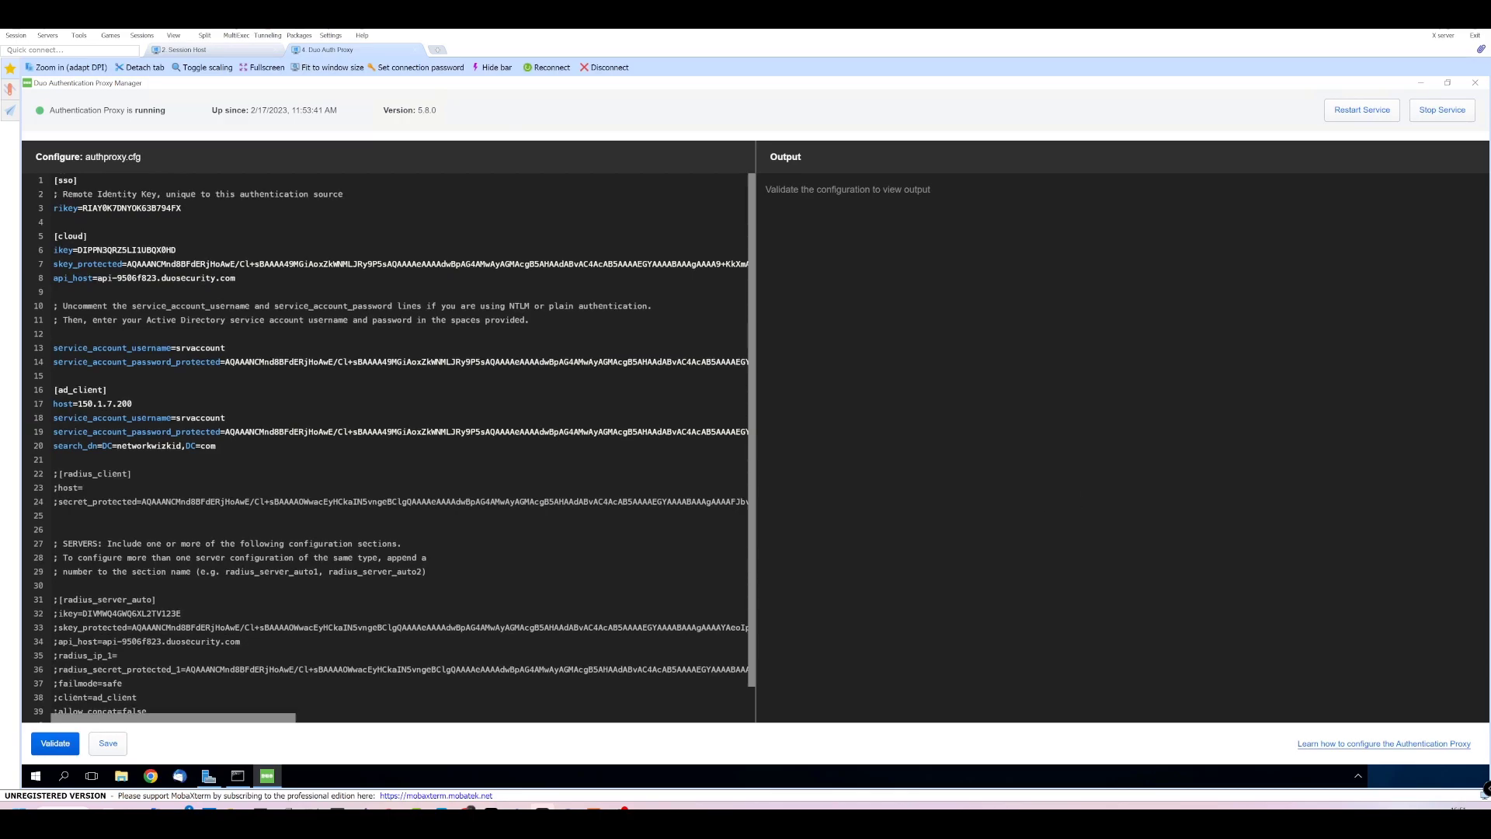
pyautogui.moveTo(53, 389); pyautogui.dragTo(217, 445)
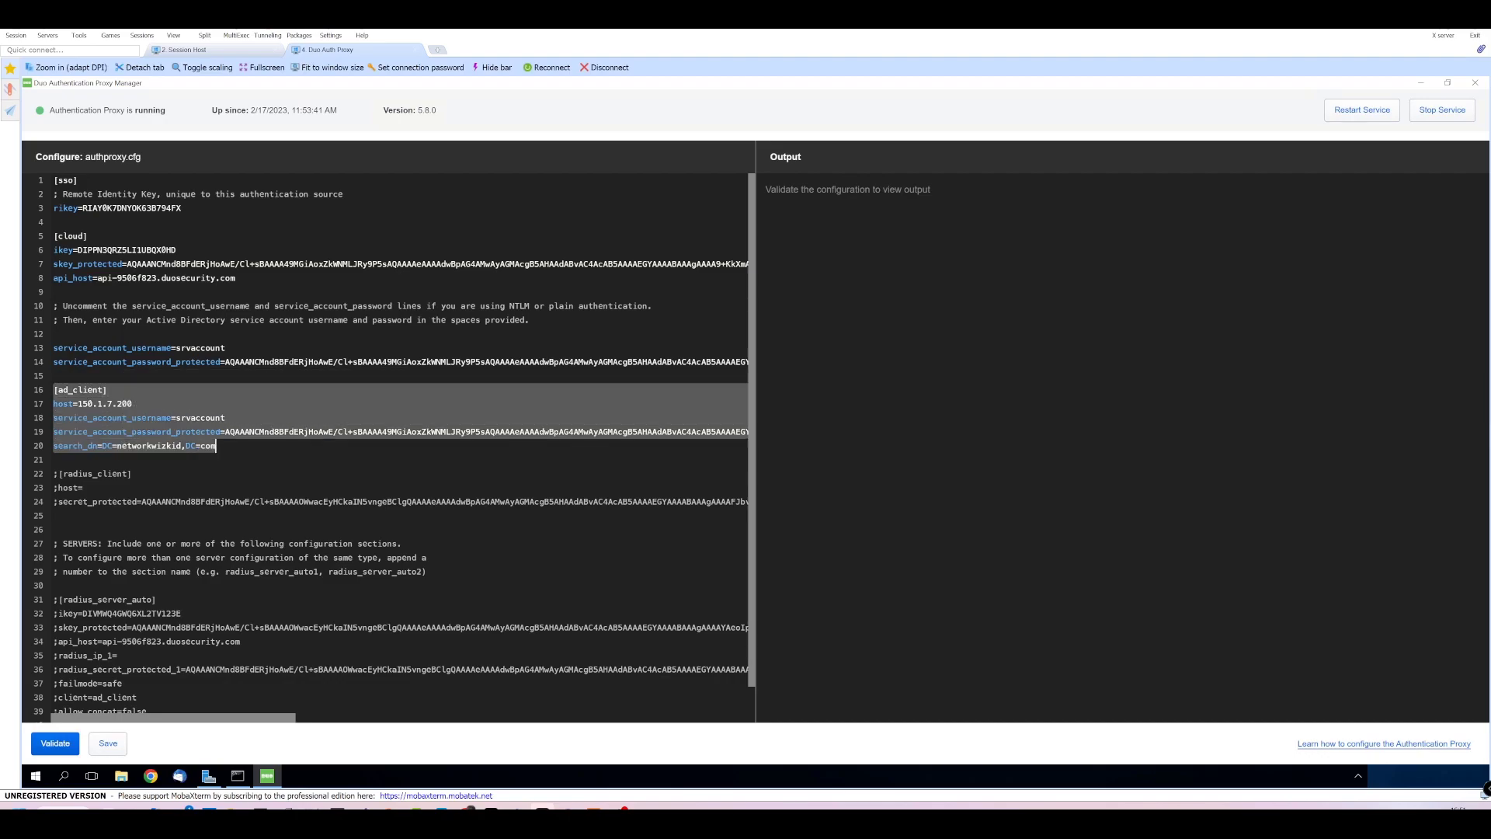
pyautogui.click(54, 459)
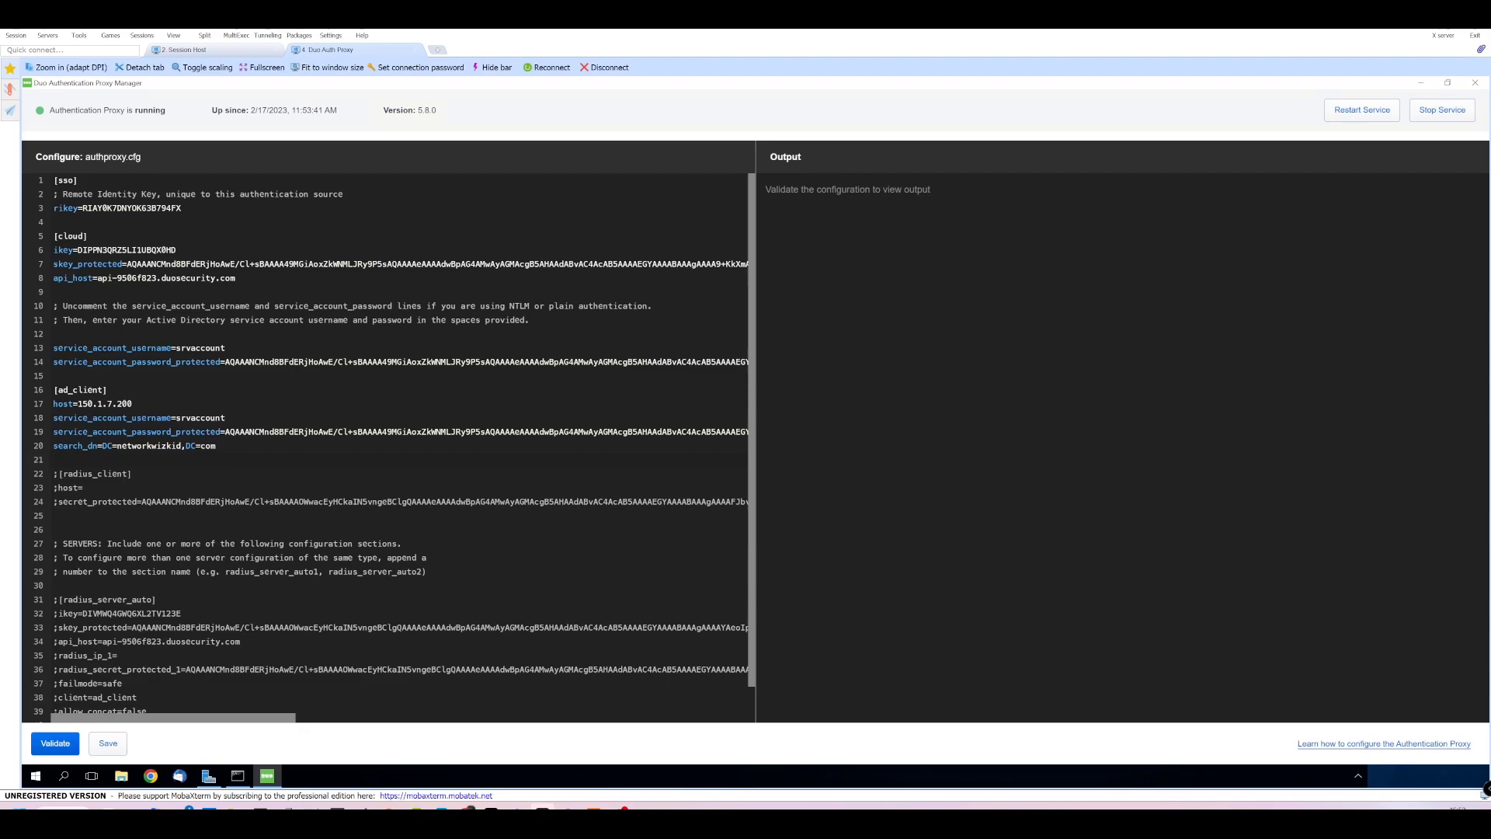
pyautogui.scroll(-1, 389, 442)
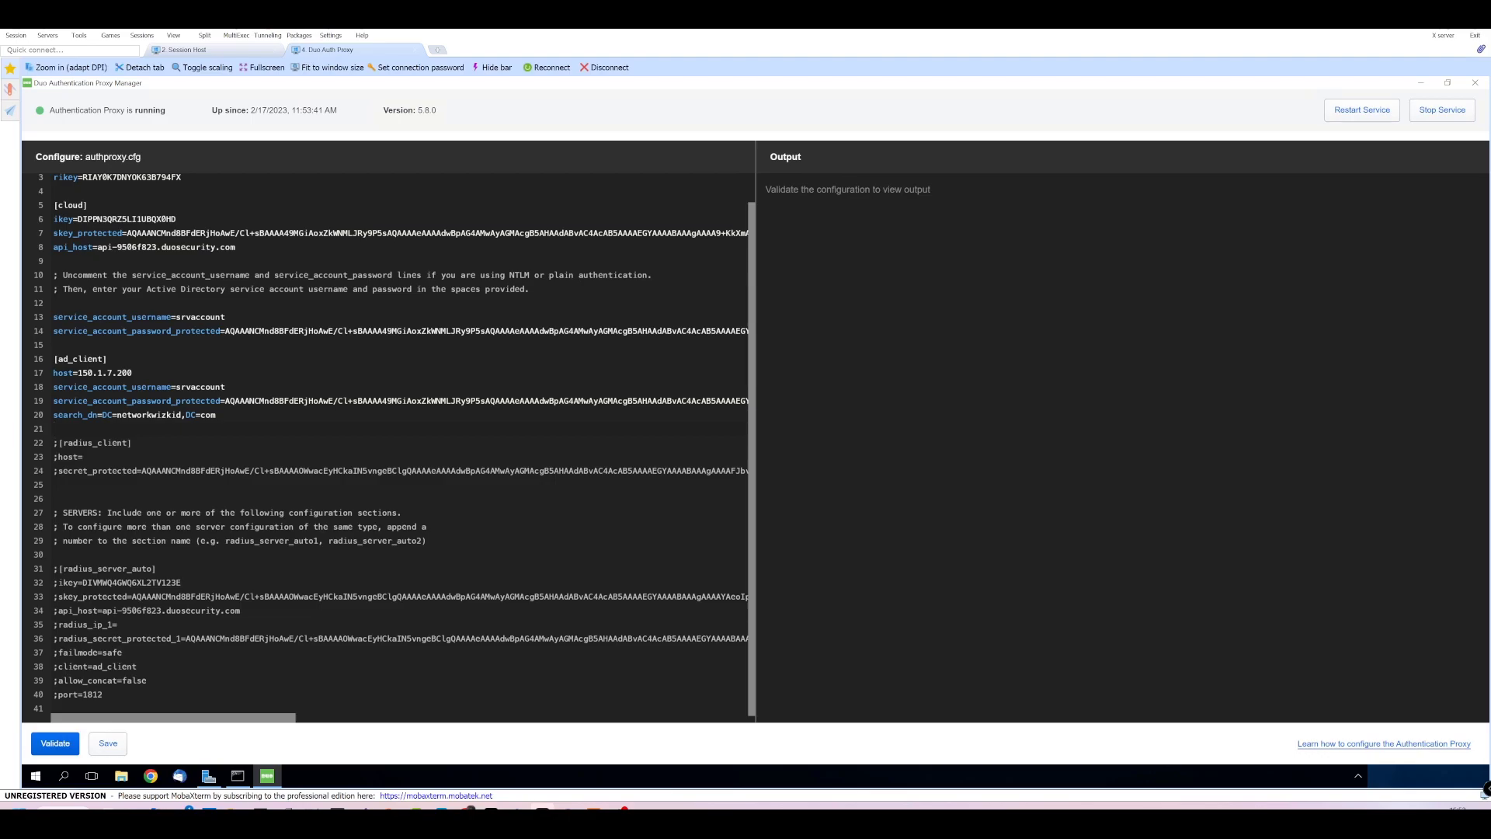
# Read the primary authenticator proxy instructions for FTD SSL VPN, then go back to the FTD VPN DEMO page.
pyautogui.click(186, 49)
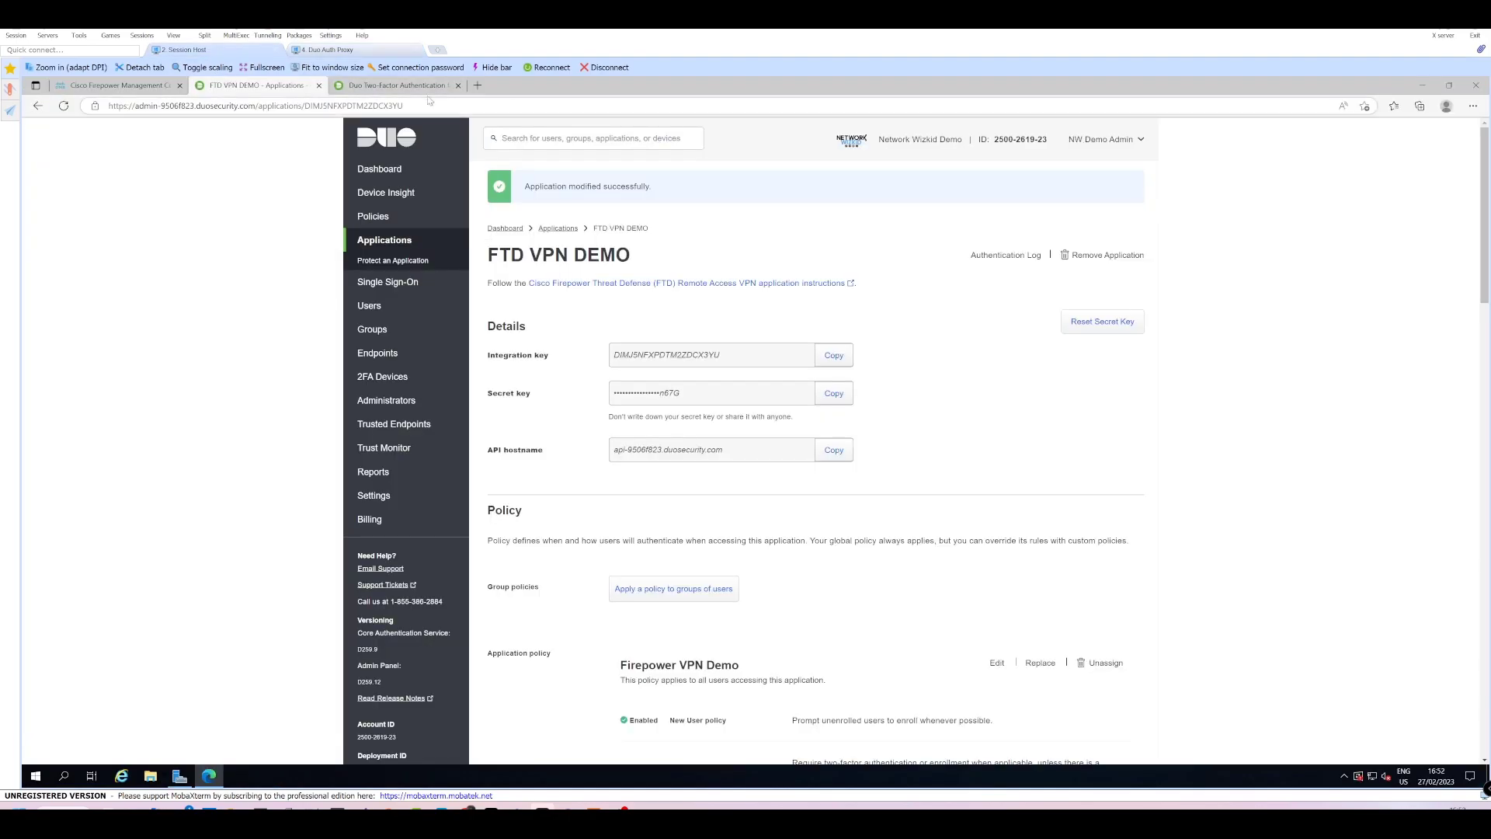
pyautogui.click(423, 87)
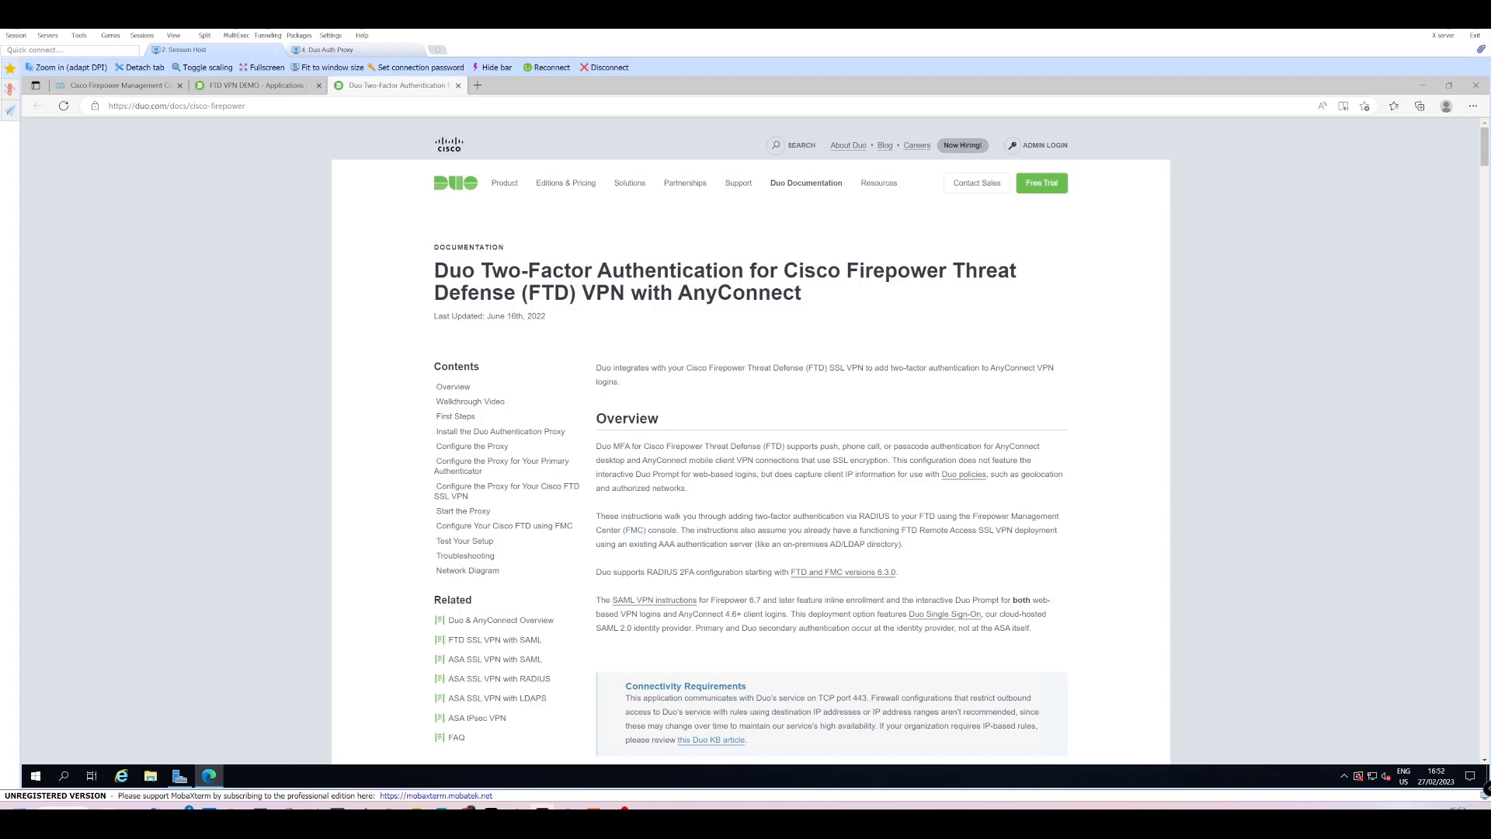
pyautogui.scroll(-2, 767, 522)
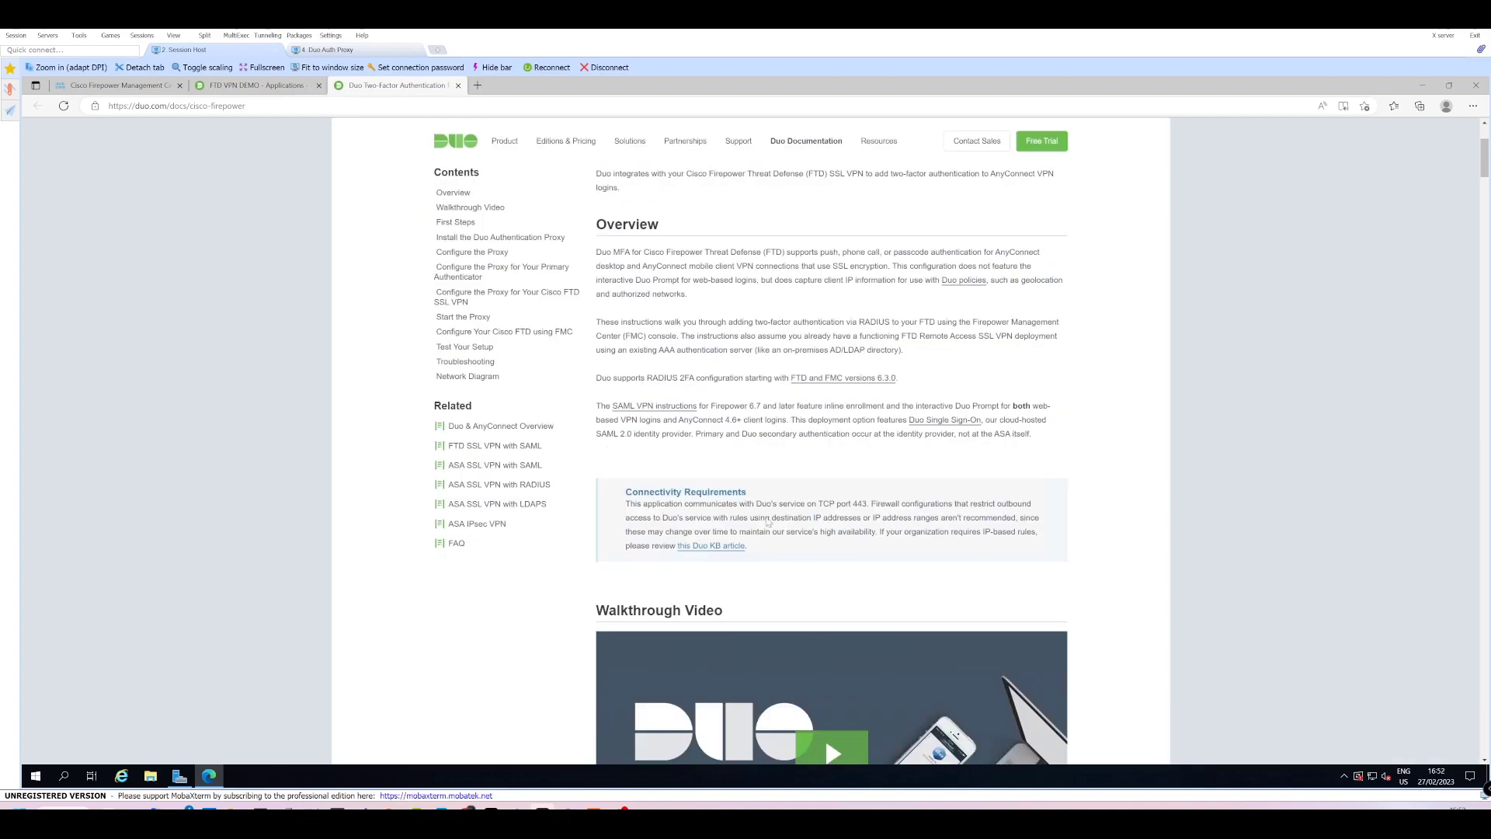
pyautogui.click(474, 289)
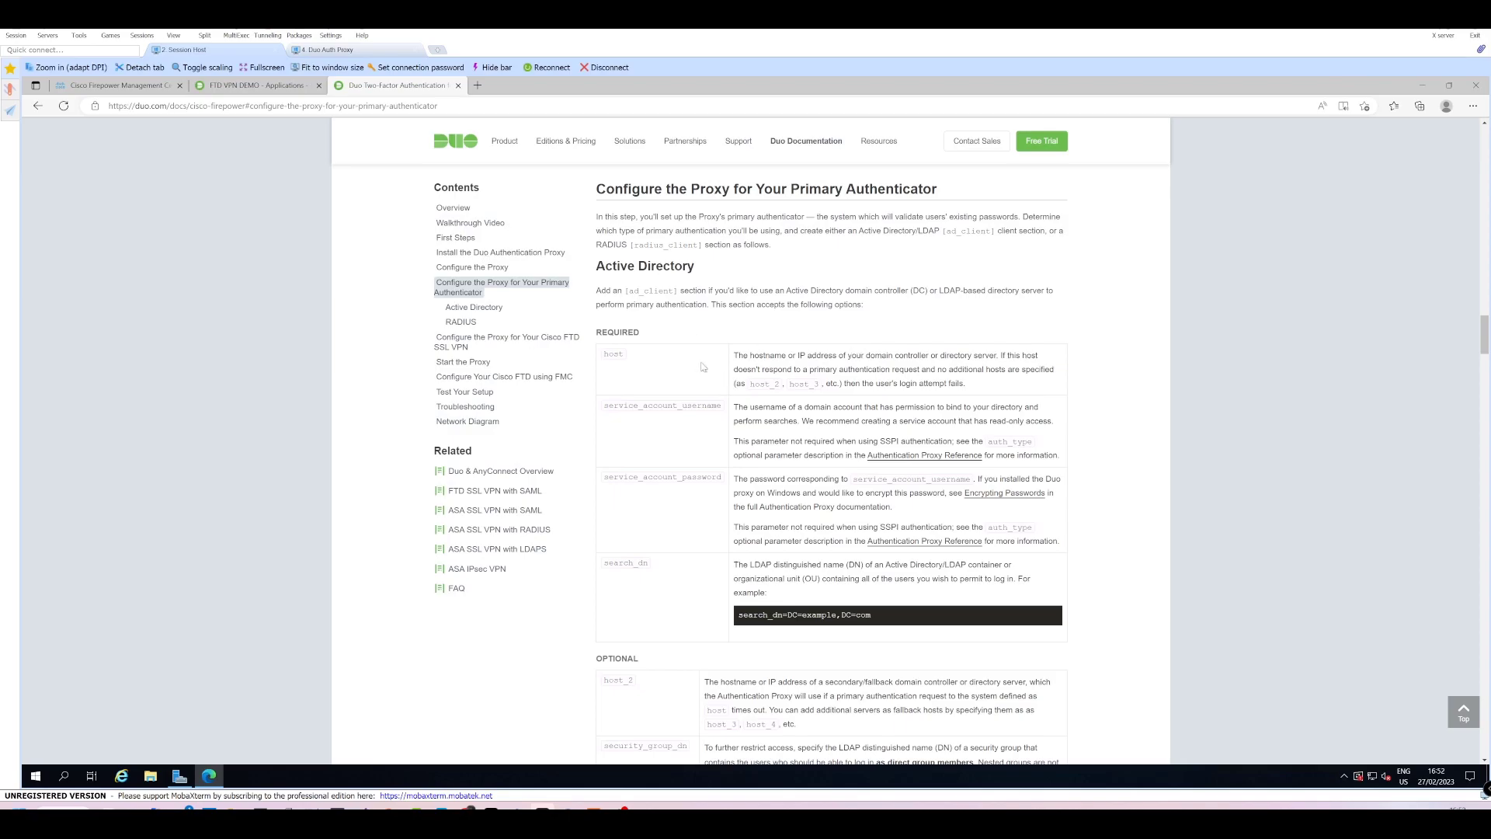
pyautogui.scroll(-8, 711, 398)
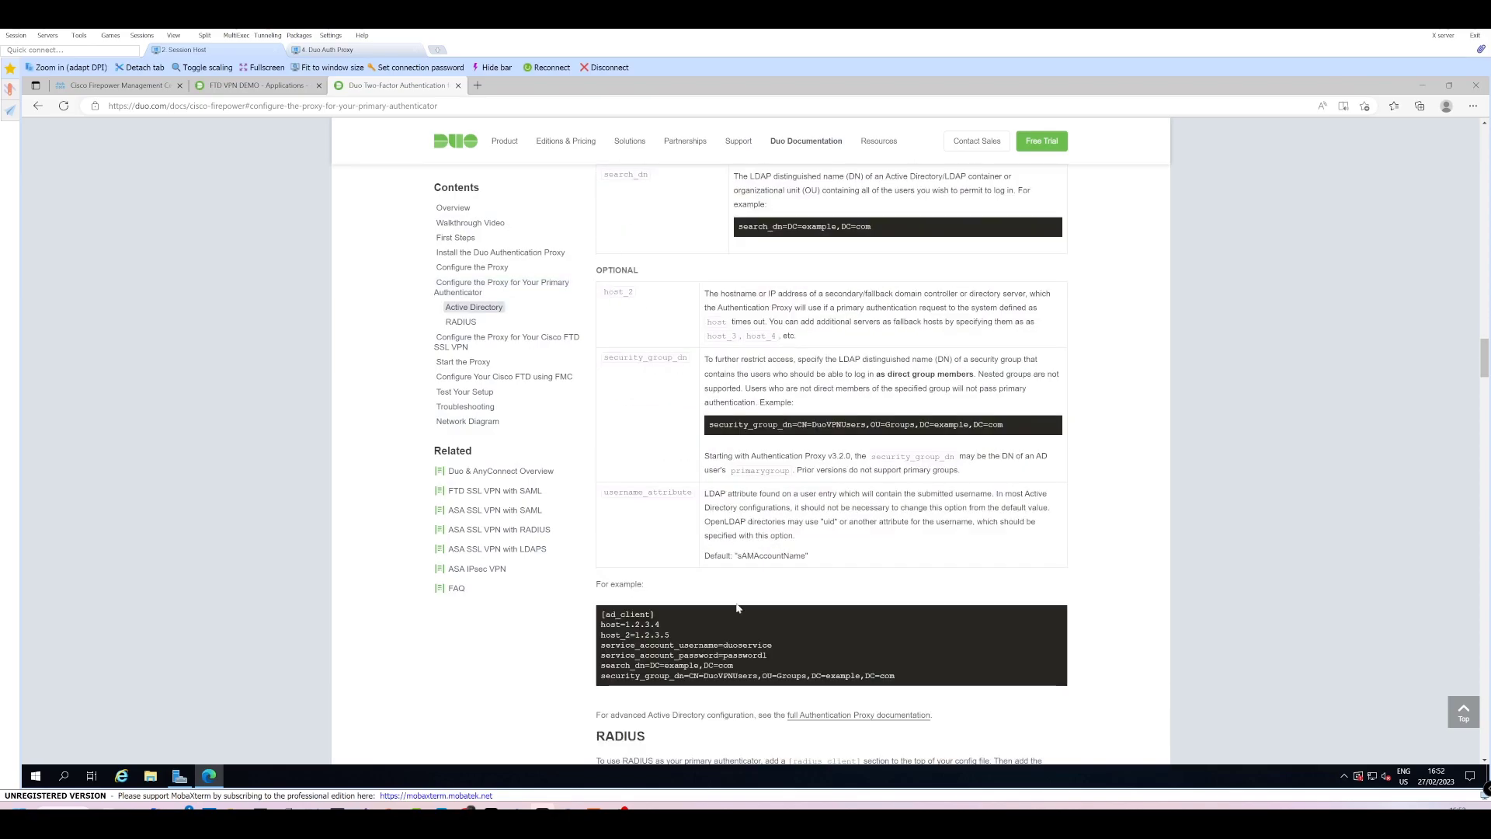
pyautogui.scroll(-8, 483, 418)
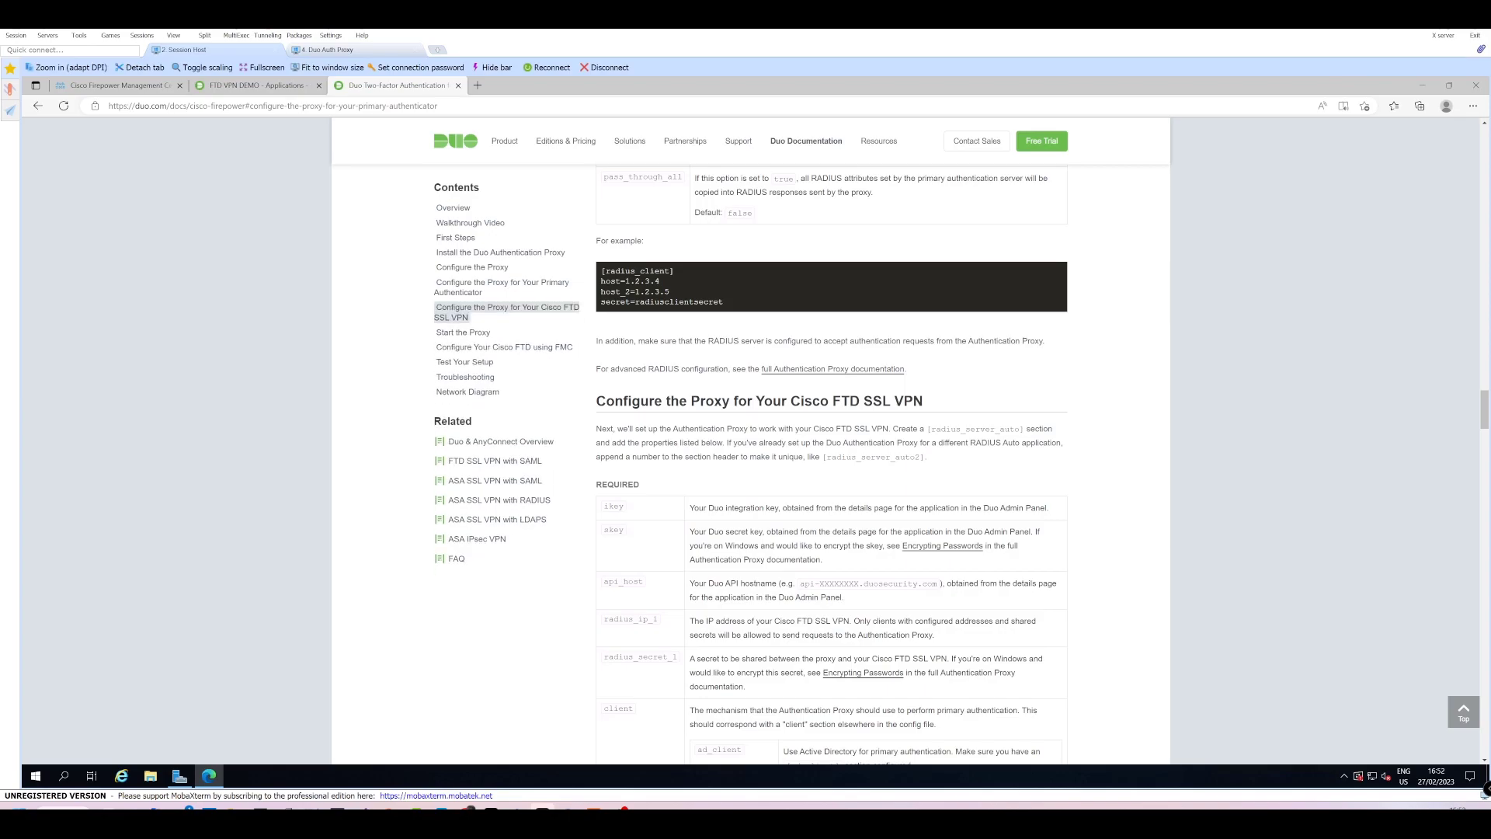
pyautogui.scroll(-1, 697, 509)
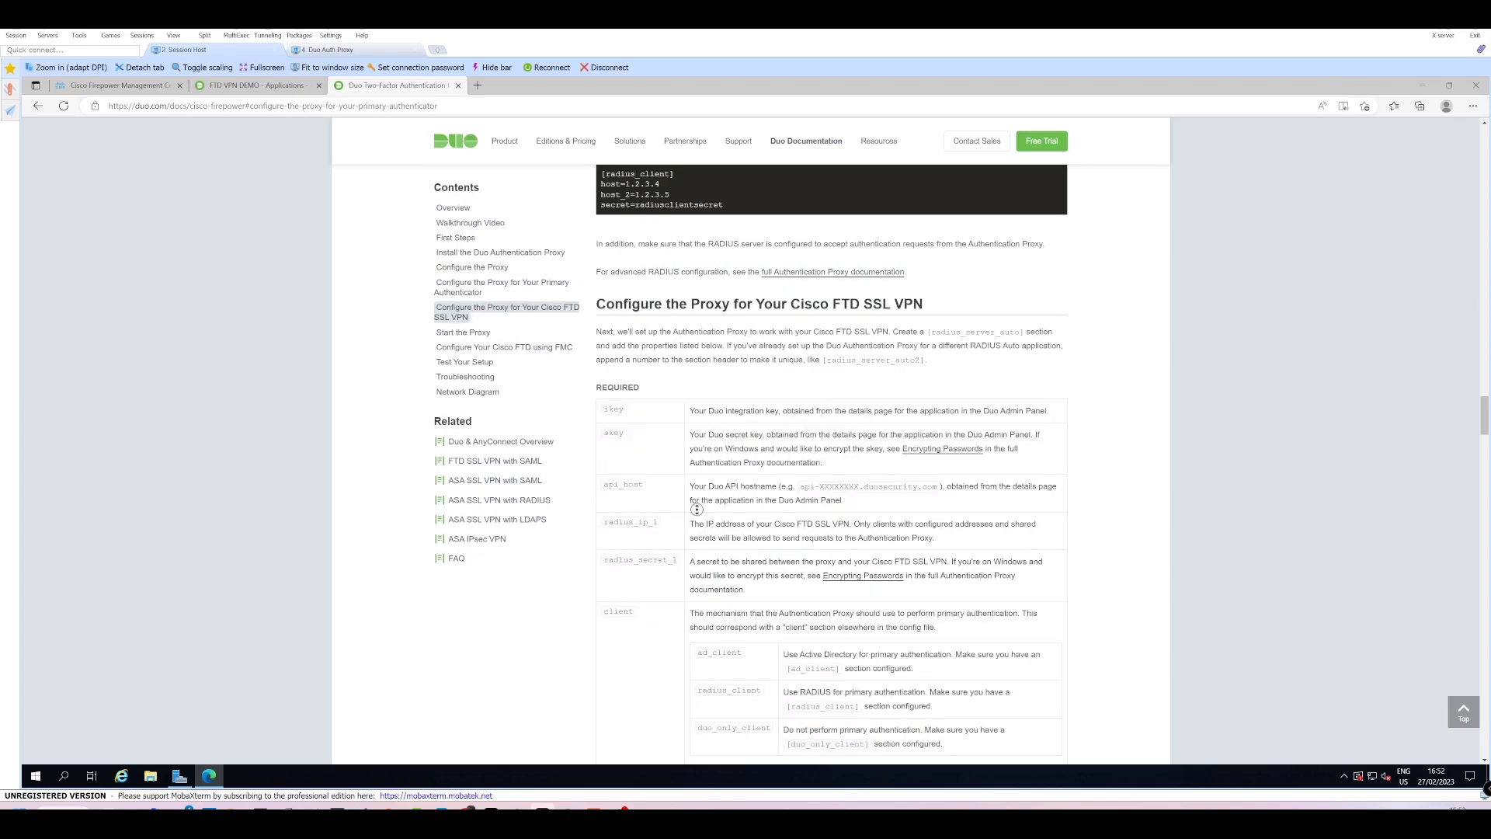
pyautogui.scroll(-3, 697, 510)
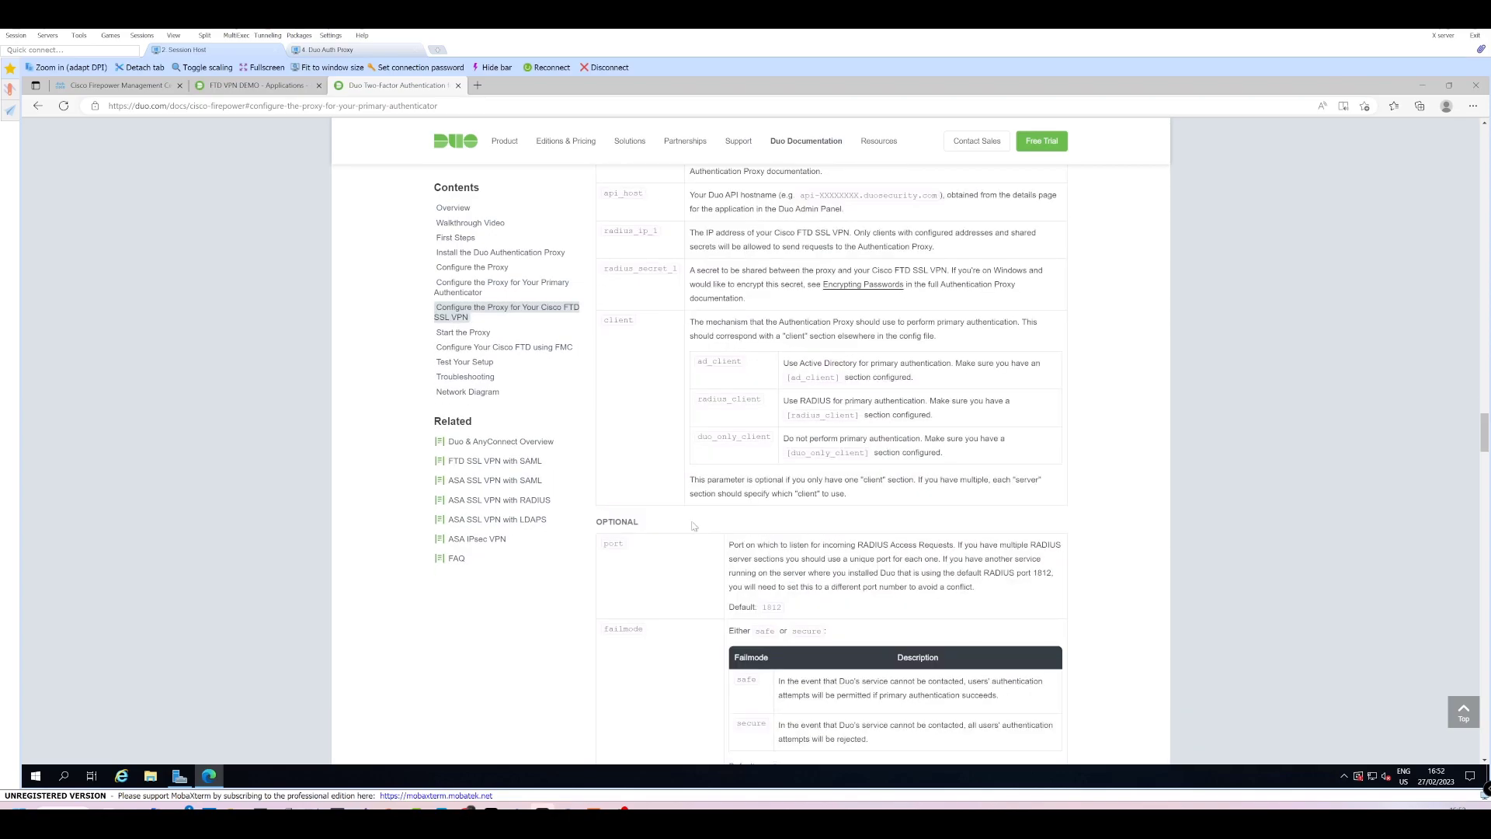
pyautogui.scroll(3, 694, 526)
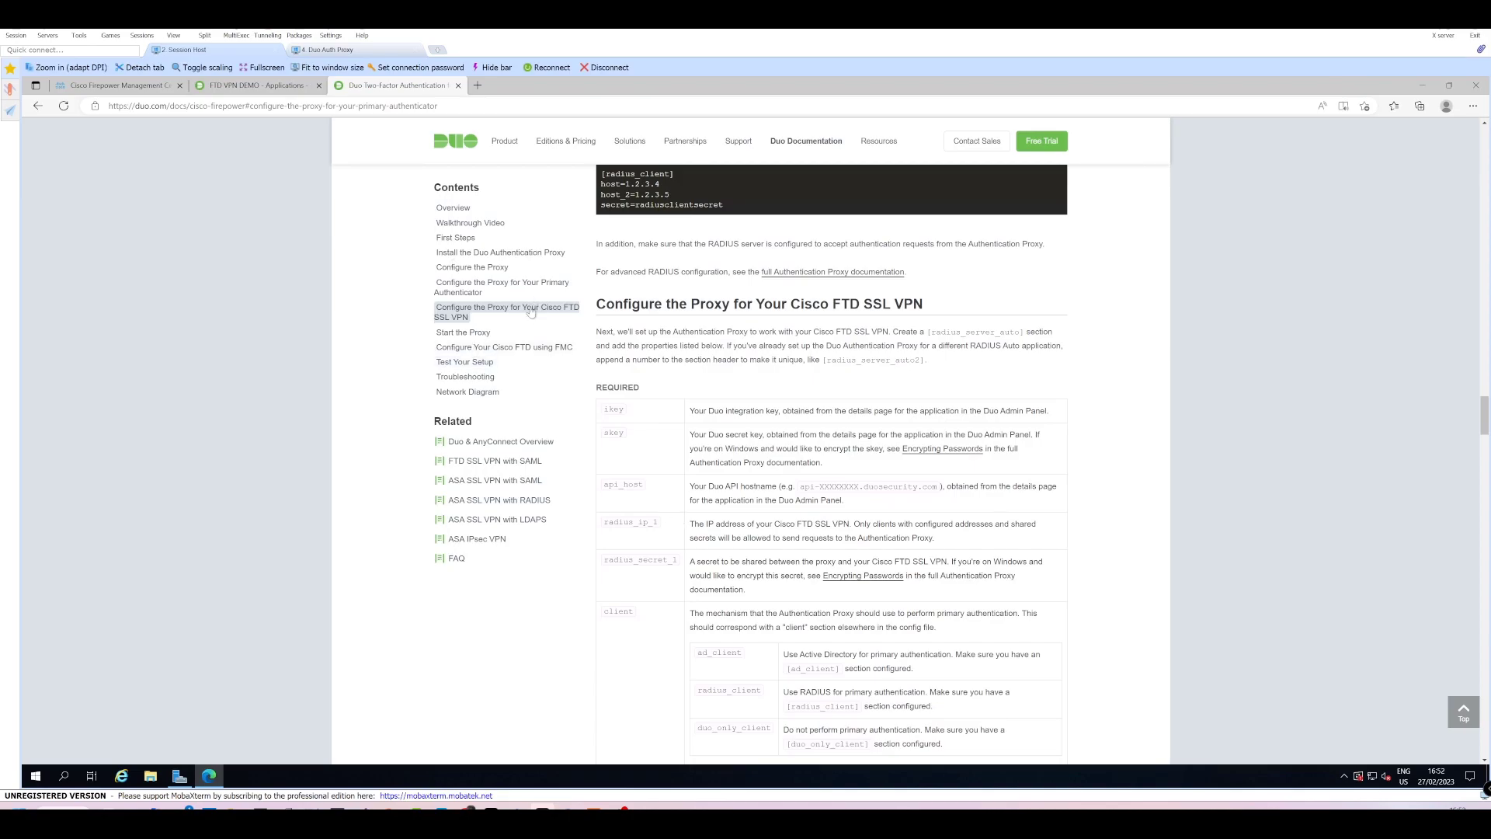
pyautogui.click(257, 85)
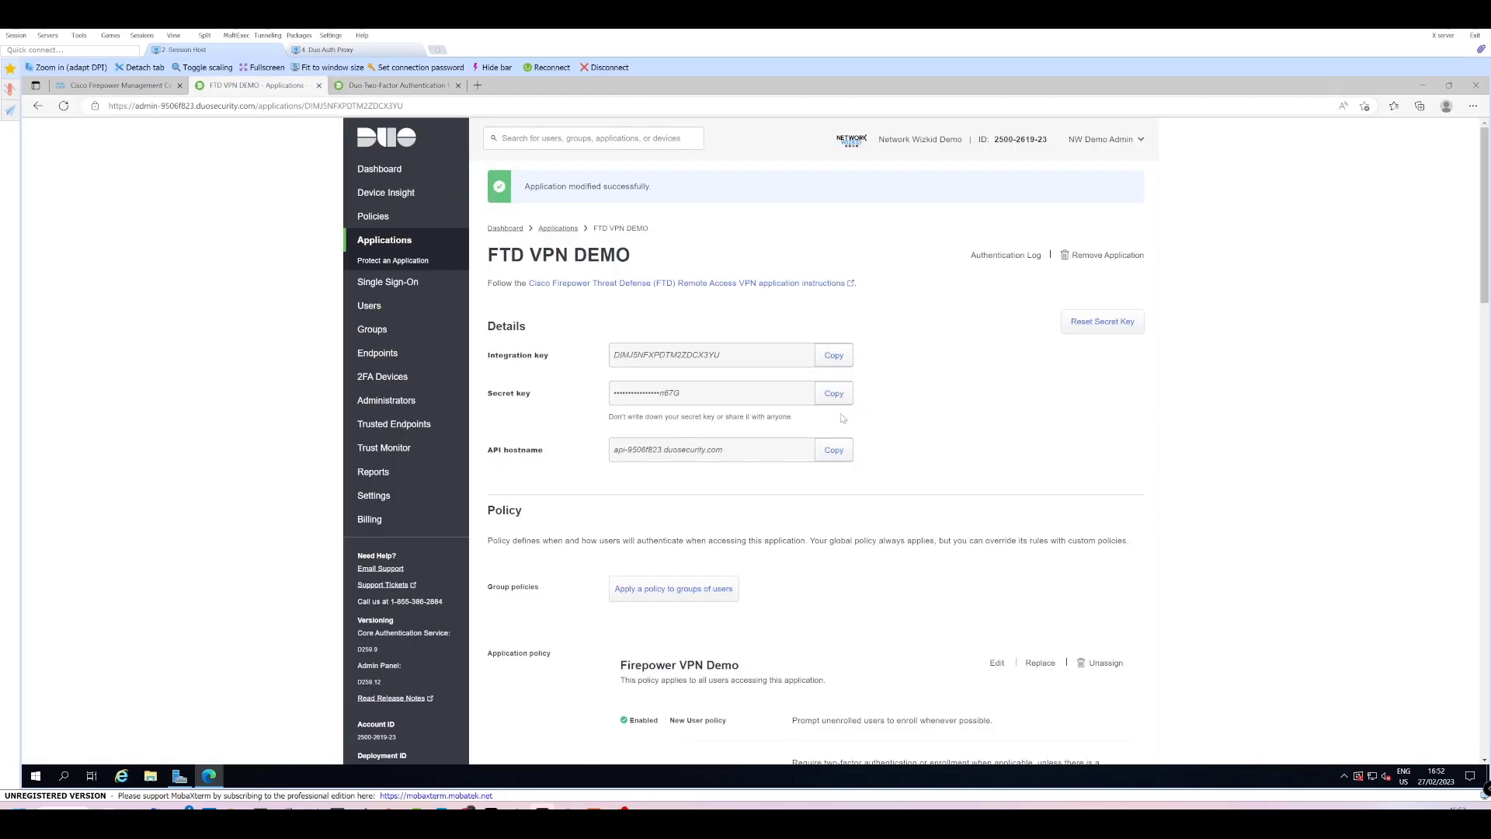
# Uncomment the radius_server_auto section and paste the application's integration key as ikey.
pyautogui.click(837, 355)
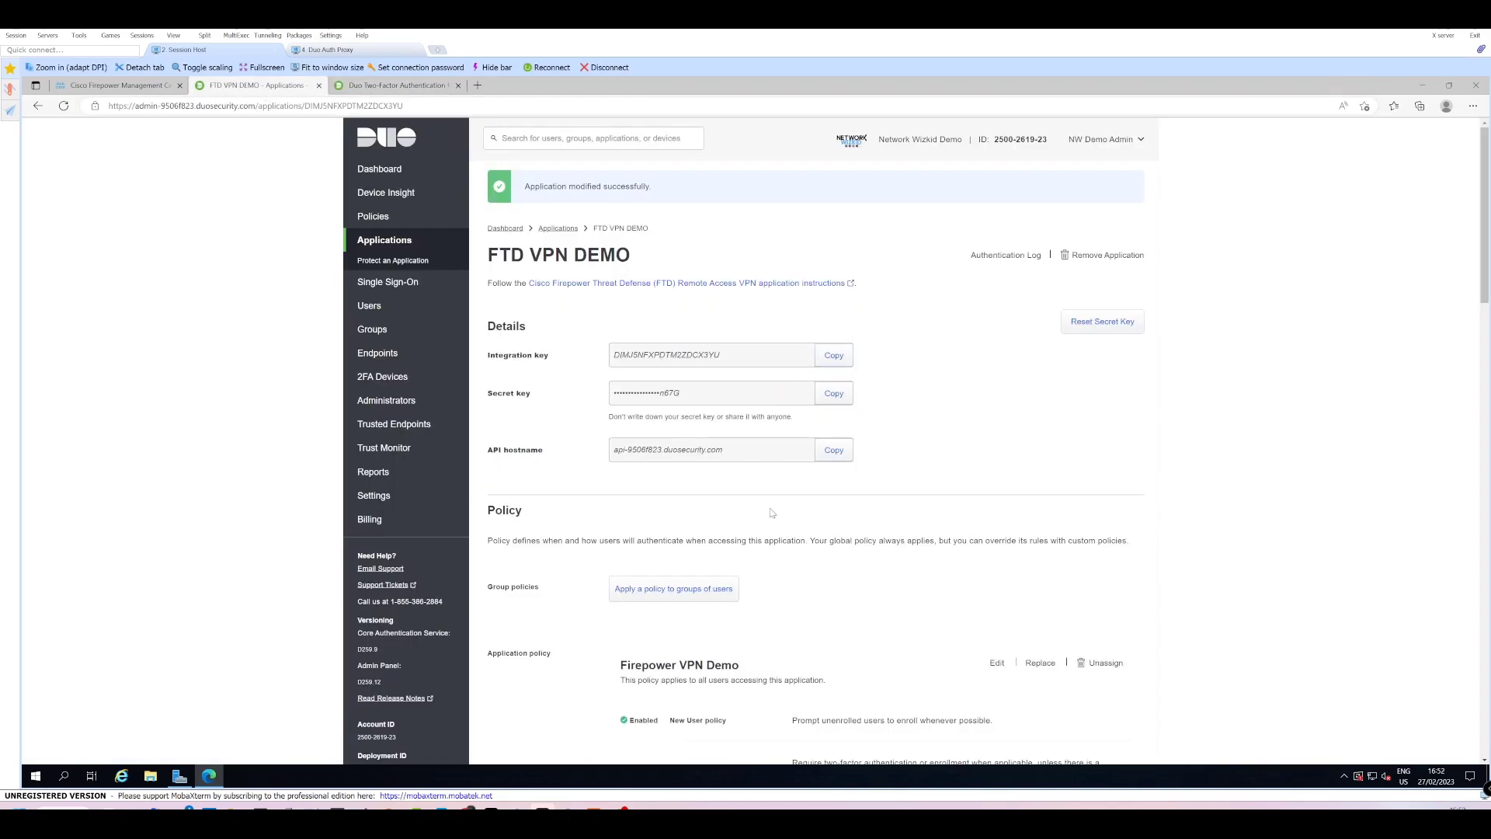
pyautogui.click(841, 360)
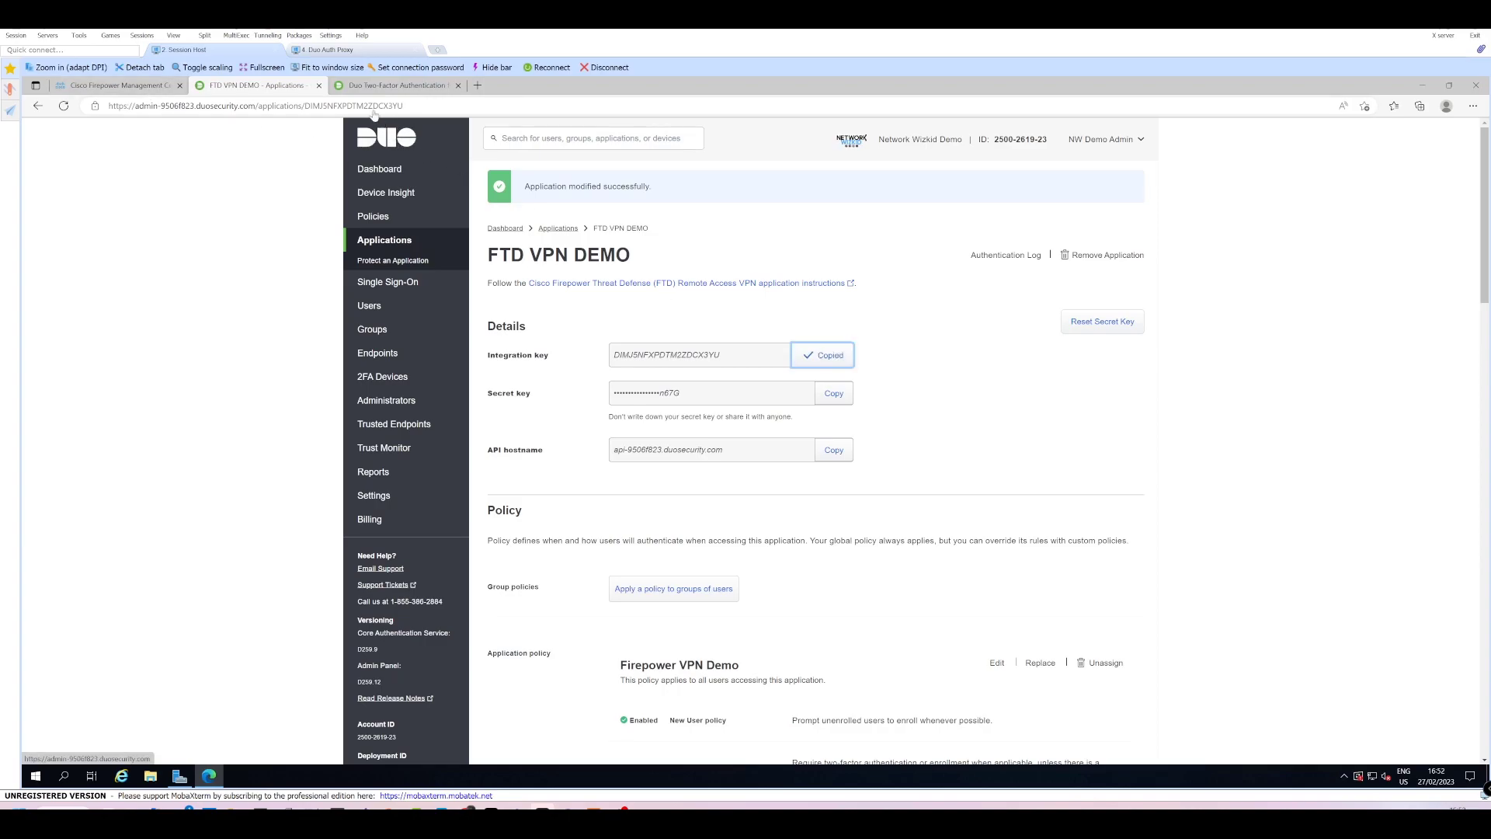
pyautogui.click(348, 52)
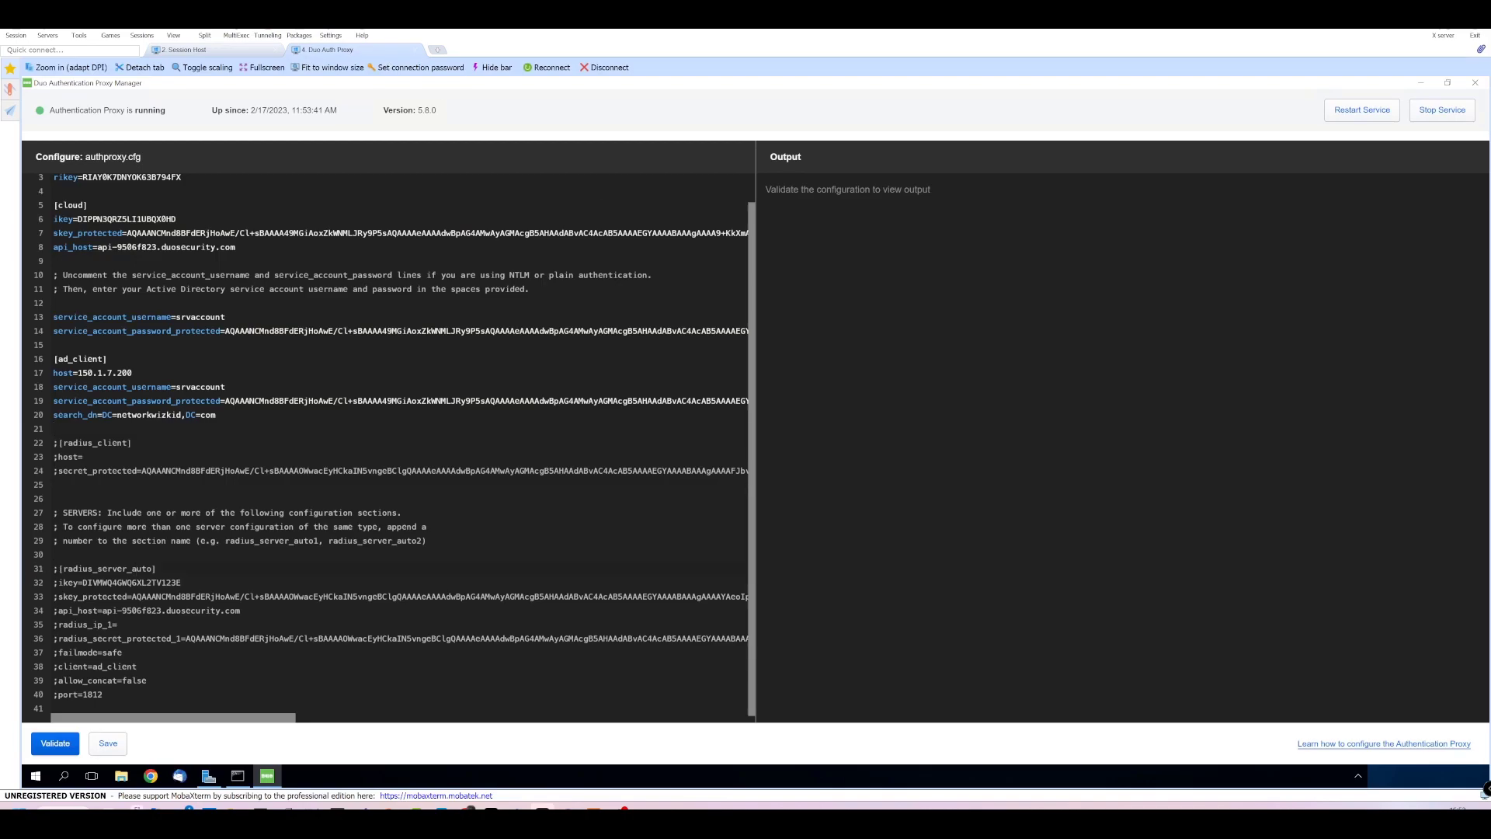
pyautogui.press('BackSpace')
pyautogui.click(59, 583)
pyautogui.press('BackSpace')
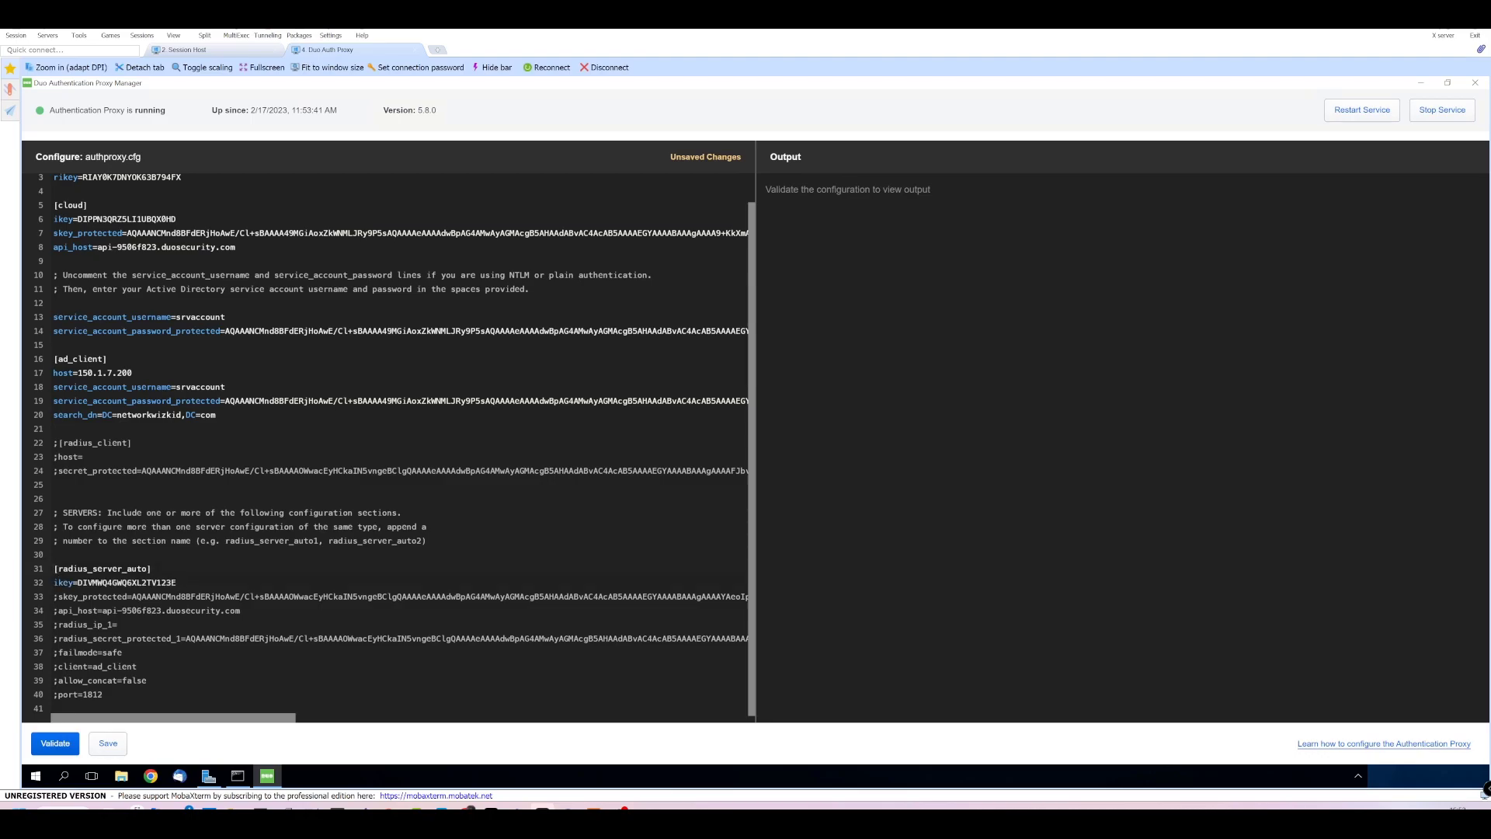
pyautogui.moveTo(77, 583); pyautogui.dragTo(177, 582)
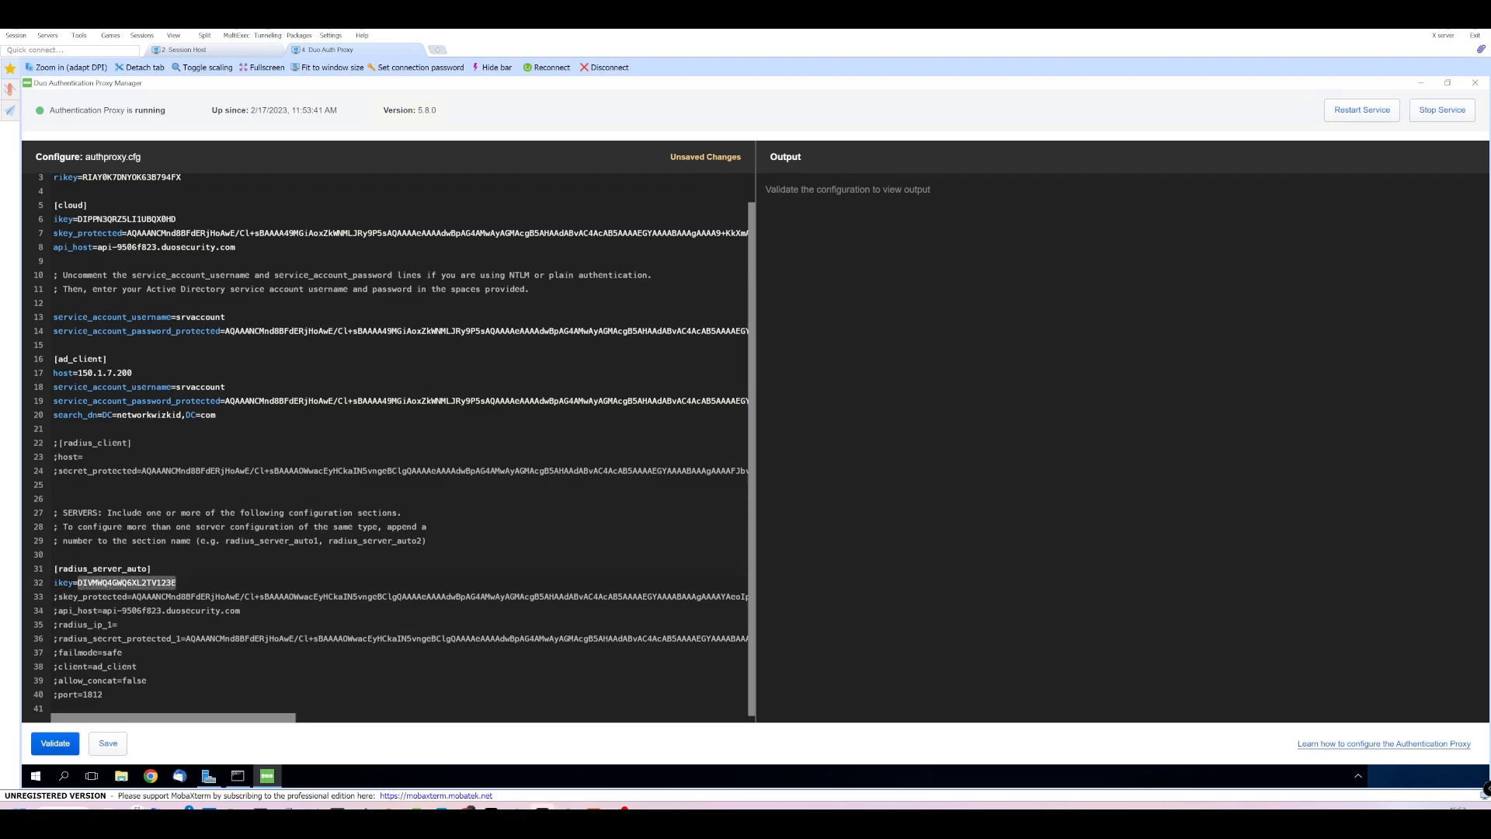
pyautogui.hotkey('ctrl', 'v')
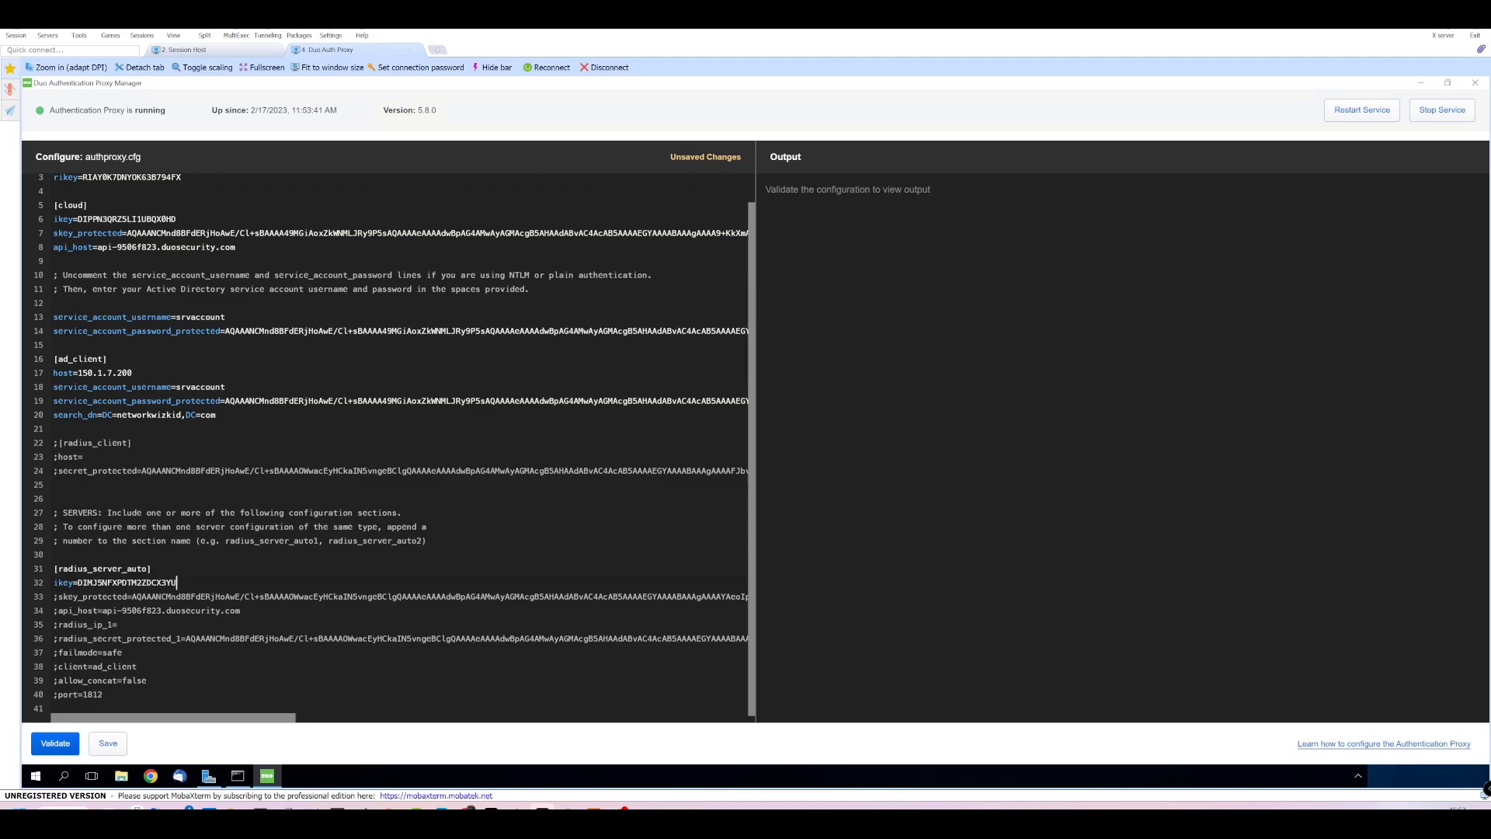
# Uncomment skey_protected and replace its encrypted value with the copied secret key.
pyautogui.click(59, 596)
pyautogui.press('BackSpace')
pyautogui.moveTo(54, 597); pyautogui.dragTo(813, 600)
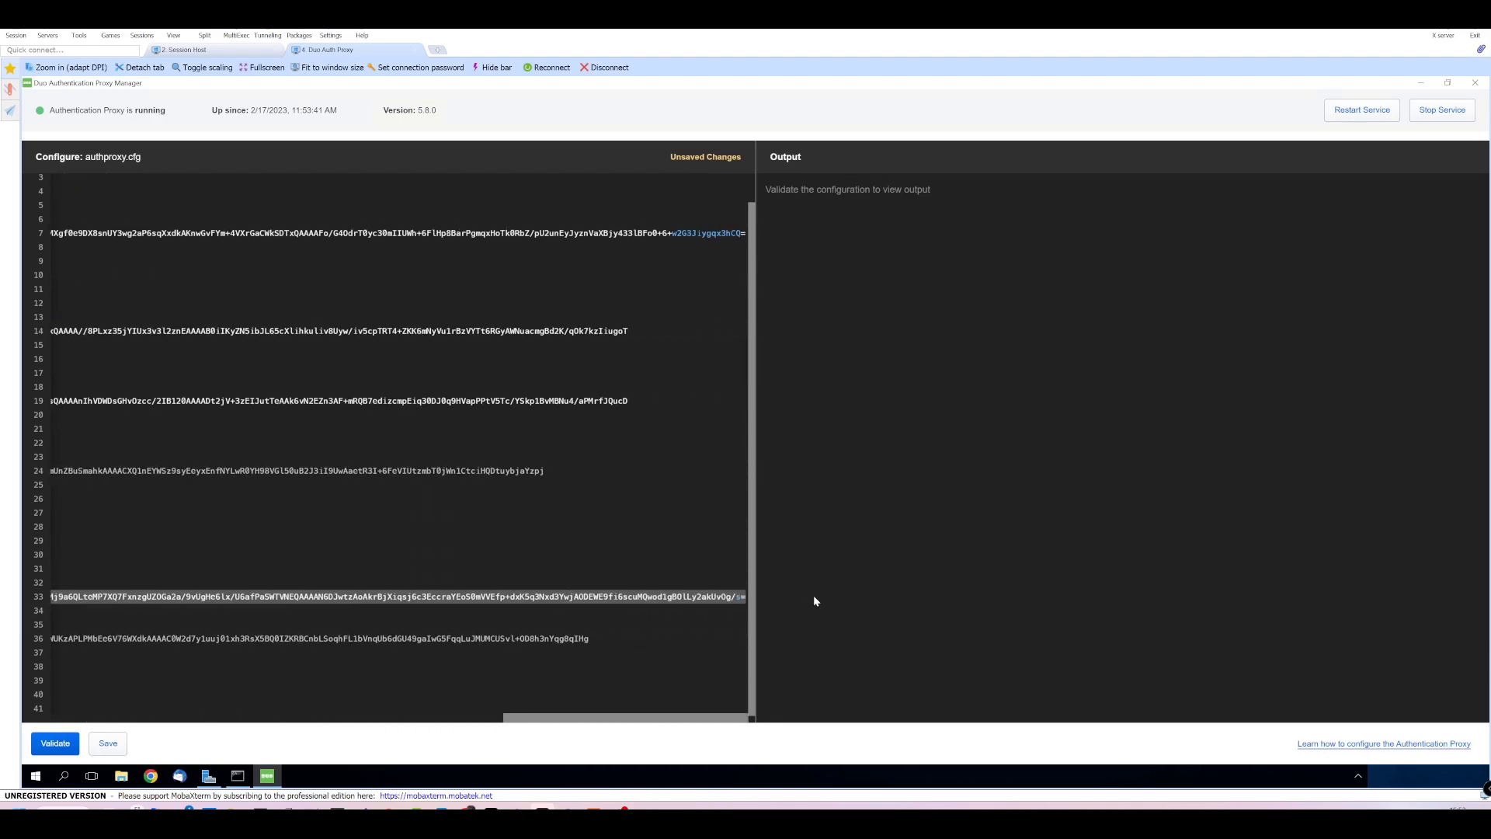
pyautogui.press('Delete')
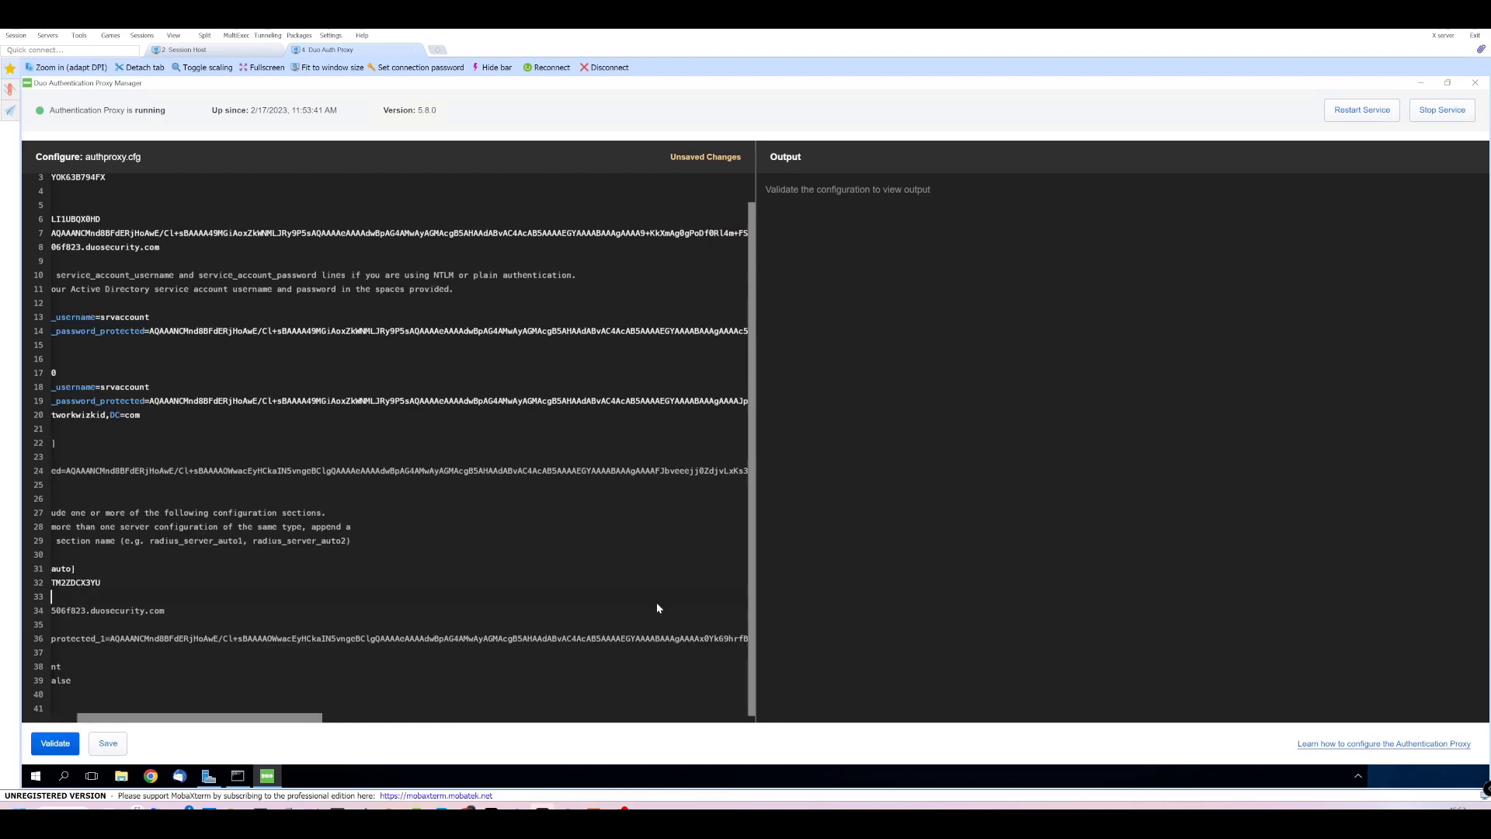
pyautogui.moveTo(246, 717); pyautogui.dragTo(220, 720)
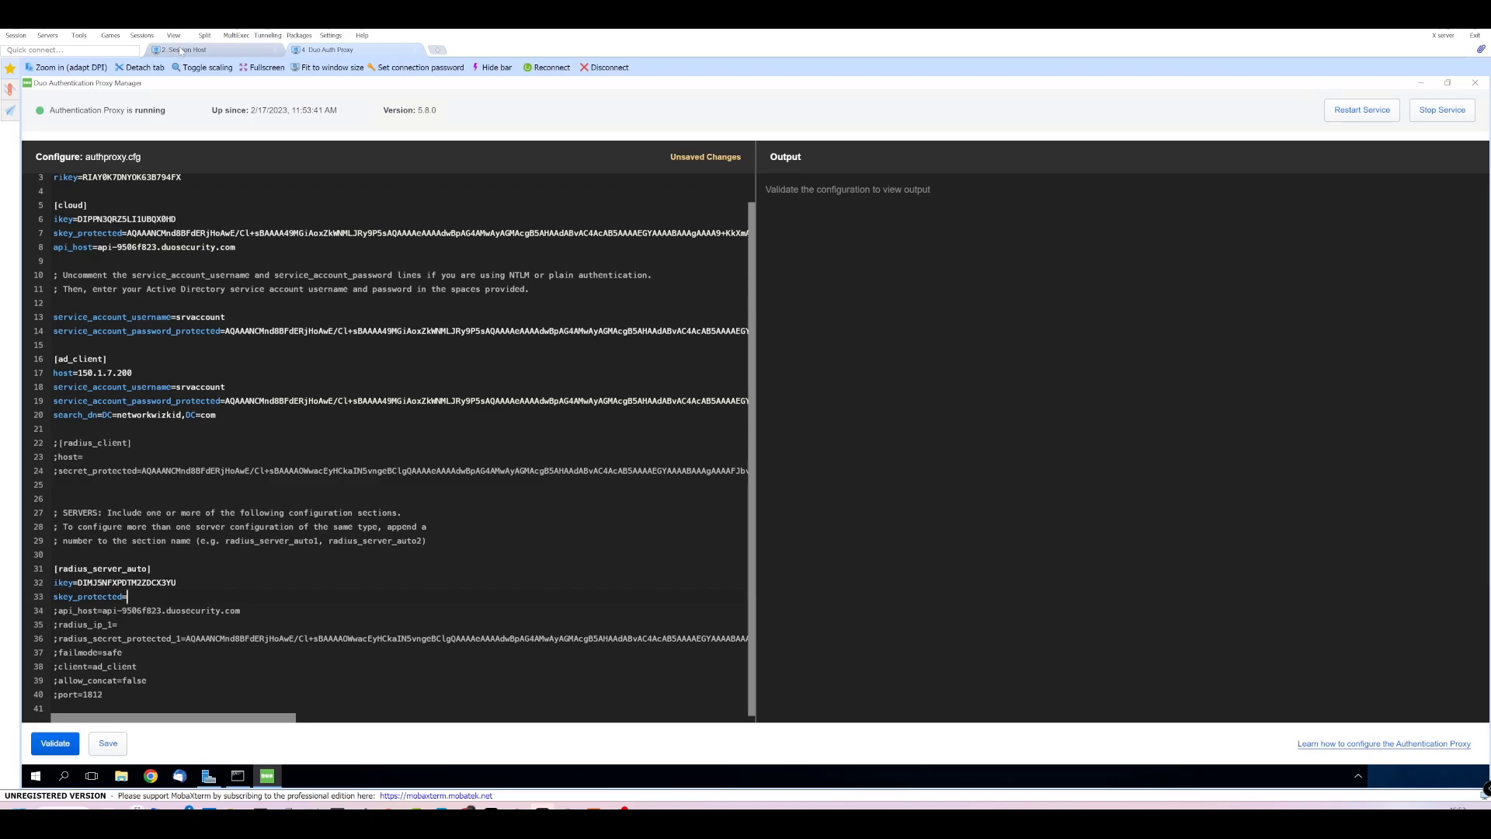
pyautogui.click(239, 49)
pyautogui.click(834, 393)
pyautogui.click(354, 50)
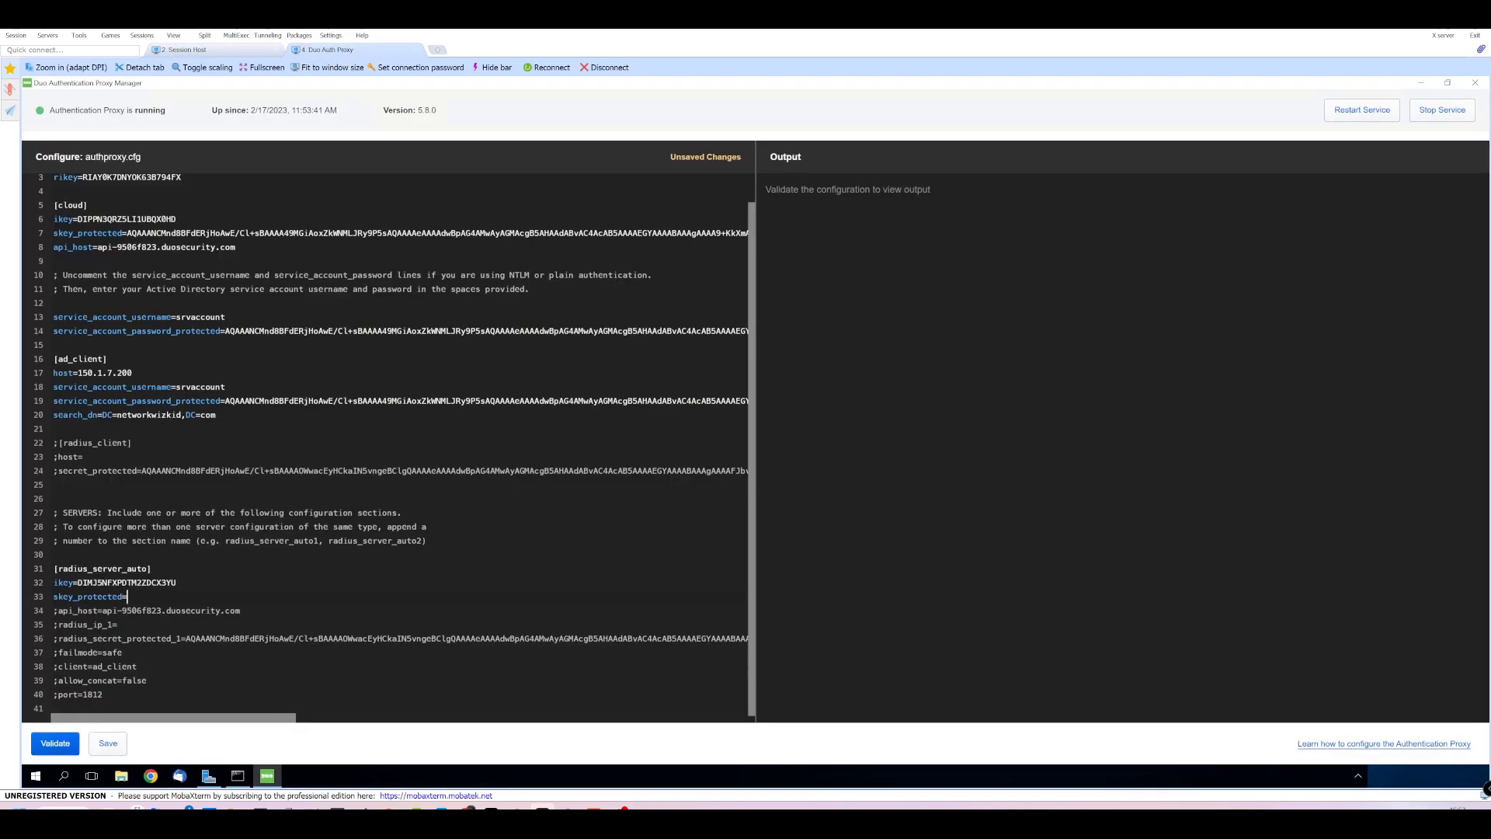
pyautogui.hotkey('ctrl', 'v')
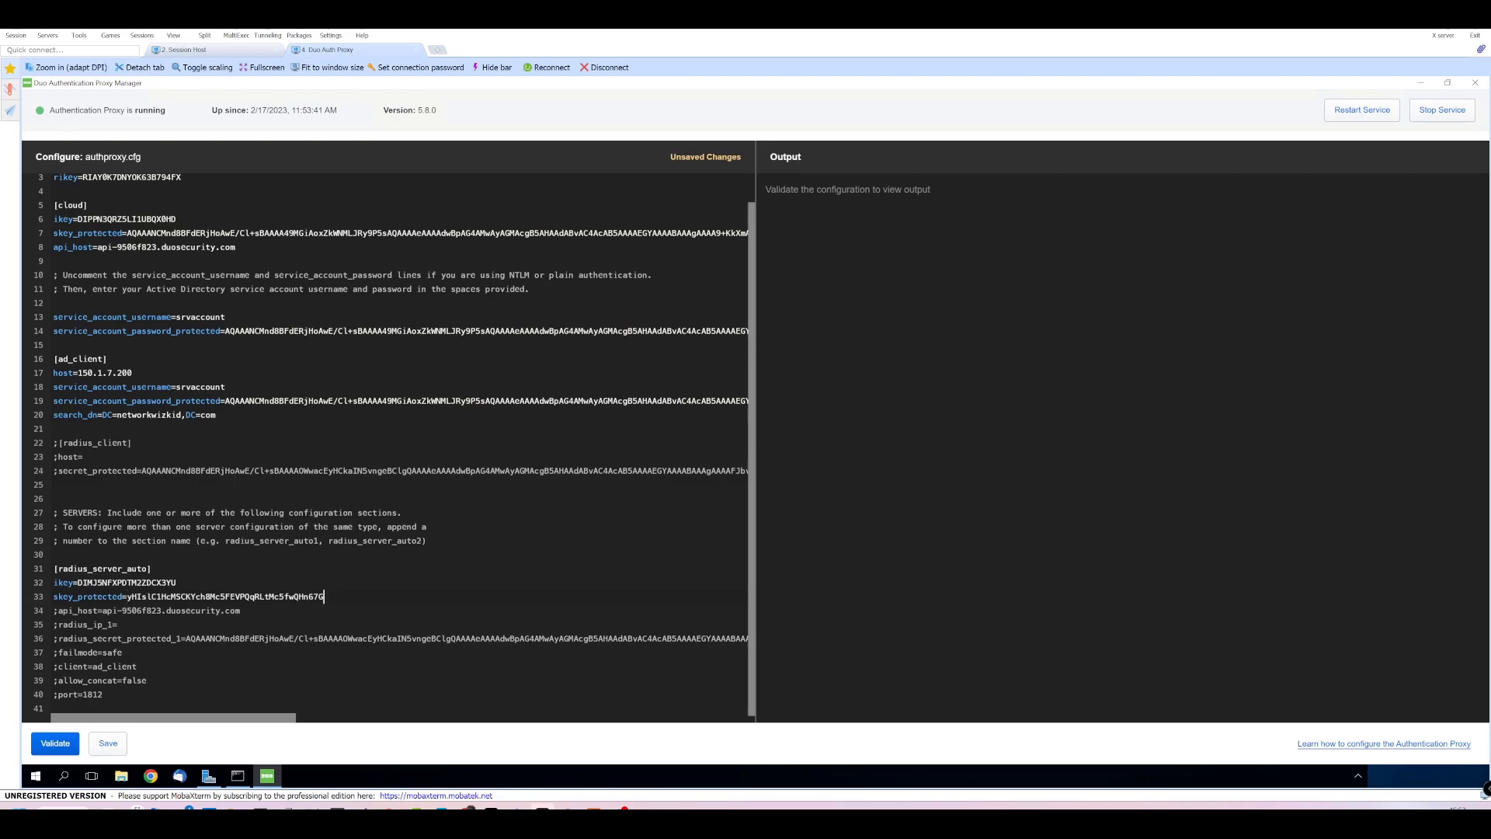
# Uncomment api_host and set it to the copied API hostname api-9506f823.duosecurity.com.
pyautogui.click(240, 610)
pyautogui.click(214, 49)
pyautogui.click(833, 451)
pyautogui.click(326, 49)
pyautogui.press('BackSpace')
pyautogui.moveTo(97, 610); pyautogui.dragTo(236, 611)
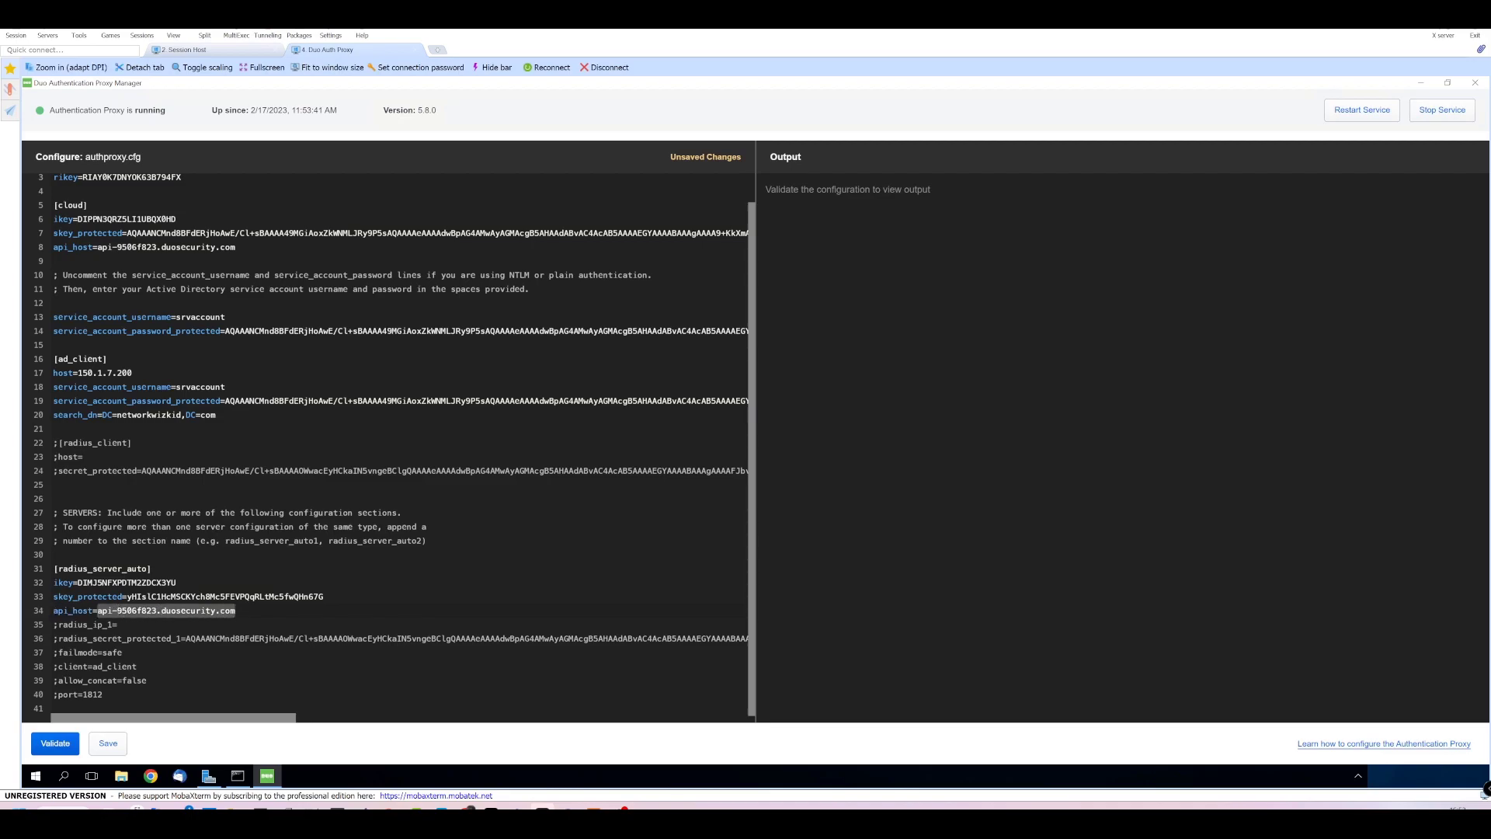
pyautogui.click(236, 610)
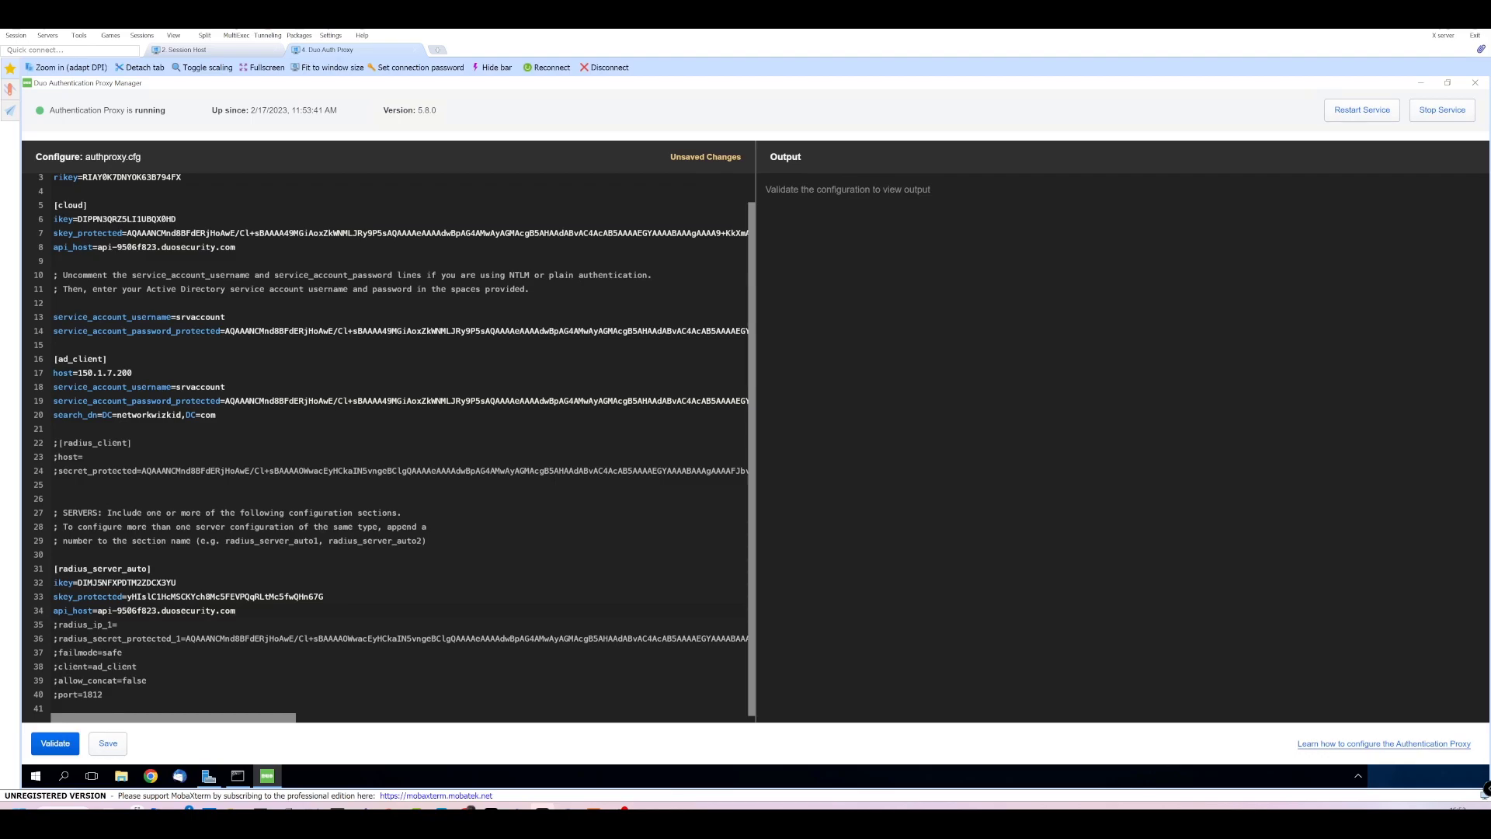
# Uncomment radius_ip_1 and set it to 12.0.0.1.
pyautogui.click(55, 625)
pyautogui.press('BackSpace')
pyautogui.press('Right')
pyautogui.press('Right')
pyautogui.press('Right')
pyautogui.press('Right')
pyautogui.press('Right')
pyautogui.press('Right')
pyautogui.moveTo(103, 625); pyautogui.dragTo(113, 625)
pyautogui.click(109, 625)
pyautogui.write('12.0.0.1')
# Uncomment radius_secret_protected_1, replace its encrypted value with a plain shared secret, and enable failmode.
pyautogui.click(58, 639)
pyautogui.press('BackSpace')
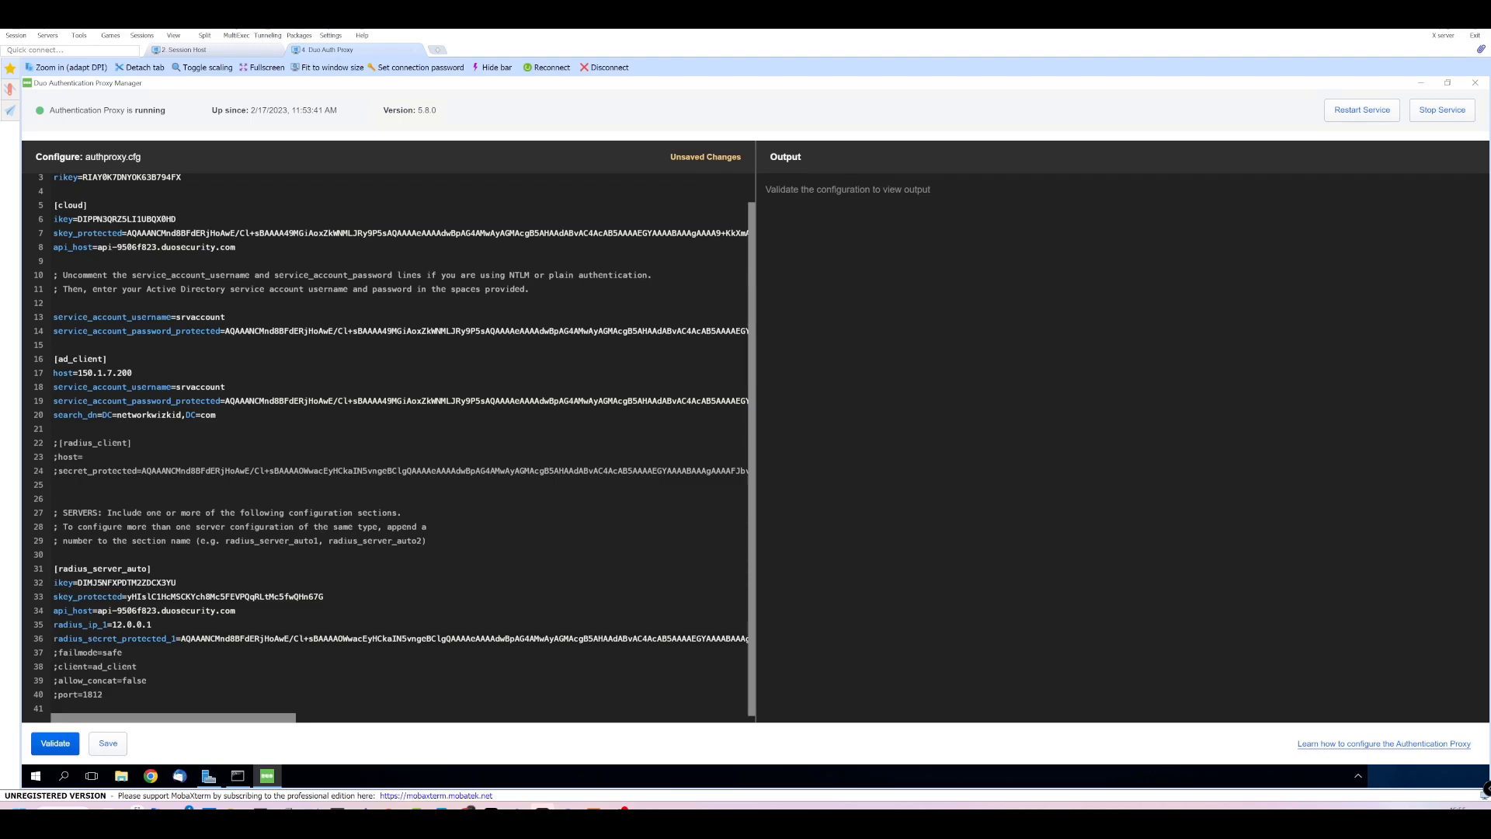
pyautogui.moveTo(77, 596); pyautogui.dragTo(123, 596)
pyautogui.moveTo(128, 597); pyautogui.dragTo(325, 597)
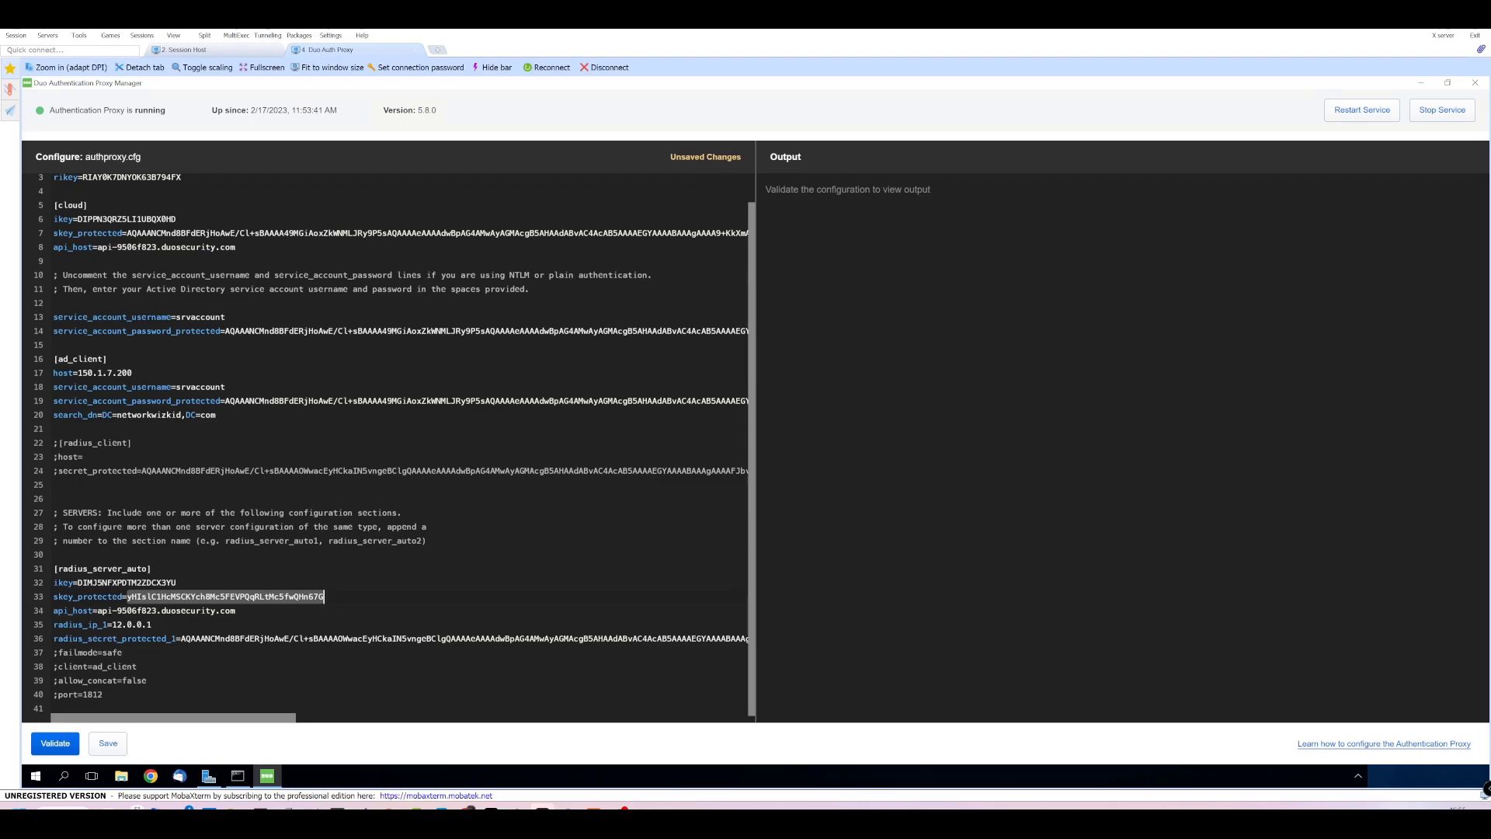
pyautogui.moveTo(117, 638); pyautogui.dragTo(172, 638)
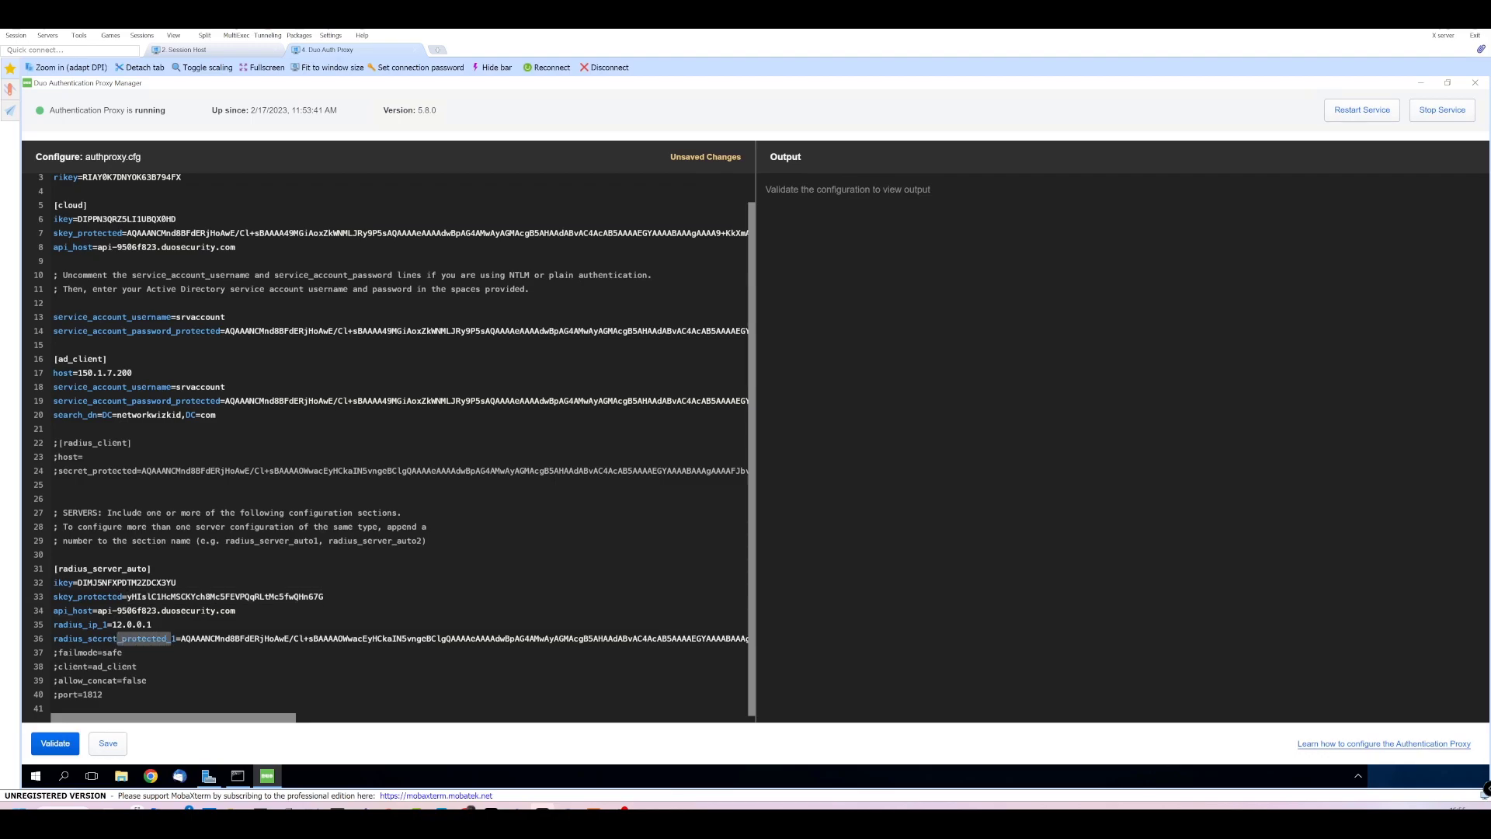
pyautogui.click(190, 638)
pyautogui.moveTo(190, 638); pyautogui.dragTo(813, 637)
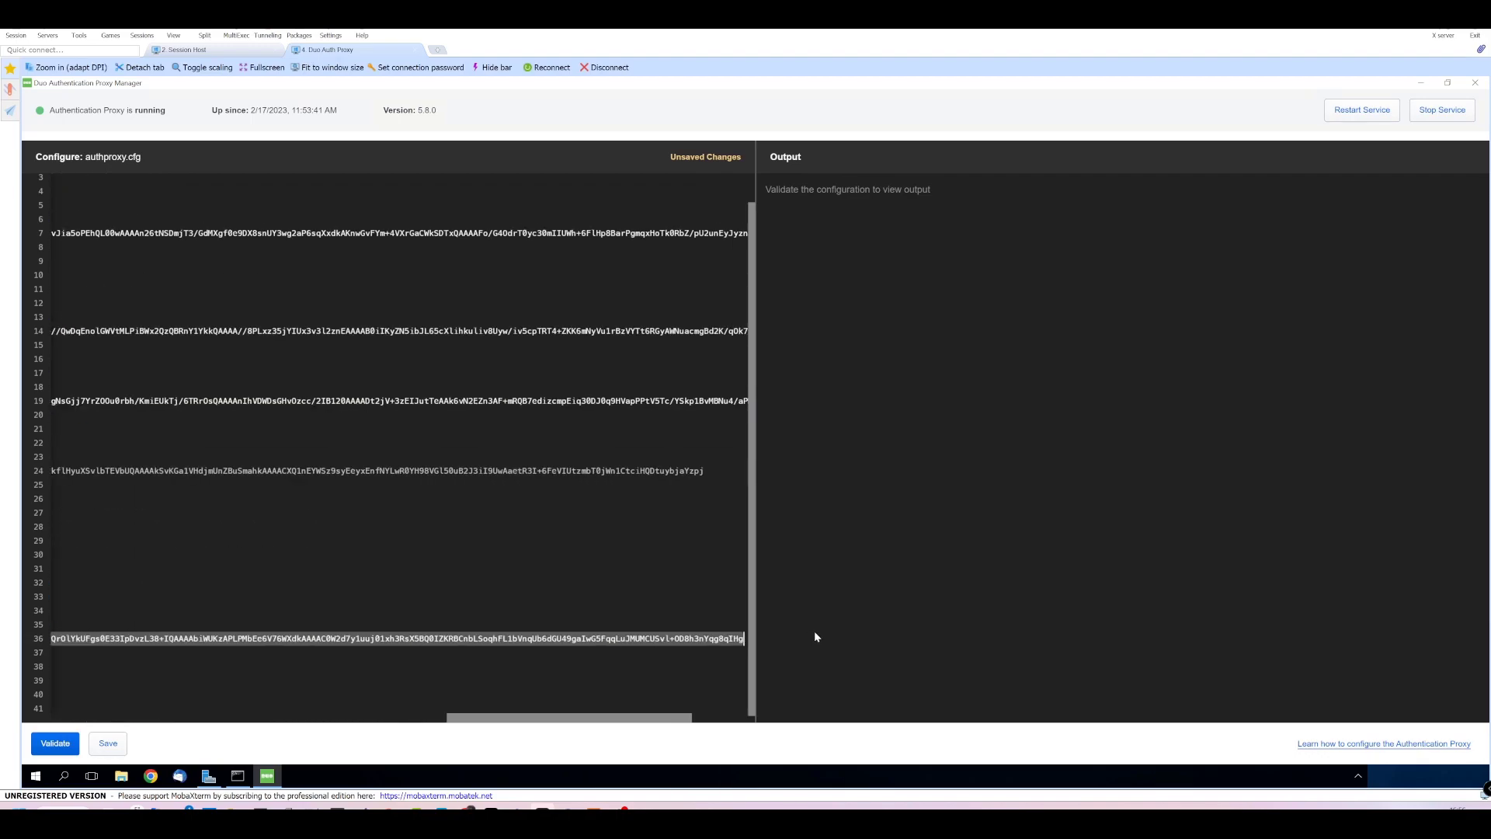
pyautogui.press('BackSpace')
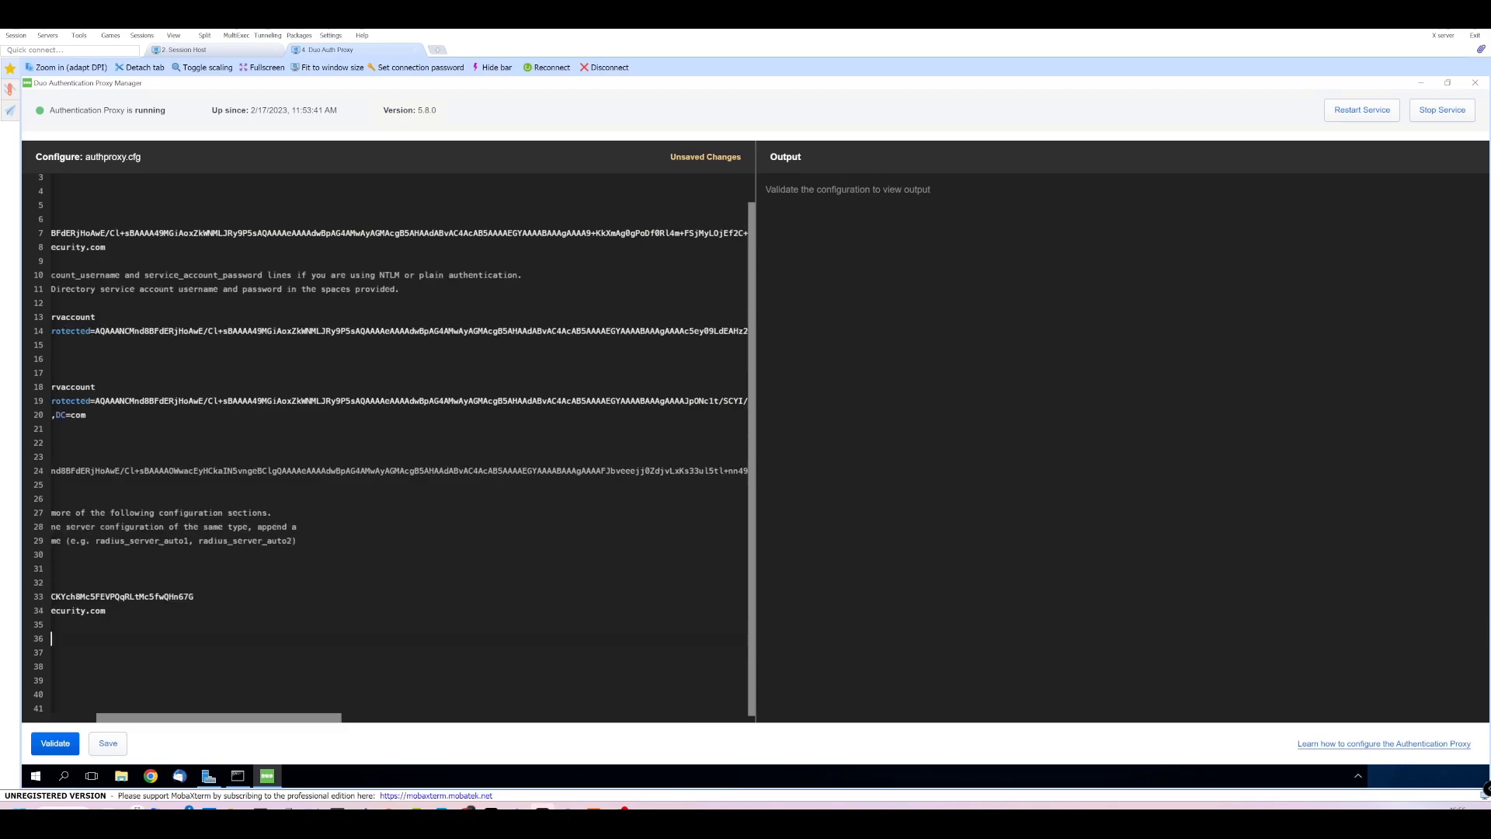
pyautogui.press('BackSpace')
pyautogui.press('BackSpace')
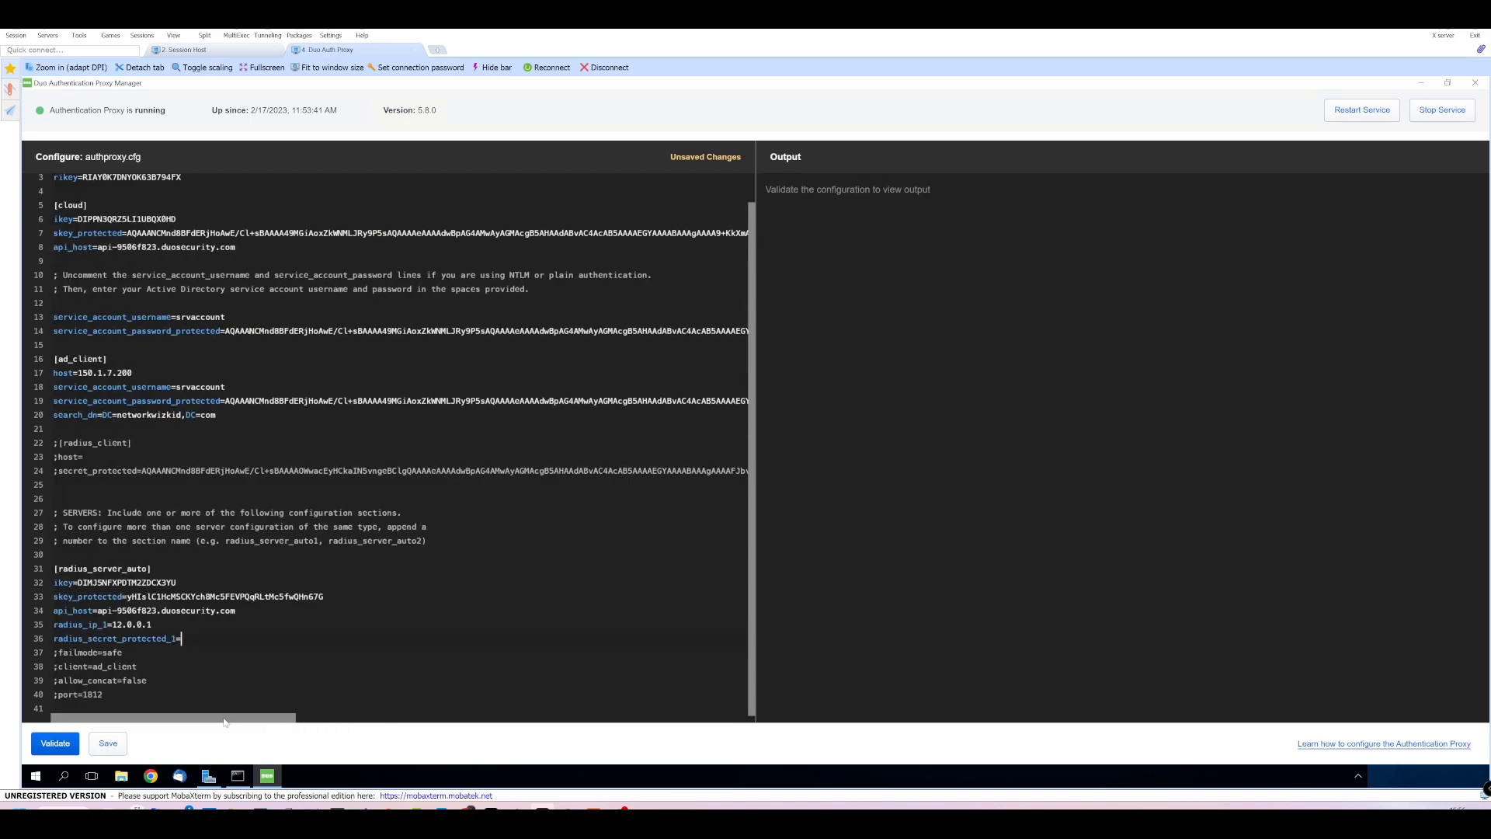
pyautogui.write('cisco')
pyautogui.press('BackSpace')
pyautogui.press('BackSpace')
# Validate the proxy configuration, note the secret decryption errors, and save the file.
pyautogui.click(55, 743)
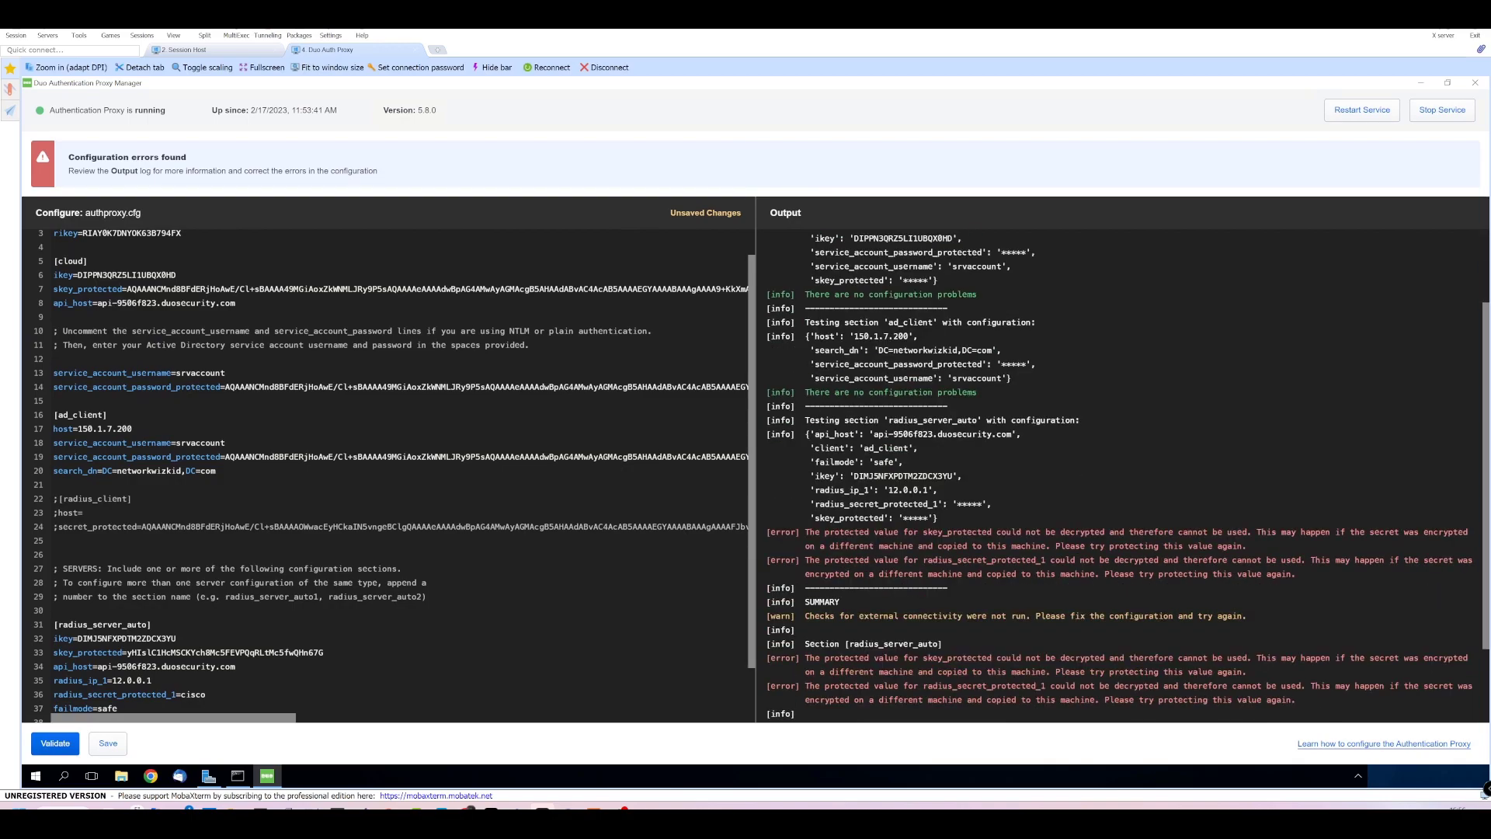
pyautogui.moveTo(950, 531); pyautogui.dragTo(948, 588)
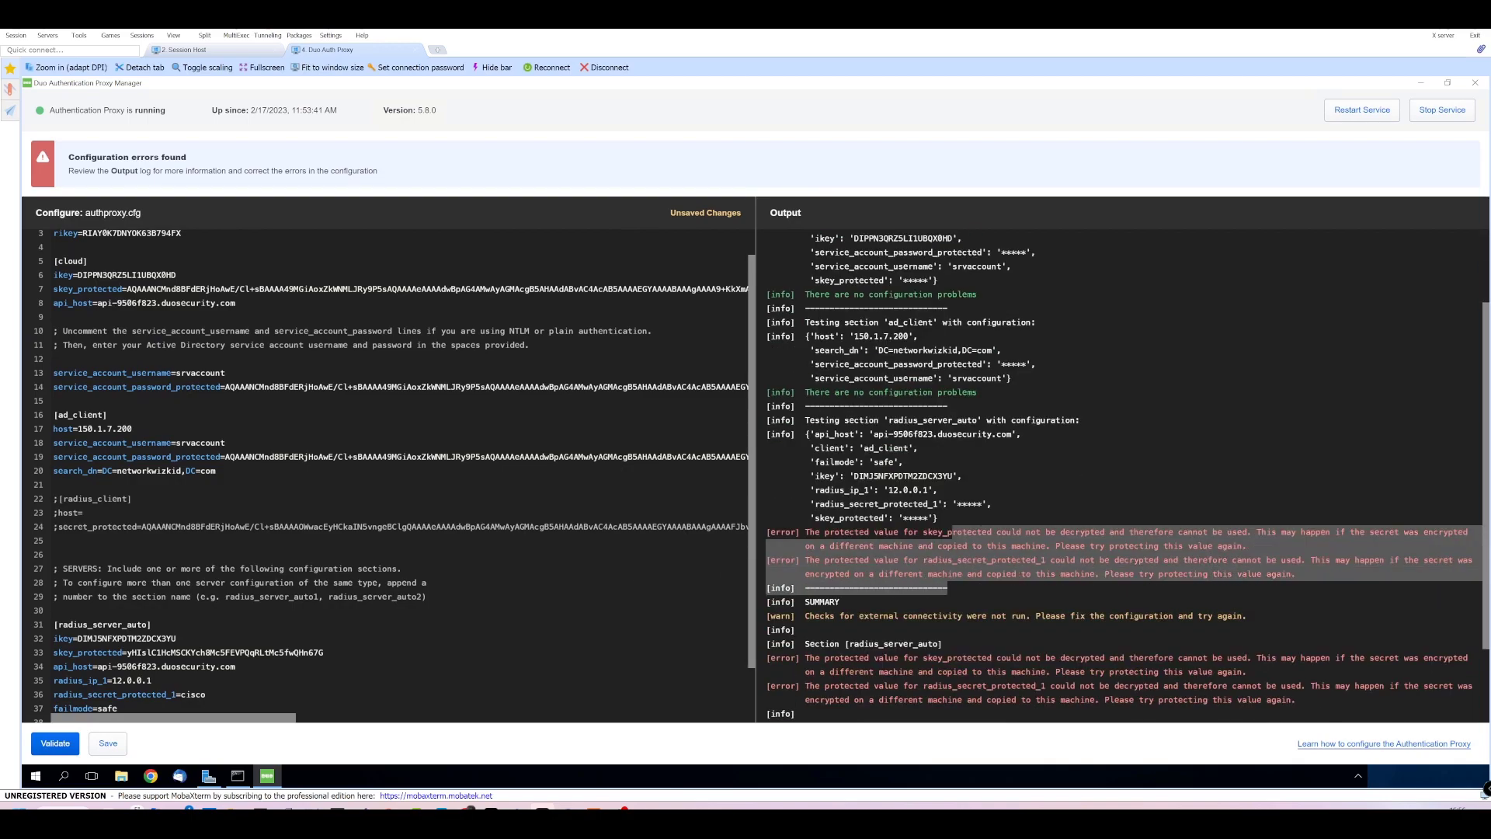
pyautogui.scroll(-2, 54, 670)
pyautogui.click(108, 743)
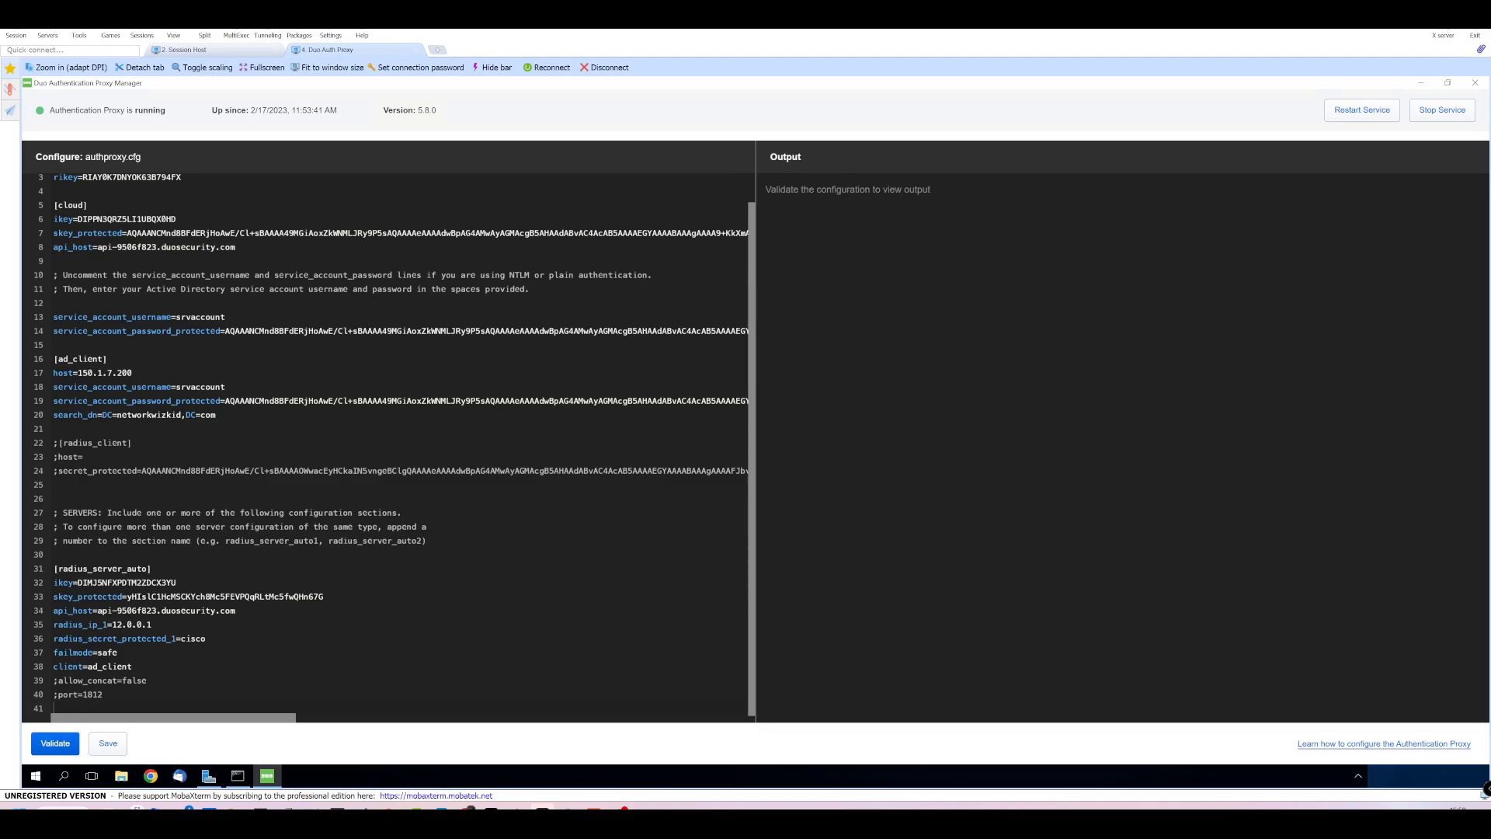
# Rename radius_secret_protected_1 to radius_secret_1 and skey_protected to plain skey.
pyautogui.moveTo(116, 638); pyautogui.dragTo(167, 638)
pyautogui.press('BackSpace')
pyautogui.moveTo(75, 597); pyautogui.dragTo(123, 596)
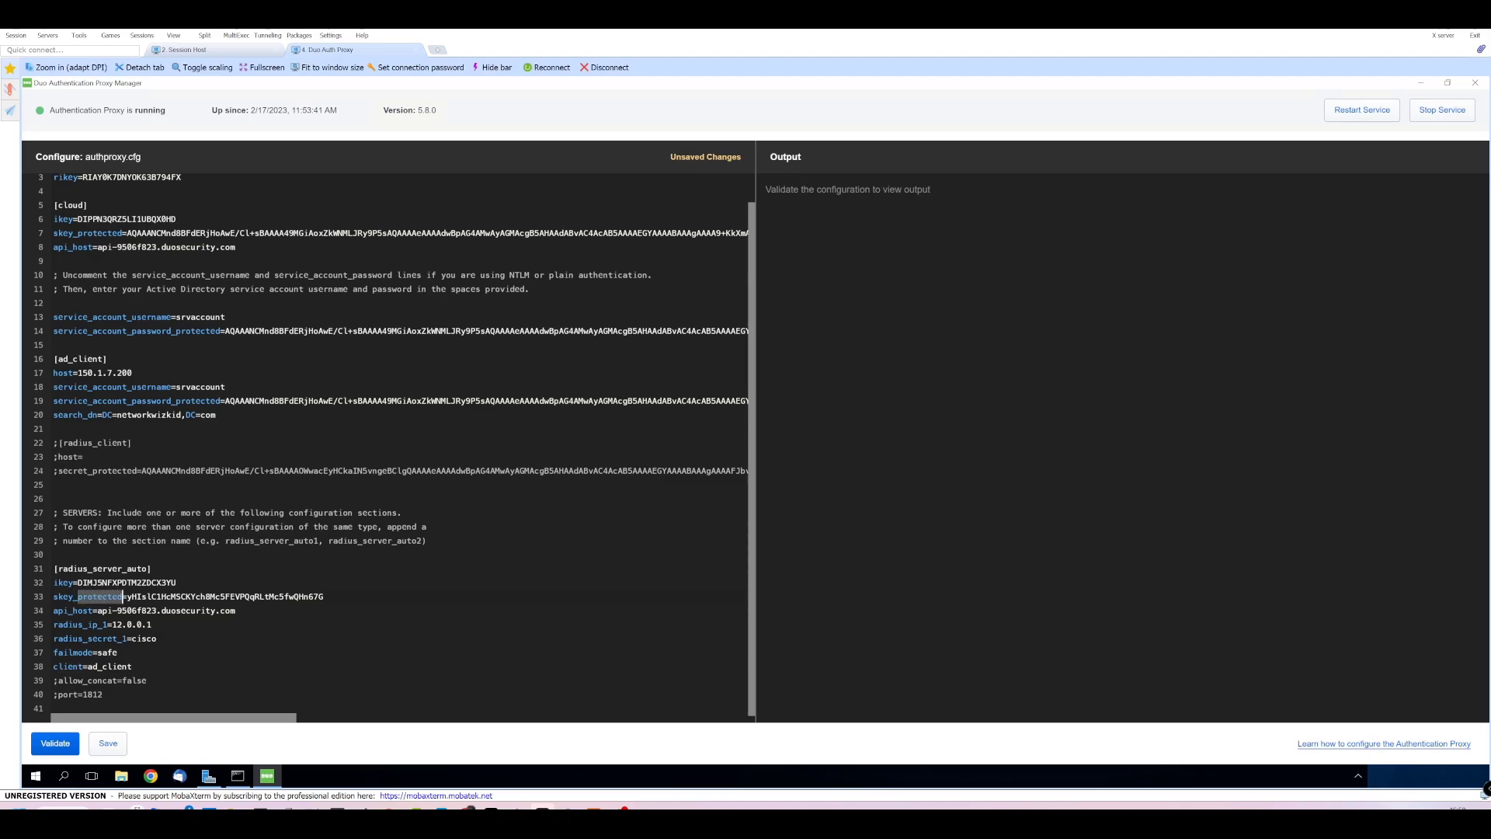
pyautogui.press('BackSpace')
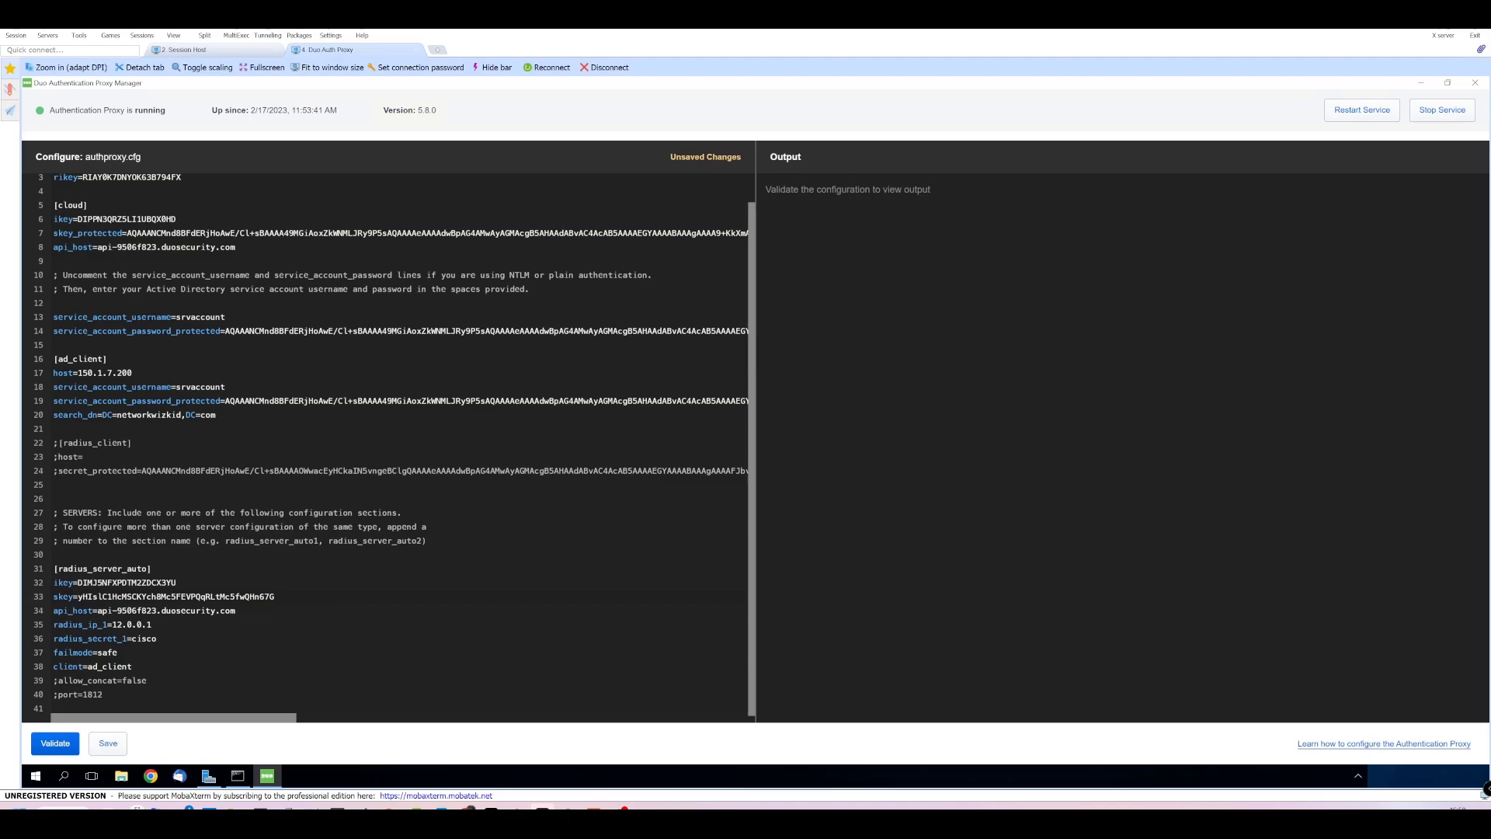
# Validate the corrected configuration, restart the authentication proxy service, and return to the FTD VPN DEMO page.
pyautogui.click(55, 744)
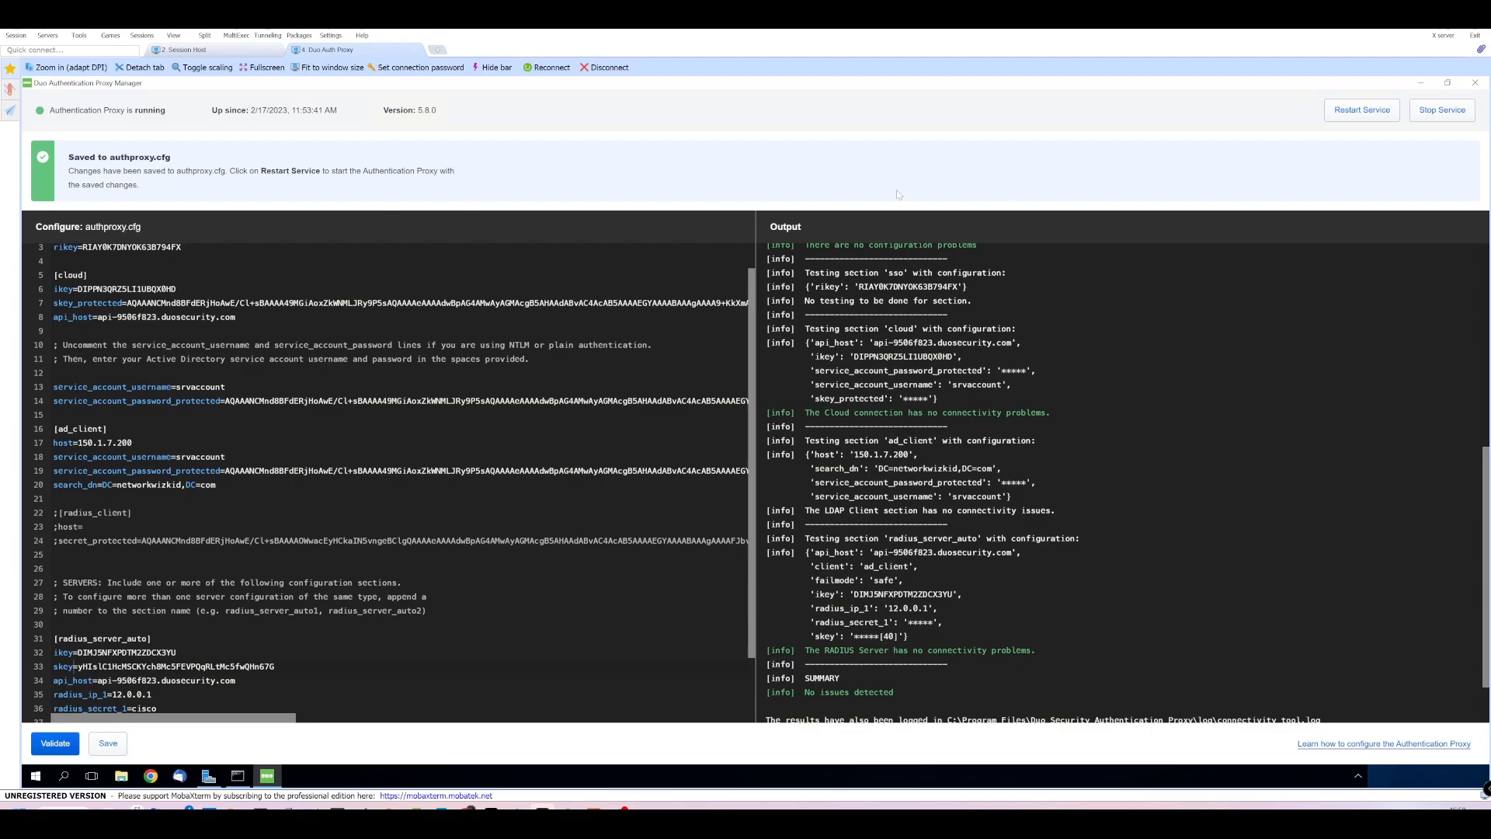
pyautogui.click(1362, 110)
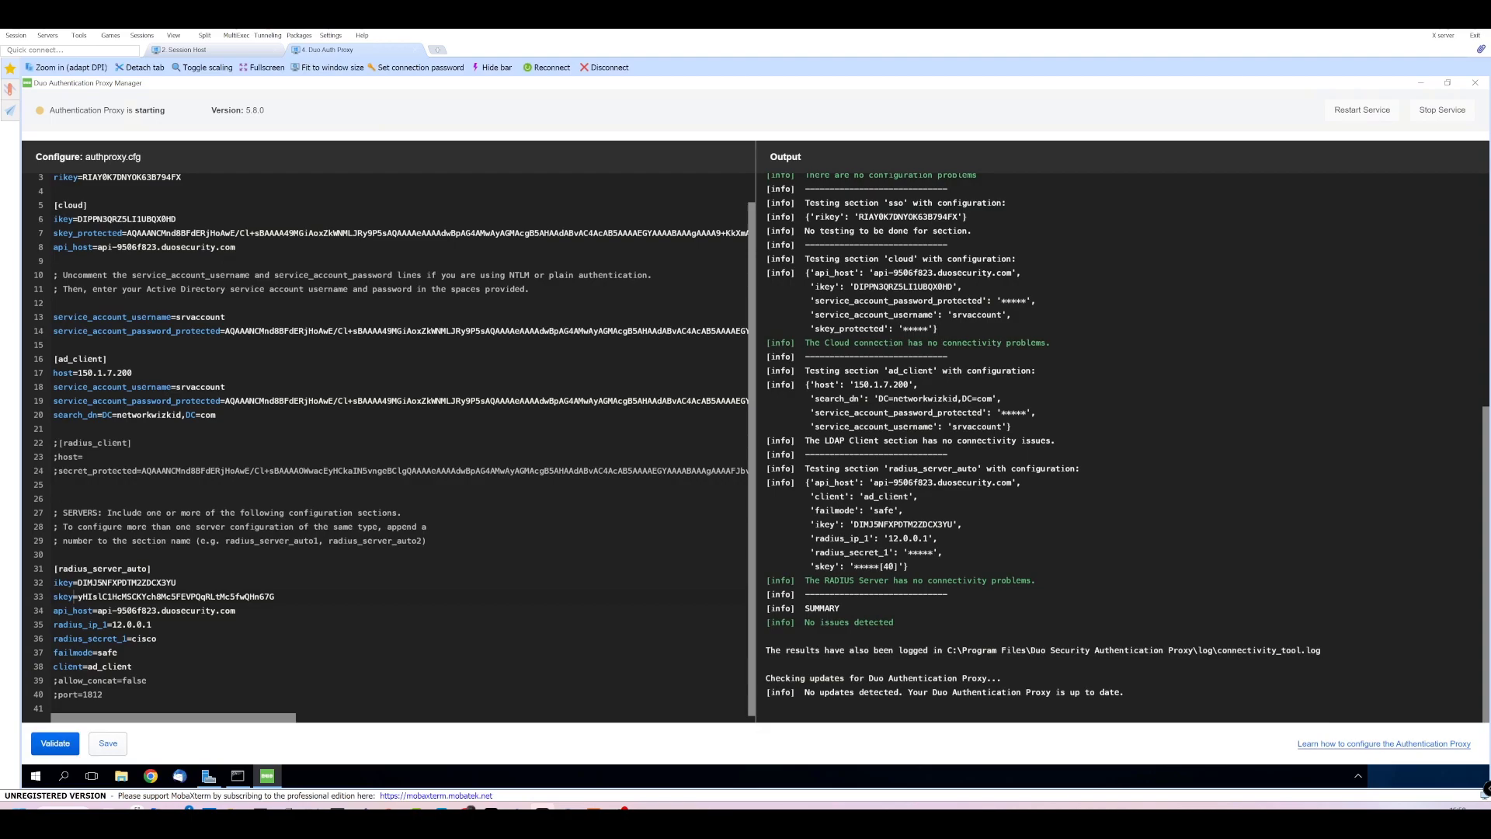
pyautogui.scroll(1, 388, 443)
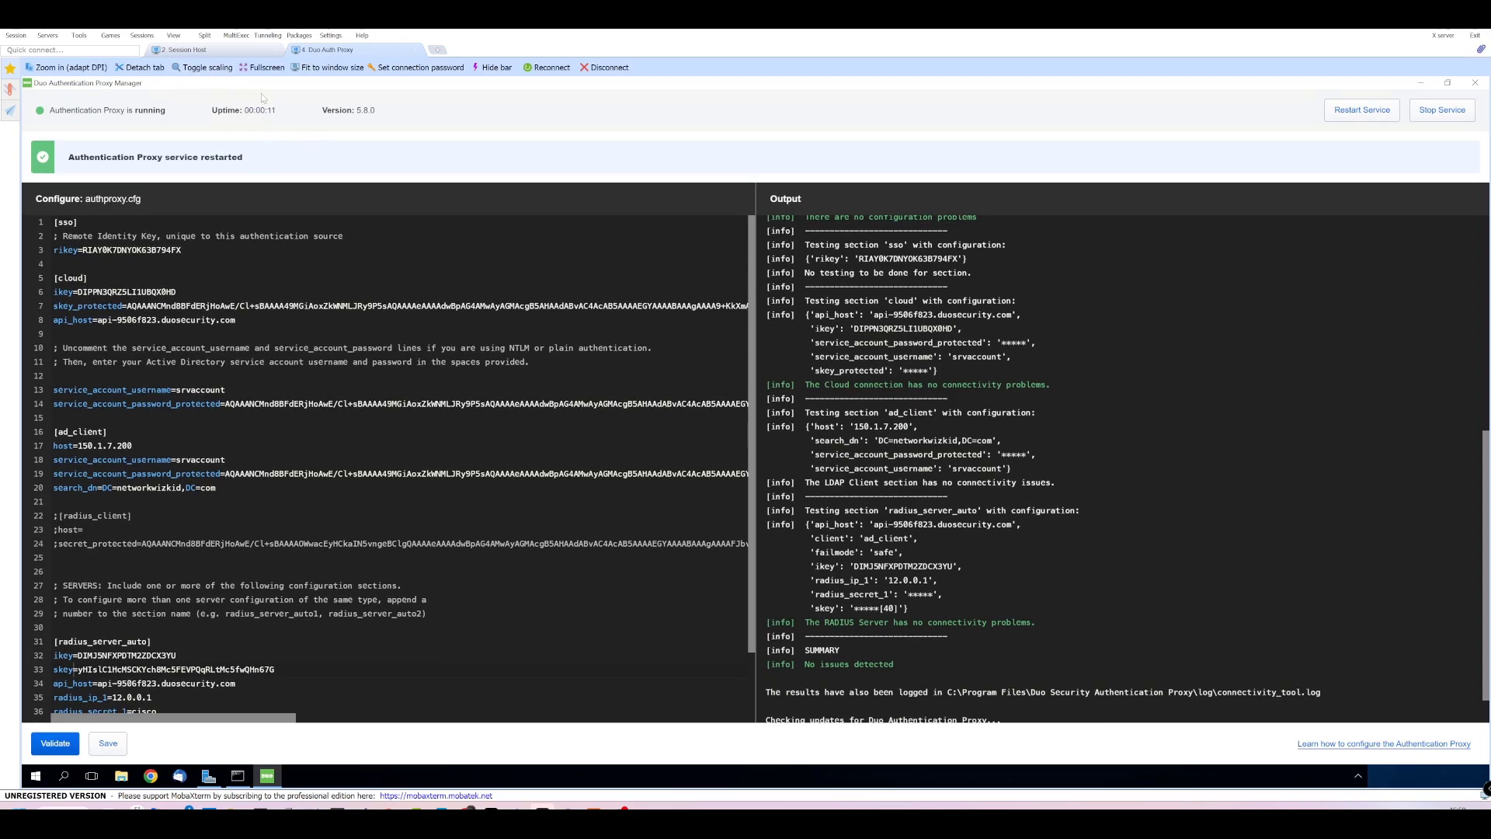
pyautogui.click(208, 48)
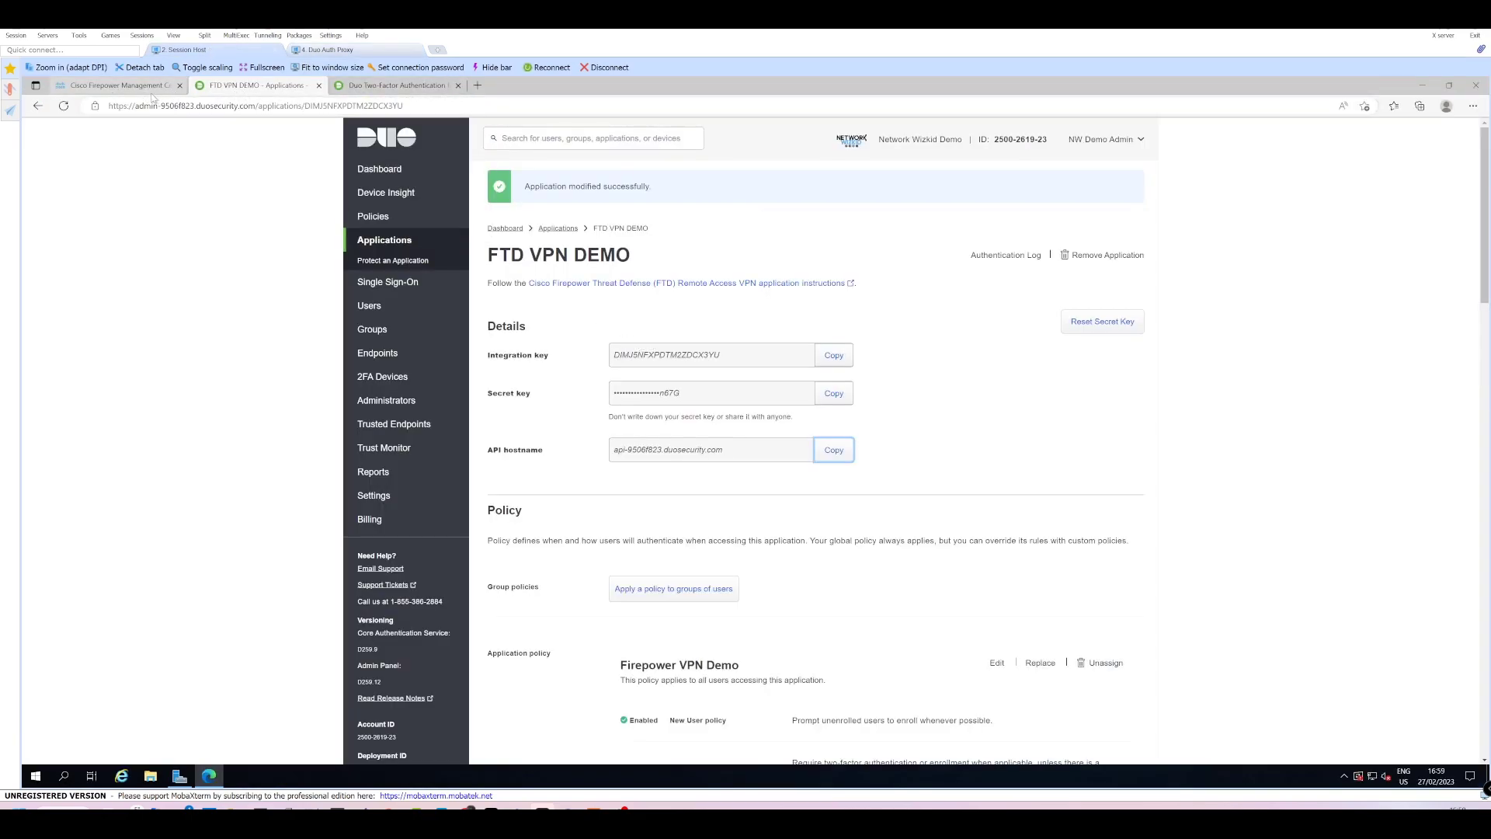
# Return to the FMC tab and open the Remote Access VPN policy list under Devices > VPN.
pyautogui.click(117, 85)
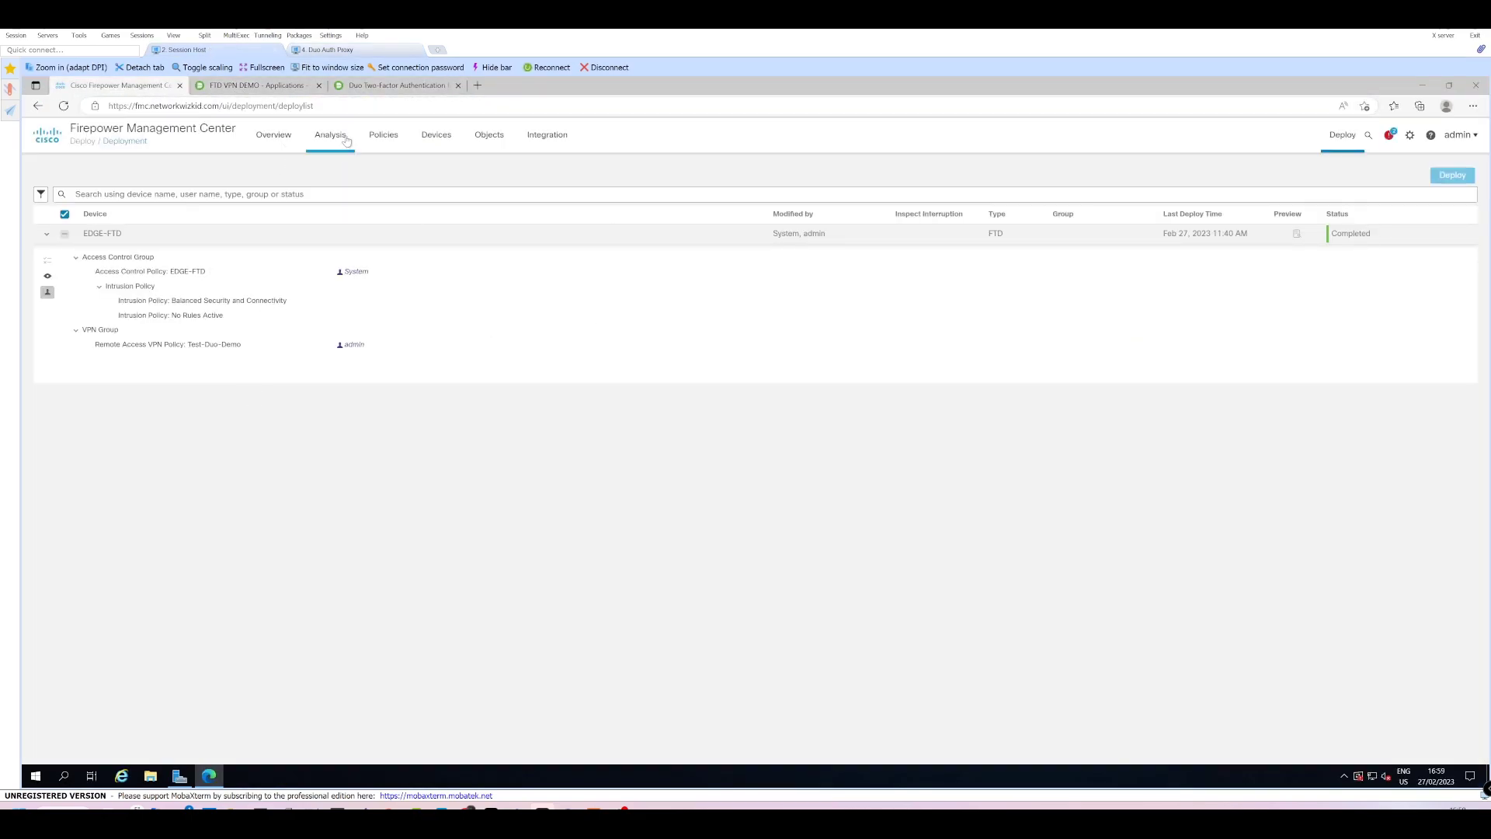
pyautogui.moveTo(380, 140)
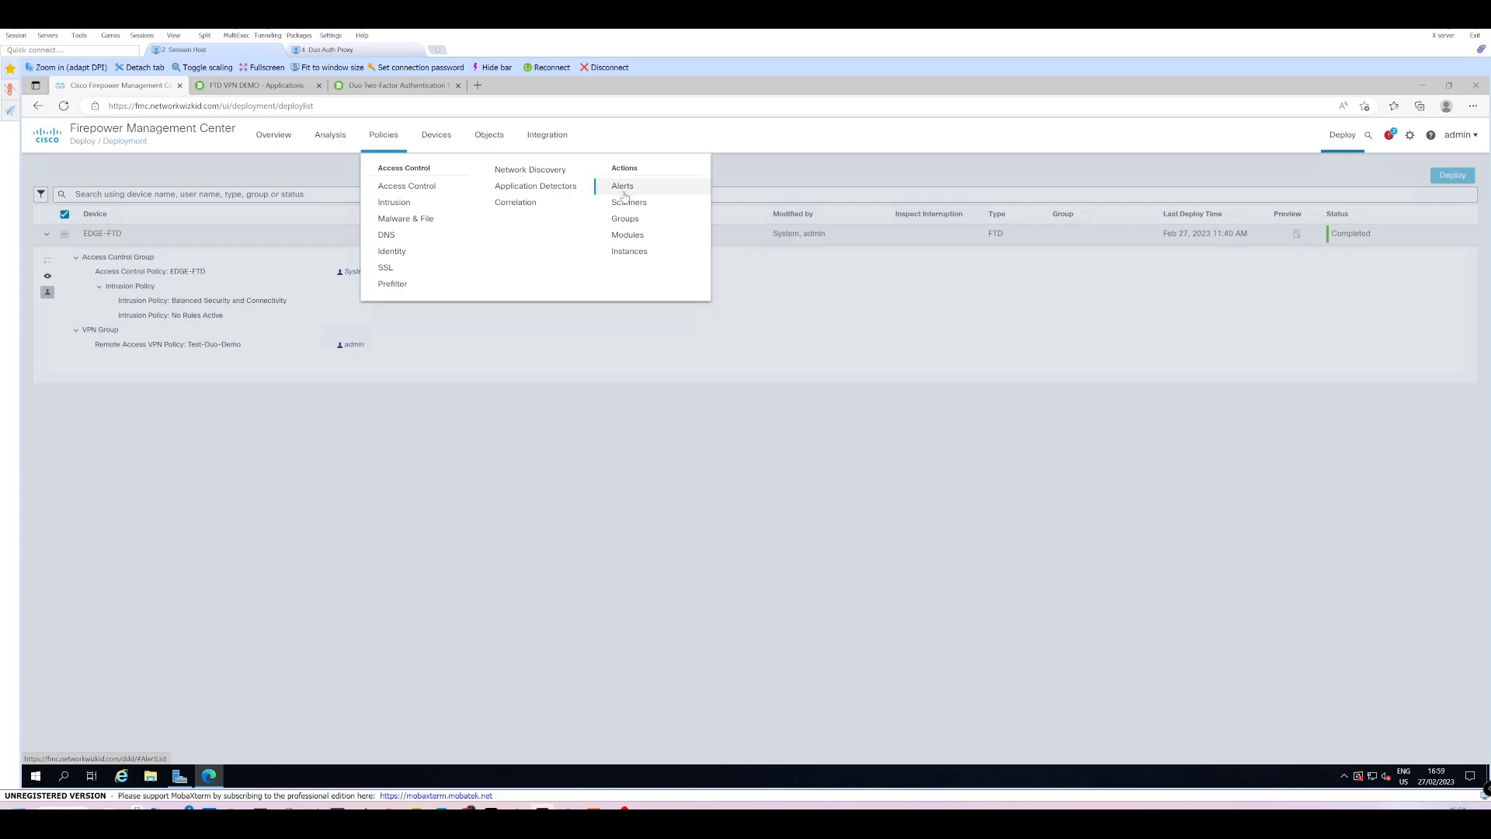
pyautogui.moveTo(451, 145)
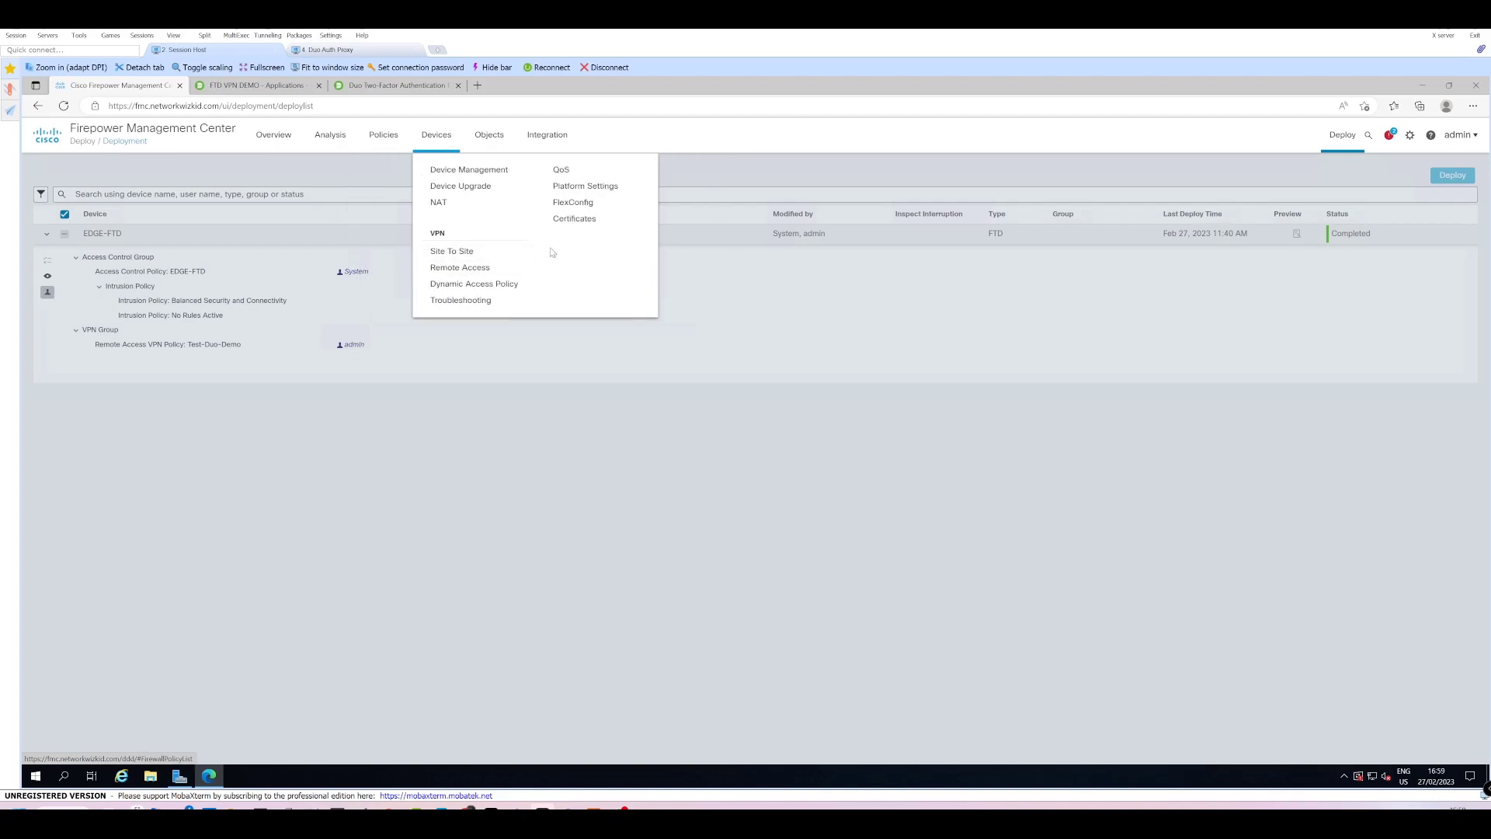
pyautogui.click(476, 266)
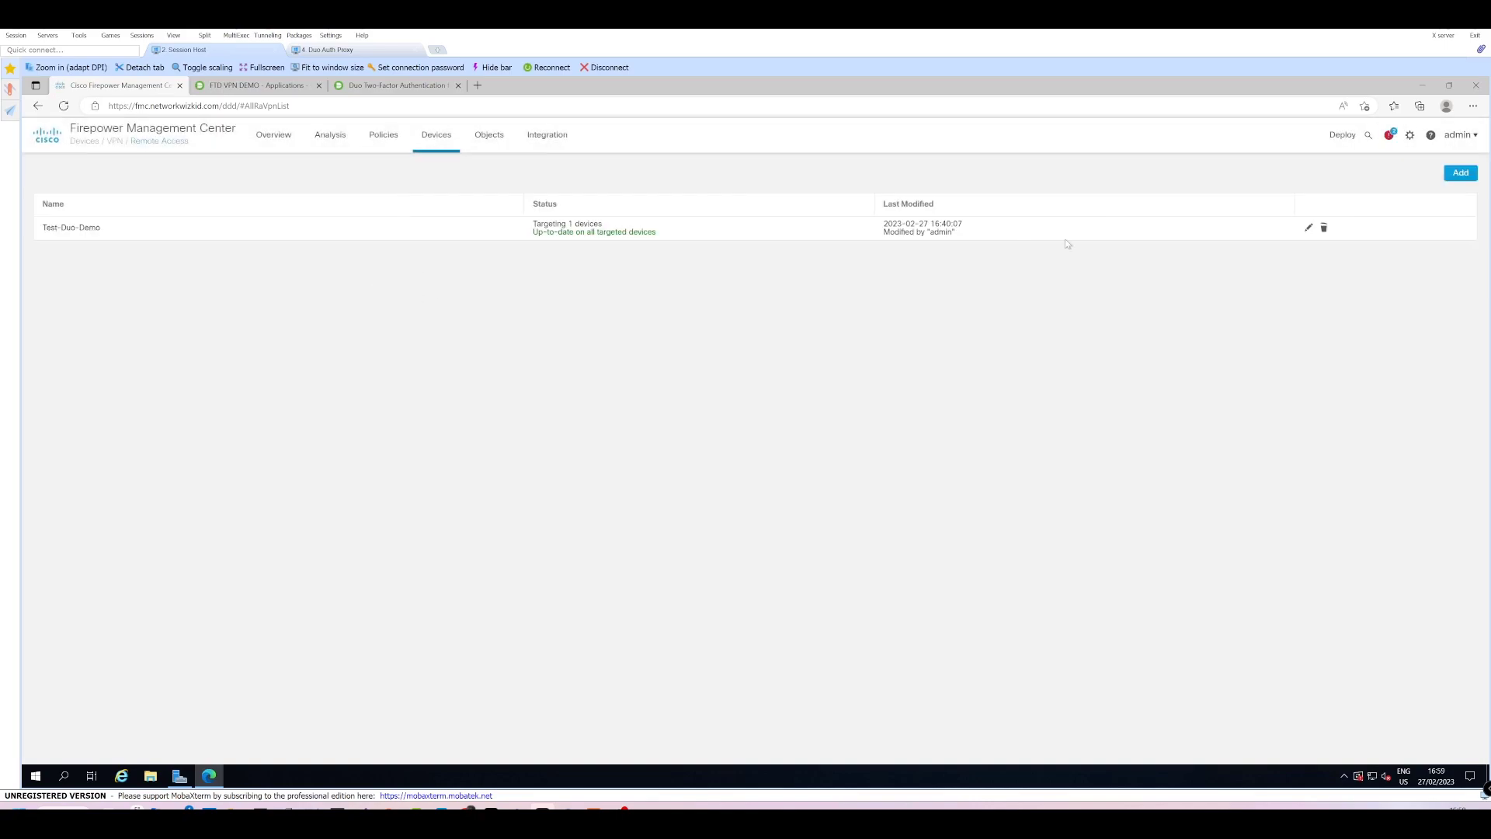
# Open the Test-Duo-Demo VPN policy's advanced settings to list its group policies.
pyautogui.click(1309, 227)
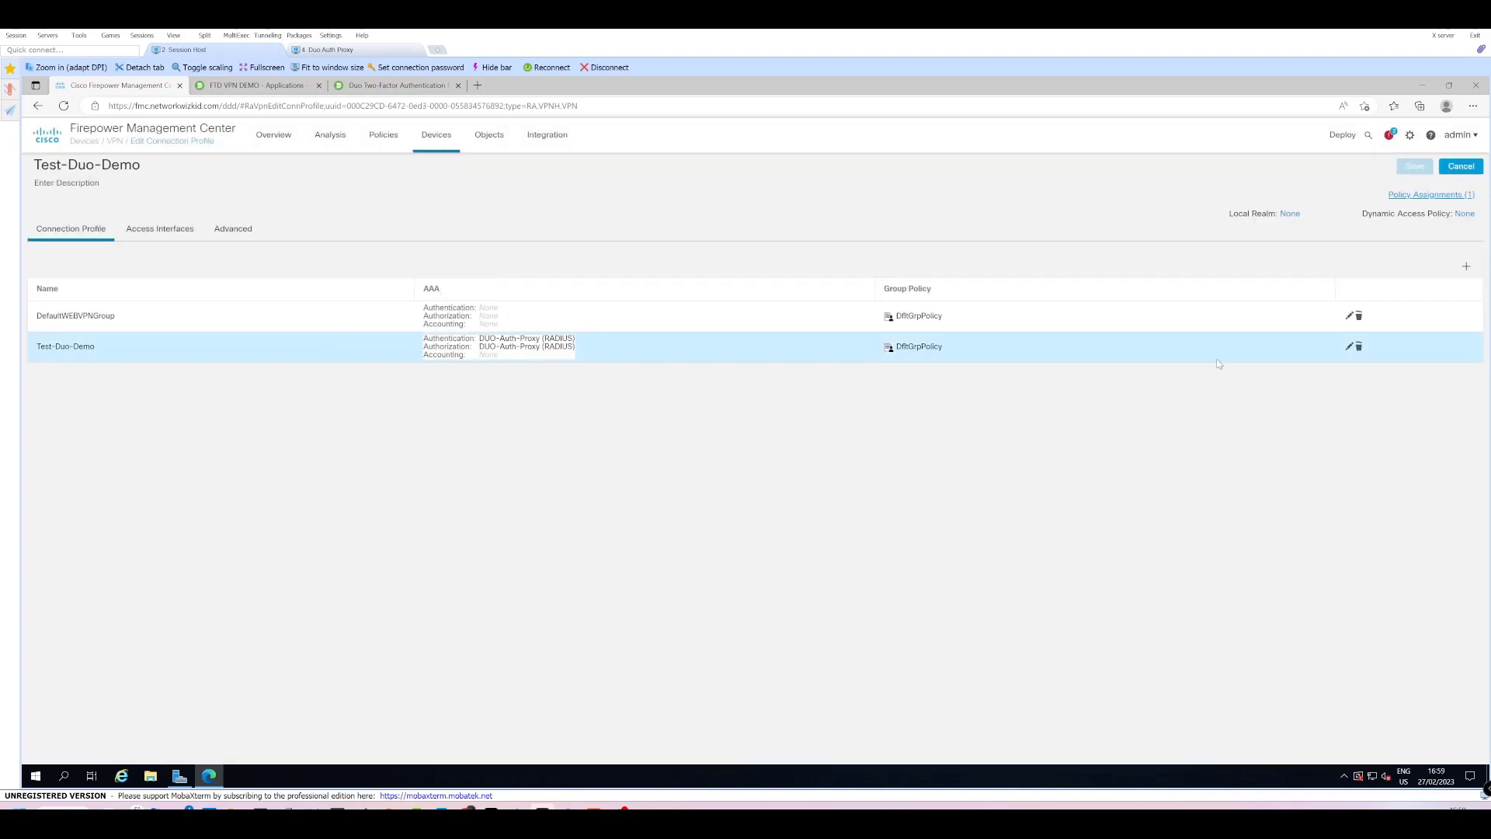
pyautogui.click(318, 342)
pyautogui.click(255, 231)
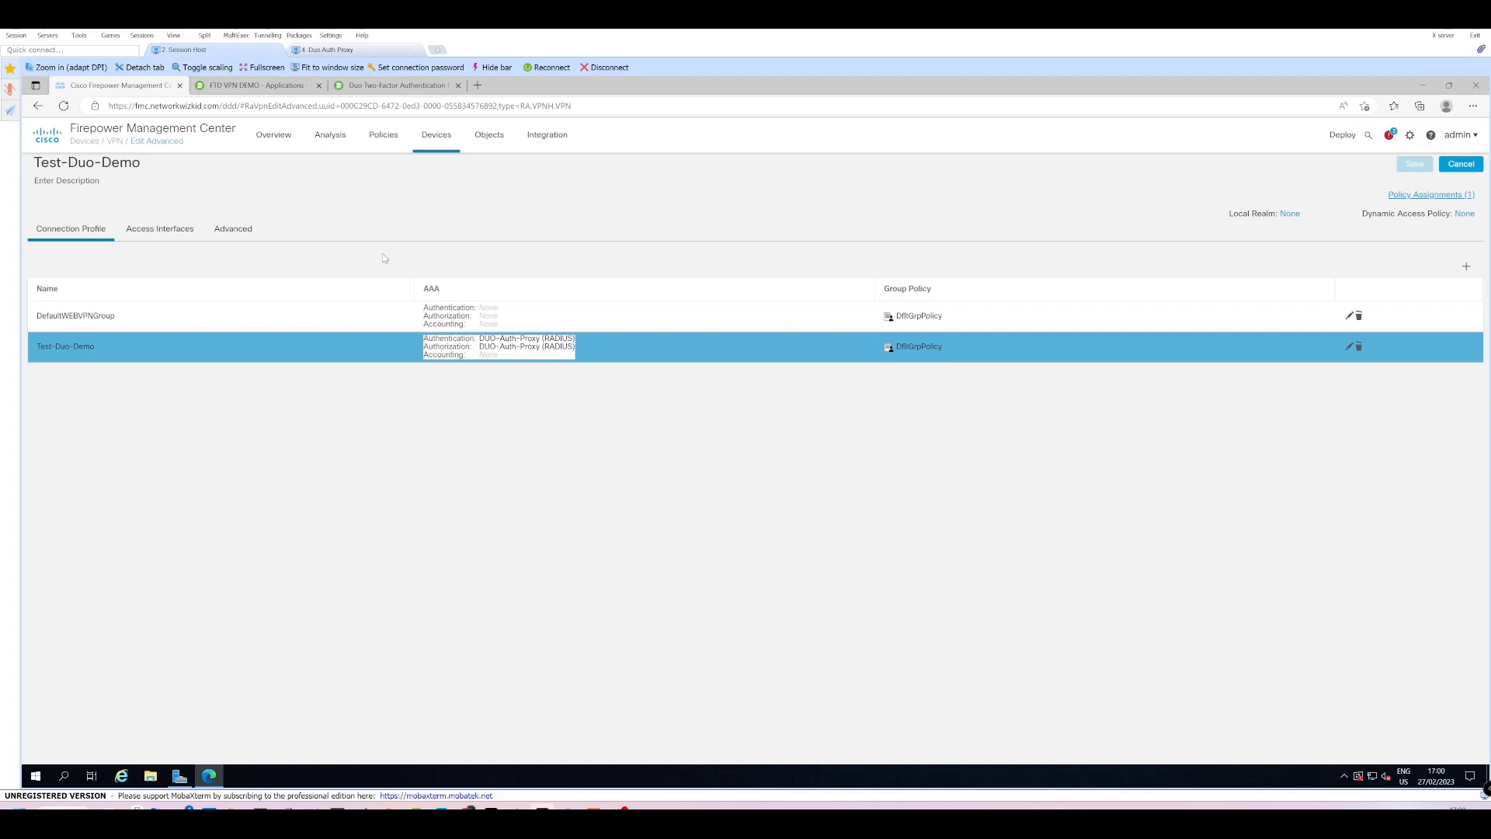
pyautogui.click(230, 231)
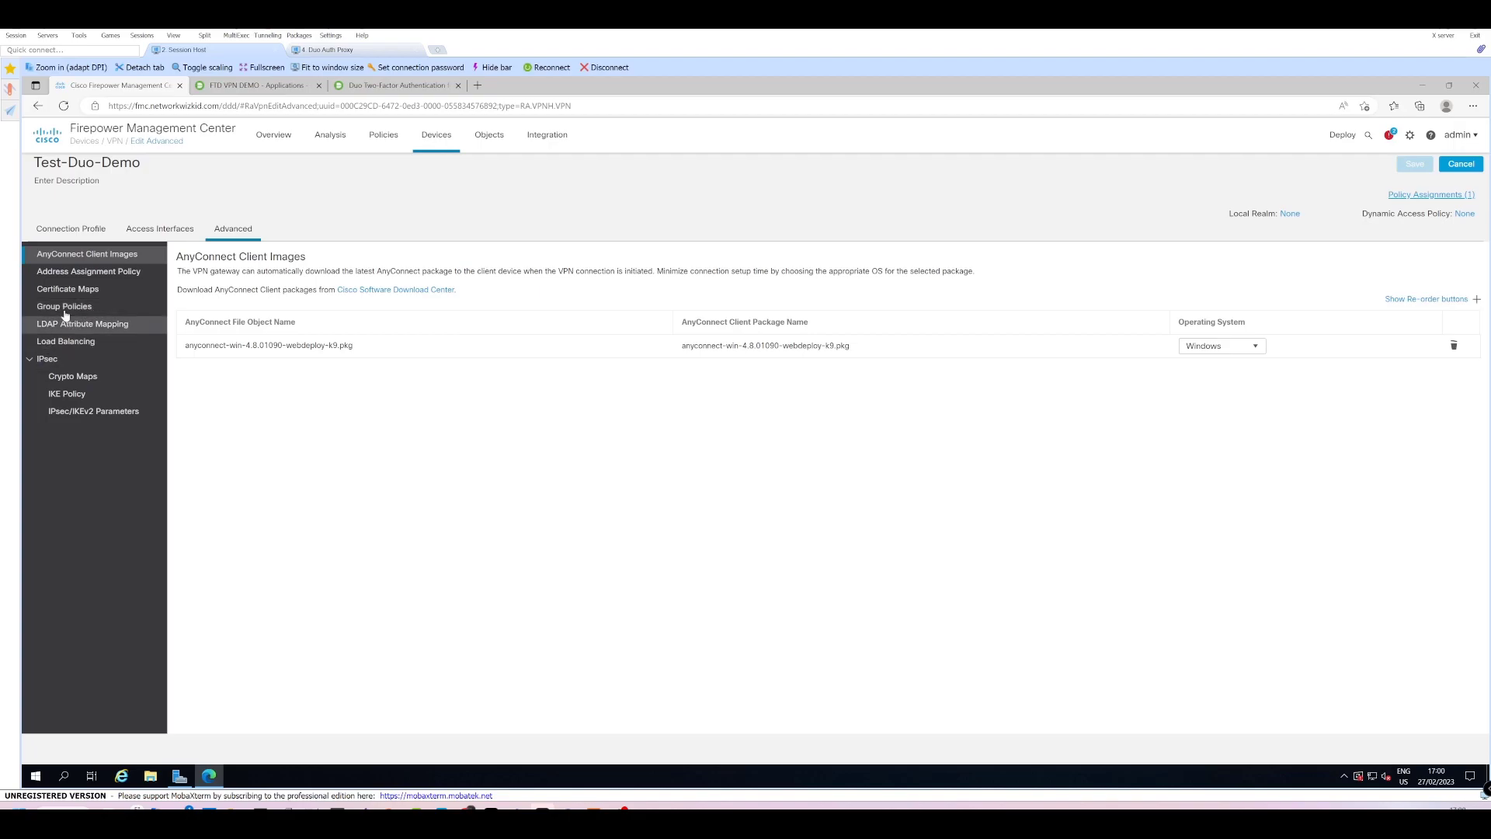
pyautogui.click(65, 311)
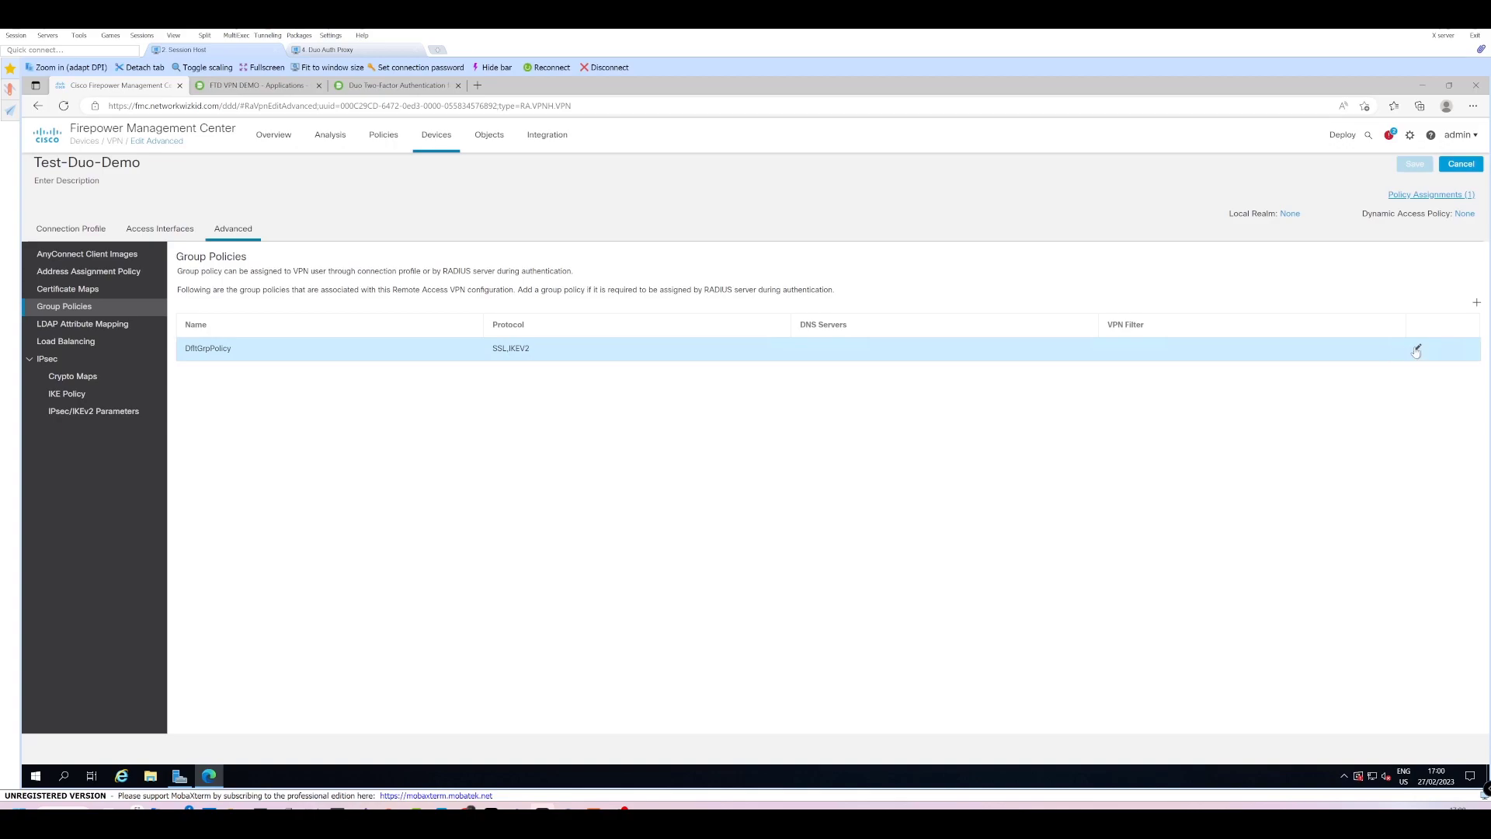
# Review DfltGrpPolicy's split tunneling (Tunnel standard ACL), cancel unchanged, and go to Object Management.
pyautogui.click(1416, 349)
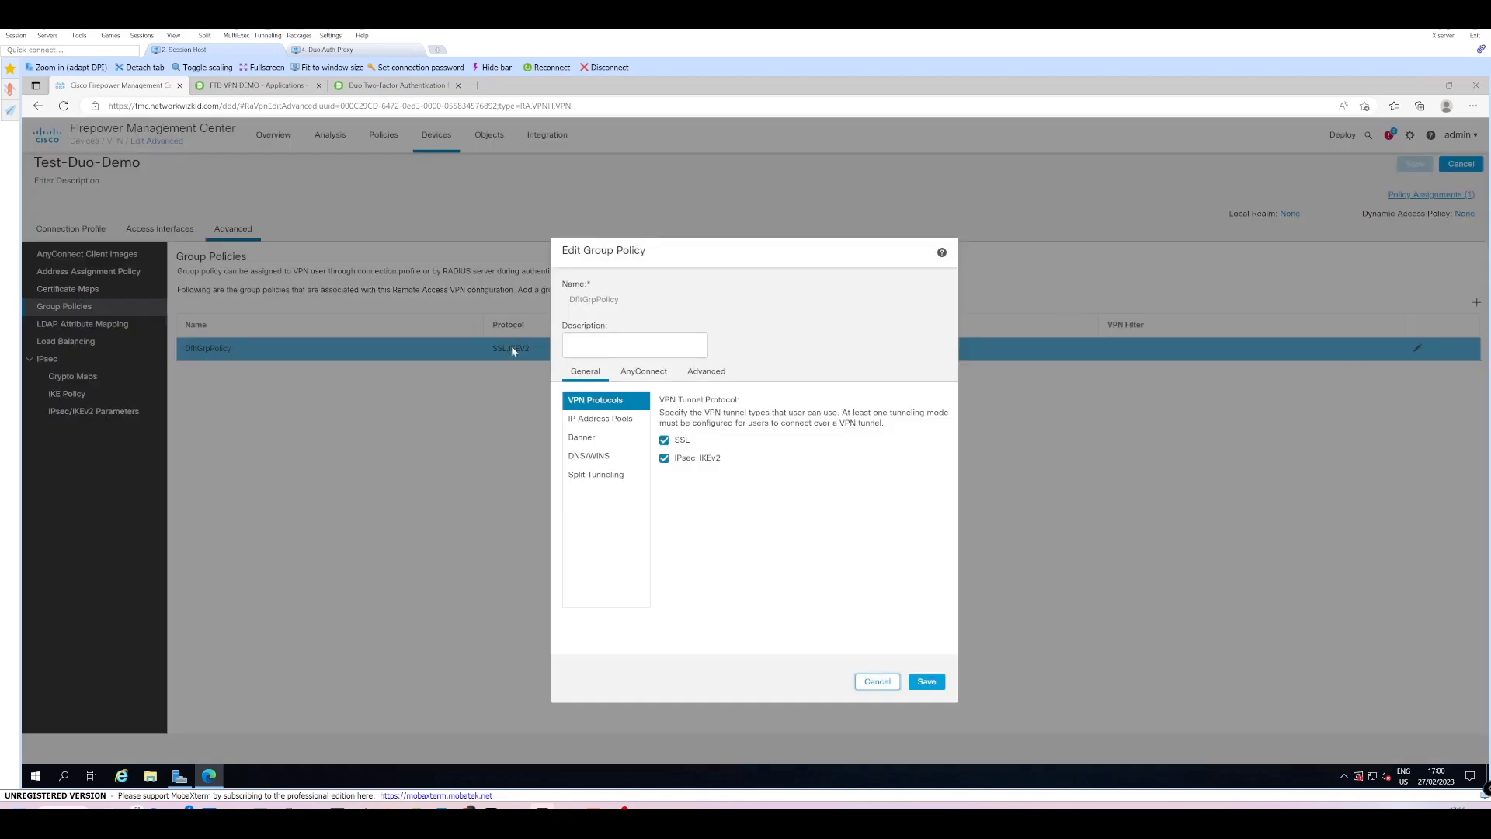
pyautogui.click(595, 474)
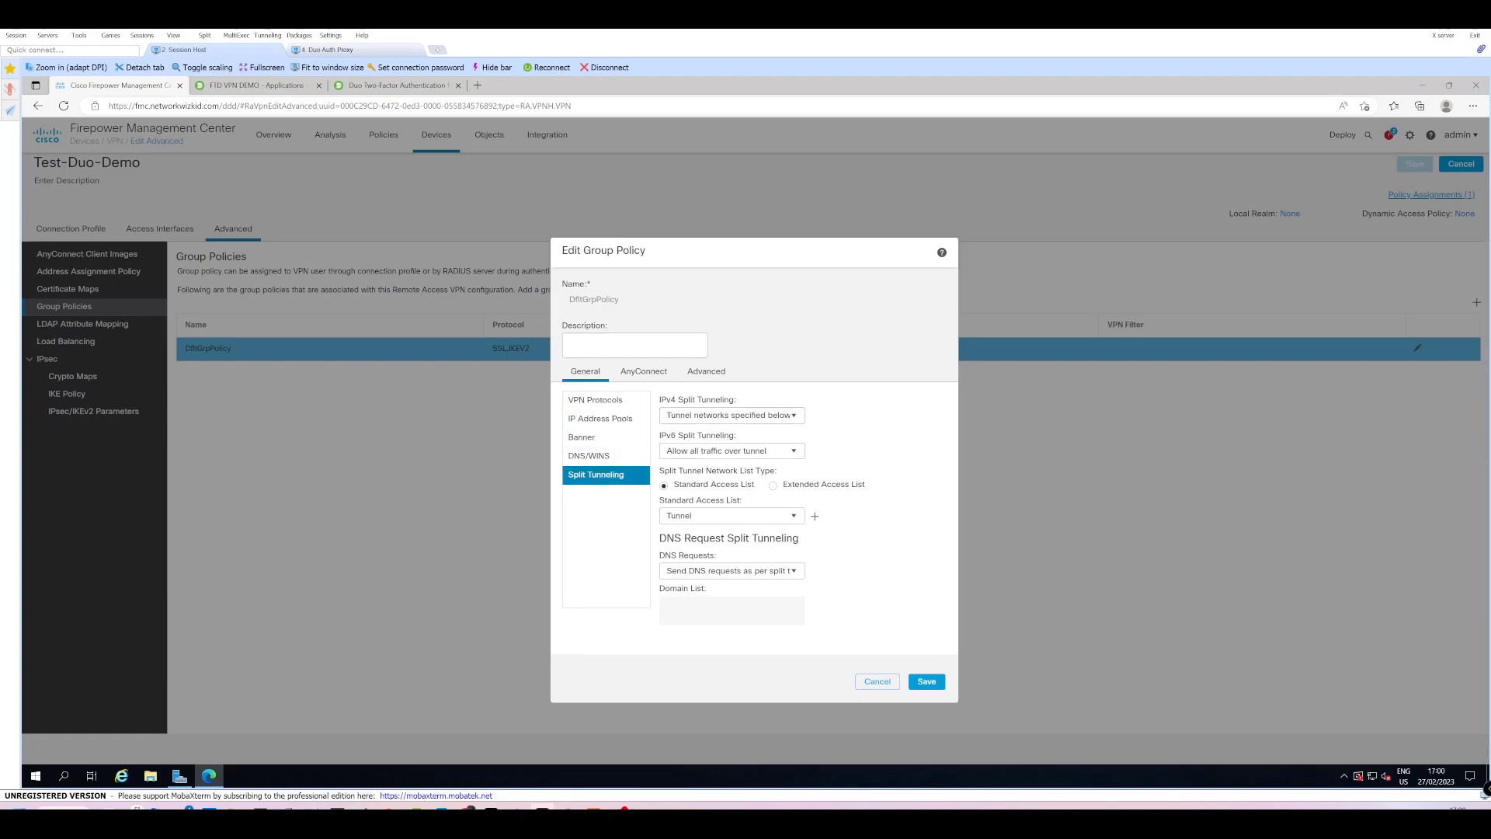
pyautogui.click(797, 419)
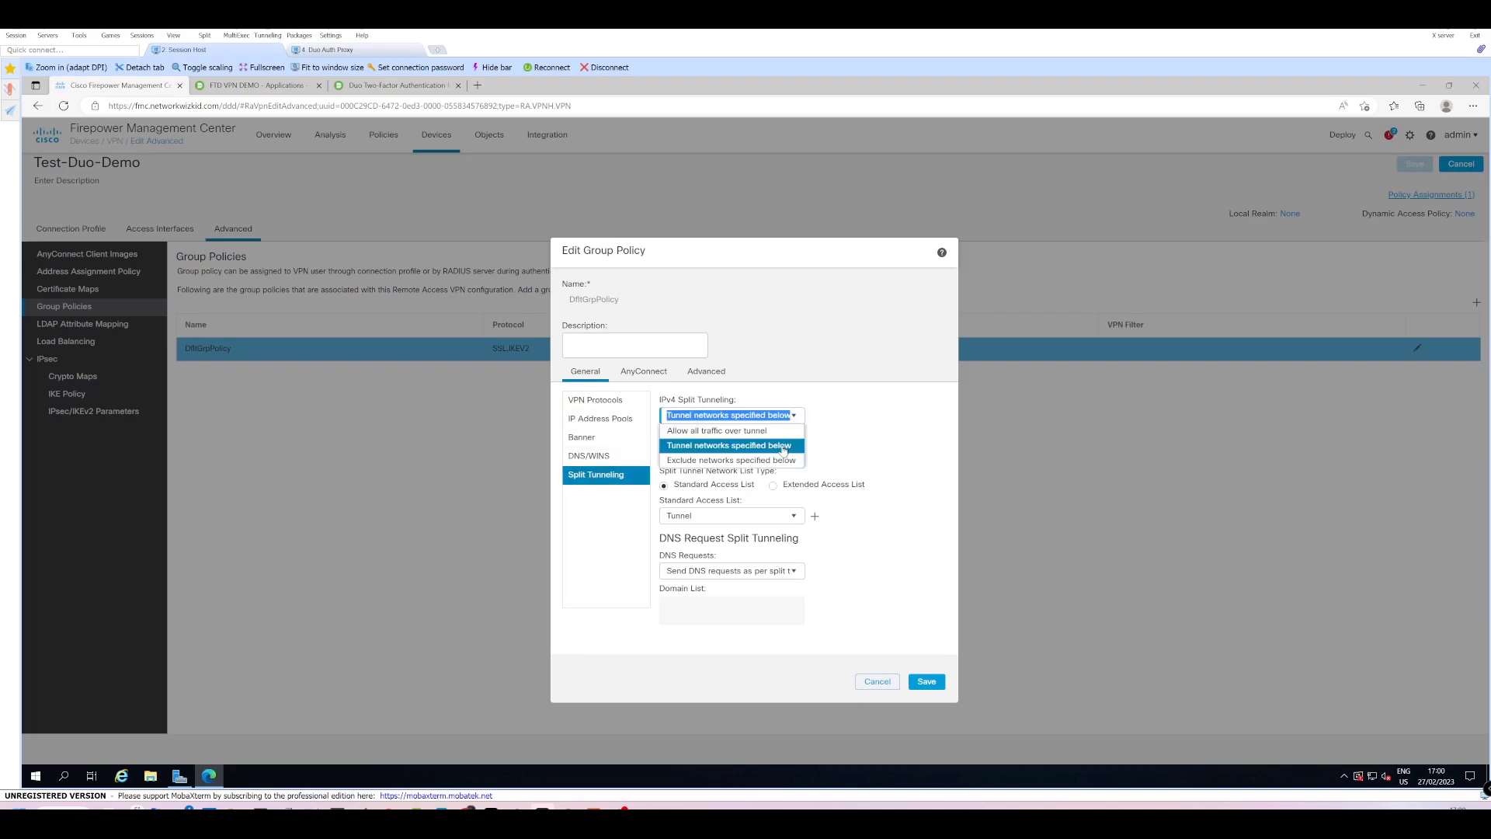
pyautogui.click(781, 446)
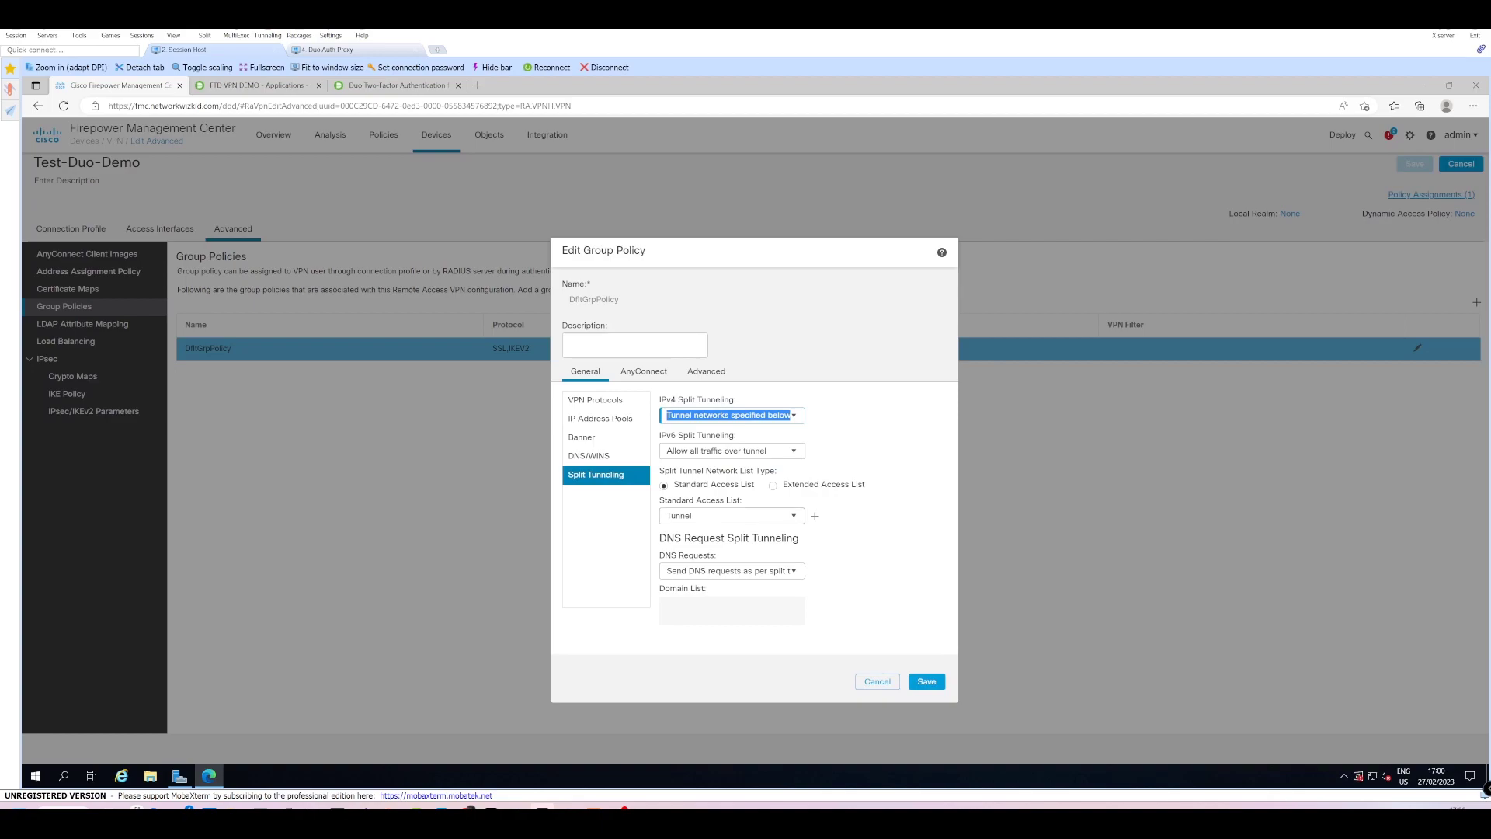
pyautogui.click(793, 516)
pyautogui.click(709, 531)
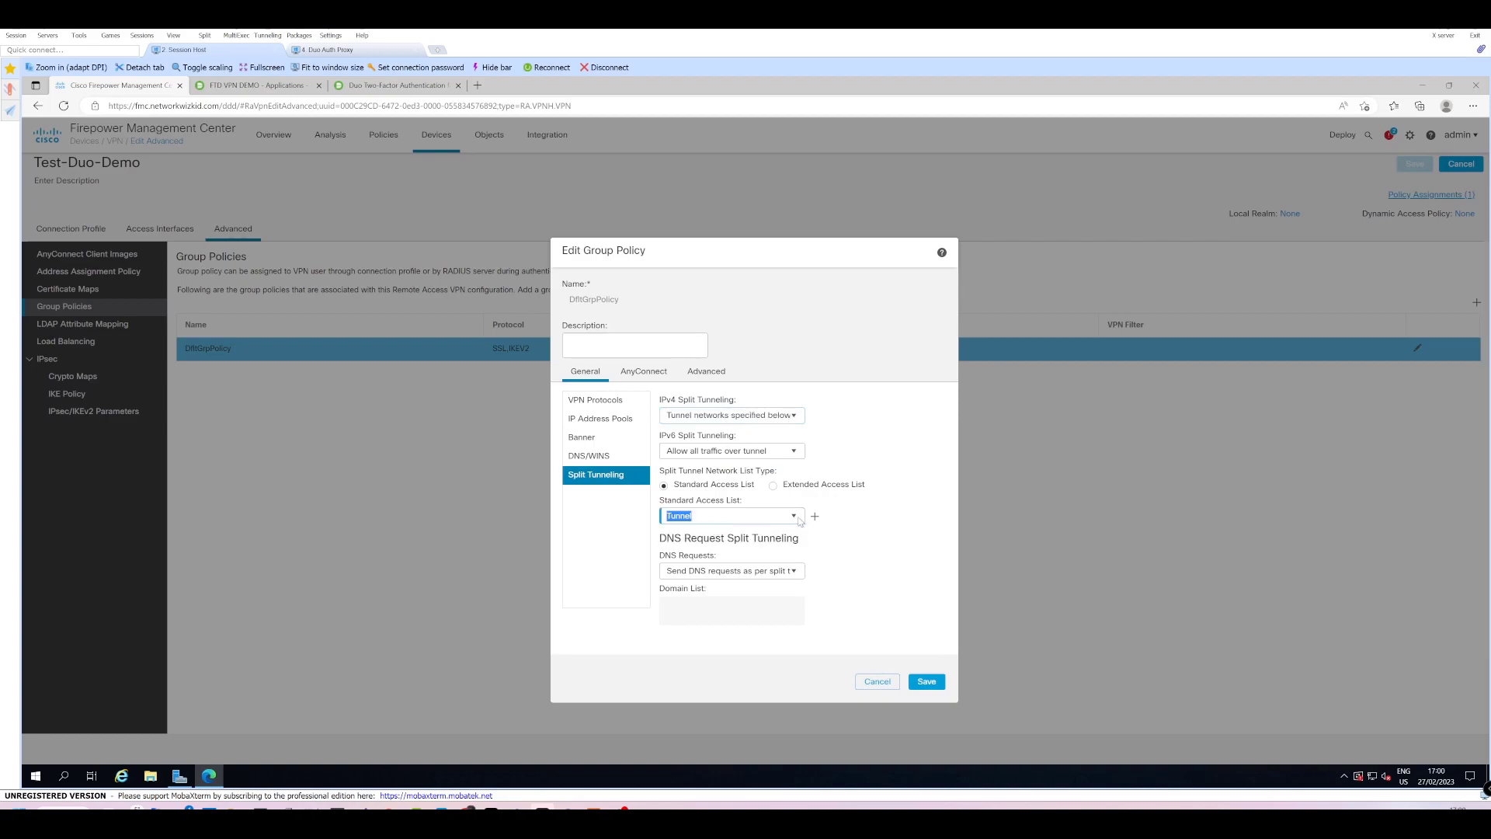
pyautogui.click(869, 549)
pyautogui.click(878, 682)
pyautogui.click(794, 518)
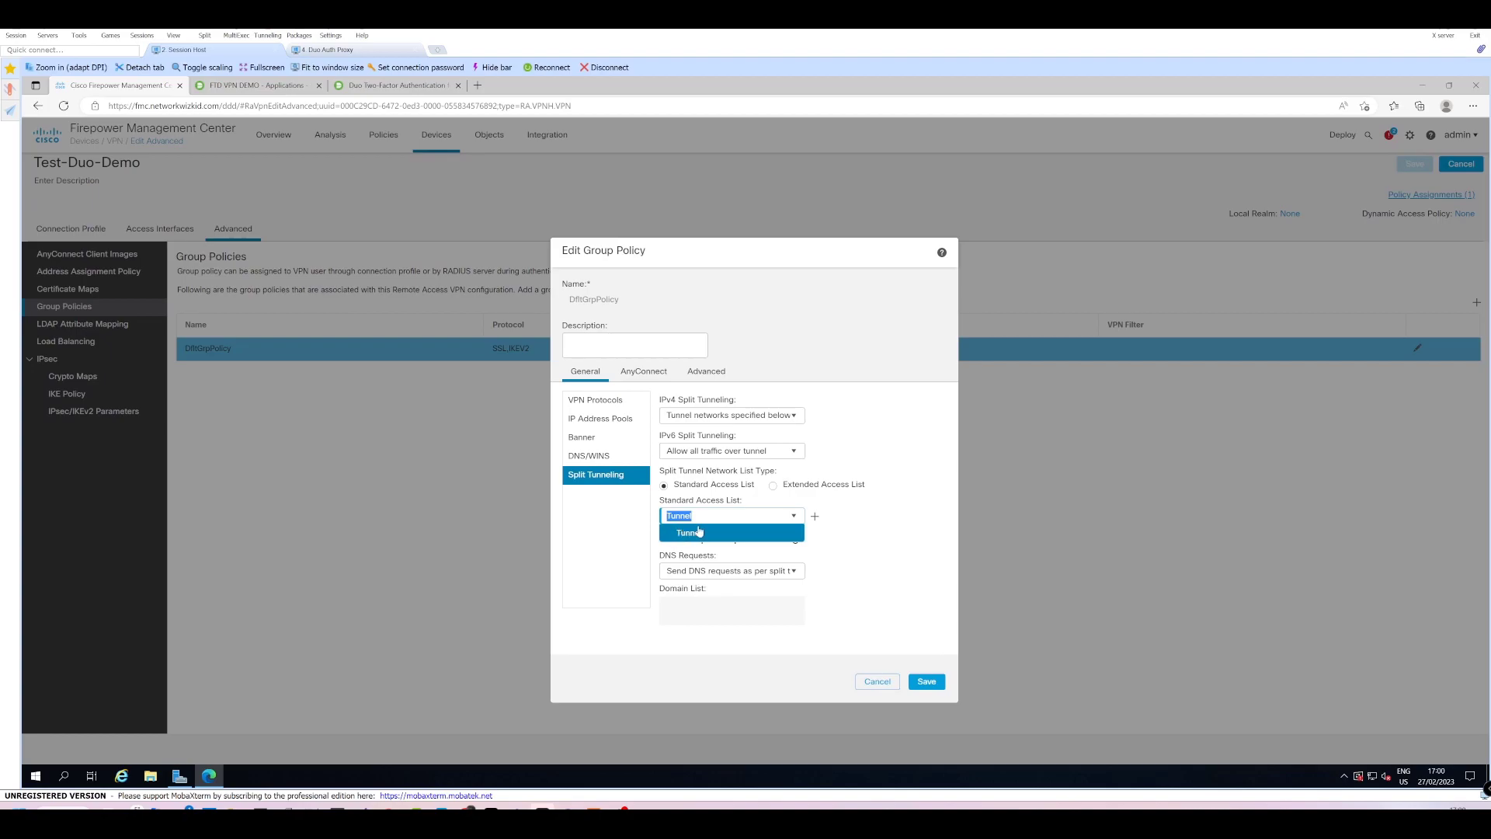
pyautogui.click(870, 503)
pyautogui.click(878, 681)
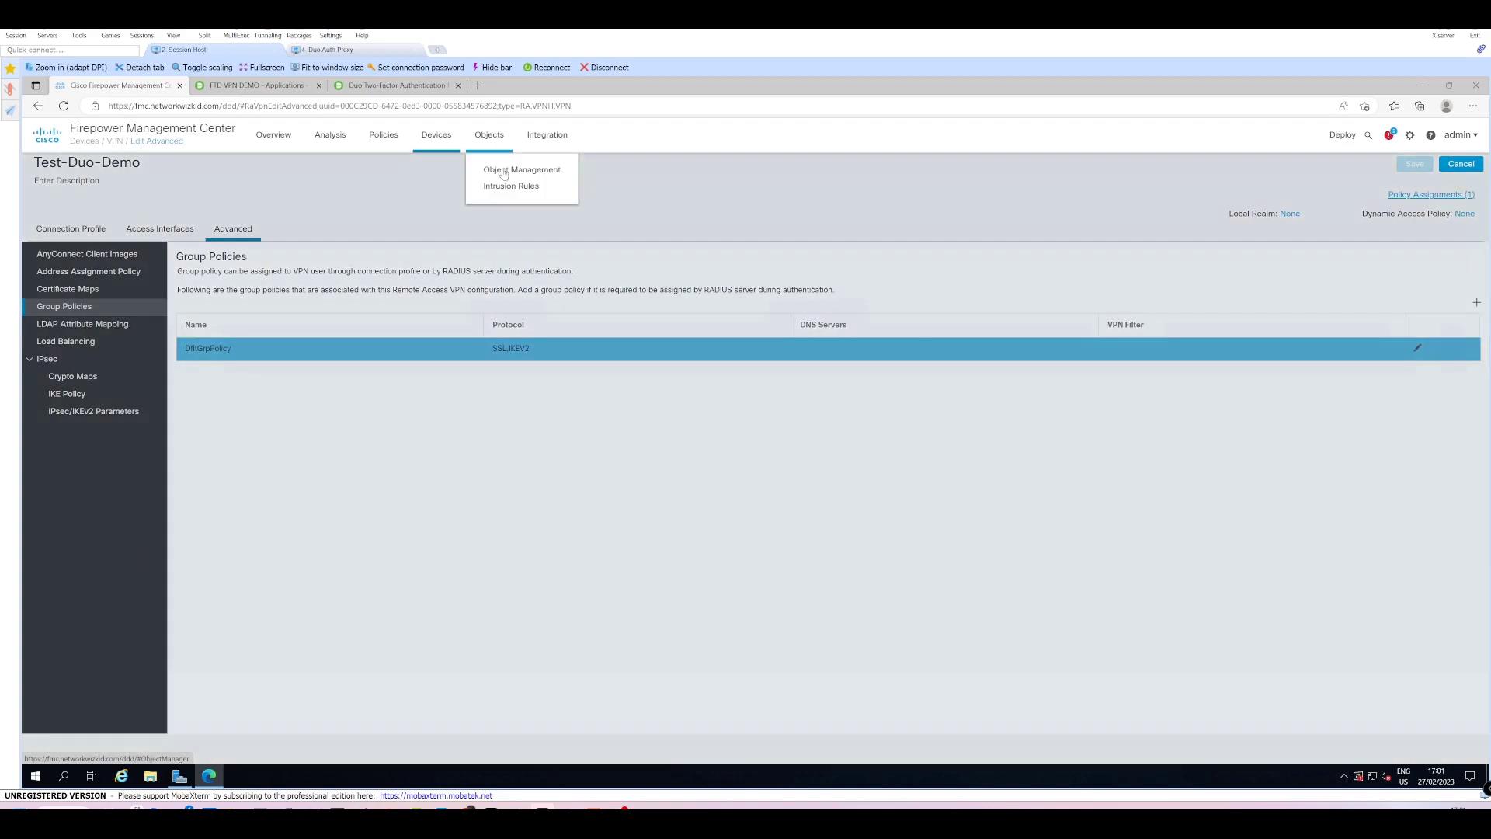
pyautogui.click(518, 166)
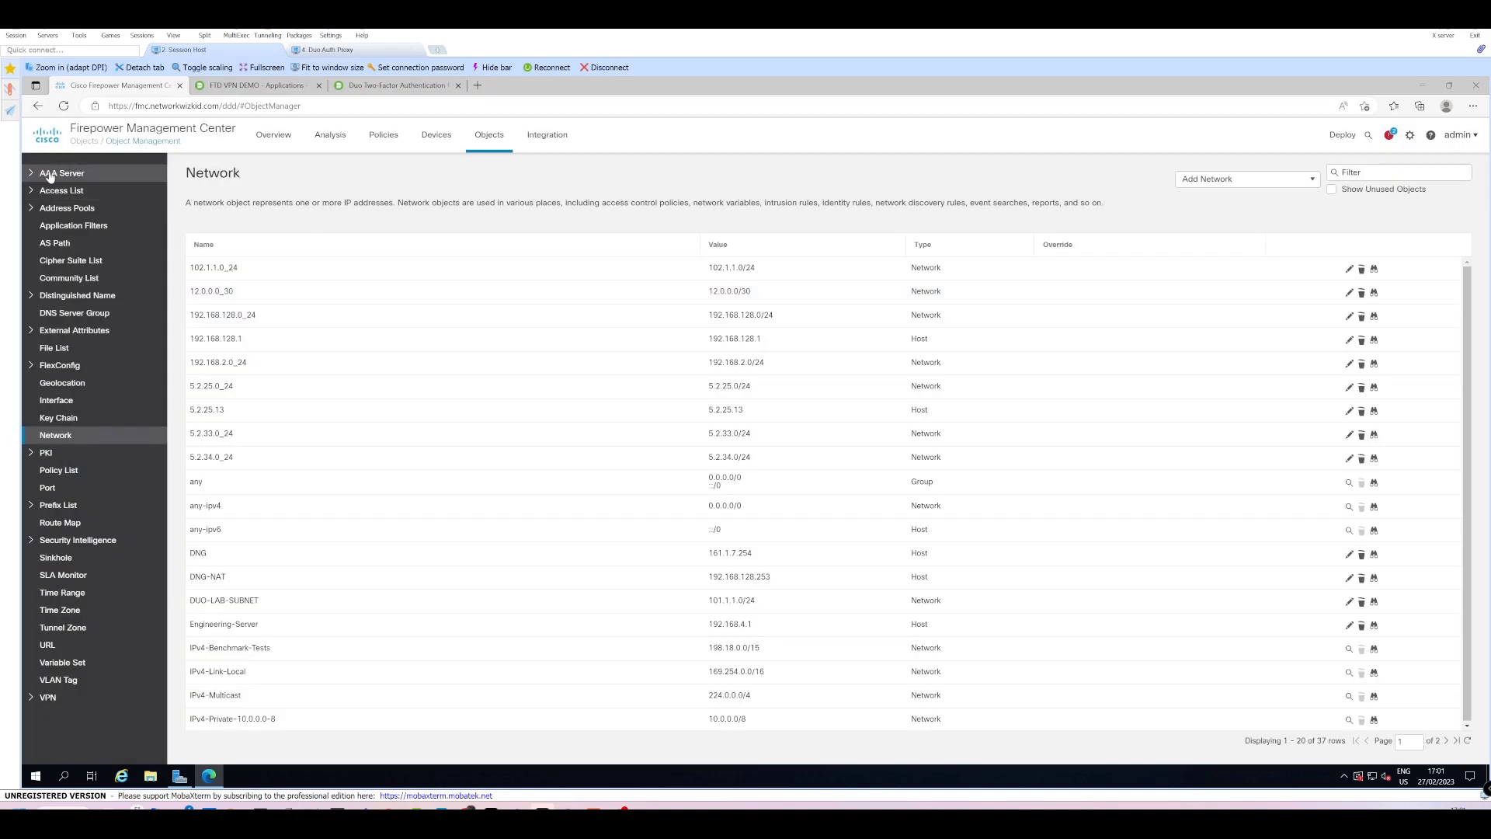
# Open RADIUS server 101.1.1.4 inside the DUO-Auth-Proxy RADIUS server group for editing.
pyautogui.click(49, 174)
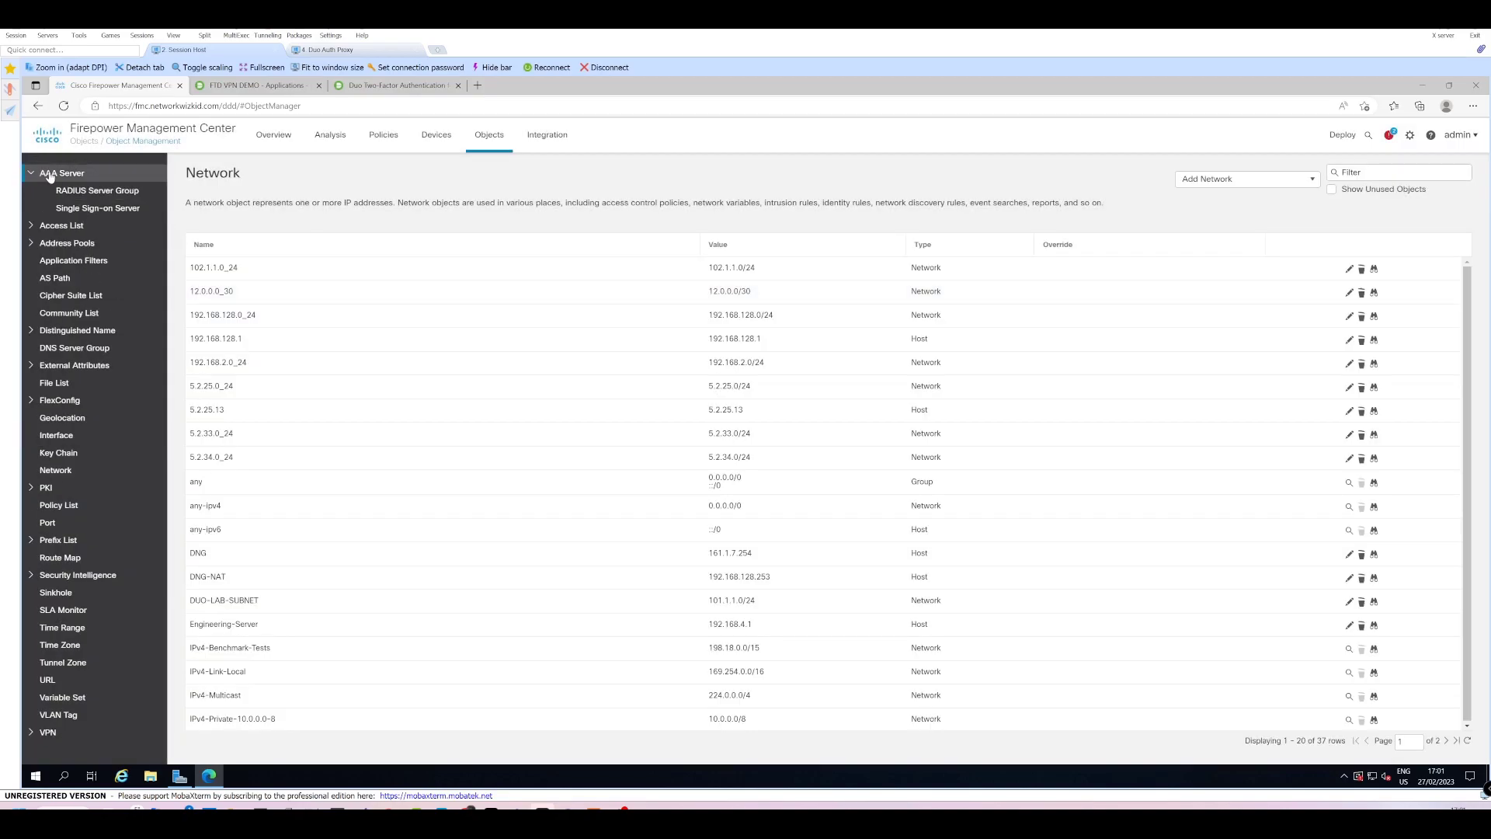
pyautogui.click(95, 194)
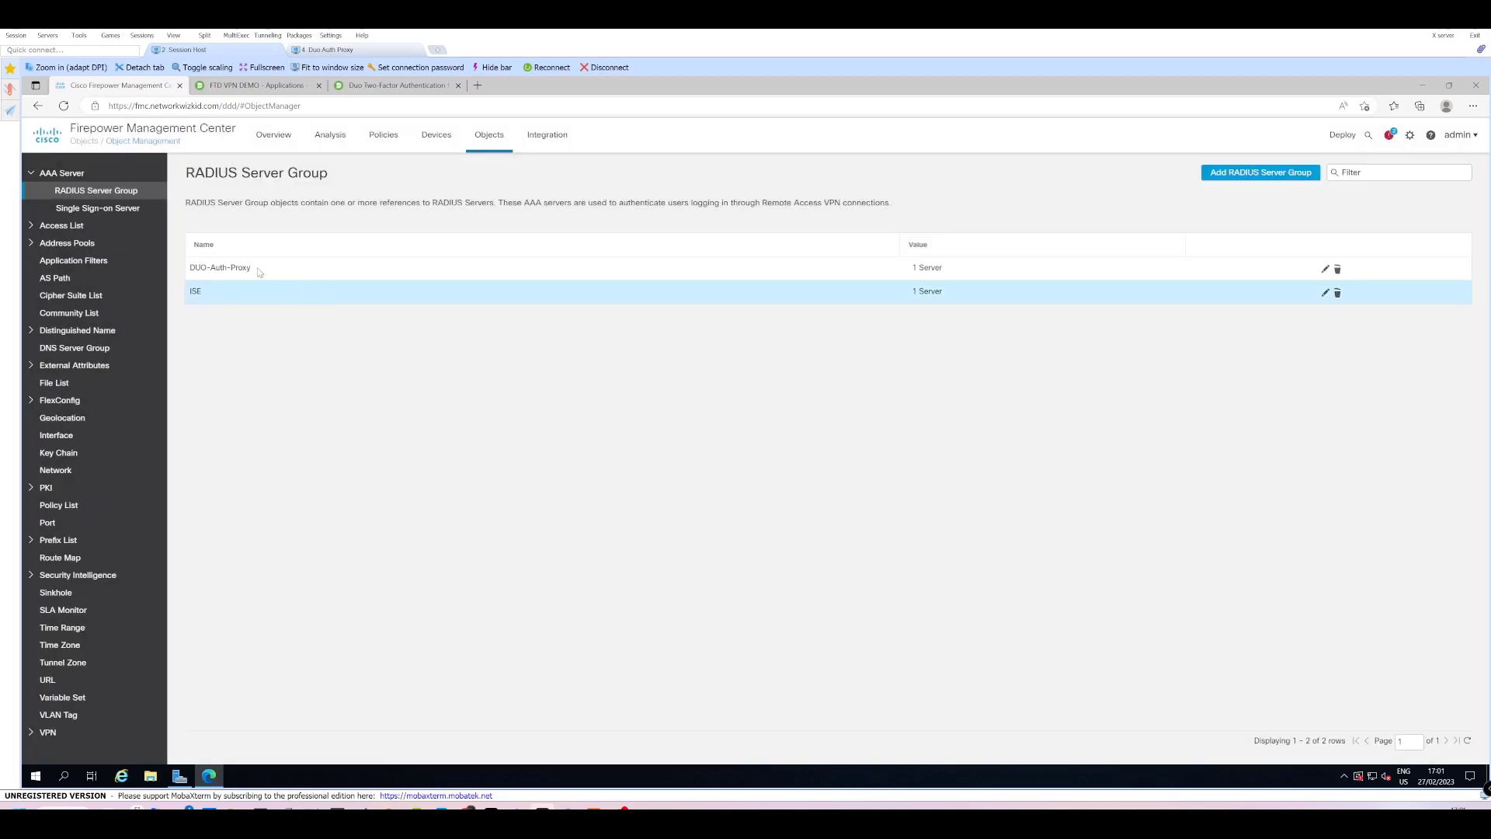
pyautogui.click(1325, 269)
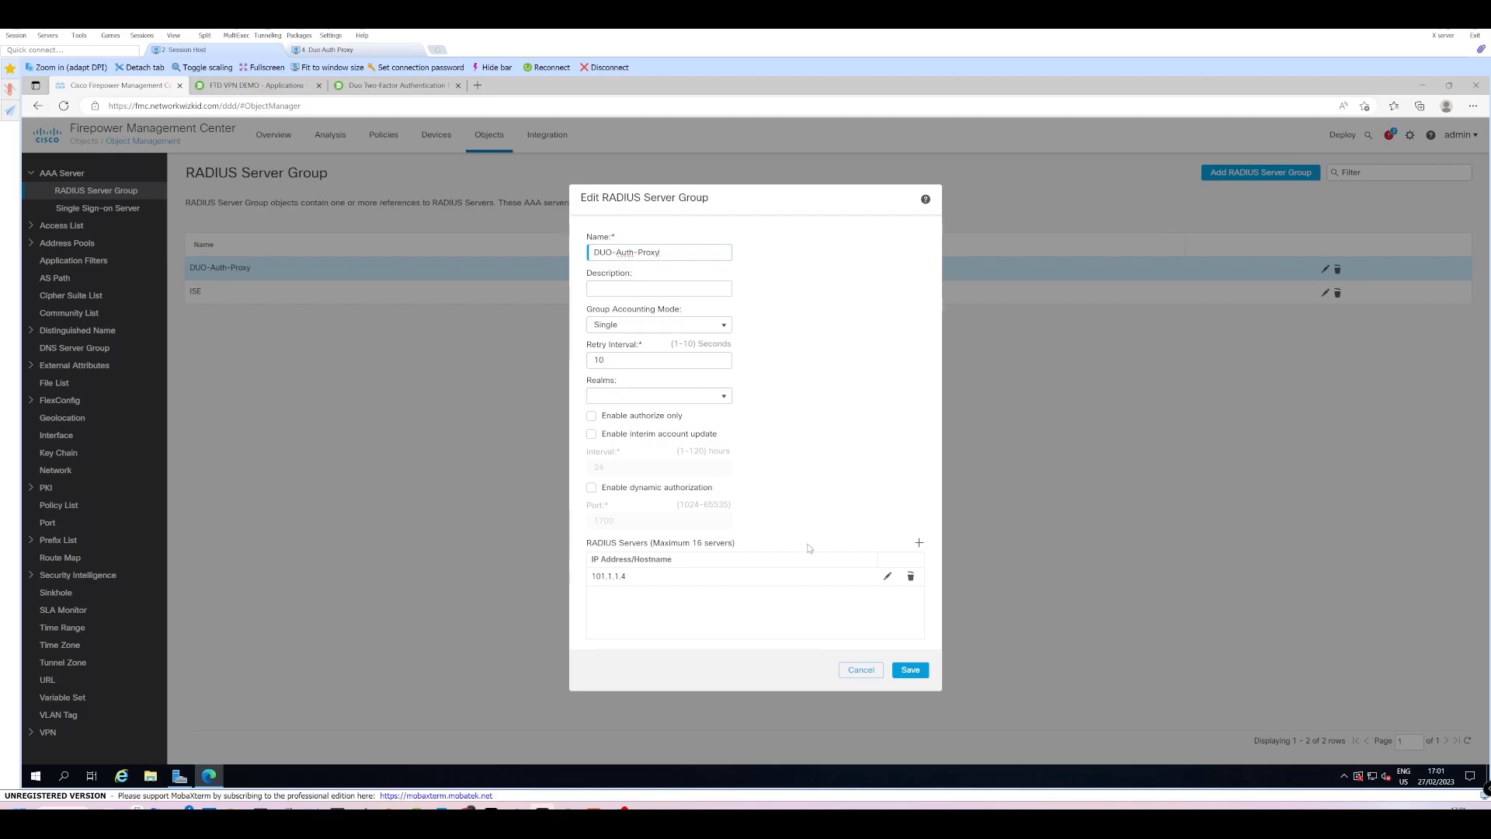
pyautogui.click(888, 576)
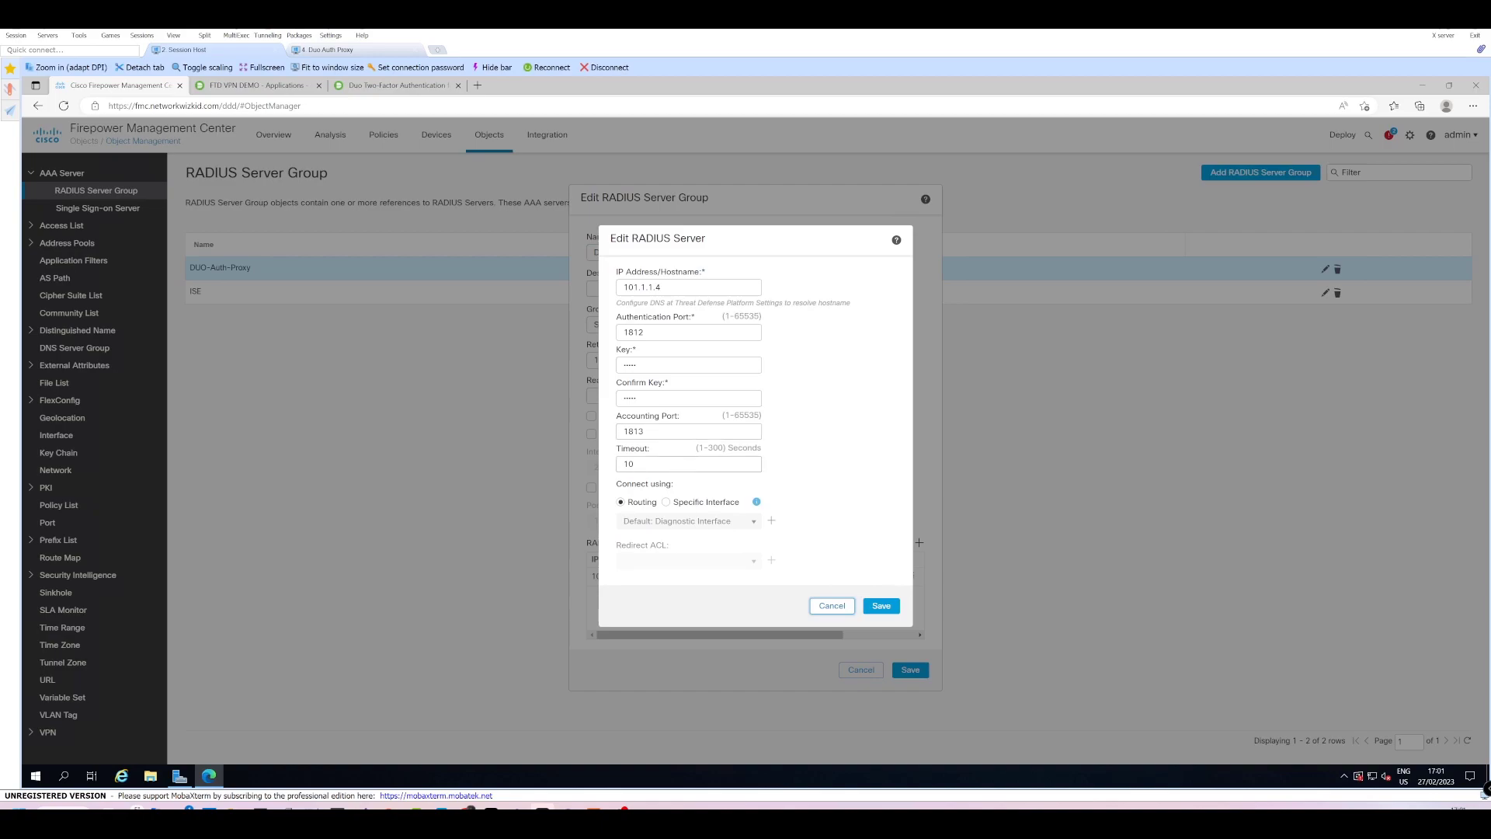
# Set server 101.1.1.4's timeout to 60 seconds and save the DUO-Auth-Proxy group.
pyautogui.doubleClick(628, 464)
pyautogui.write('60')
pyautogui.click(879, 607)
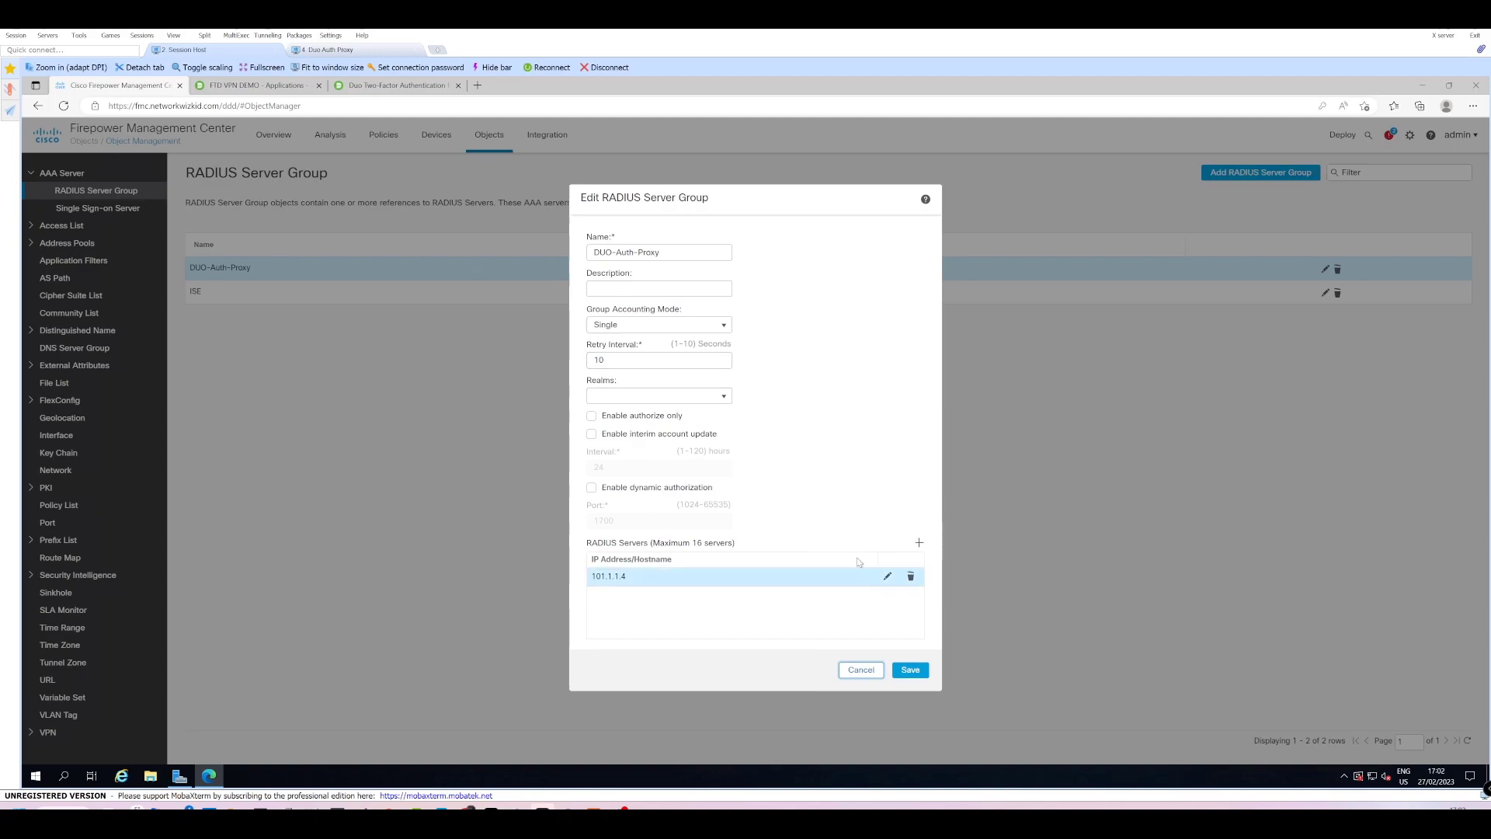
pyautogui.click(912, 674)
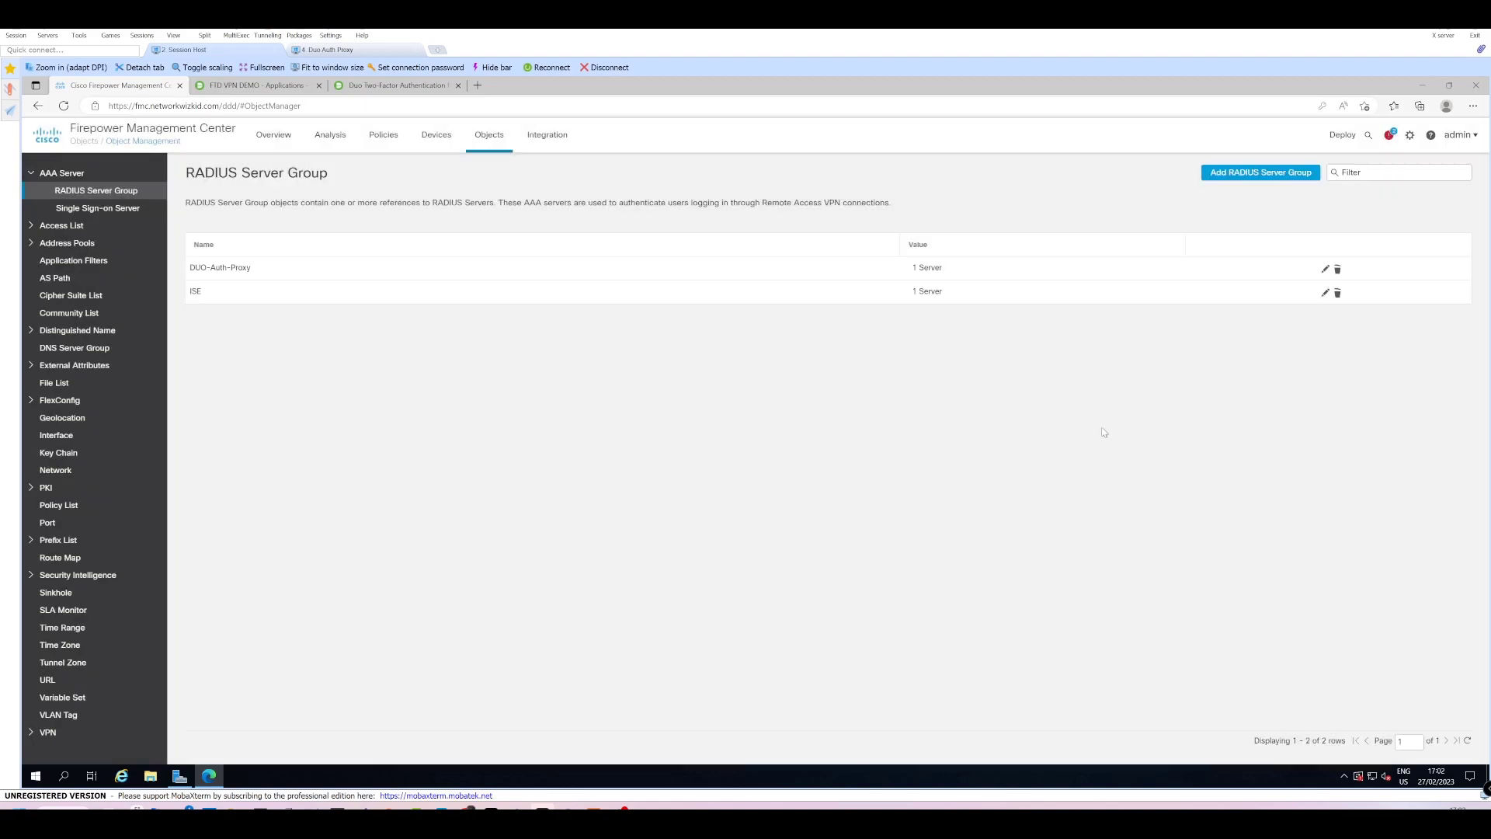
# Deploy the pending changes to EDGE-FTD, then return to the Duo FTD VPN DEMO tab.
pyautogui.moveTo(1342, 138)
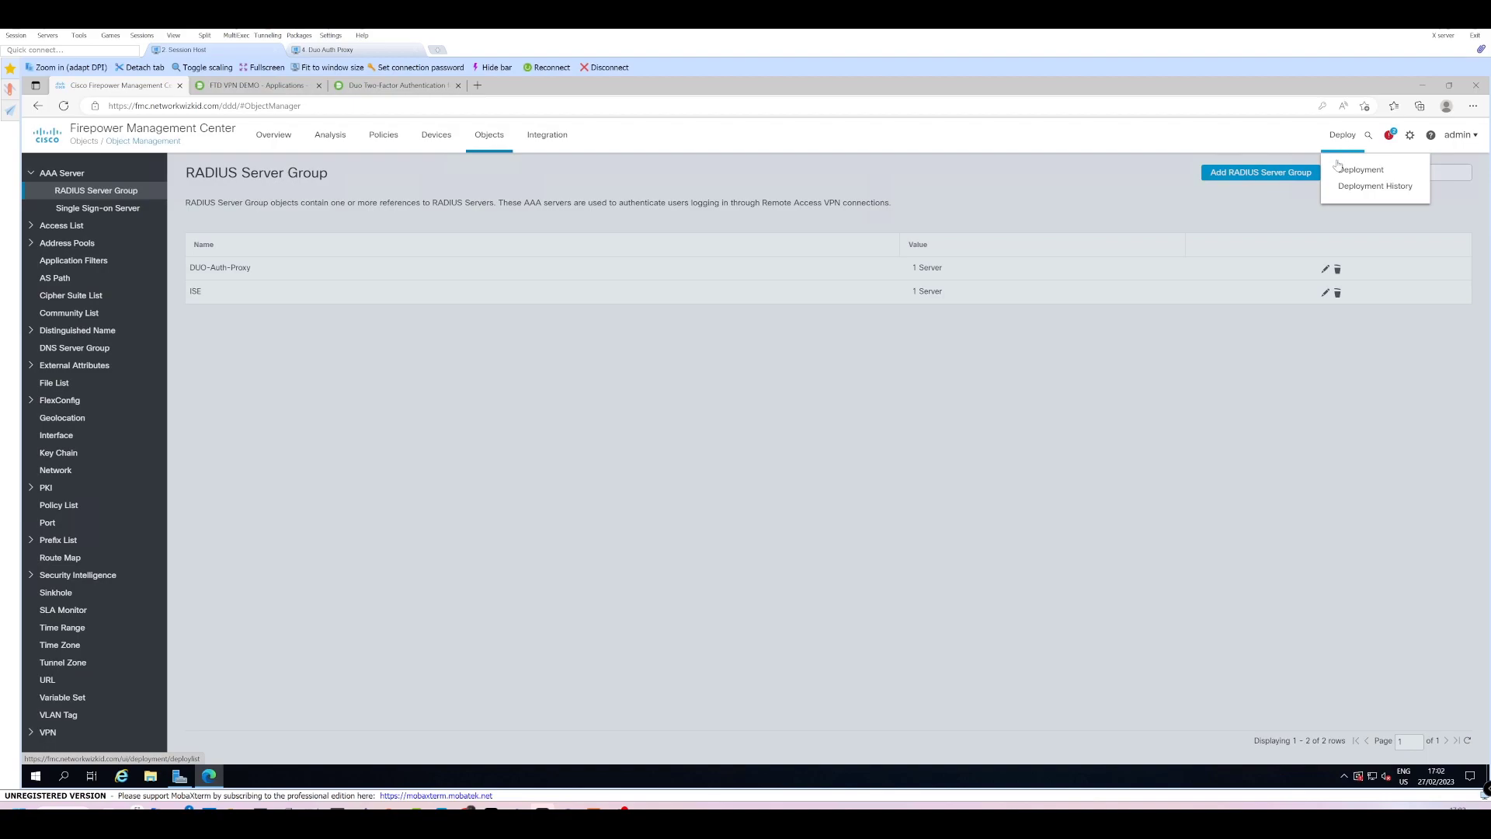
pyautogui.click(1338, 167)
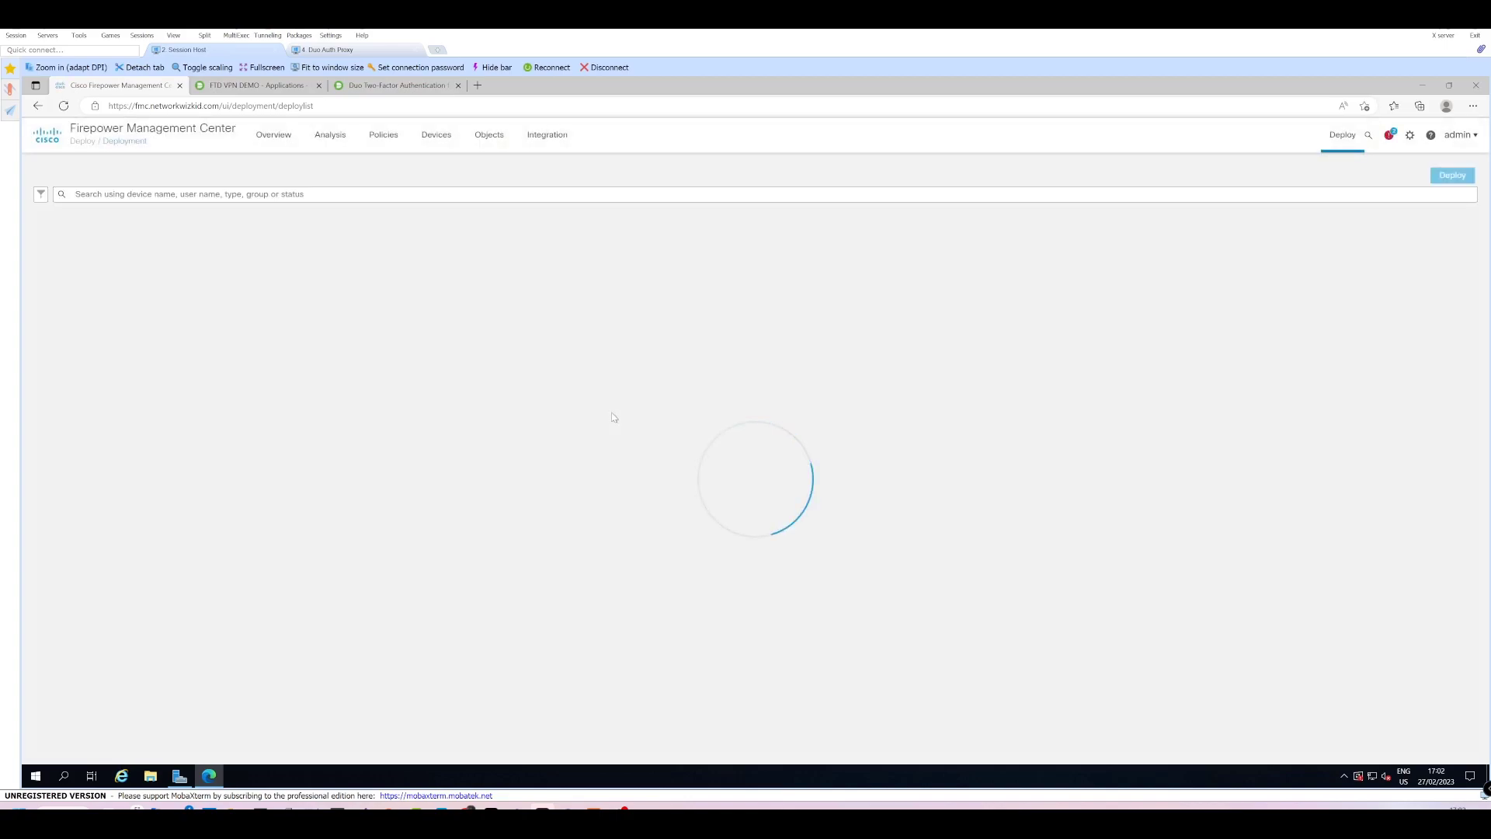
pyautogui.click(66, 235)
pyautogui.click(1445, 179)
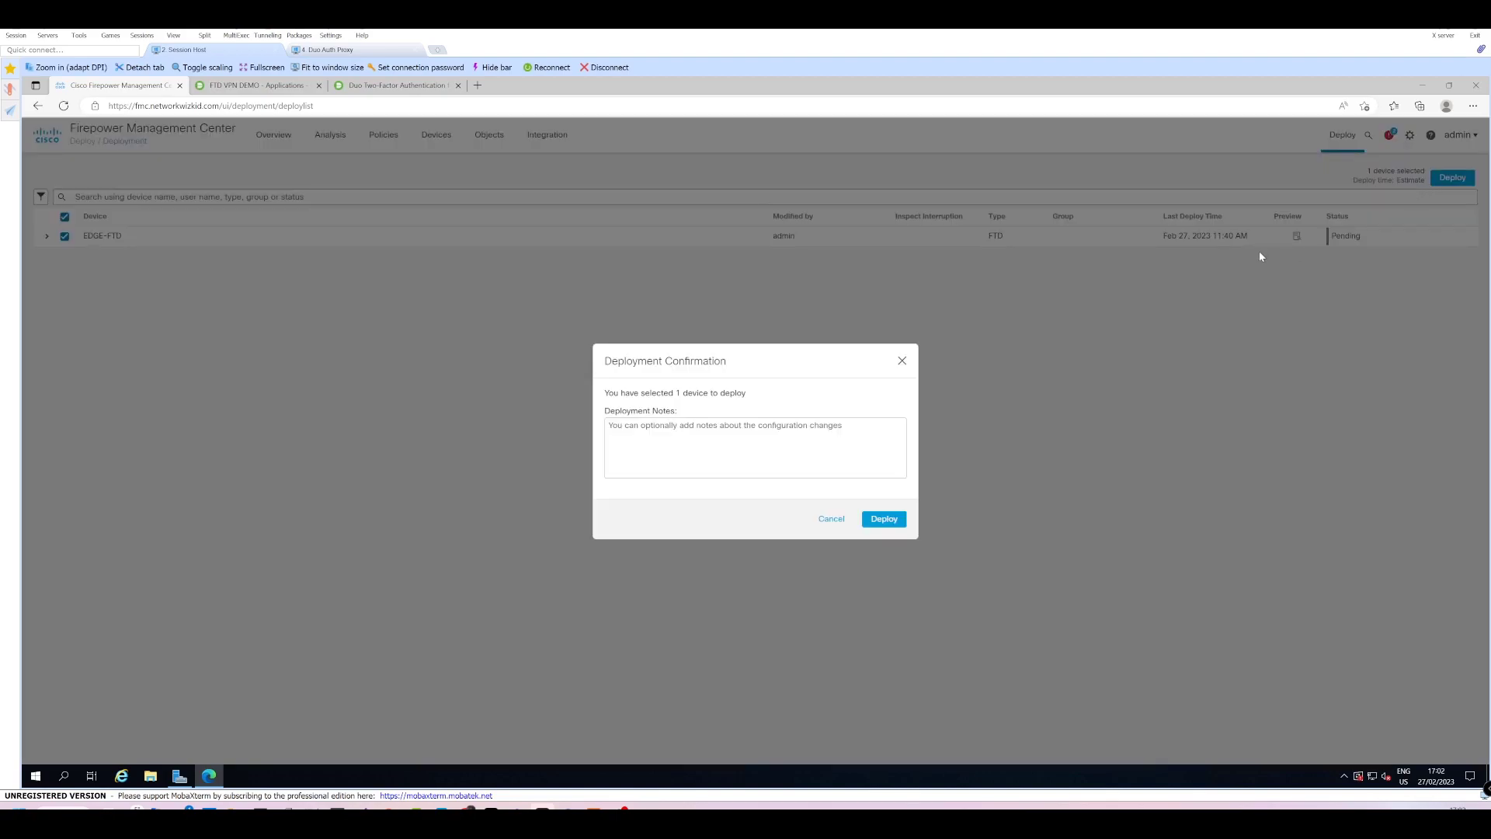
pyautogui.click(884, 519)
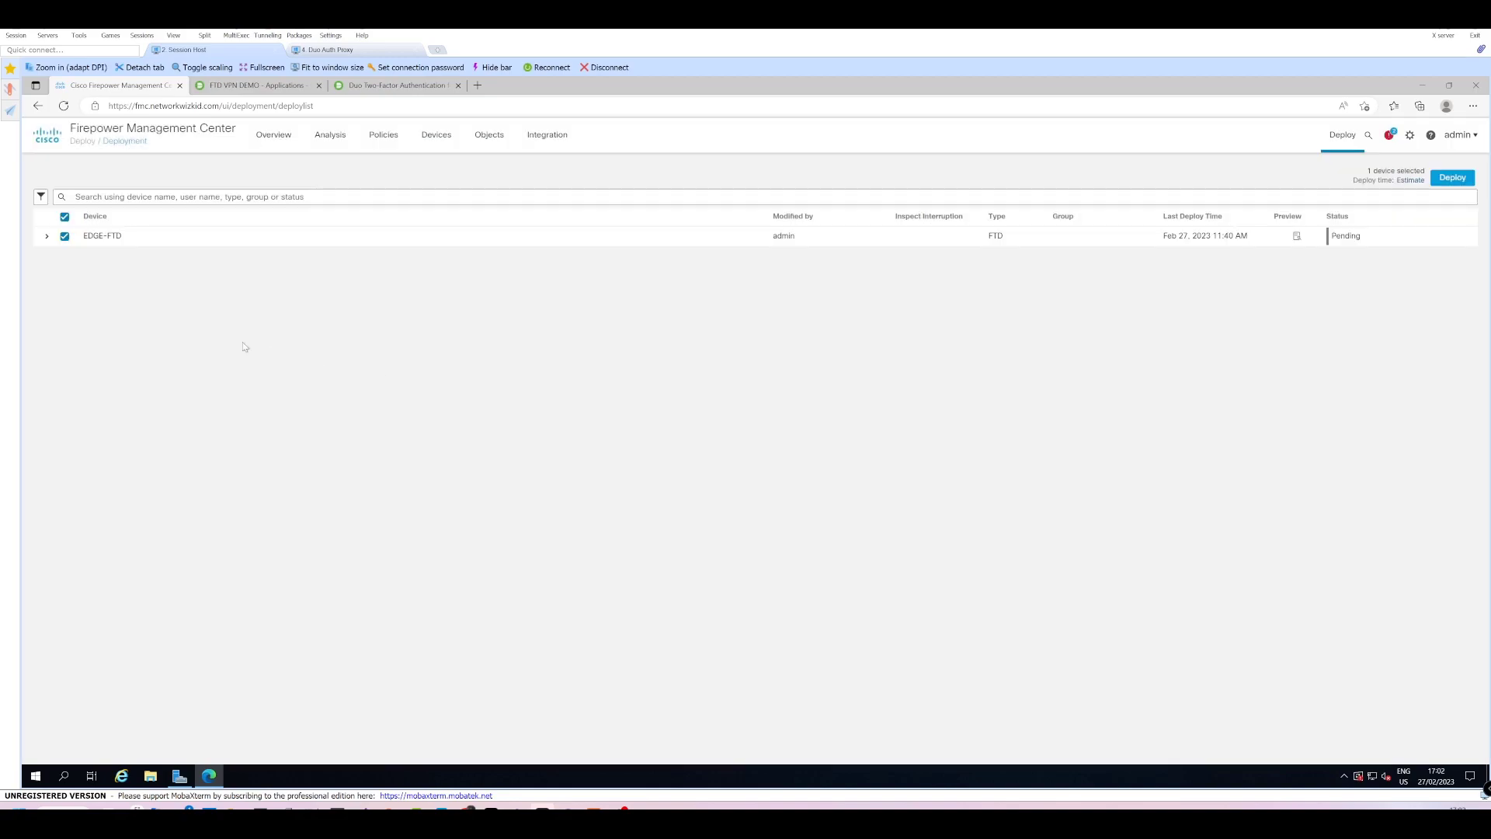
pyautogui.click(237, 85)
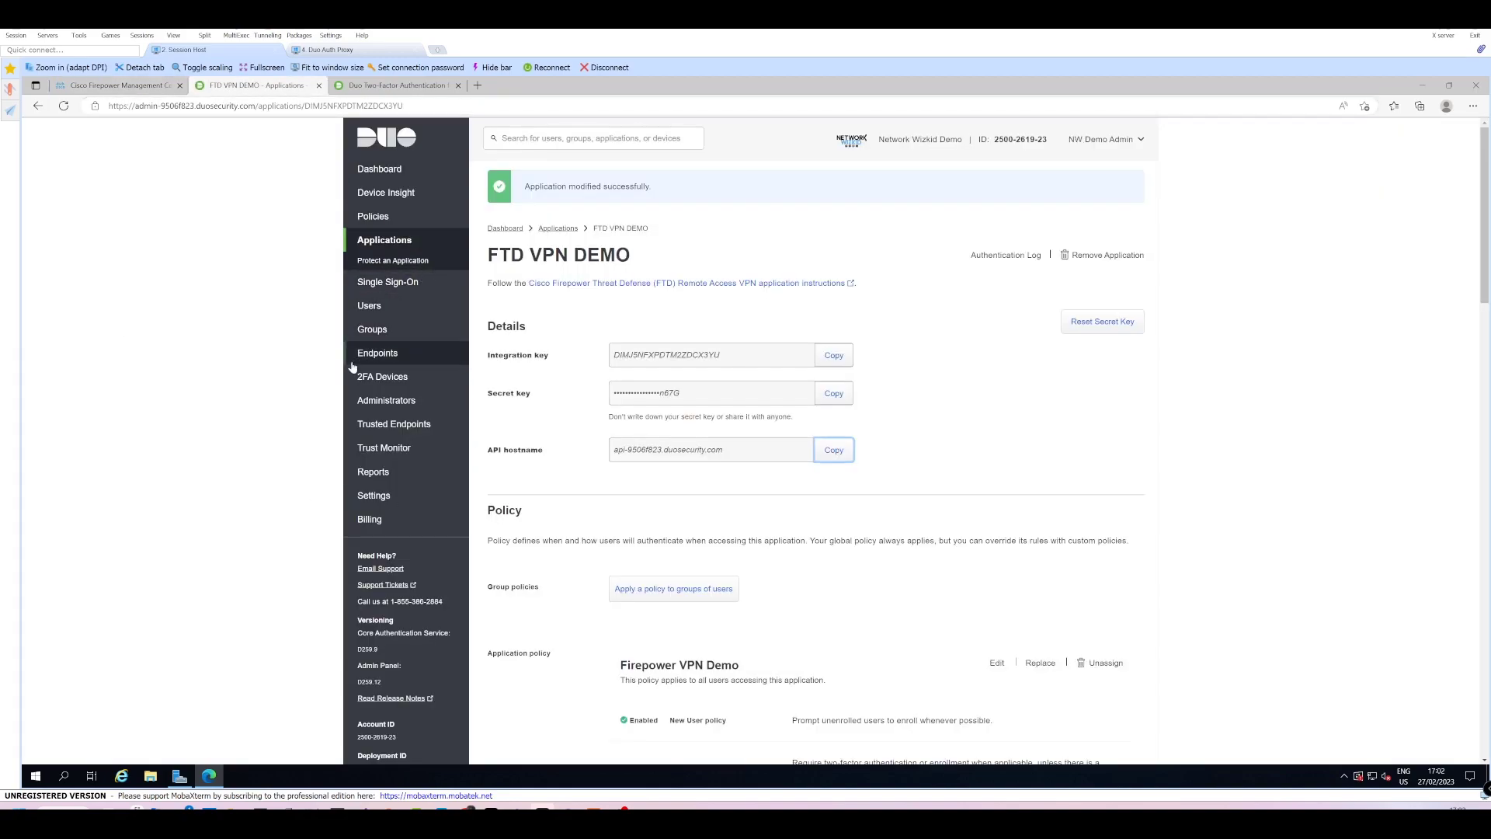
# Browse the Duo Users list of 37 users, 33 not enrolled, then go to Dashboard.
pyautogui.click(400, 306)
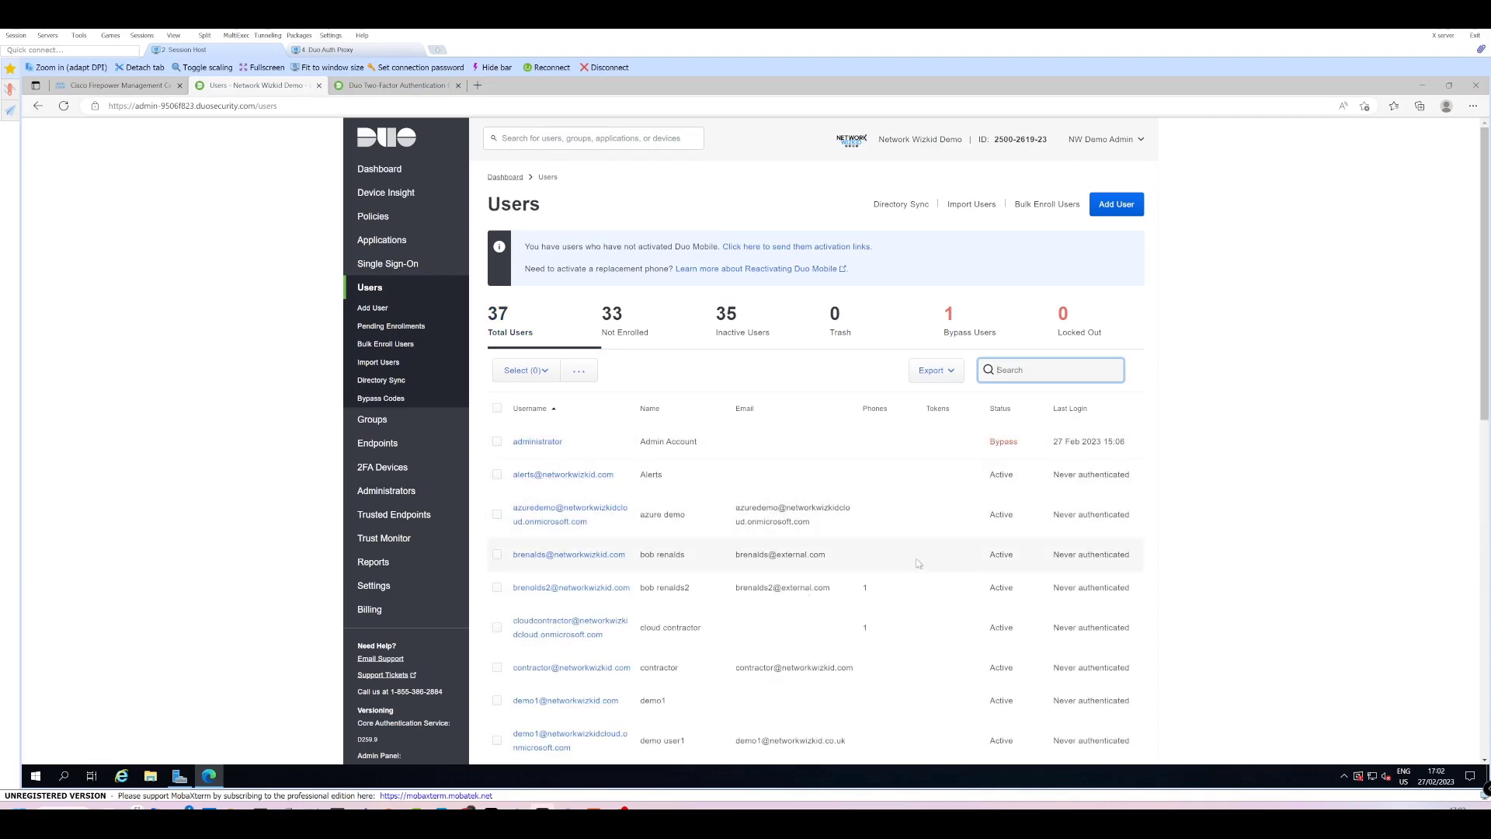
pyautogui.scroll(-1, 730, 626)
pyautogui.scroll(-6, 737, 600)
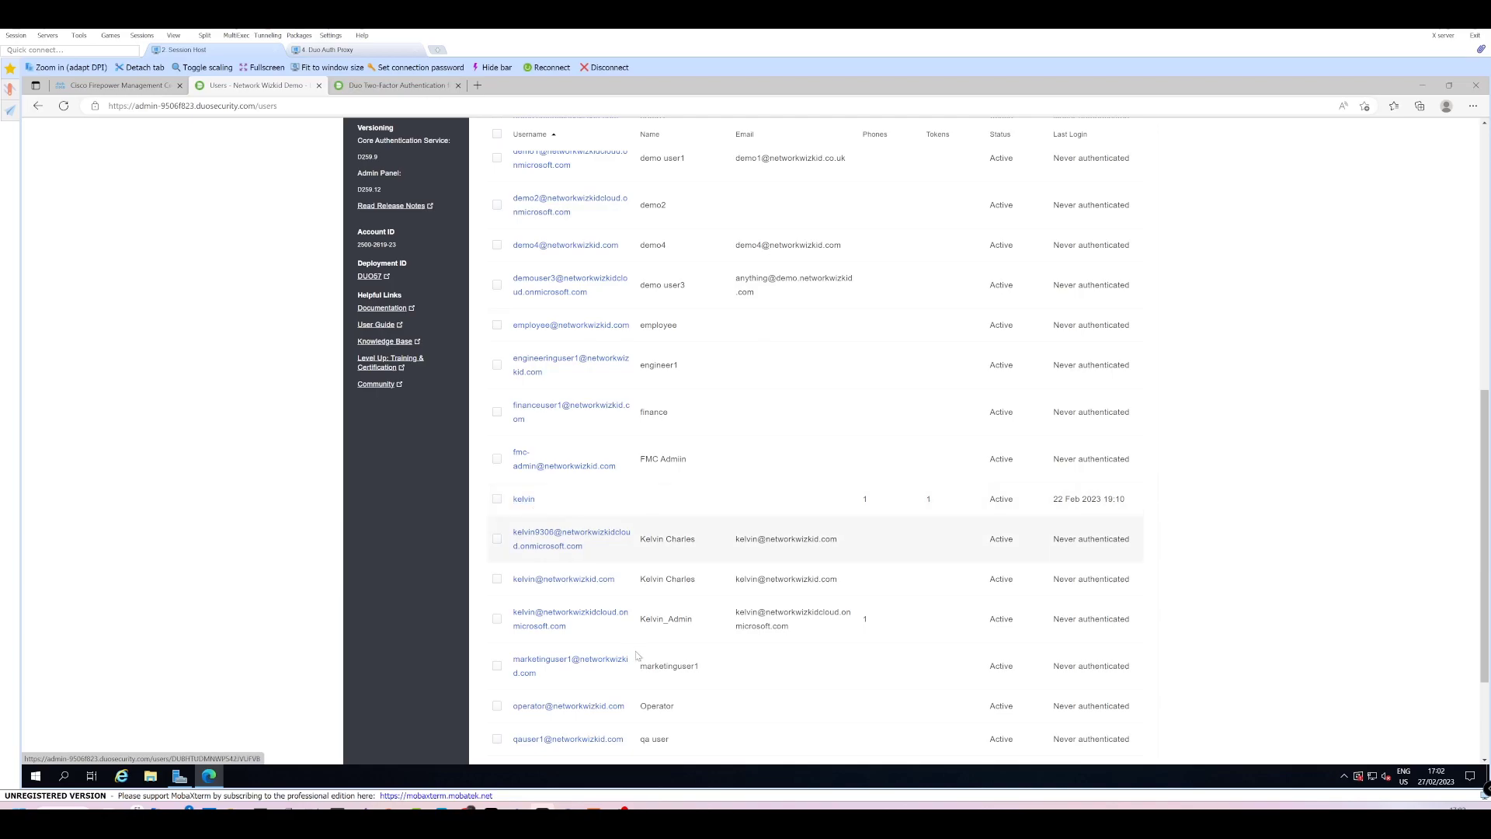
pyautogui.scroll(3, 860, 556)
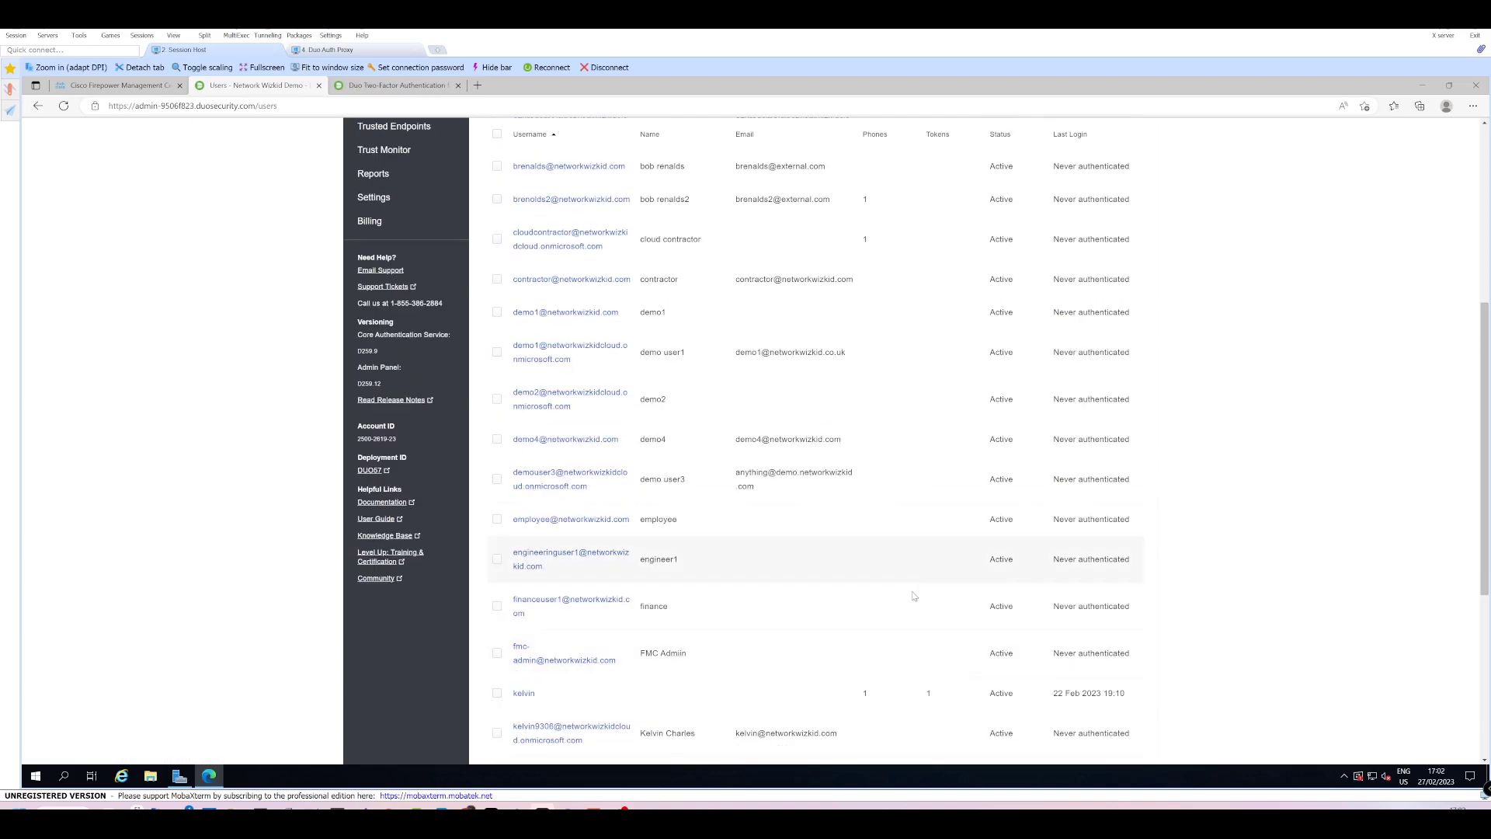
pyautogui.scroll(-1, 892, 652)
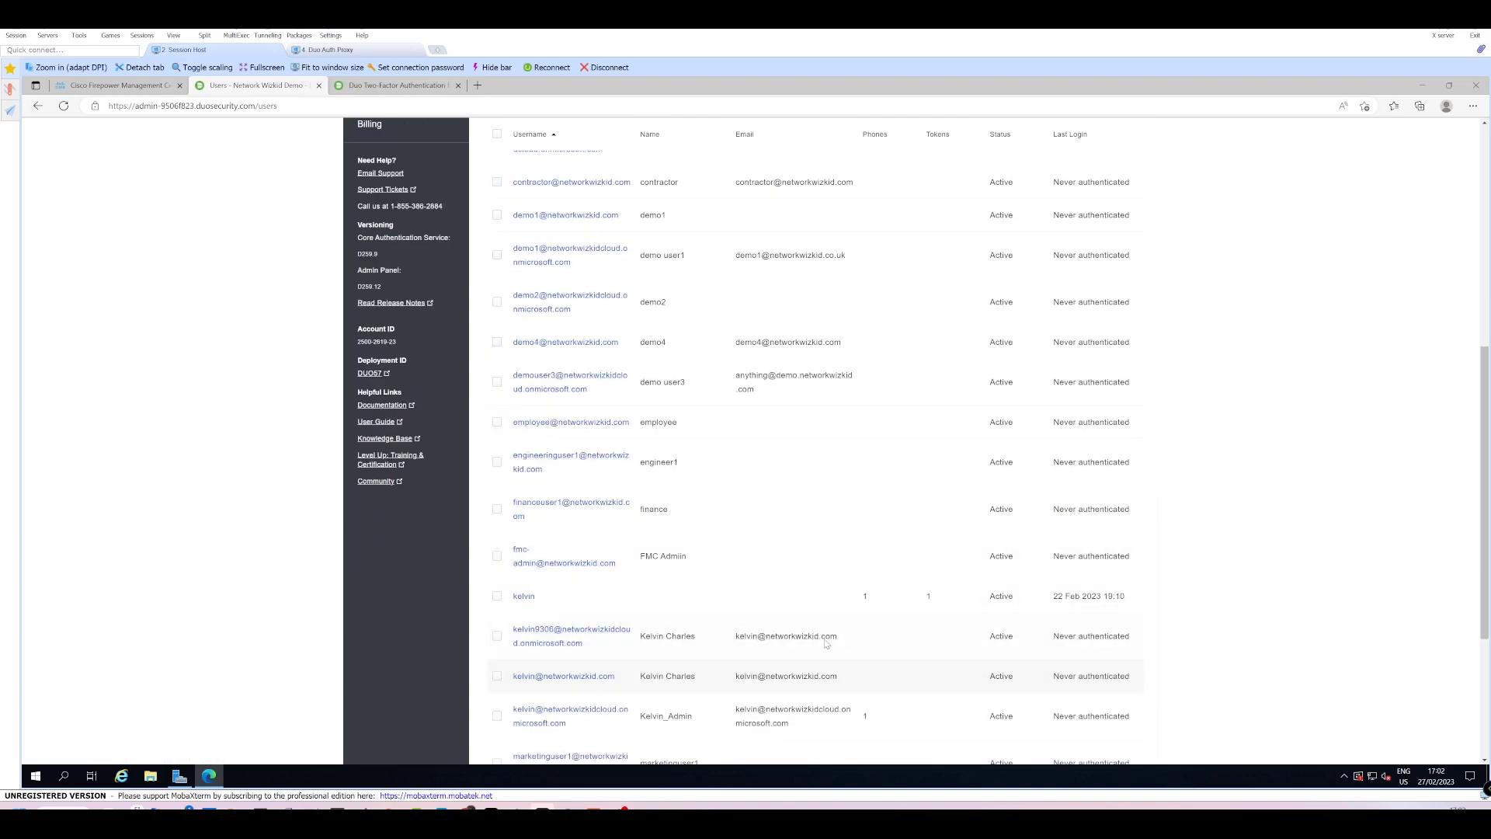
pyautogui.scroll(5, 759, 559)
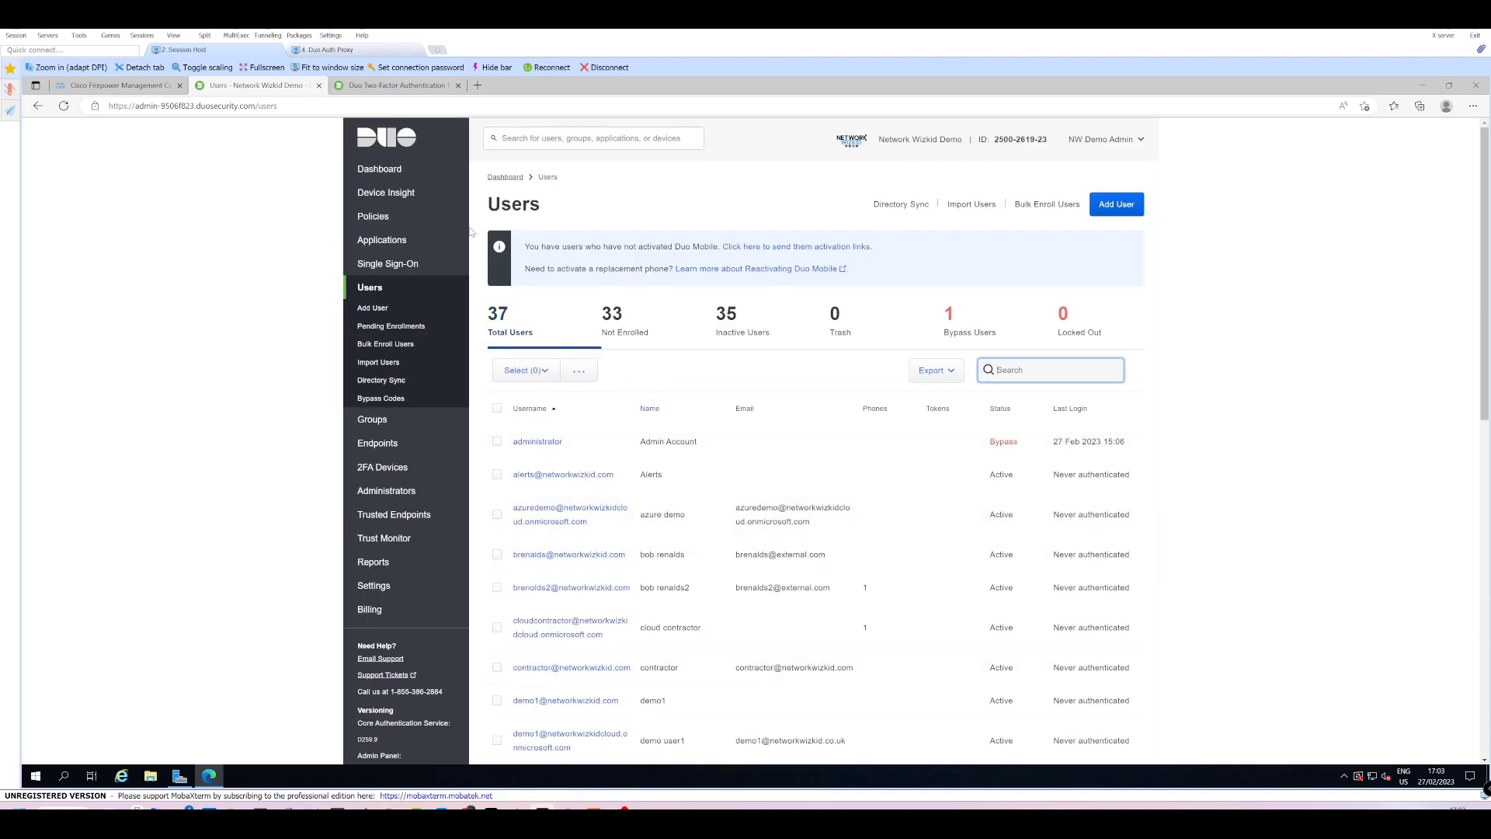
pyautogui.click(395, 170)
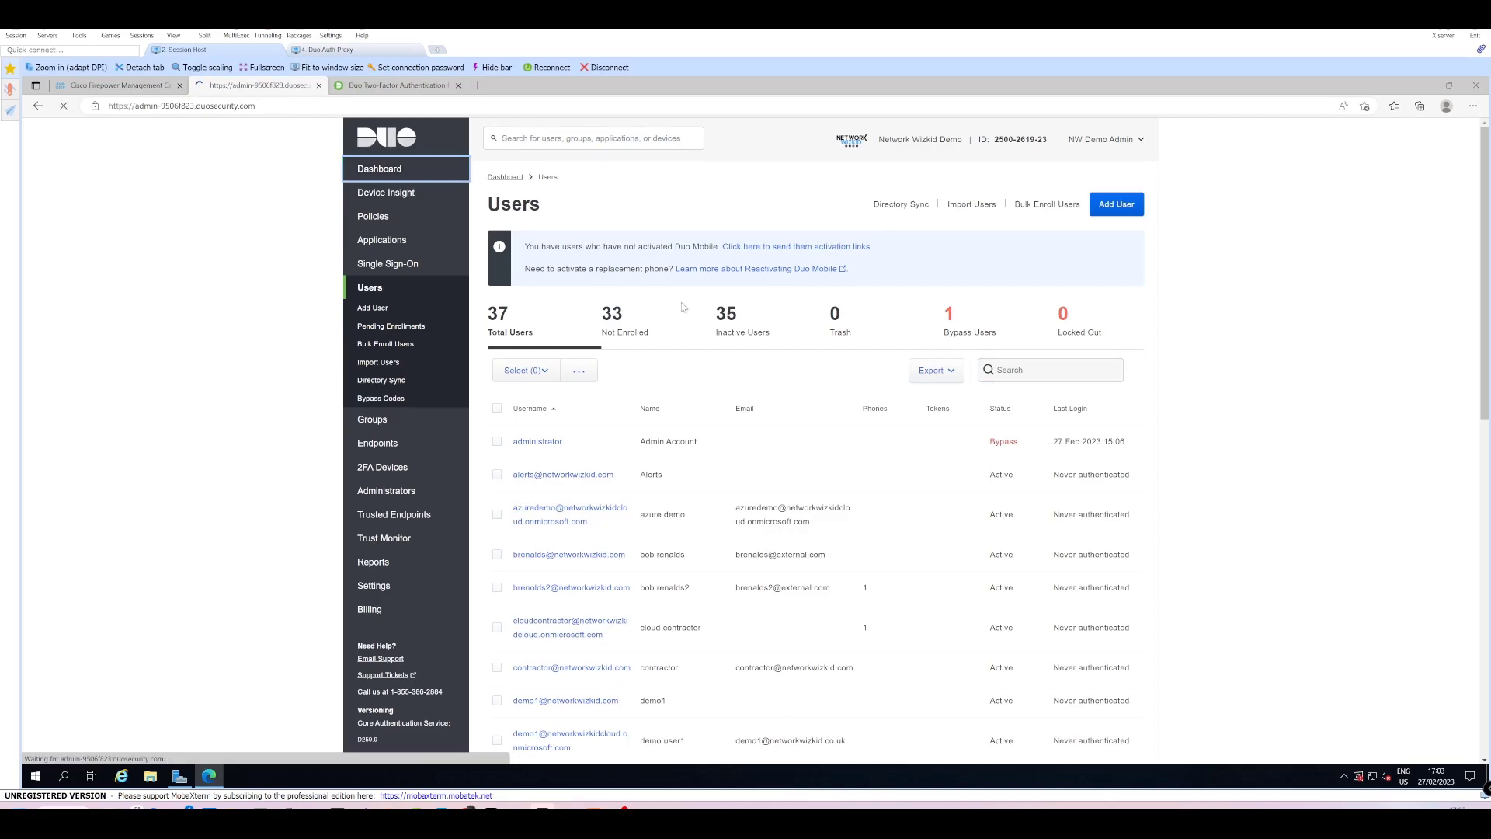
pyautogui.click(478, 85)
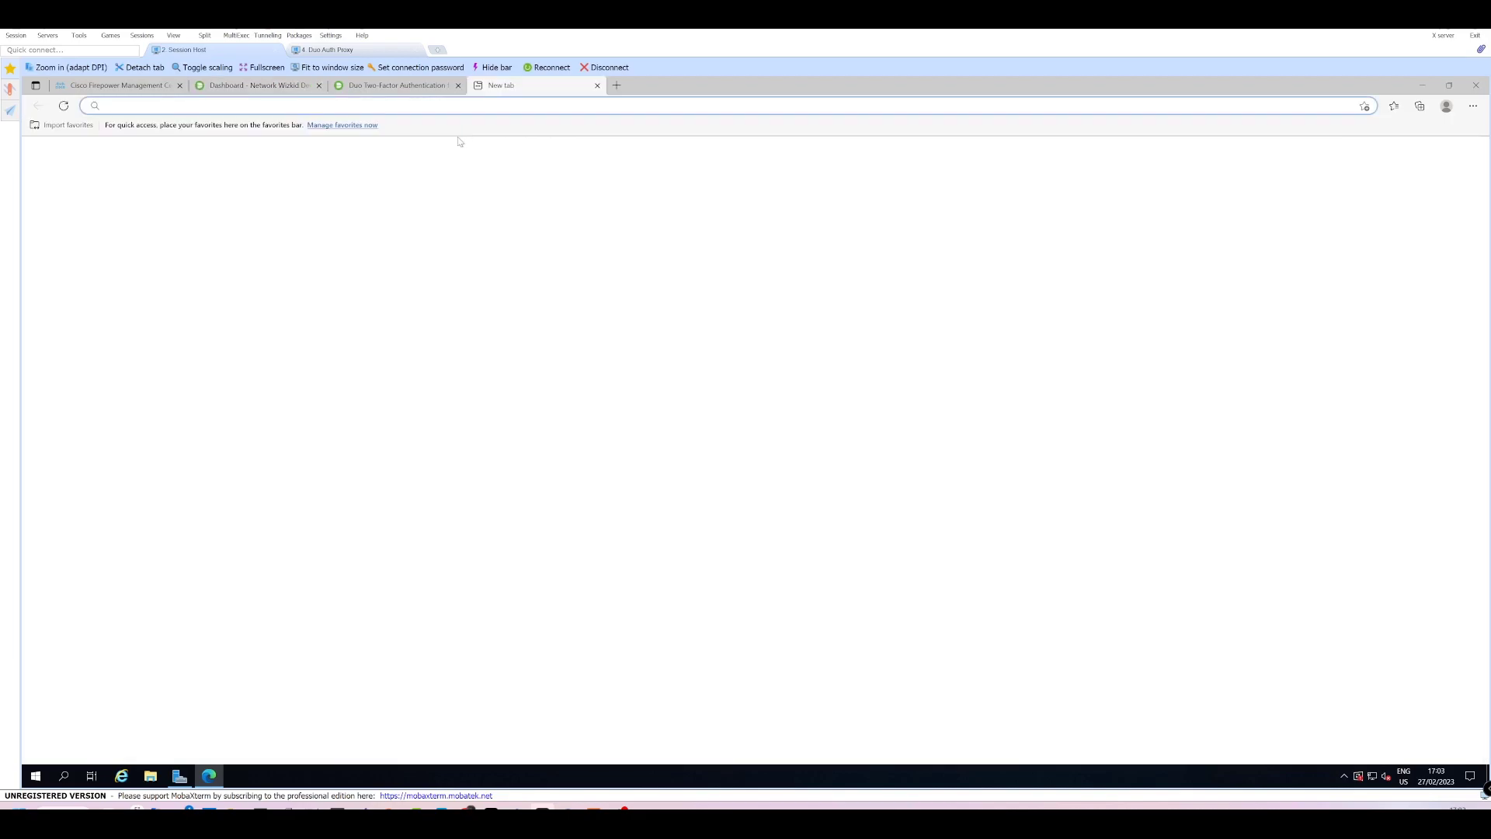
pyautogui.write('https')
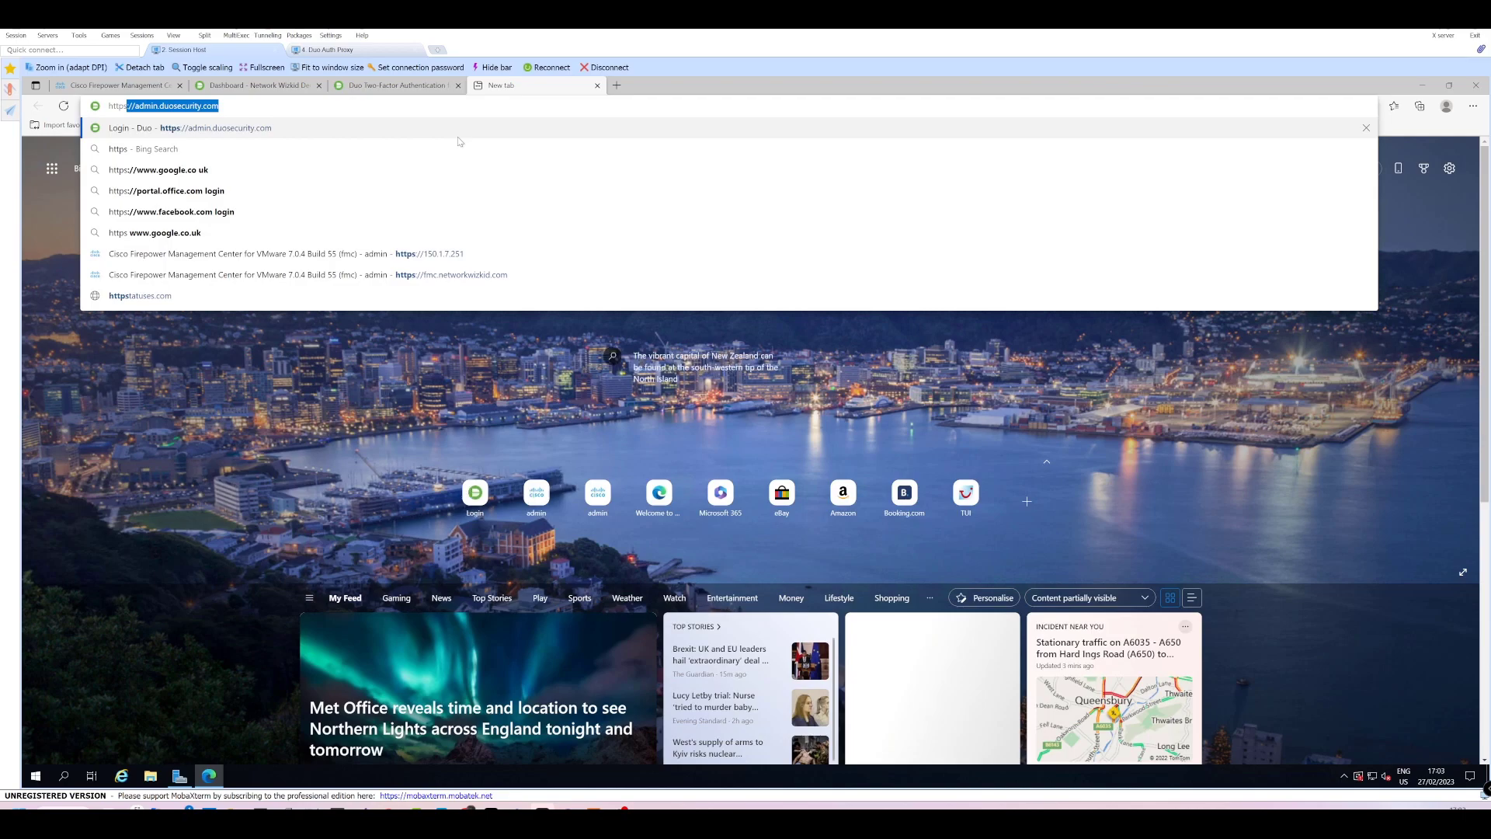
pyautogui.write('://12.0.0.1')
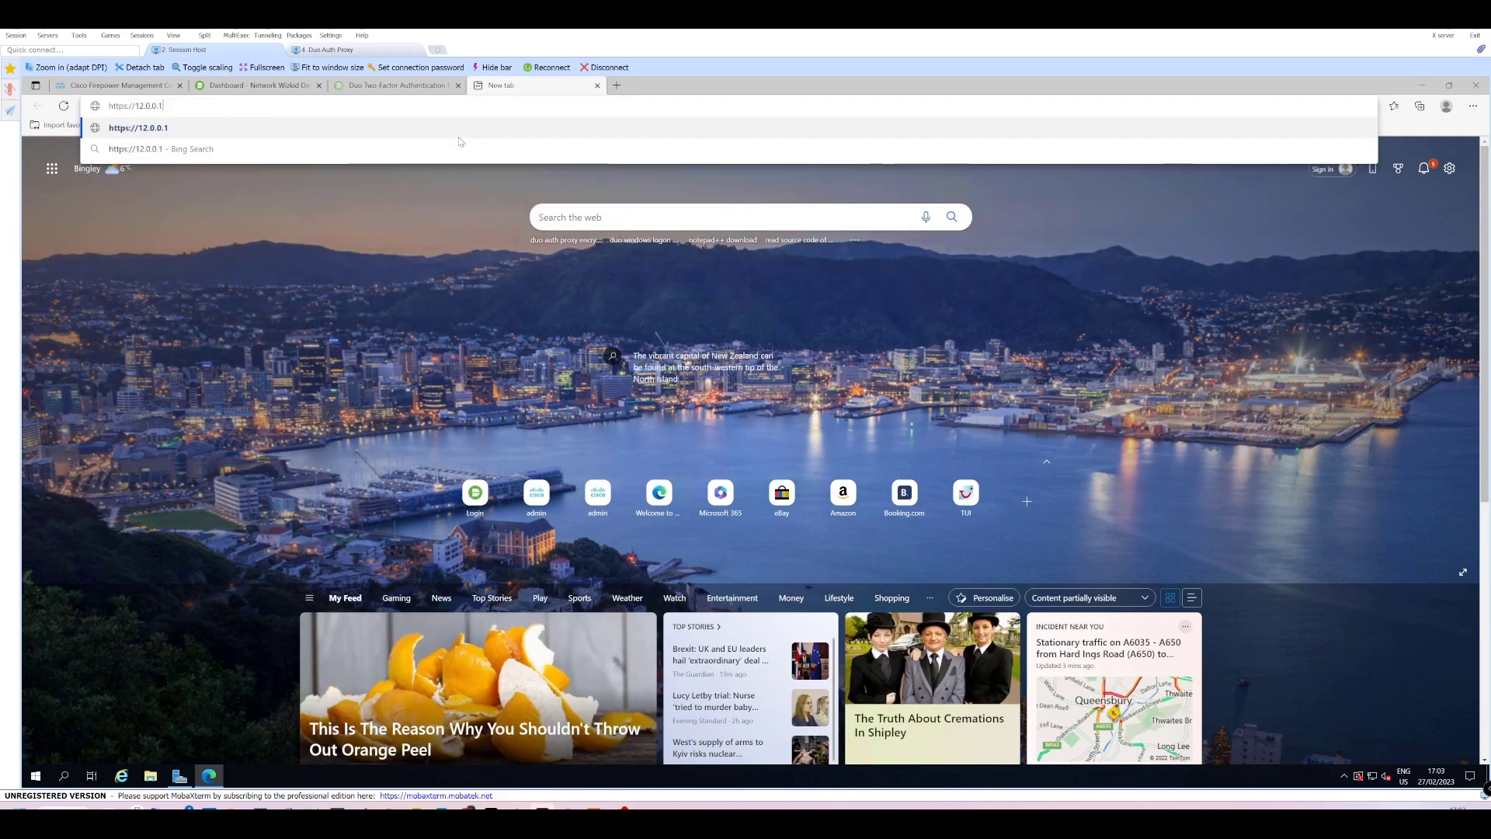
pyautogui.press('Return')
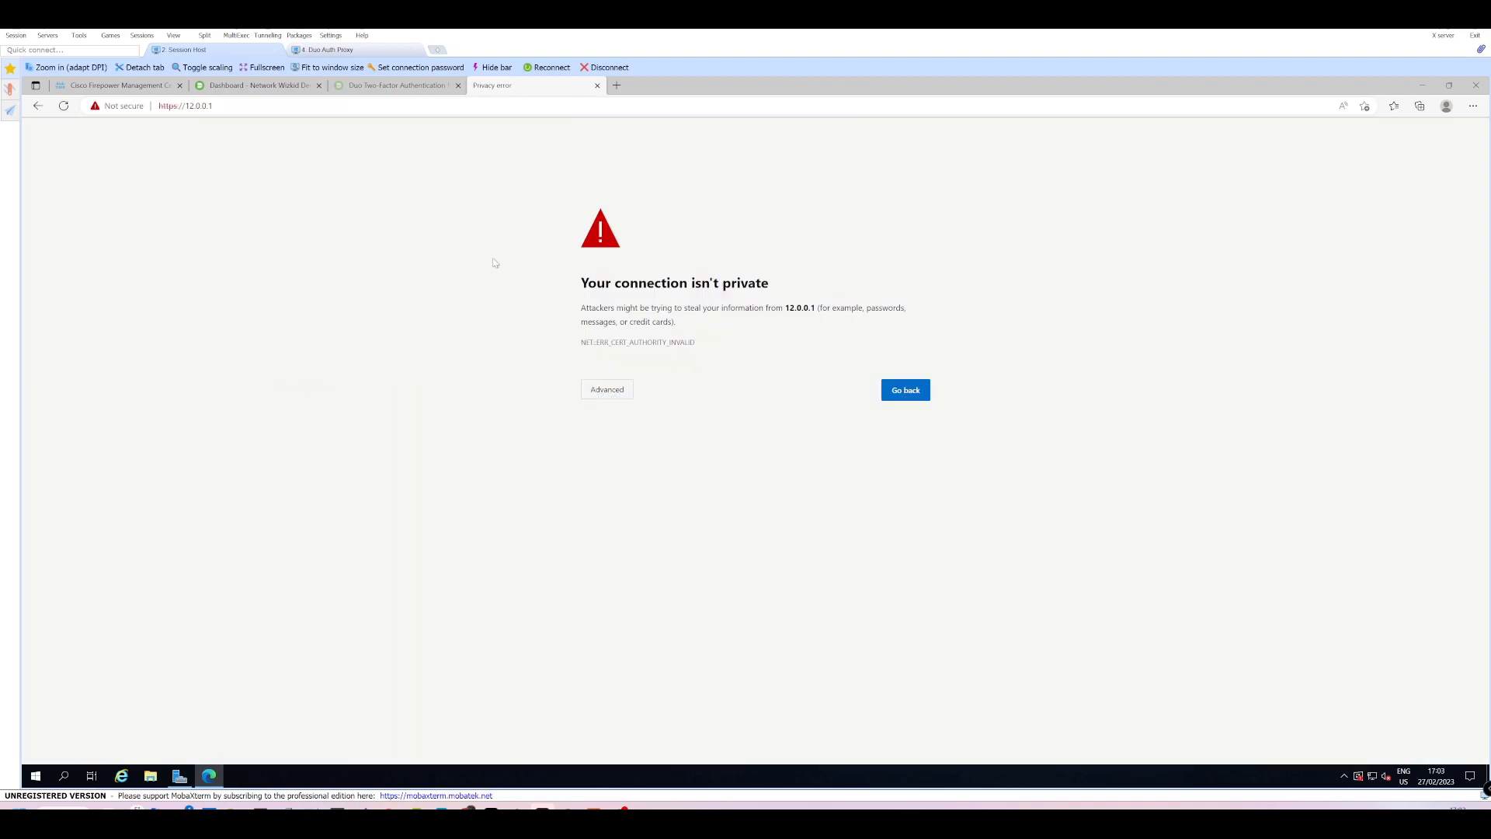
pyautogui.click(607, 393)
pyautogui.click(633, 480)
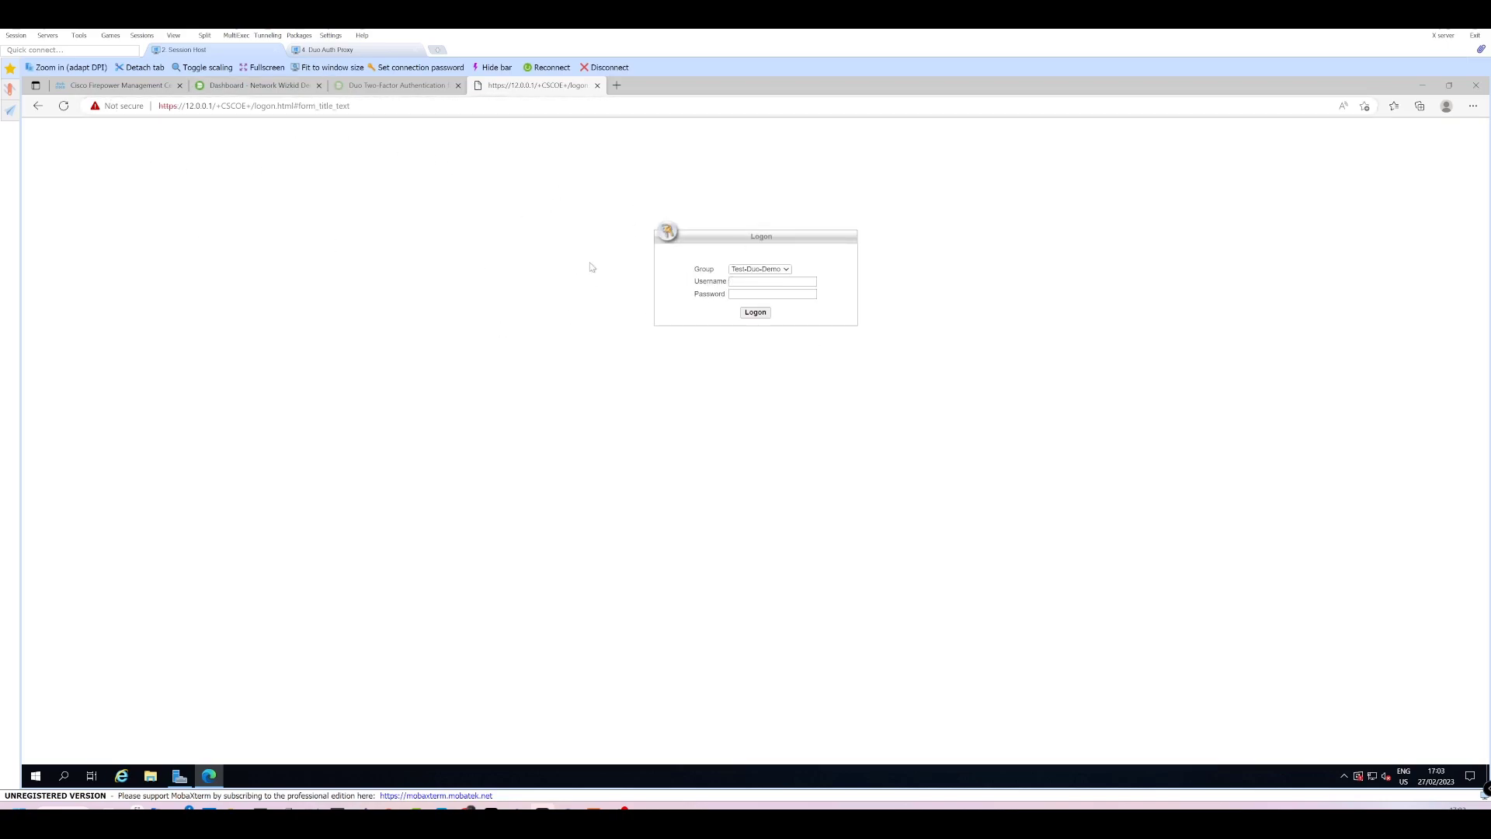
# Choose the Test-Duo-Demo group and enter the VPN username on the portal login.
pyautogui.click(784, 269)
pyautogui.click(772, 282)
pyautogui.click(779, 272)
pyautogui.click(695, 260)
pyautogui.click(759, 282)
pyautogui.write('kelvin')
pyautogui.press('Tab')
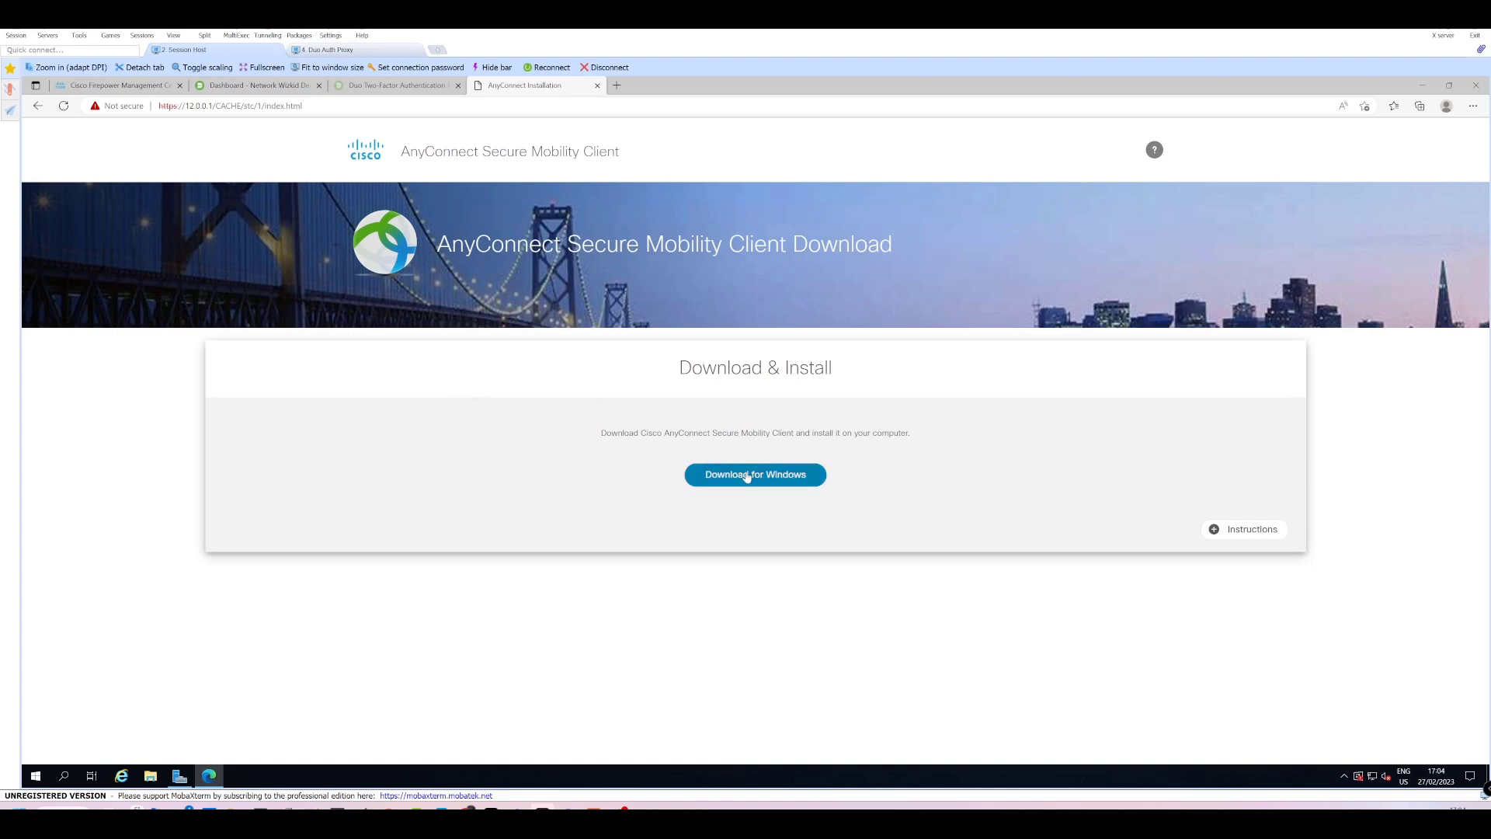
# Check FMC deployment progress, then download and launch the AnyConnect installer for Windows.
pyautogui.click(117, 86)
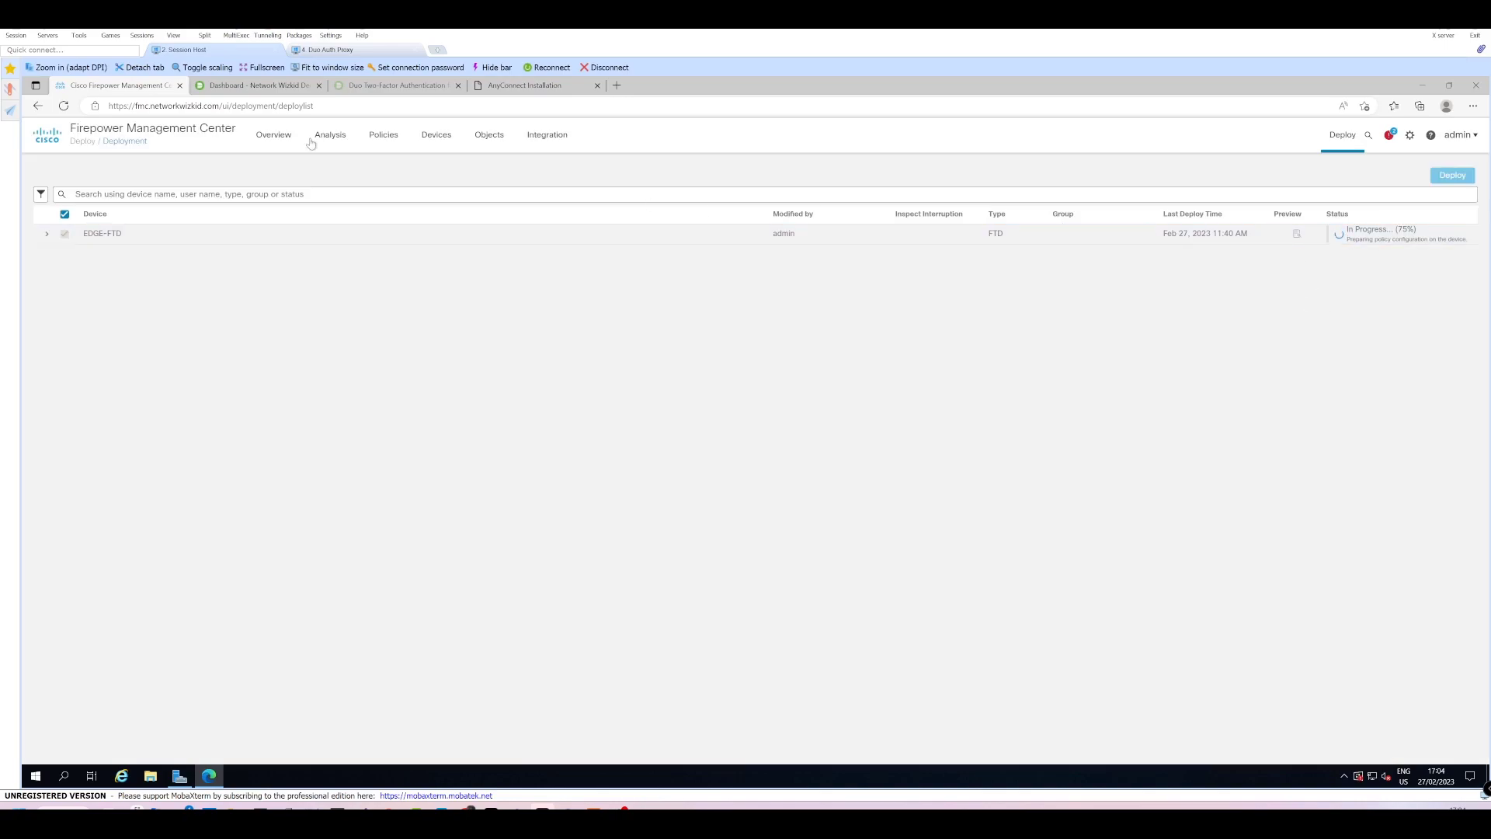
pyautogui.click(525, 85)
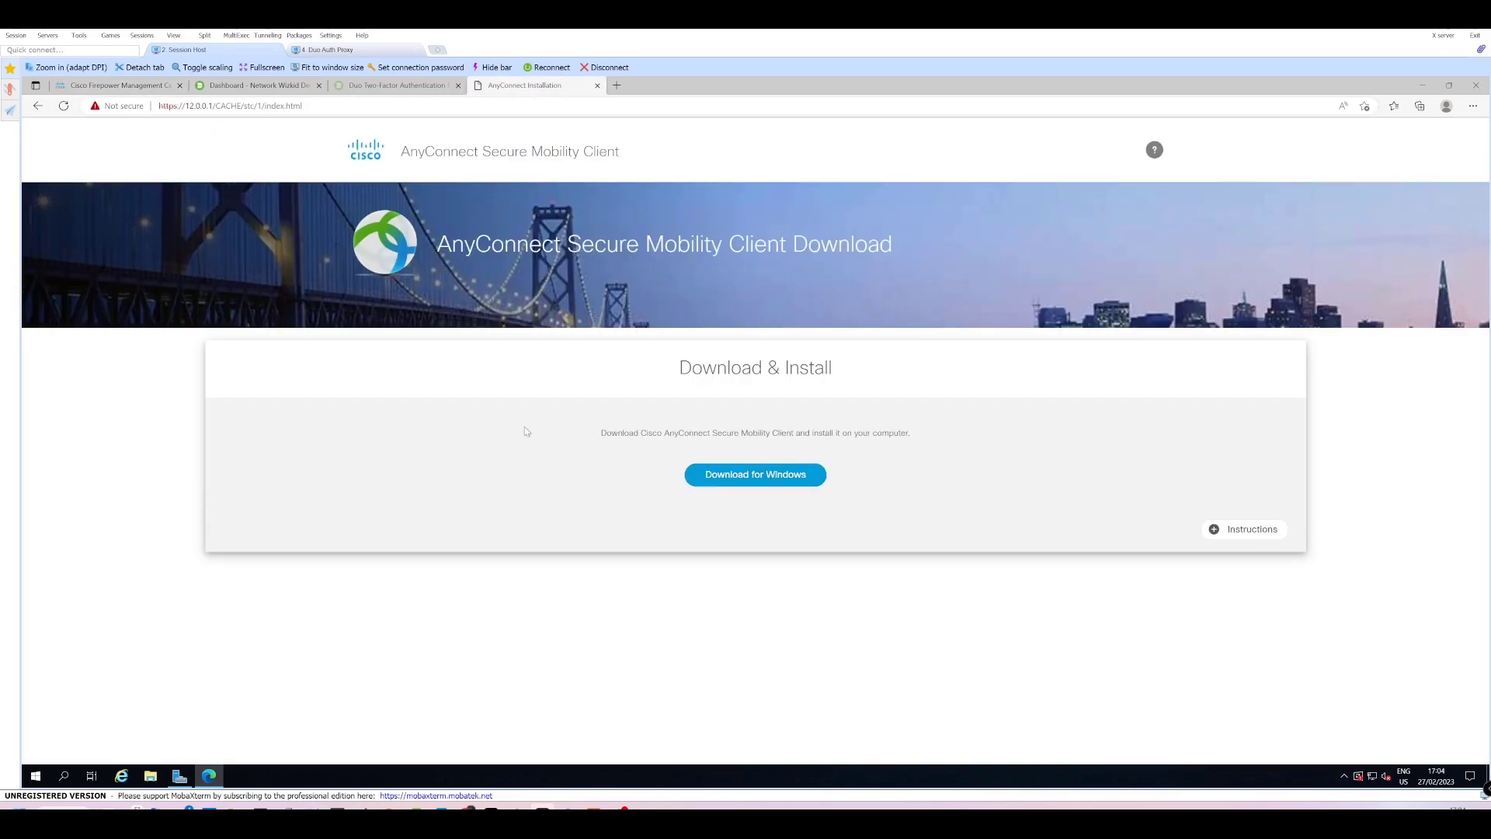
pyautogui.click(821, 473)
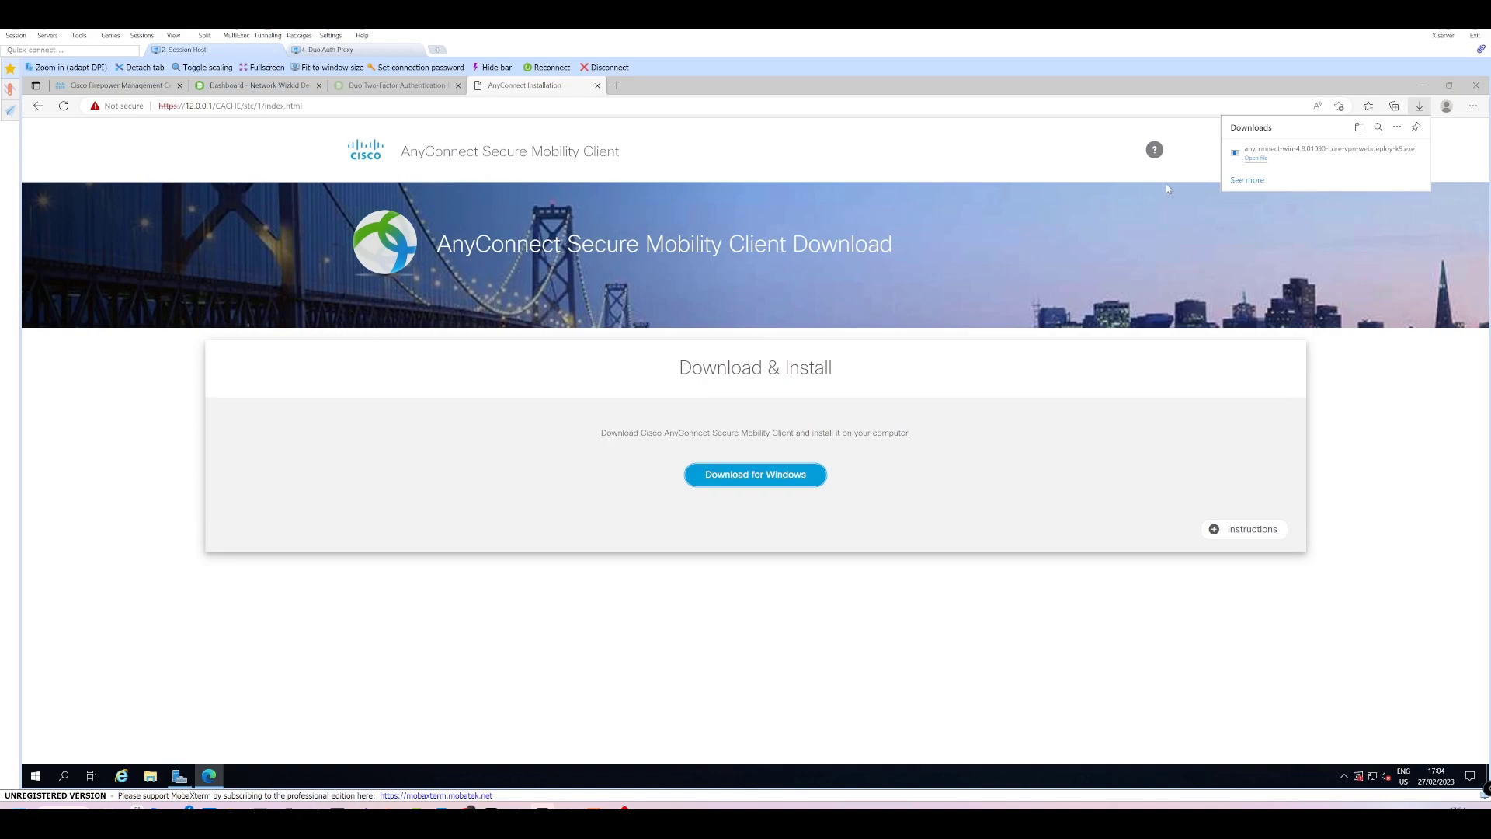
pyautogui.click(1287, 154)
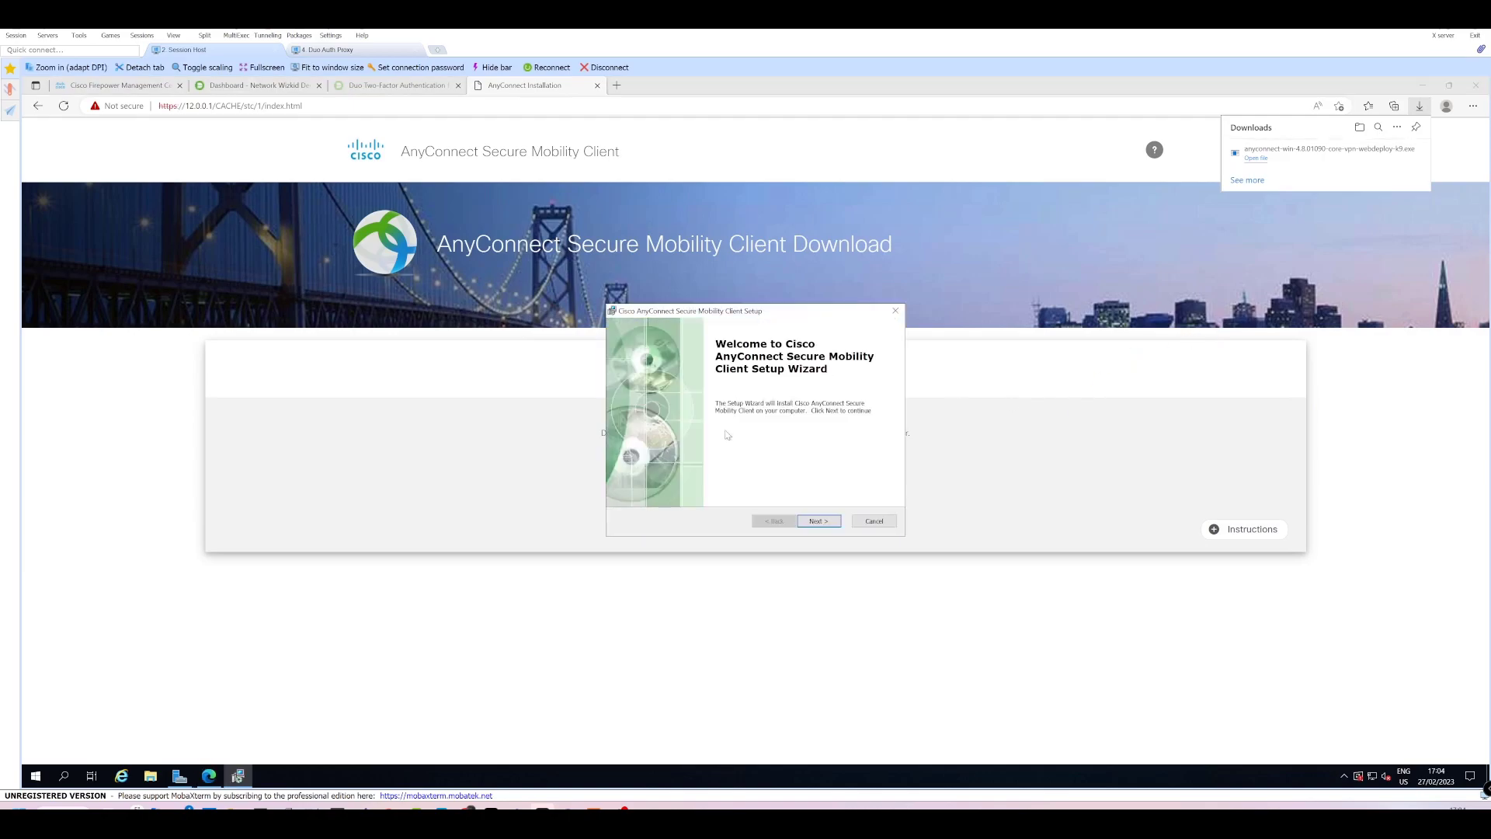
# Install AnyConnect, accepting the licence and UAC prompt, then close the installation tab.
pyautogui.click(818, 521)
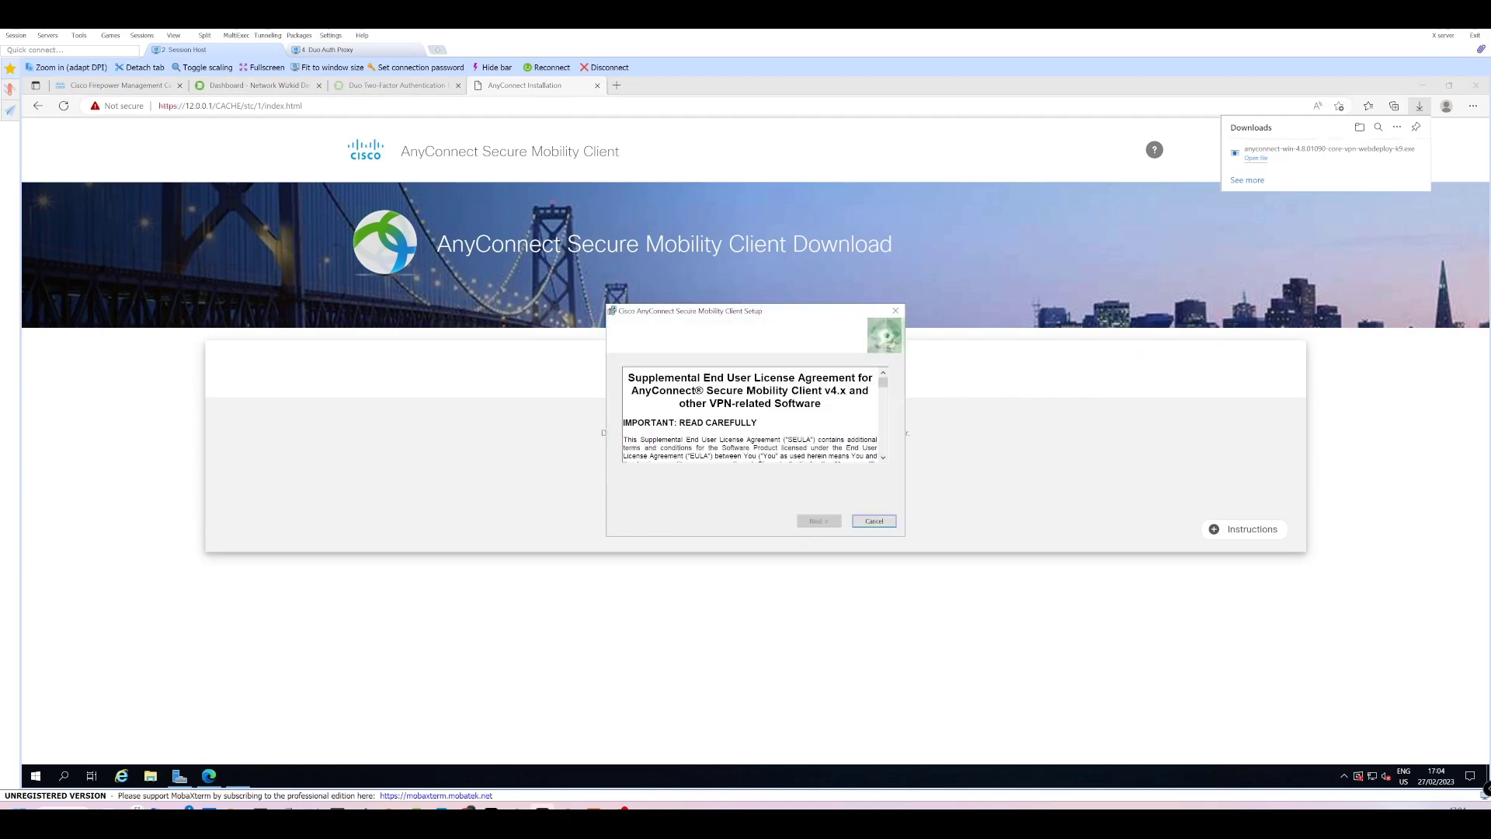
pyautogui.click(719, 475)
pyautogui.click(819, 521)
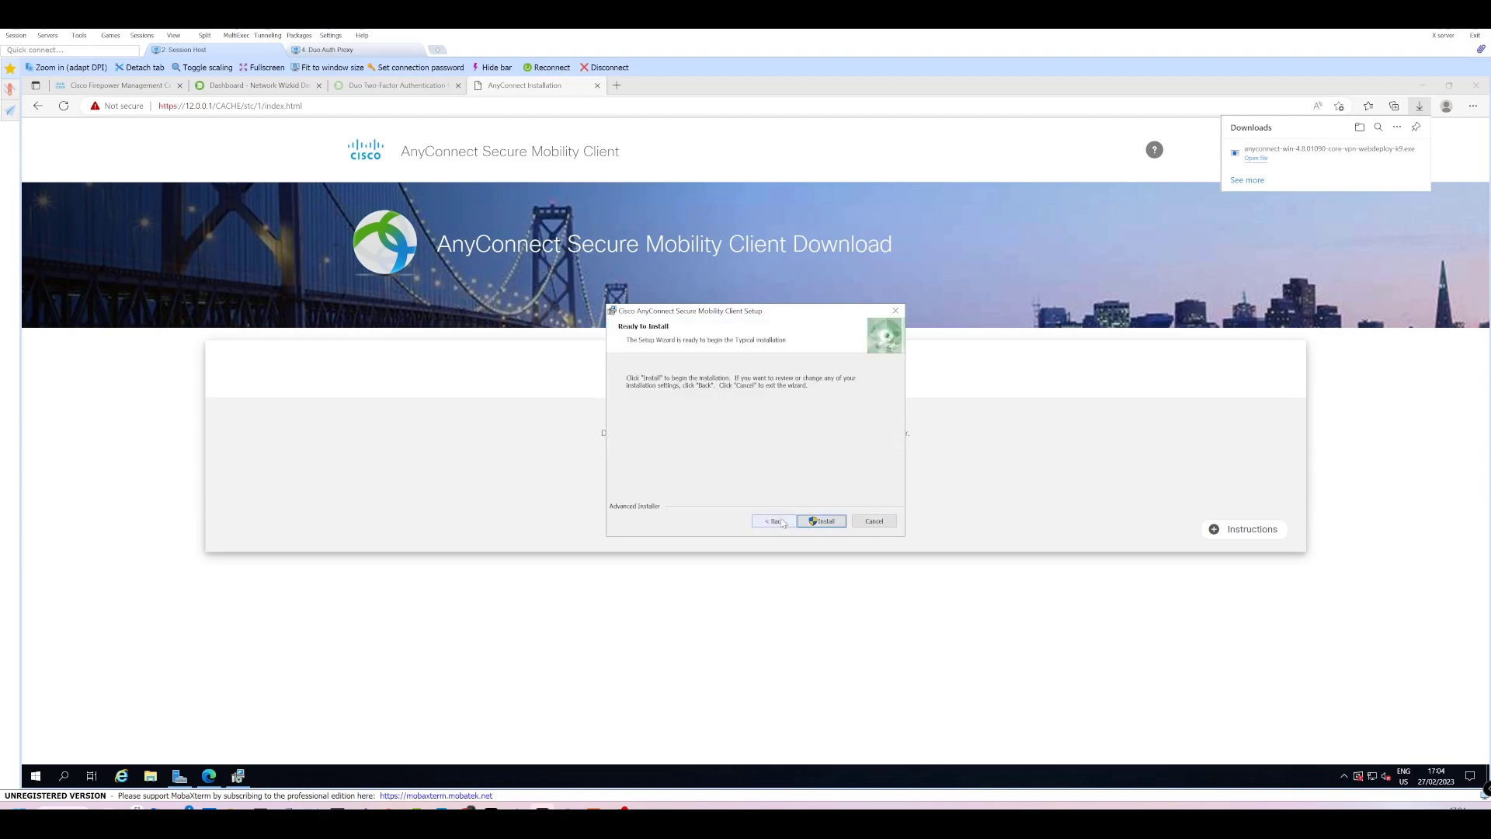
pyautogui.click(818, 521)
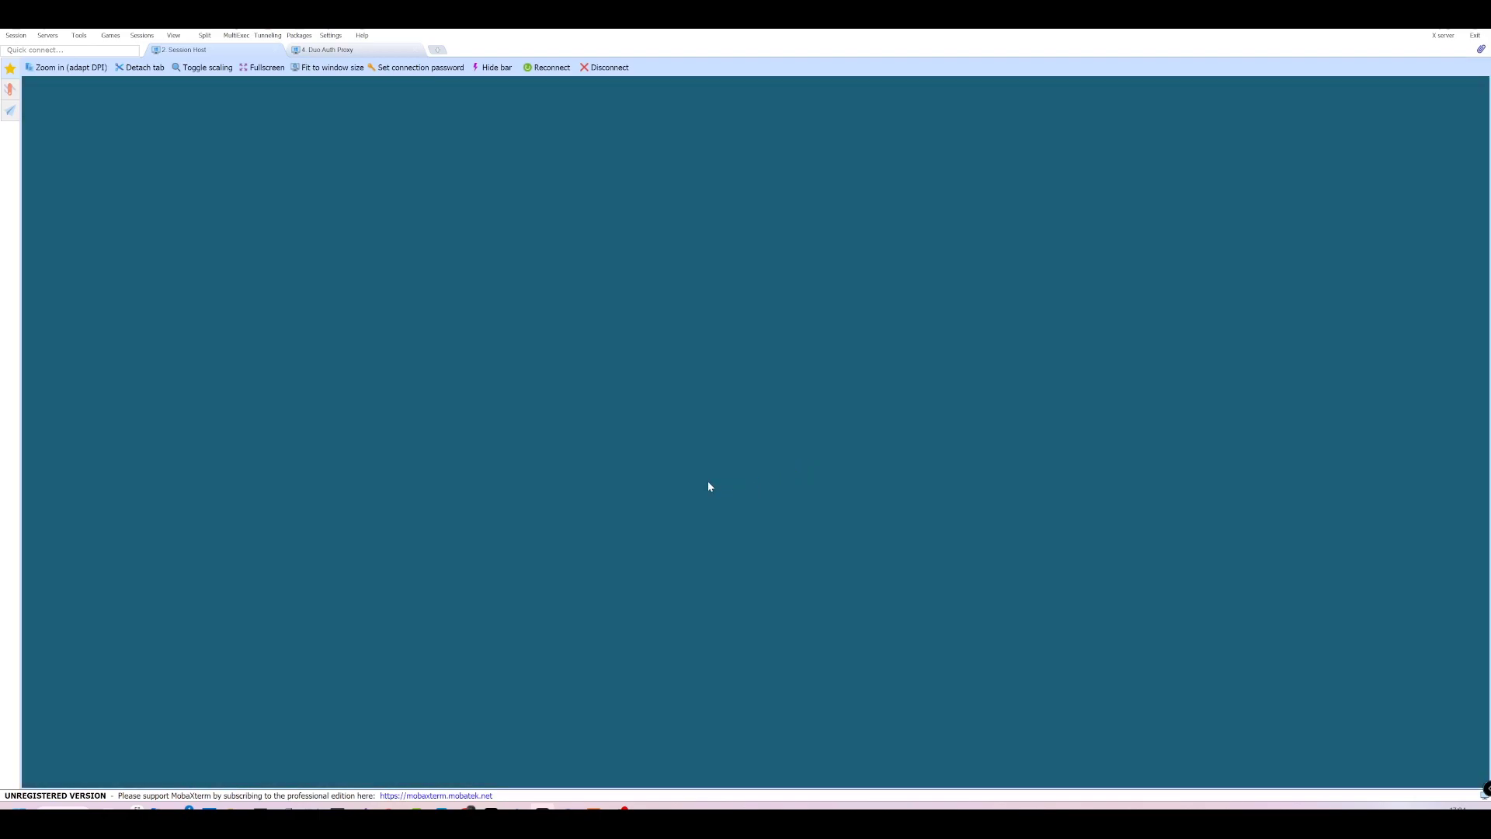
pyautogui.click(696, 518)
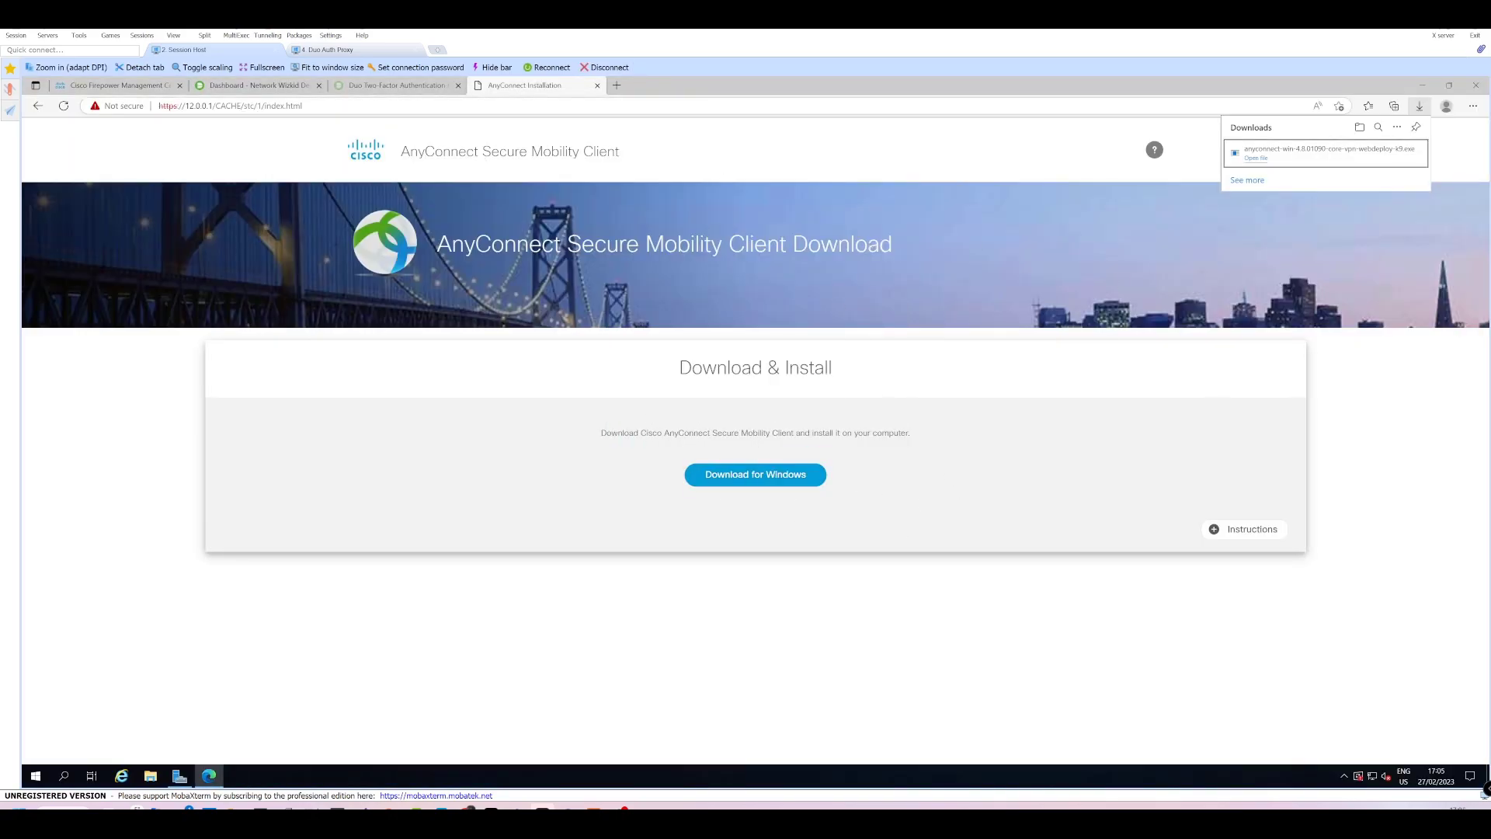
pyautogui.click(597, 87)
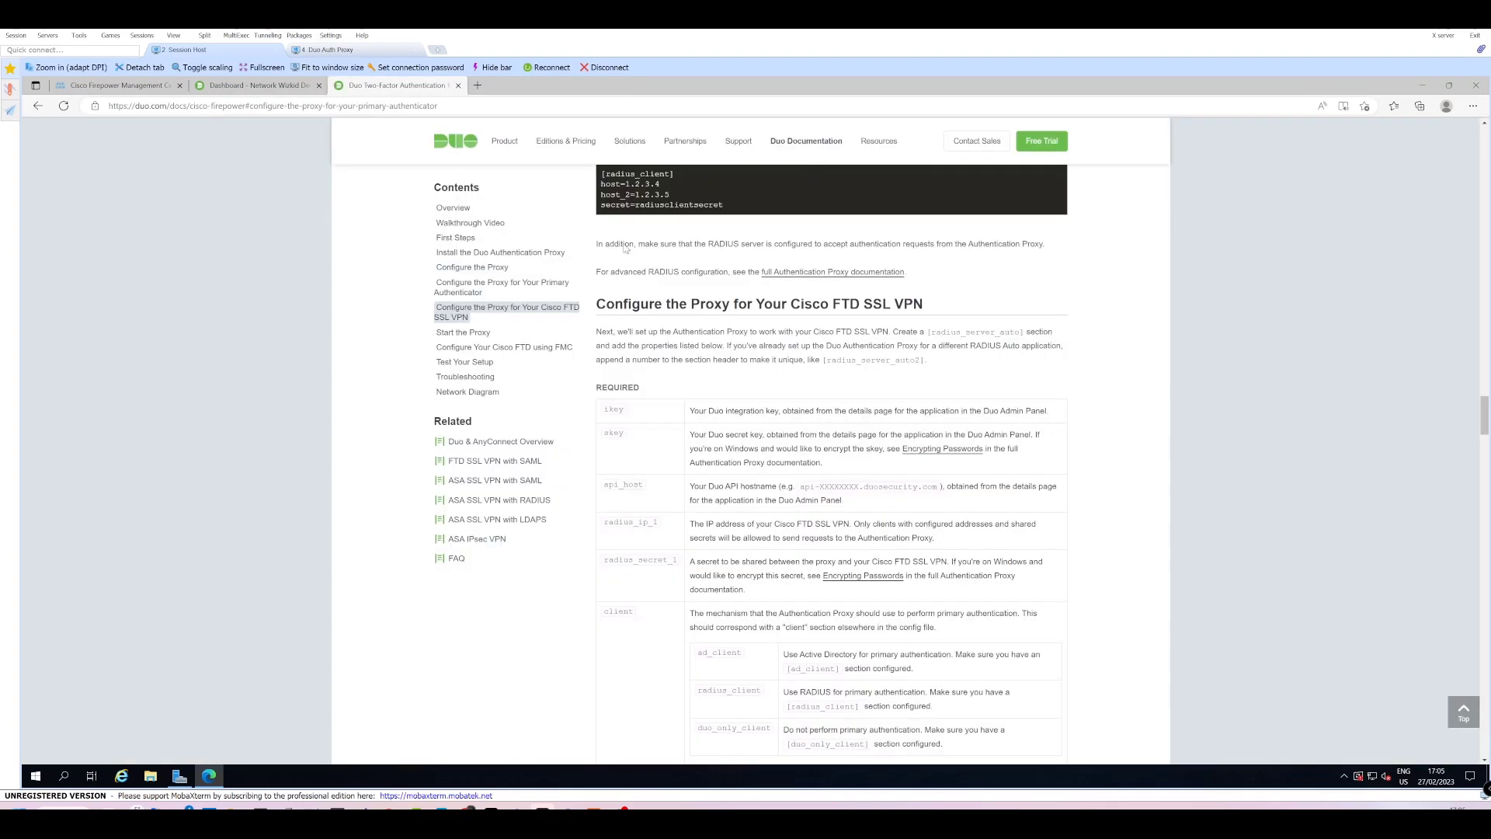
# Open the Duo Authentication Log under Reports.
pyautogui.click(249, 86)
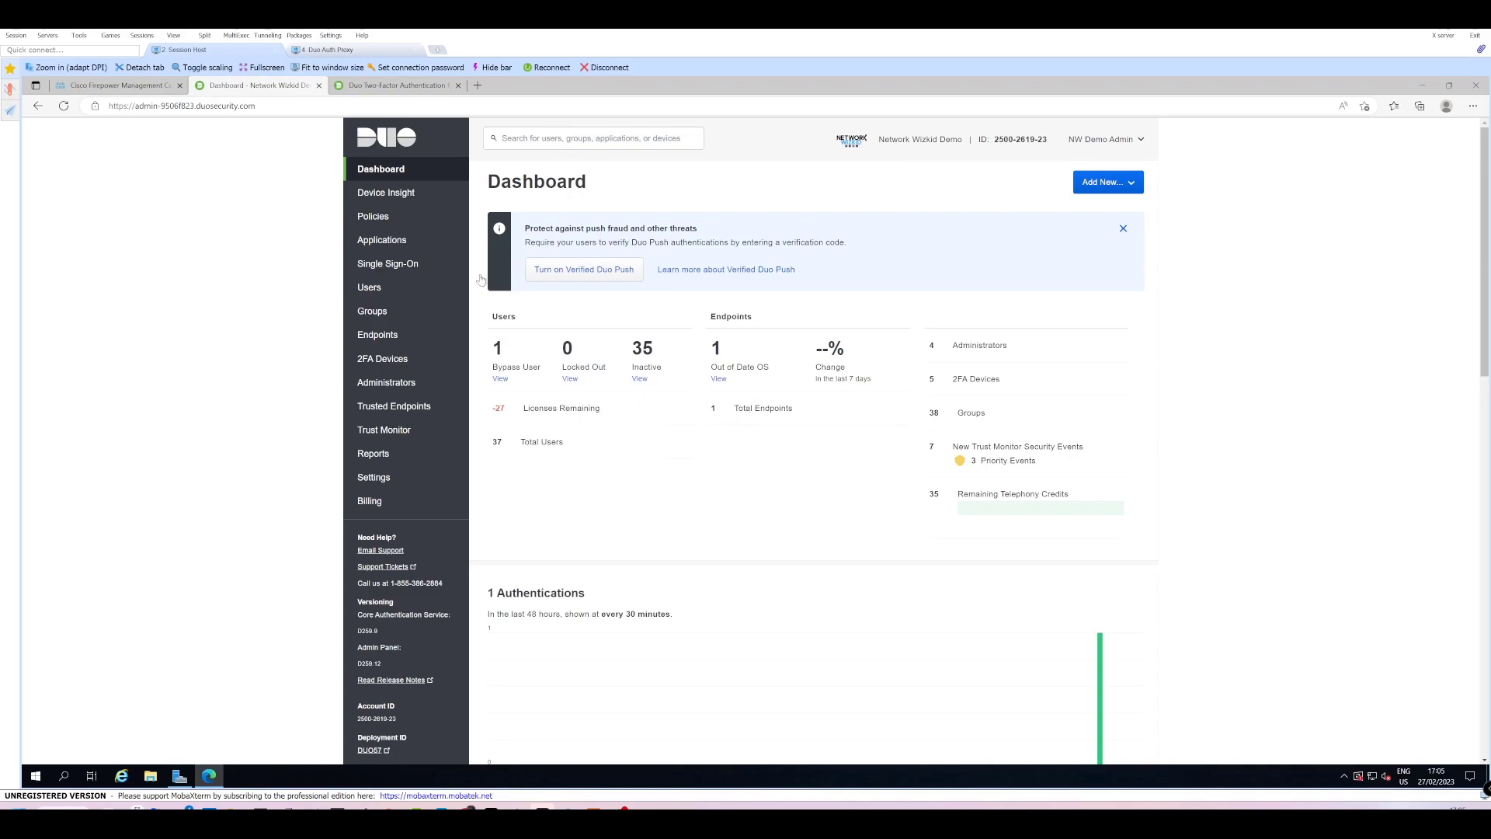
pyautogui.click(355, 451)
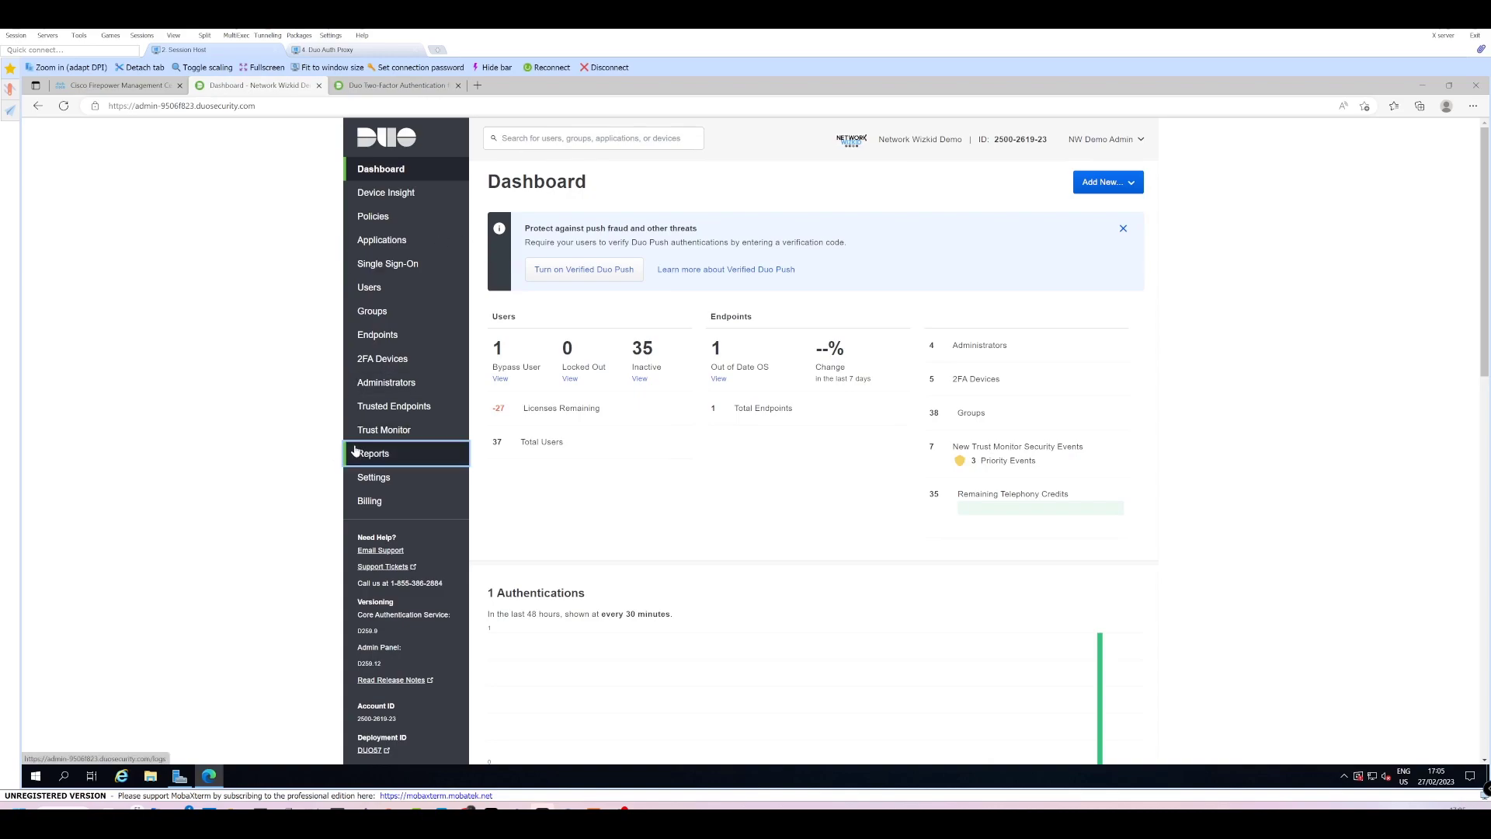
pyautogui.click(394, 455)
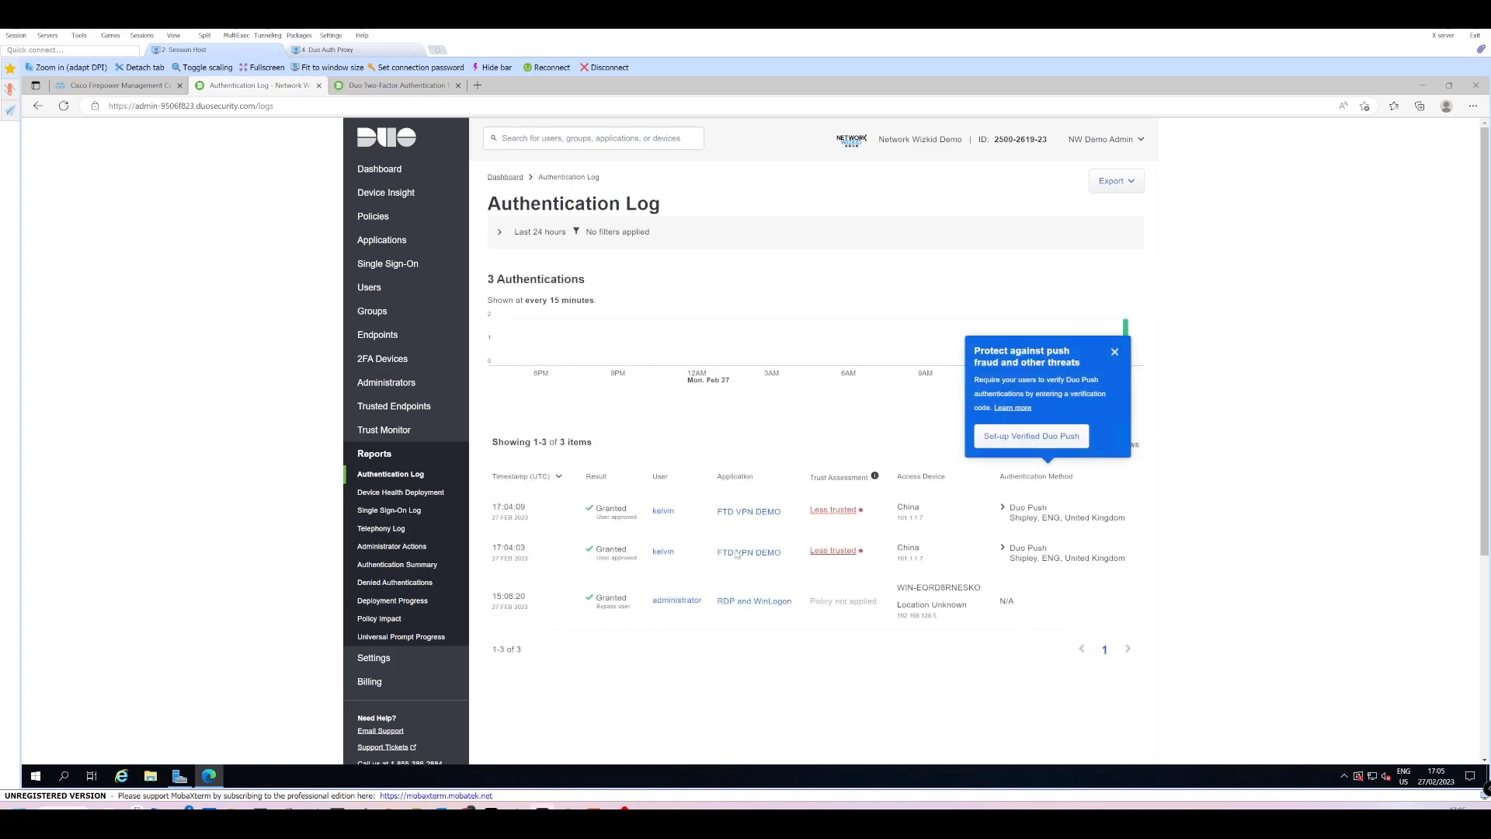
# Highlight the two granted FTD VPN DEMO push entries, then return to the Firepower deployment list.
pyautogui.moveTo(495, 464); pyautogui.dragTo(641, 554)
pyautogui.click(987, 552)
pyautogui.moveTo(1103, 559); pyautogui.dragTo(948, 550)
pyautogui.click(953, 552)
pyautogui.click(116, 85)
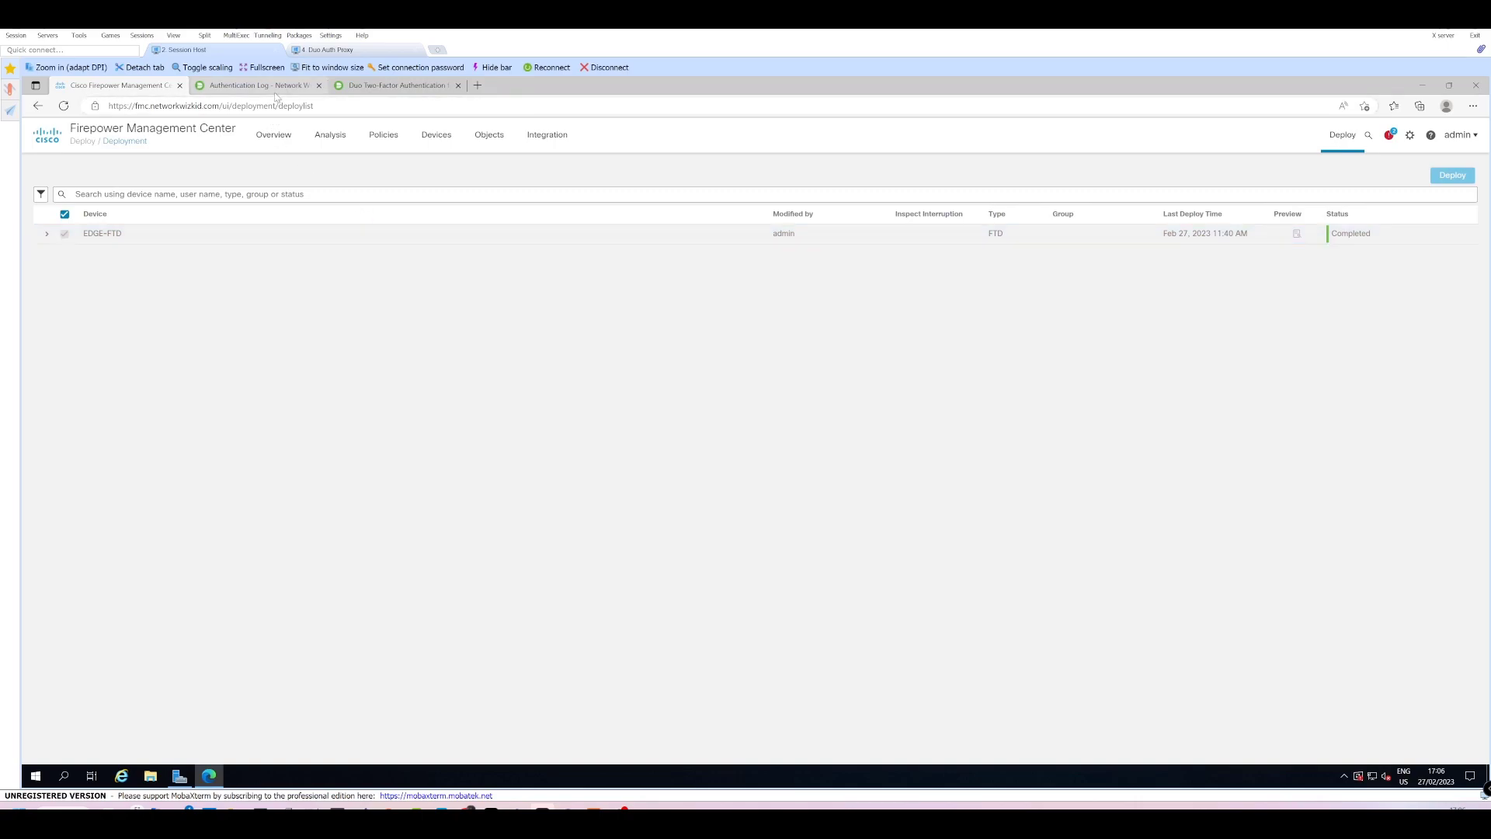
# Launch Cisco AnyConnect Secure Mobility Client from the Start menu's recently added programs.
pyautogui.click(1345, 777)
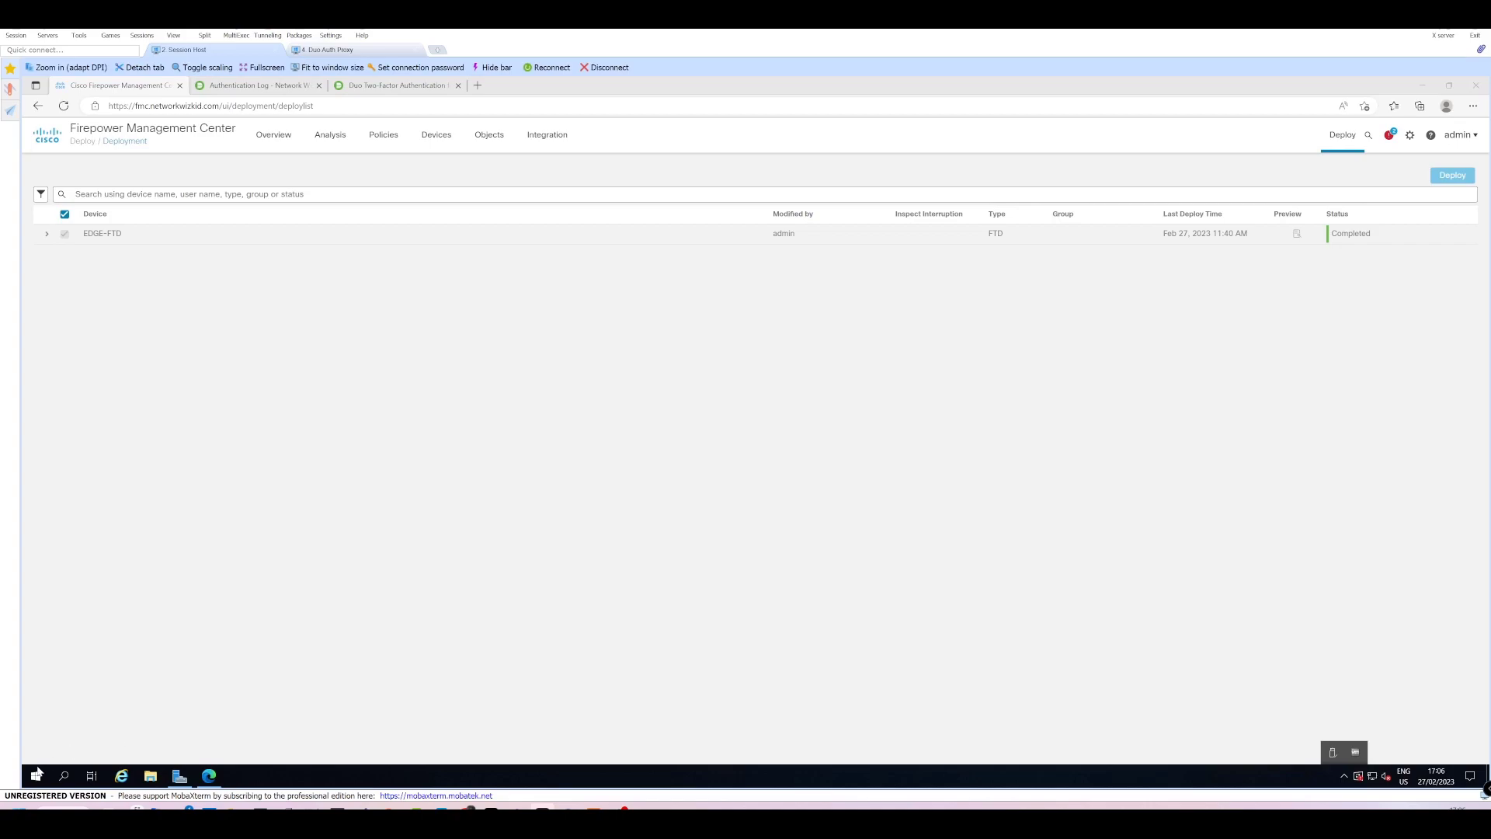
pyautogui.click(37, 774)
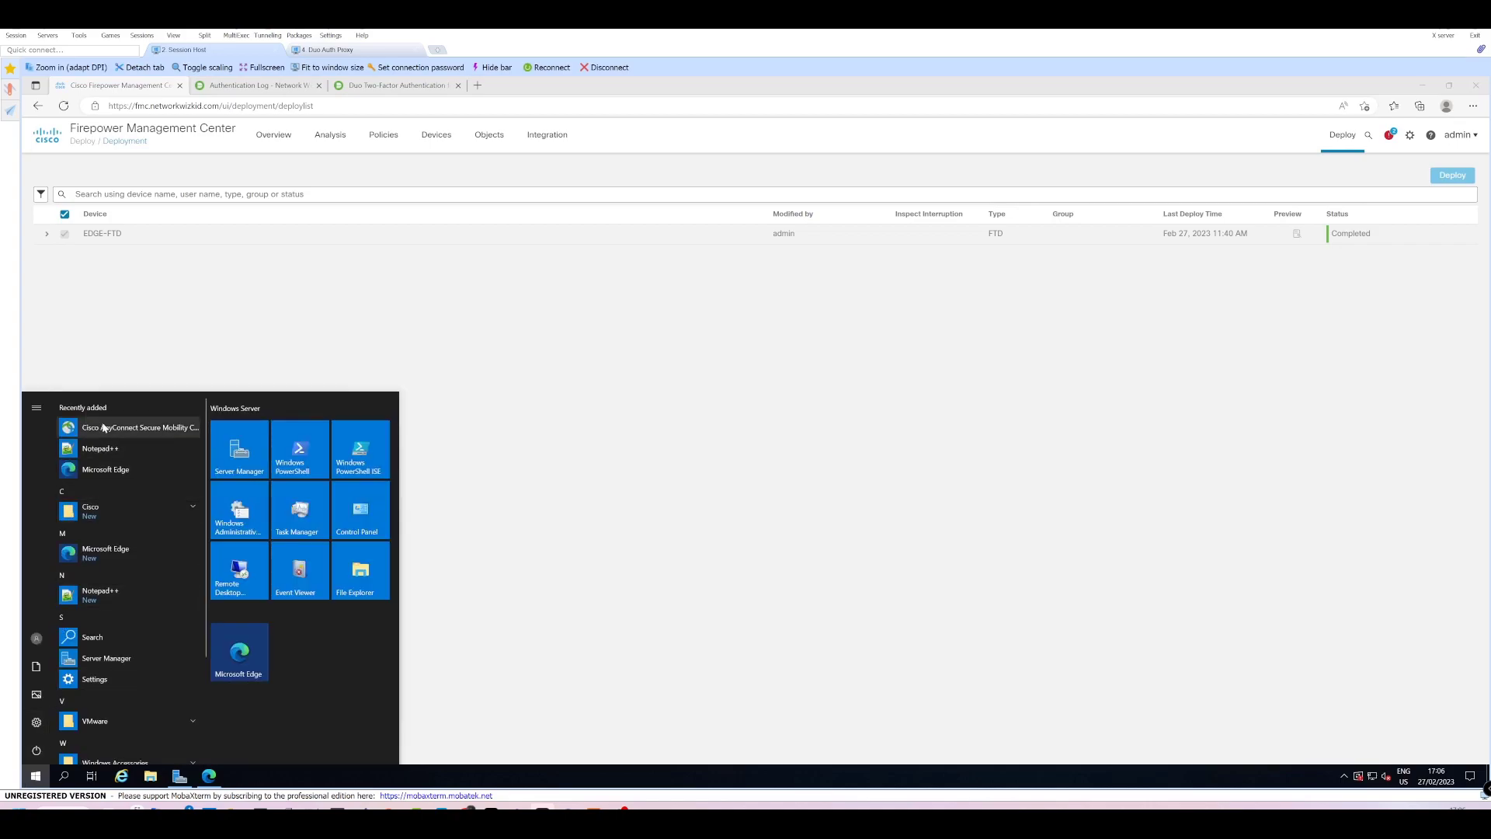
pyautogui.click(180, 428)
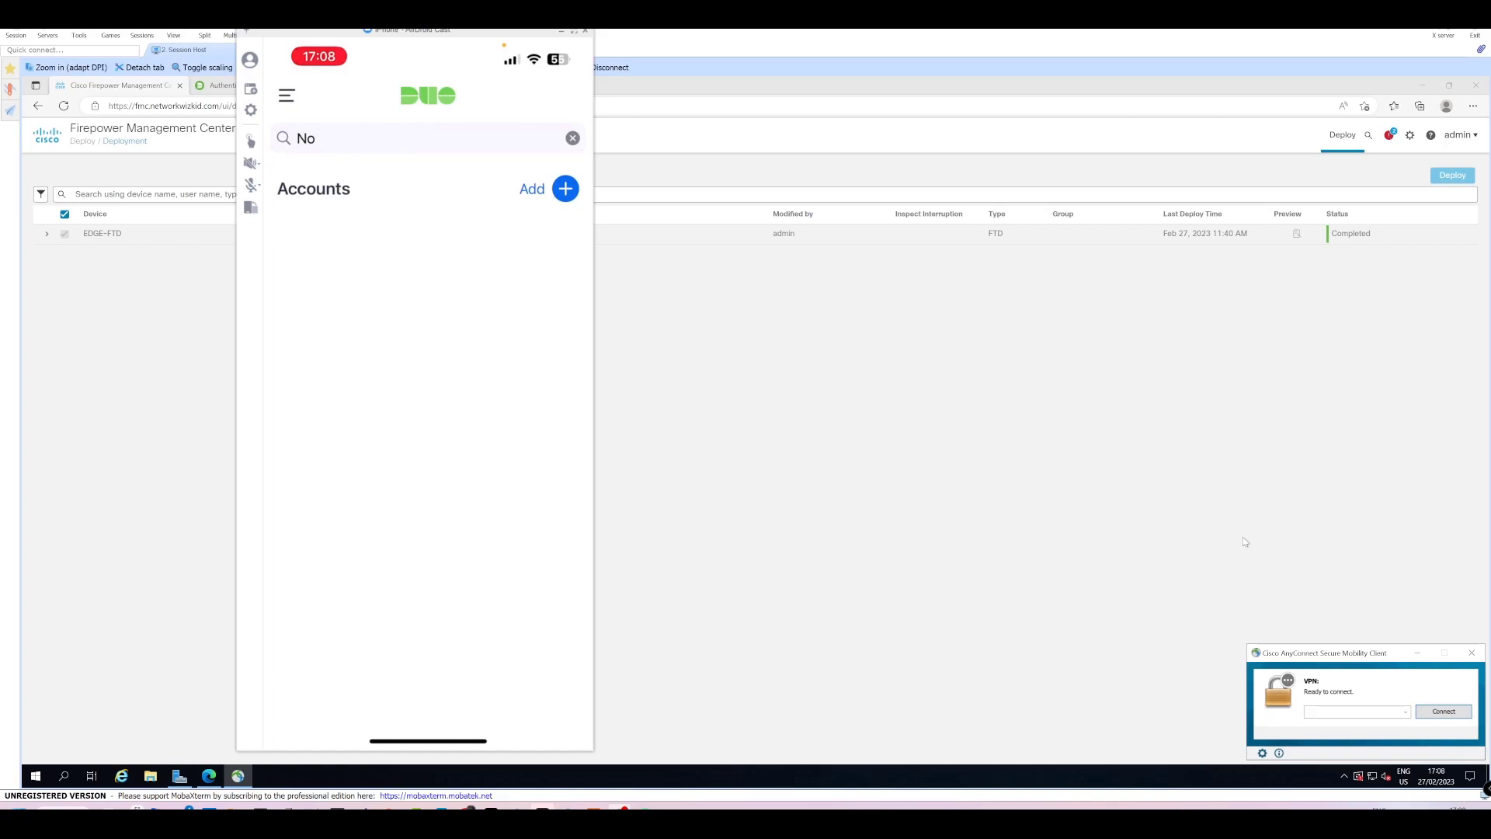
# Enter 12.0.0.1 as the VPN server and allow untrusted servers in AnyConnect preferences.
pyautogui.click(1331, 707)
pyautogui.write('12.0.0.1')
pyautogui.press('Return')
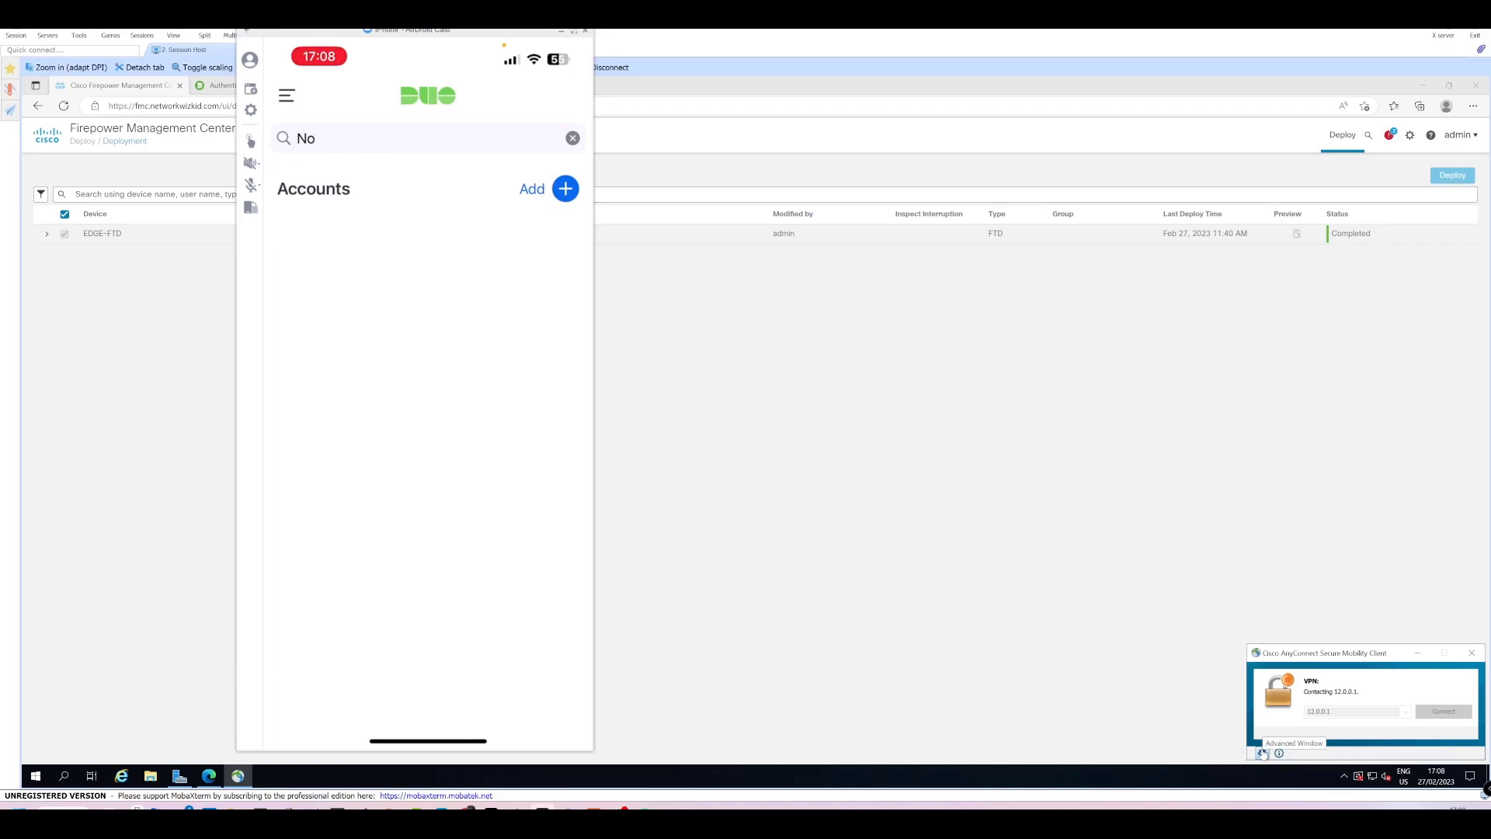
pyautogui.click(781, 505)
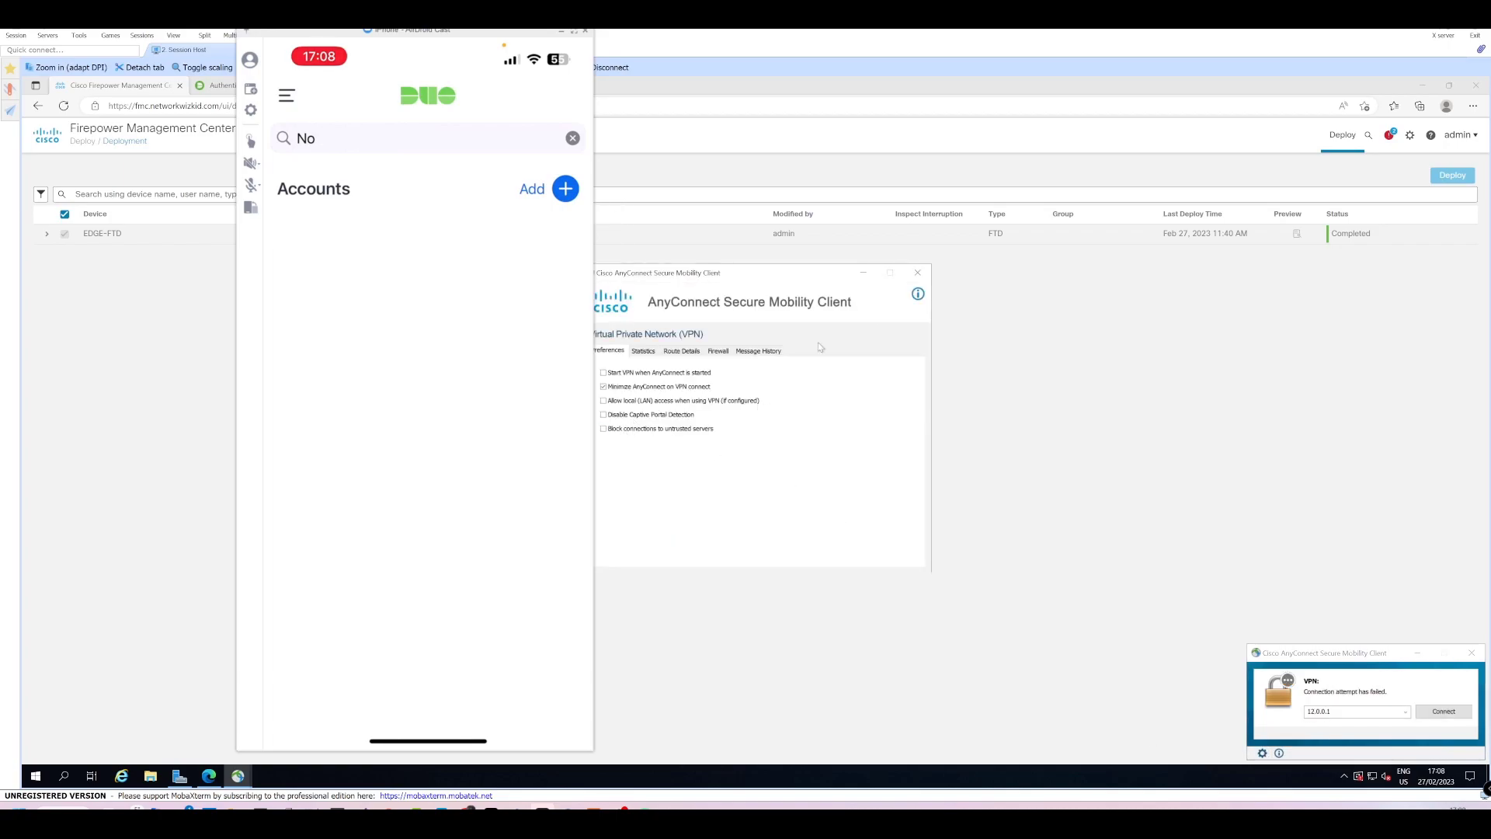
pyautogui.click(917, 273)
# Retry the connection, accept the untrusted certificate, and log in with the Test-Duo-Demo group.
pyautogui.click(1416, 712)
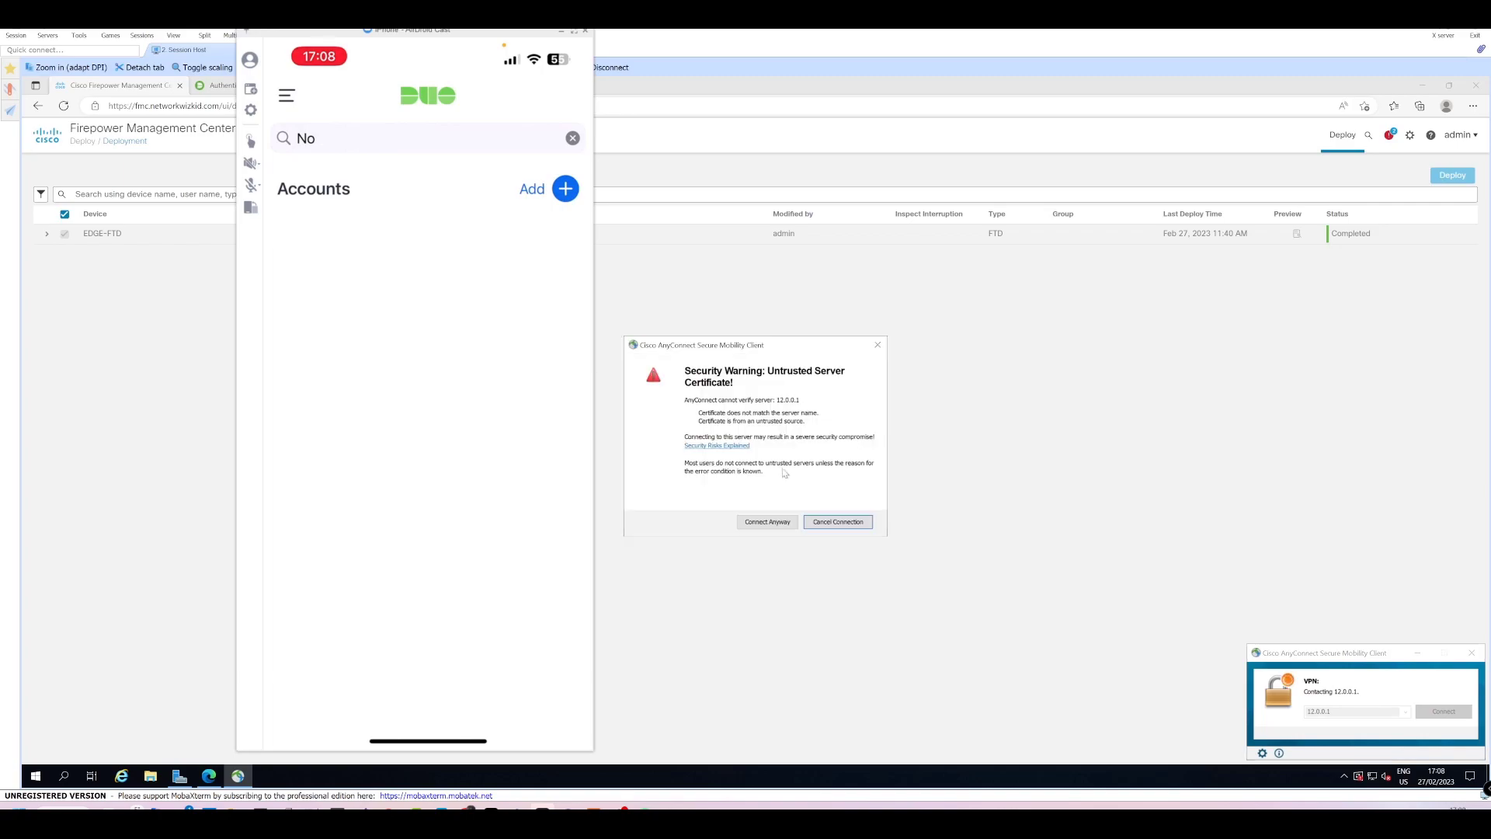
pyautogui.click(767, 521)
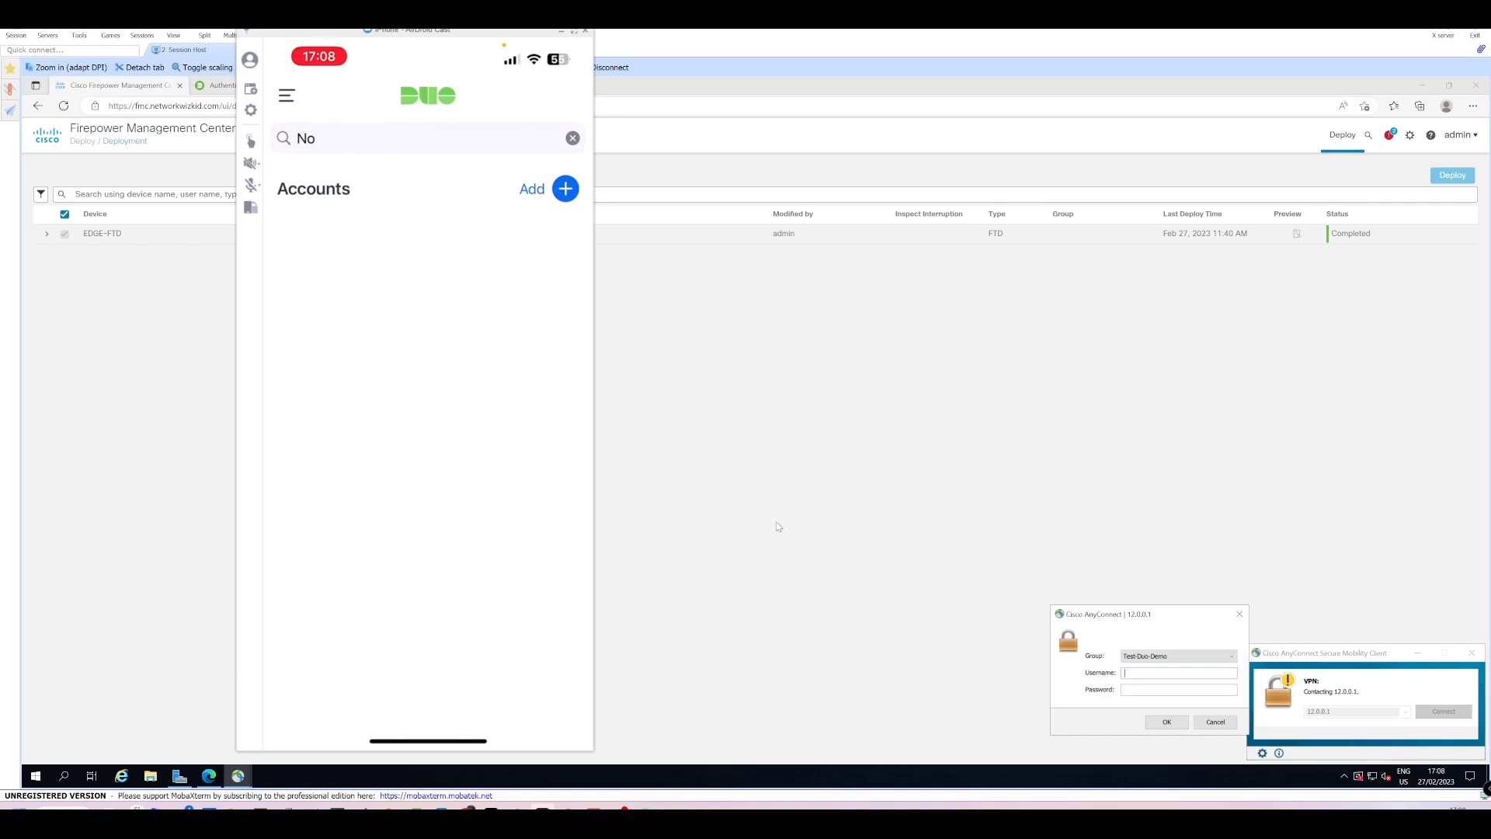
pyautogui.click(1150, 657)
pyautogui.click(1149, 657)
pyautogui.press('Return')
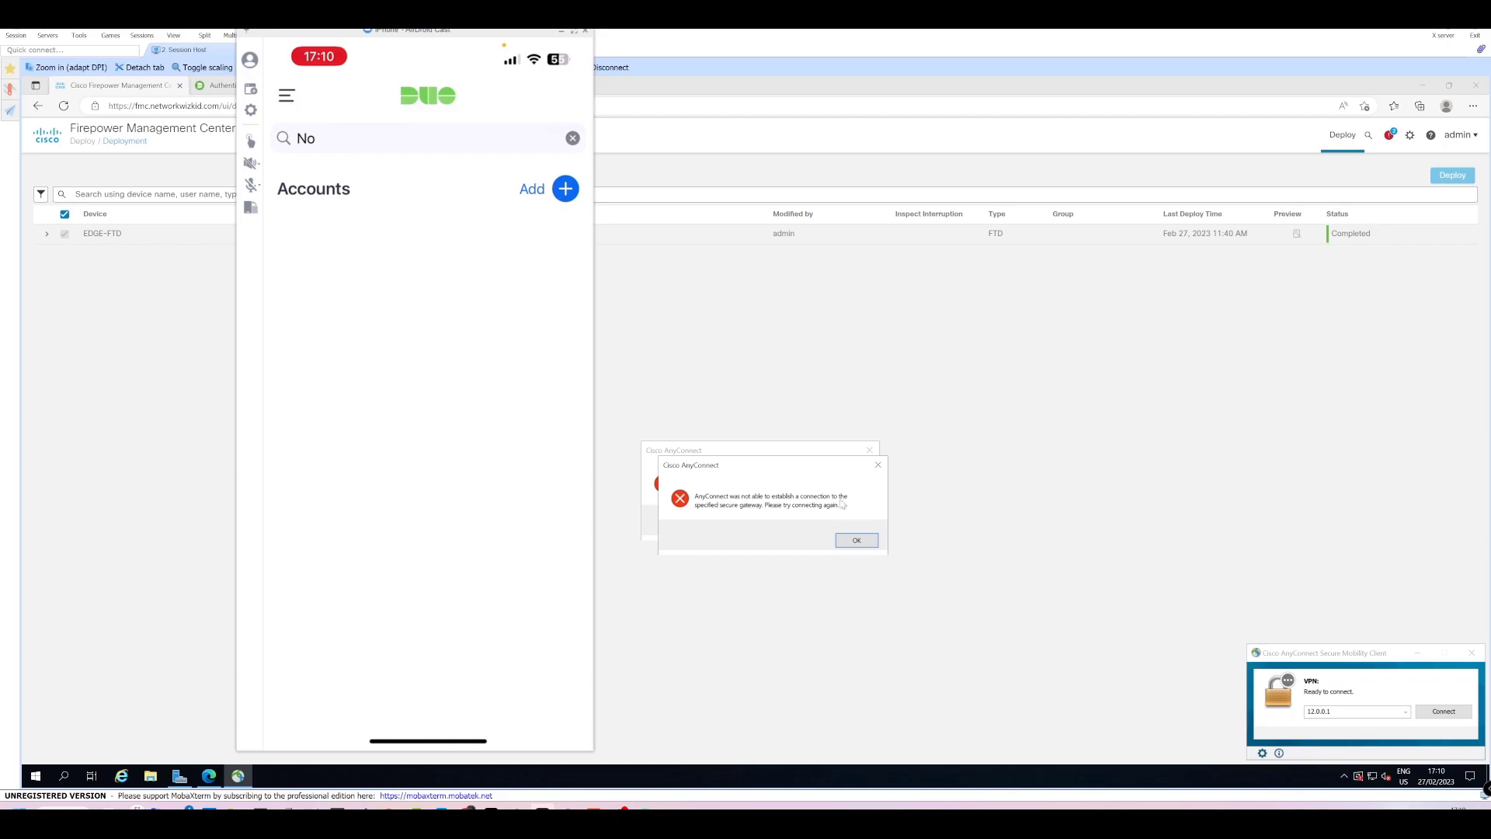
pyautogui.click(855, 540)
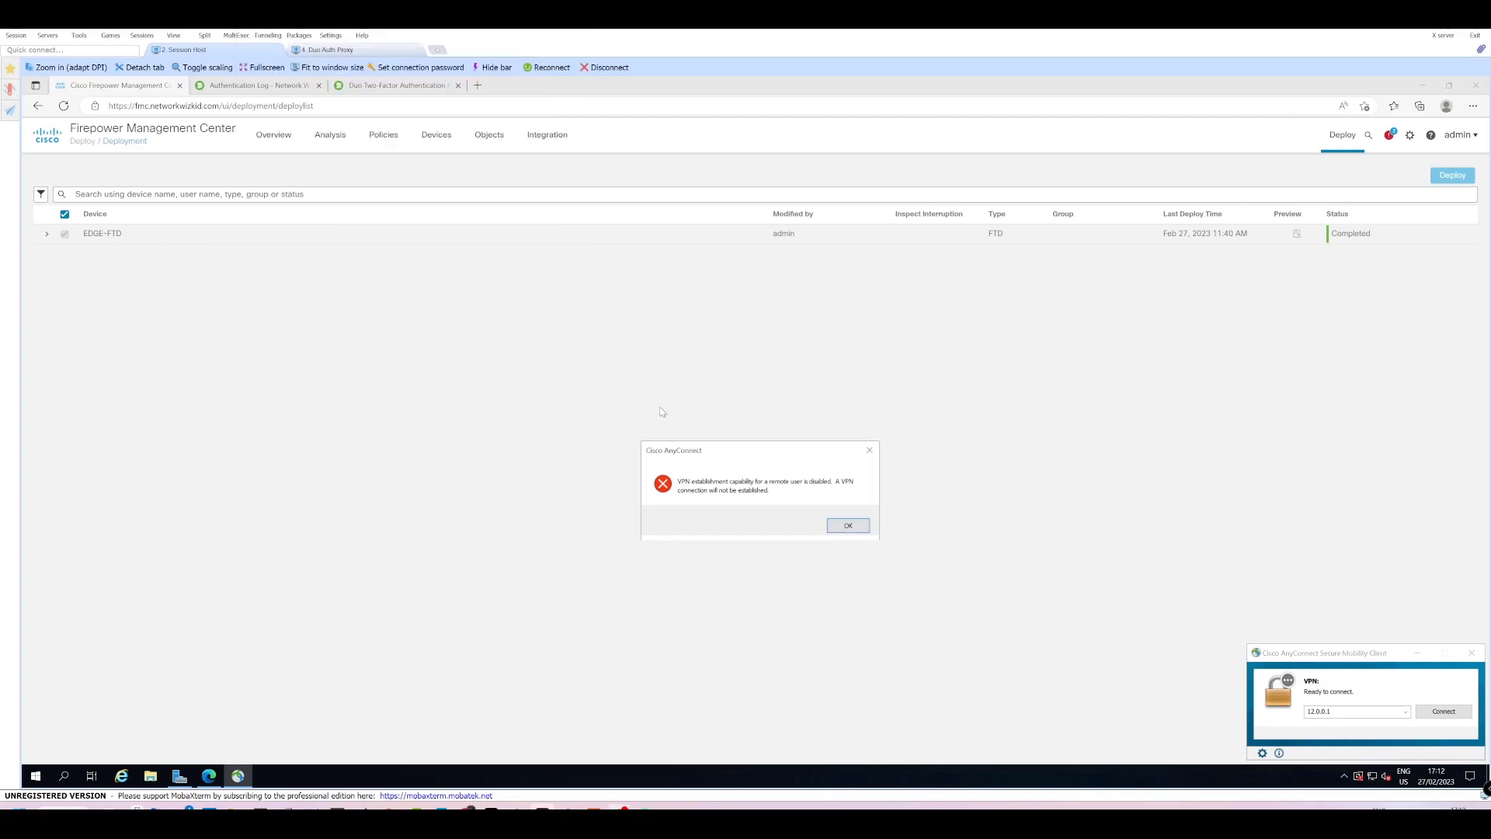
# In Remote Access VPNs, edit Test-Duo-Demo and open DfltGrpPolicy under Advanced > Group Policies.
pyautogui.click(384, 136)
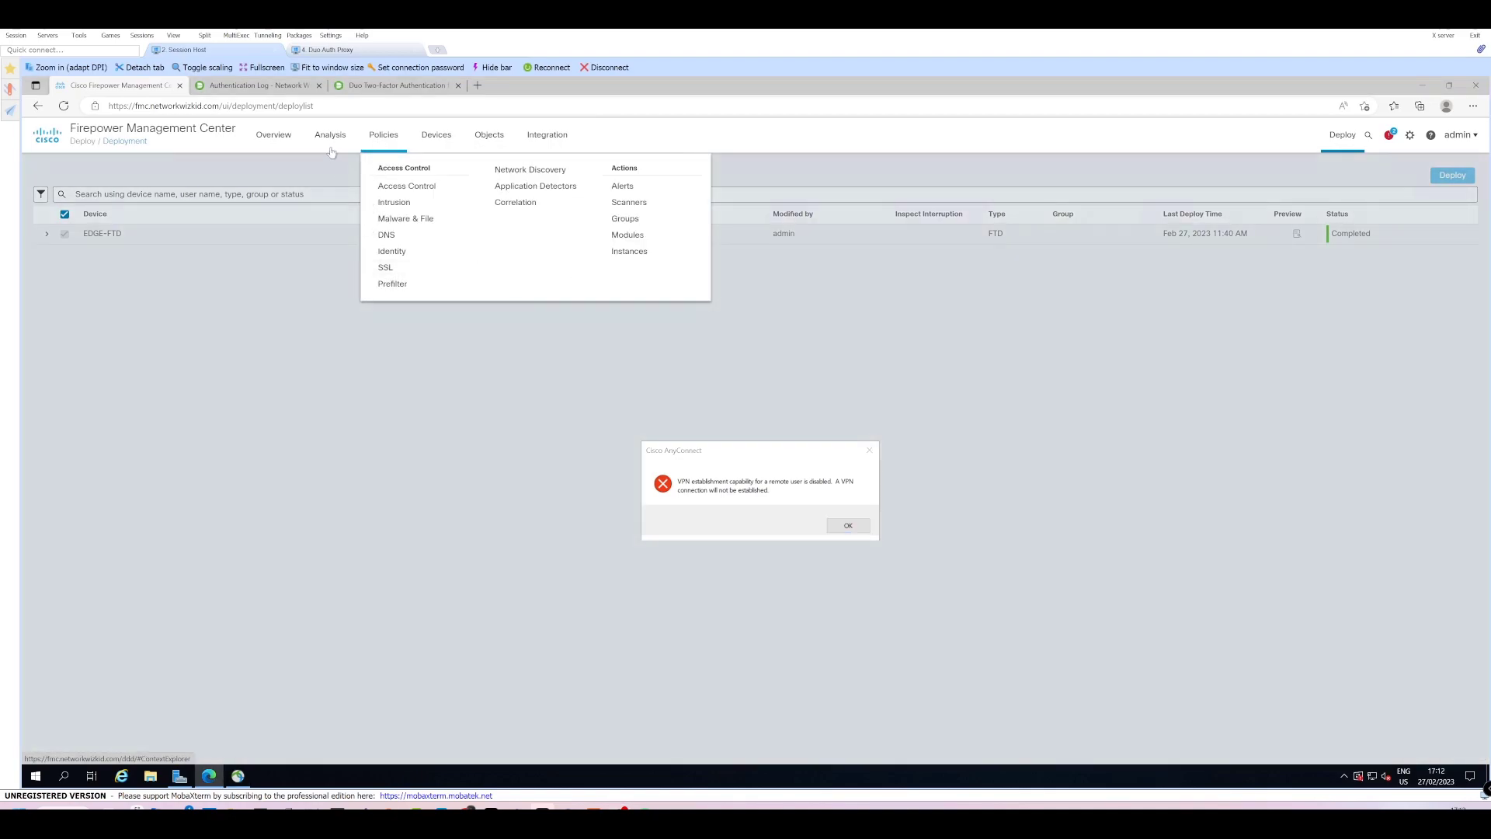
pyautogui.click(436, 136)
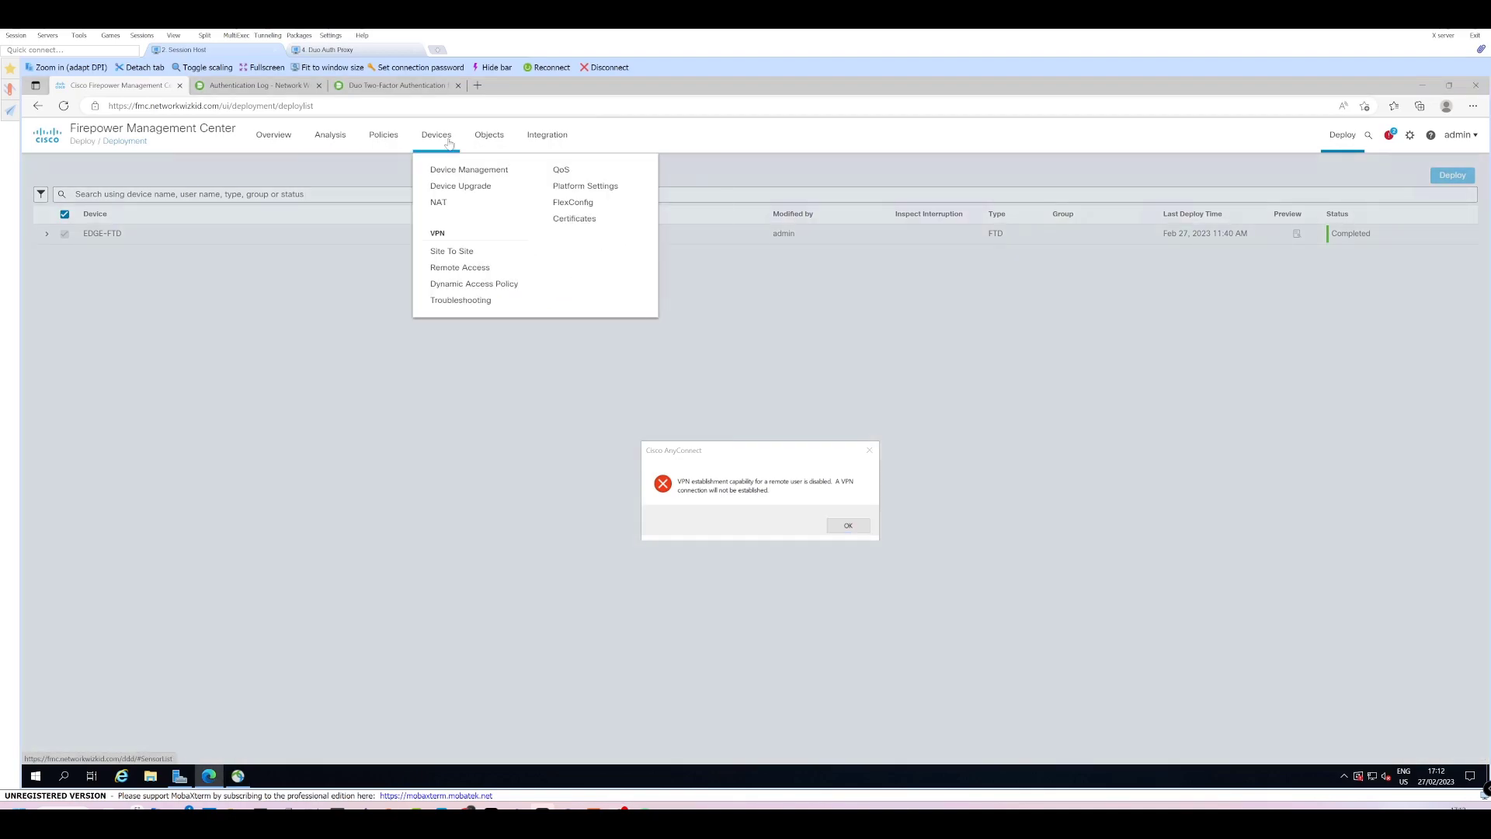
pyautogui.click(465, 267)
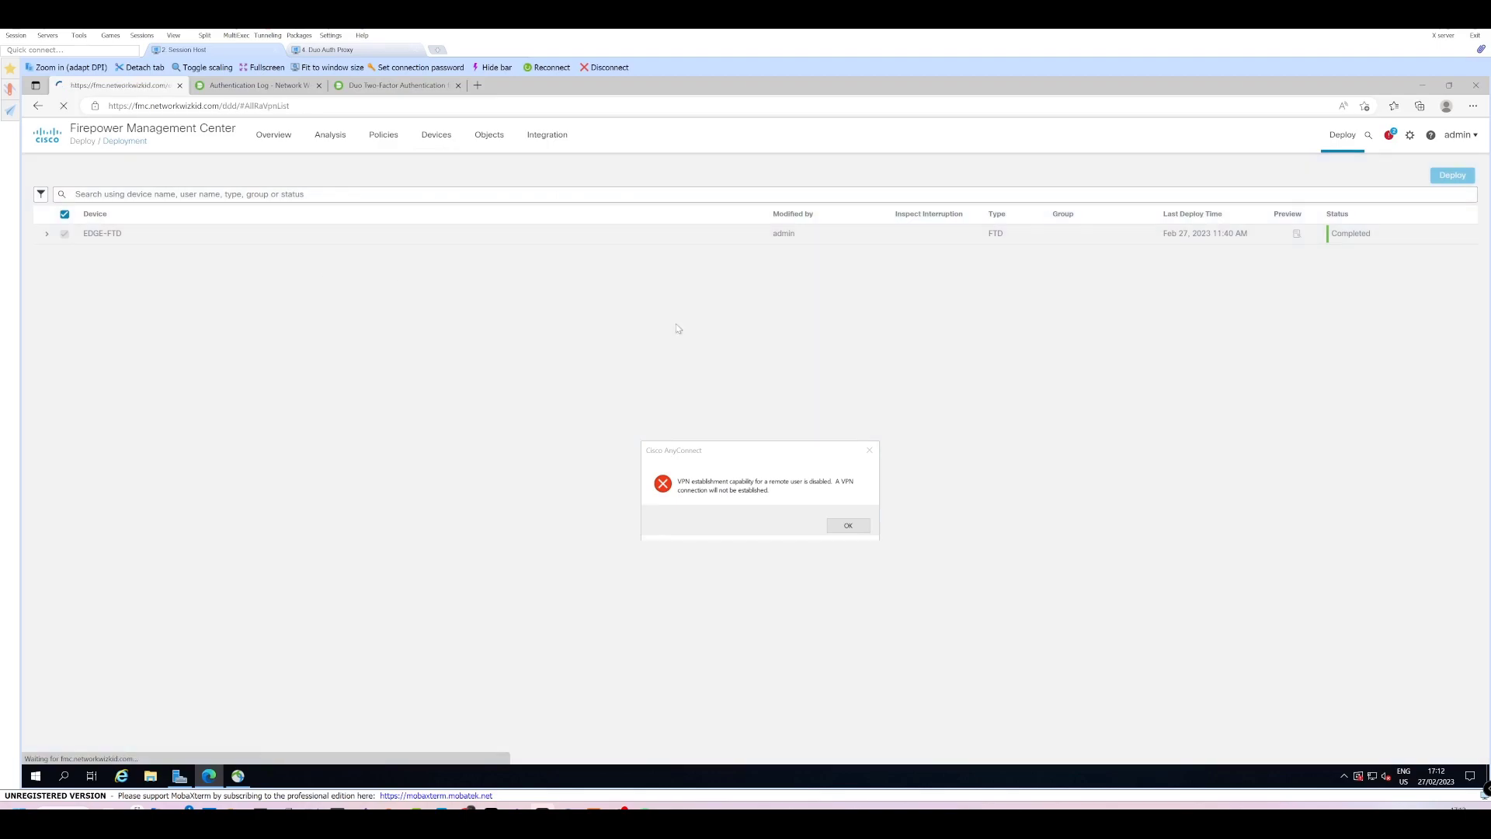
pyautogui.click(848, 525)
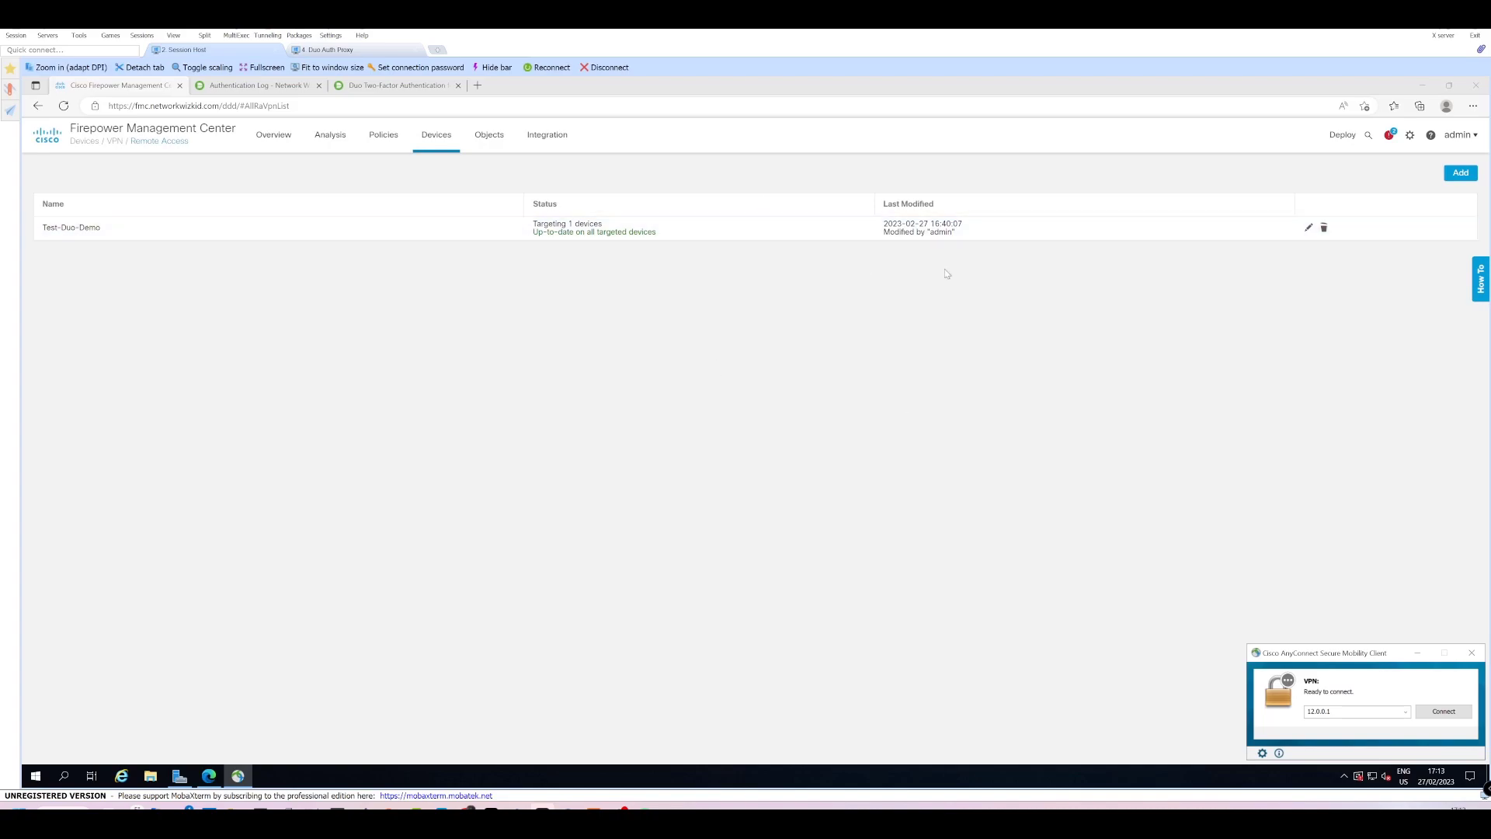
pyautogui.click(1309, 229)
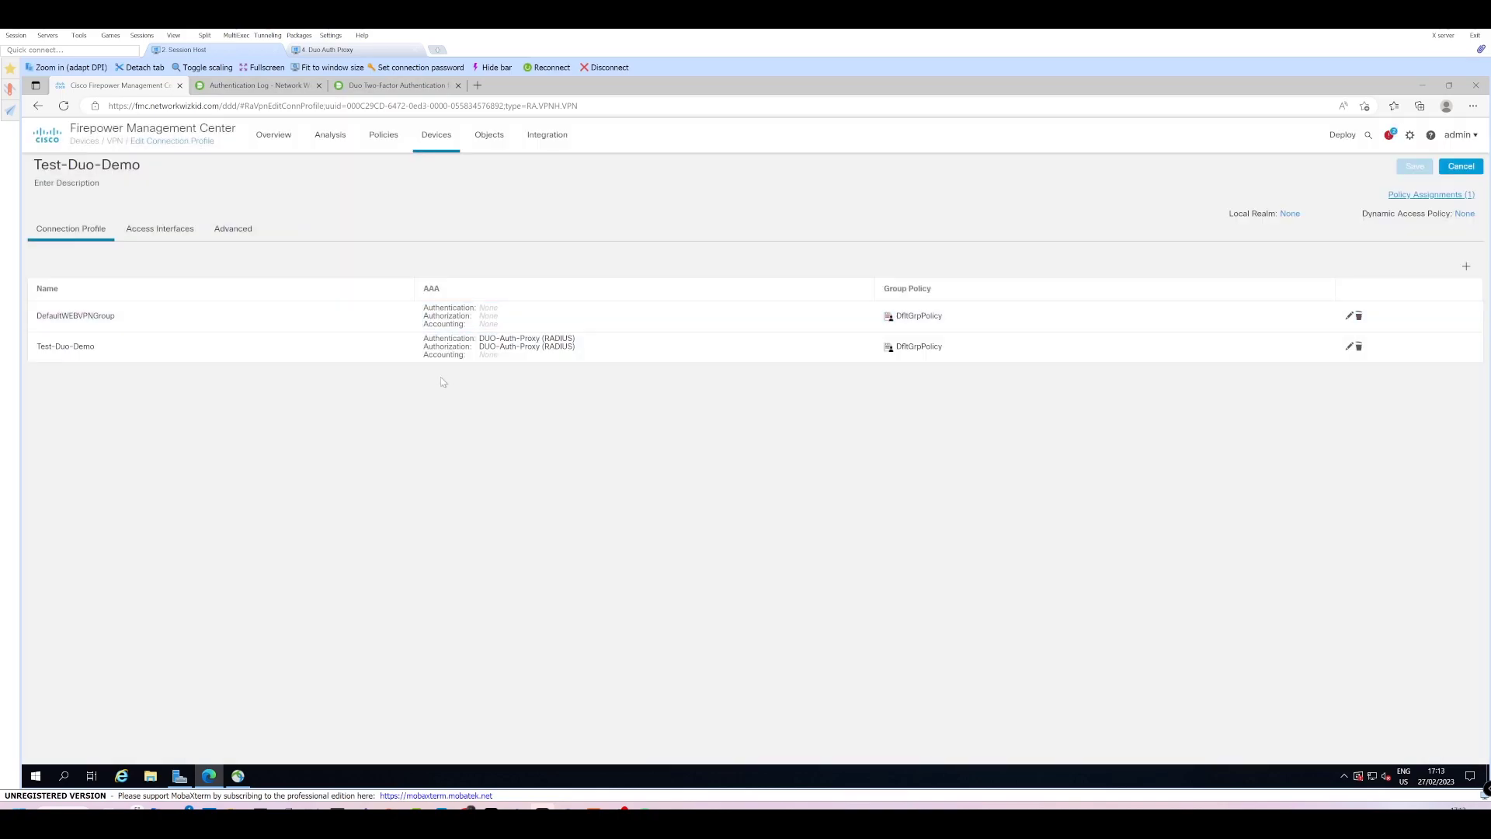
pyautogui.click(233, 228)
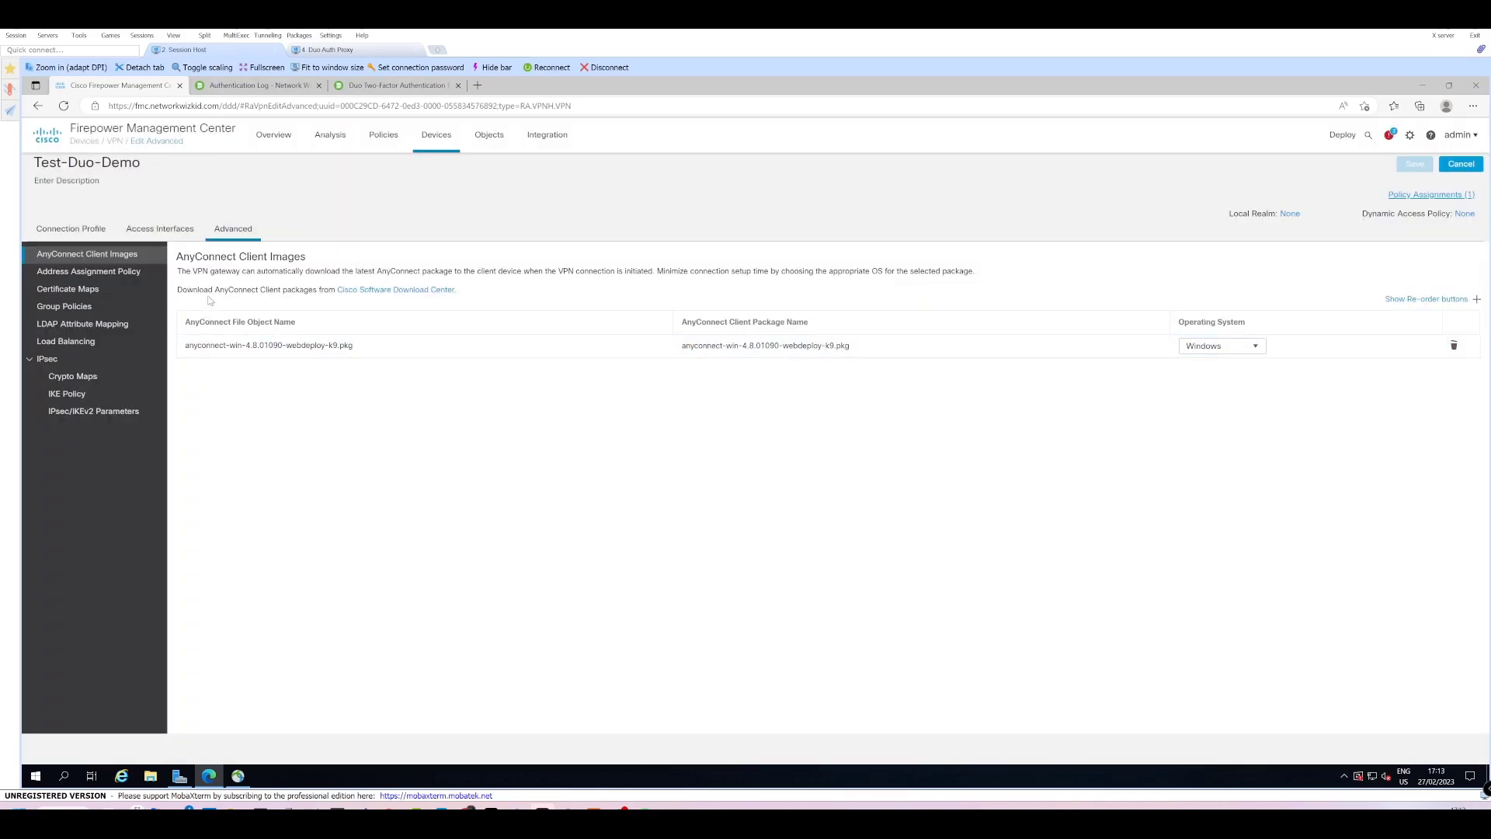
pyautogui.click(69, 306)
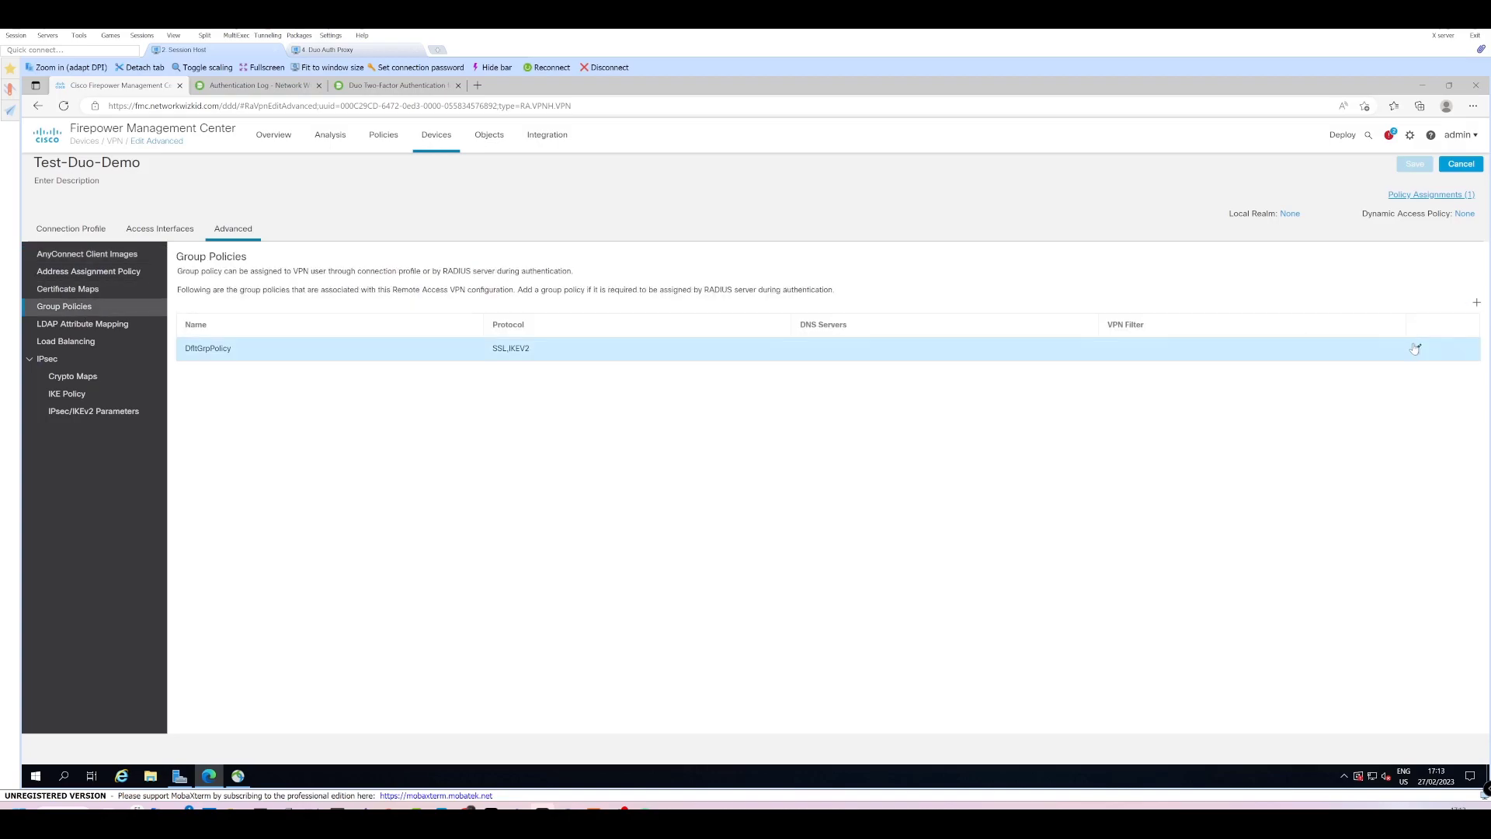
pyautogui.click(1417, 348)
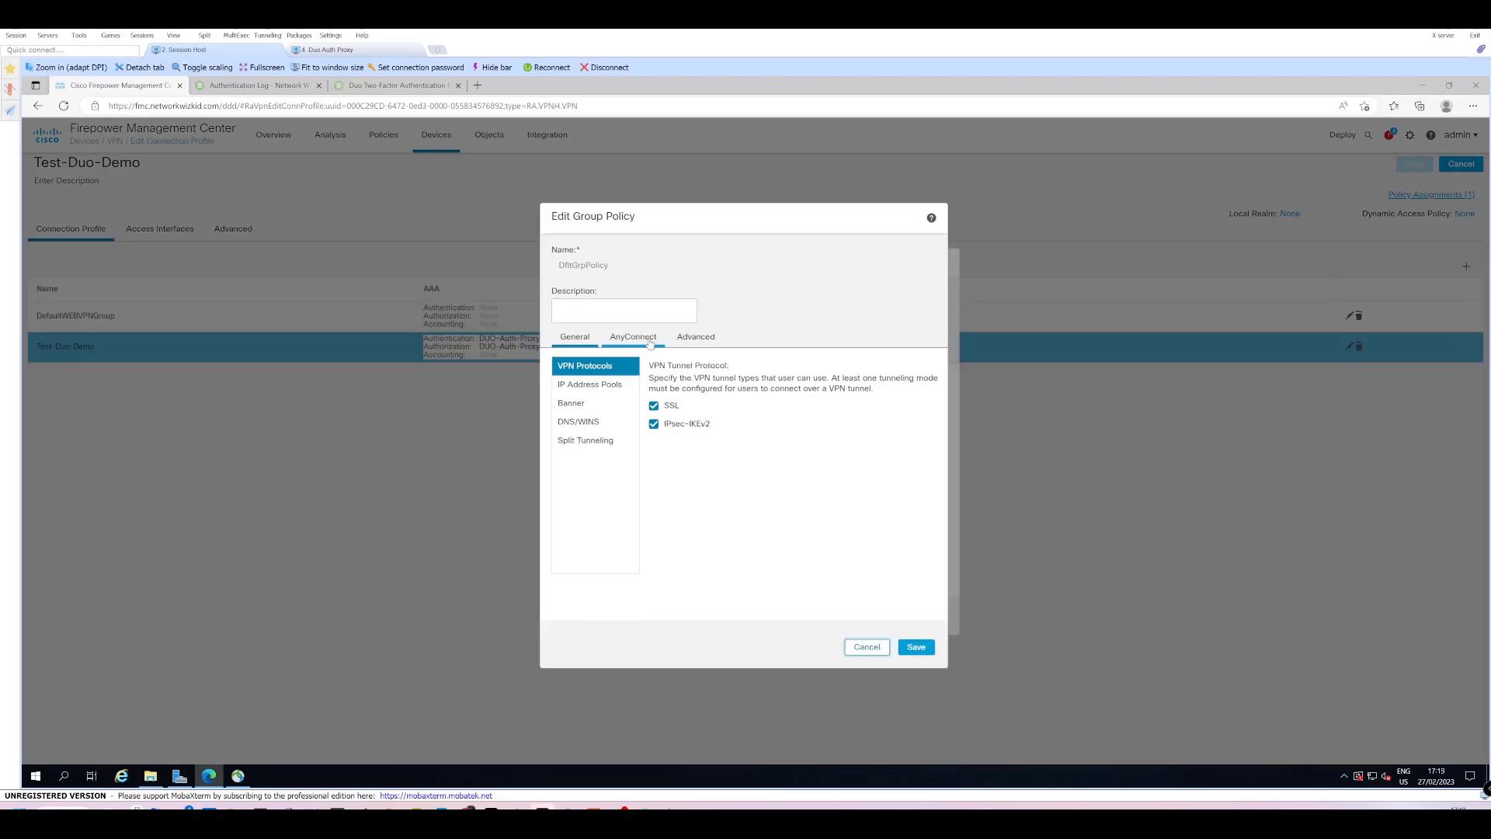
# Add an AnyConnect client profile file named TestVPNProfile using test.xml from Downloads.
pyautogui.click(644, 344)
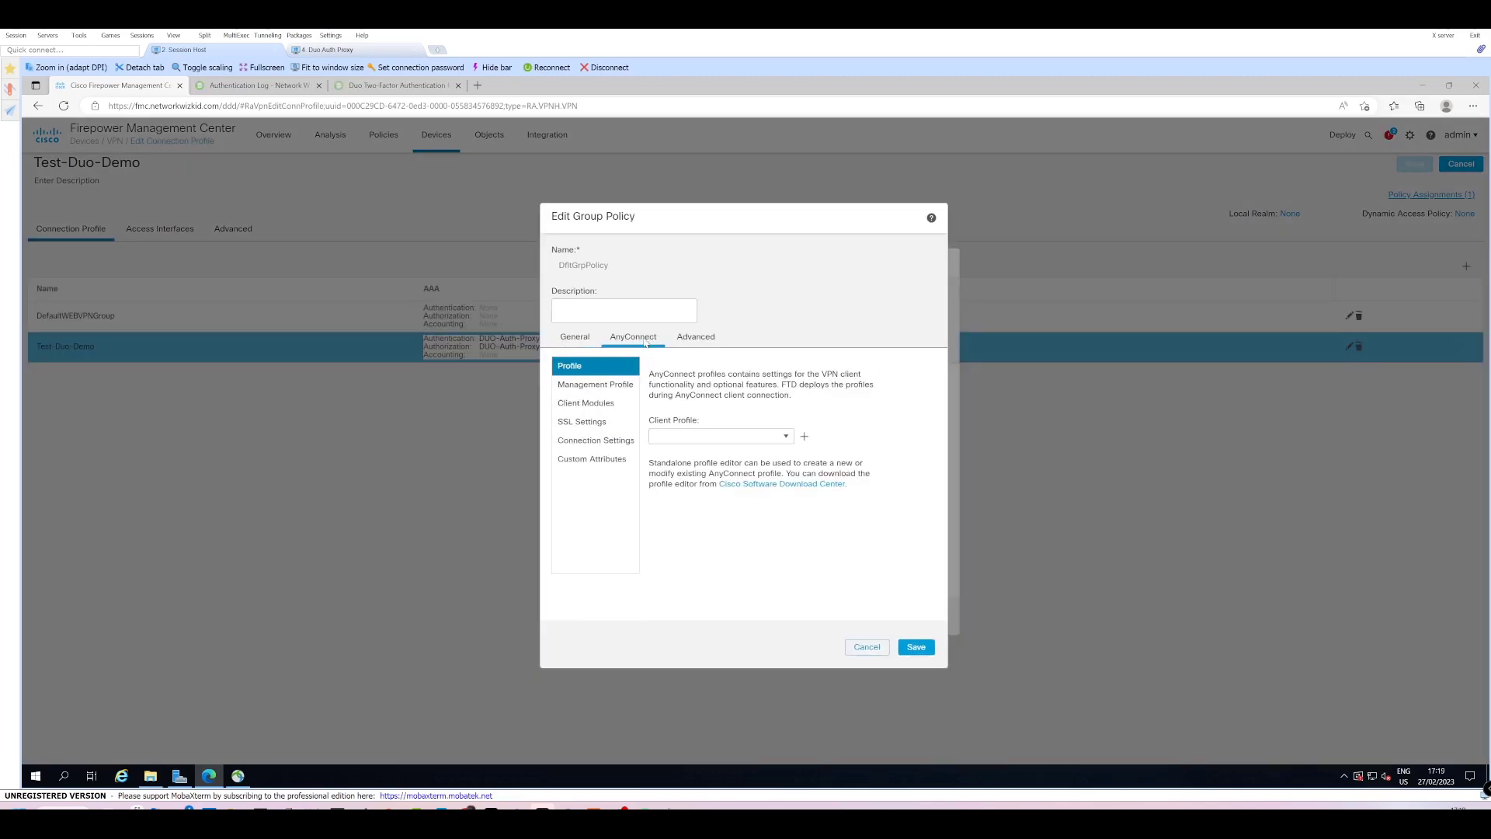
pyautogui.click(804, 436)
pyautogui.click(696, 363)
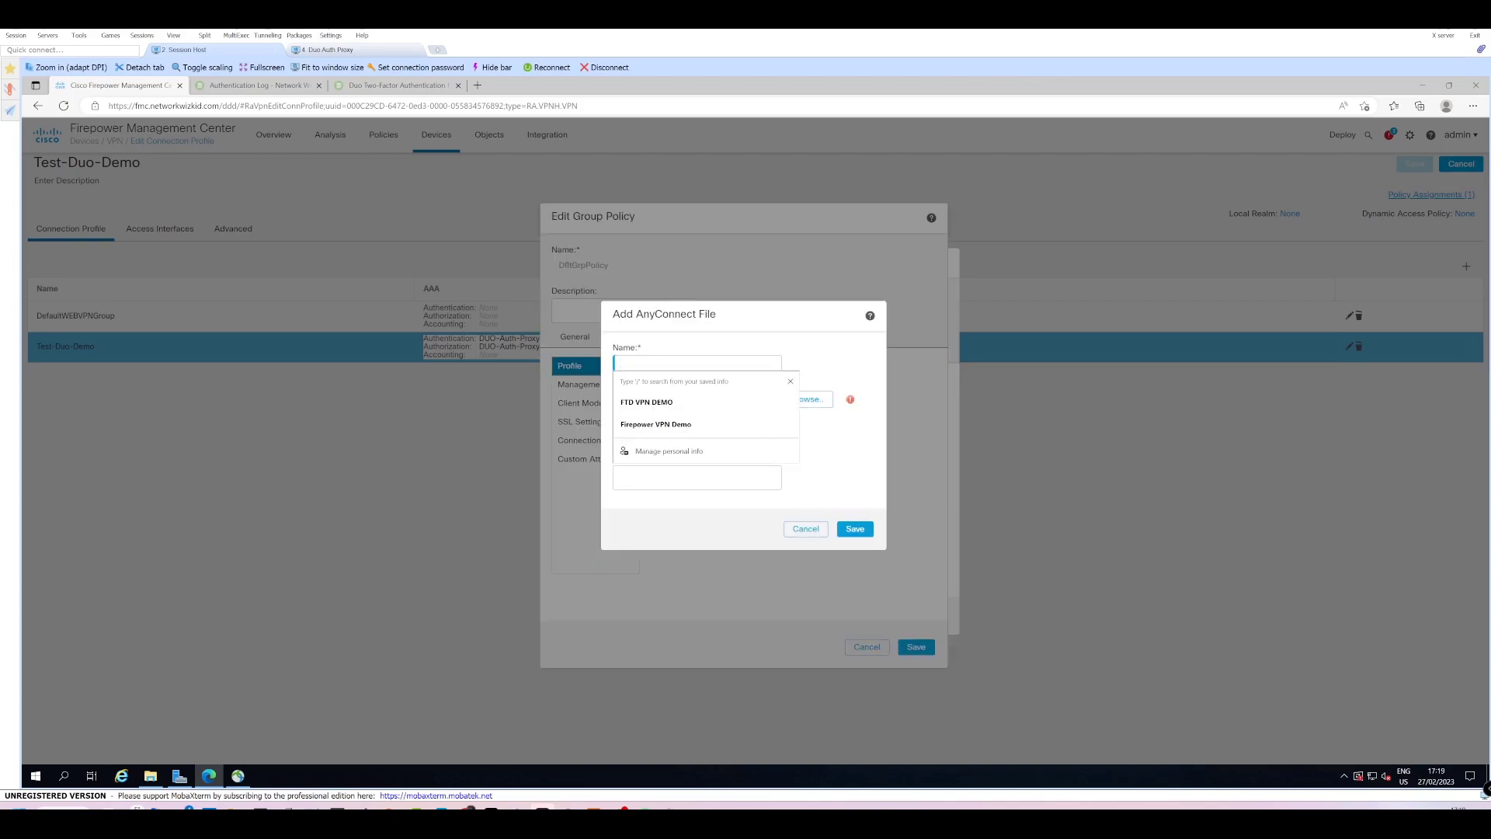
pyautogui.write('TestVPNProfile')
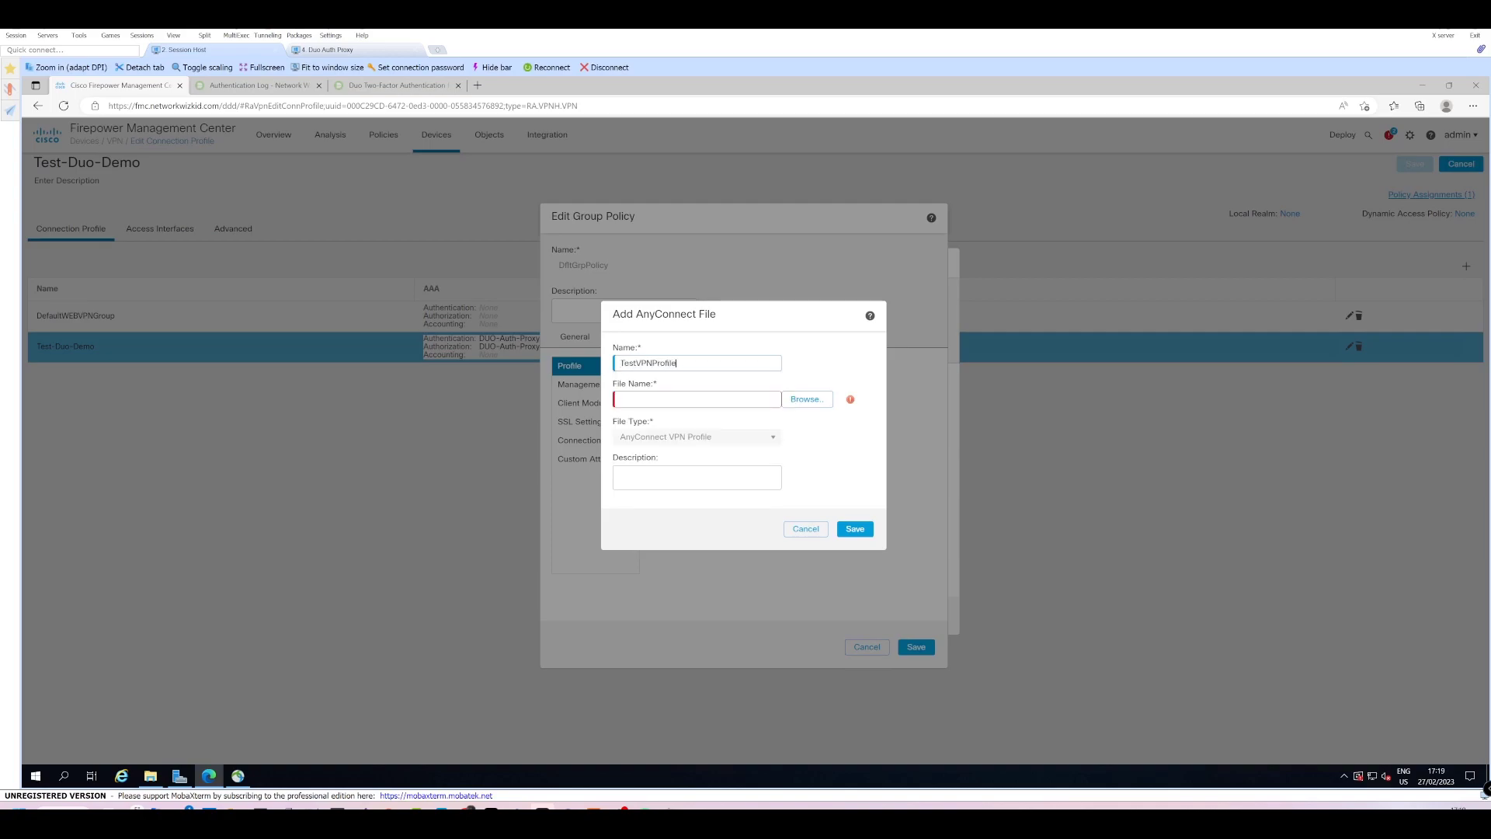
pyautogui.click(803, 399)
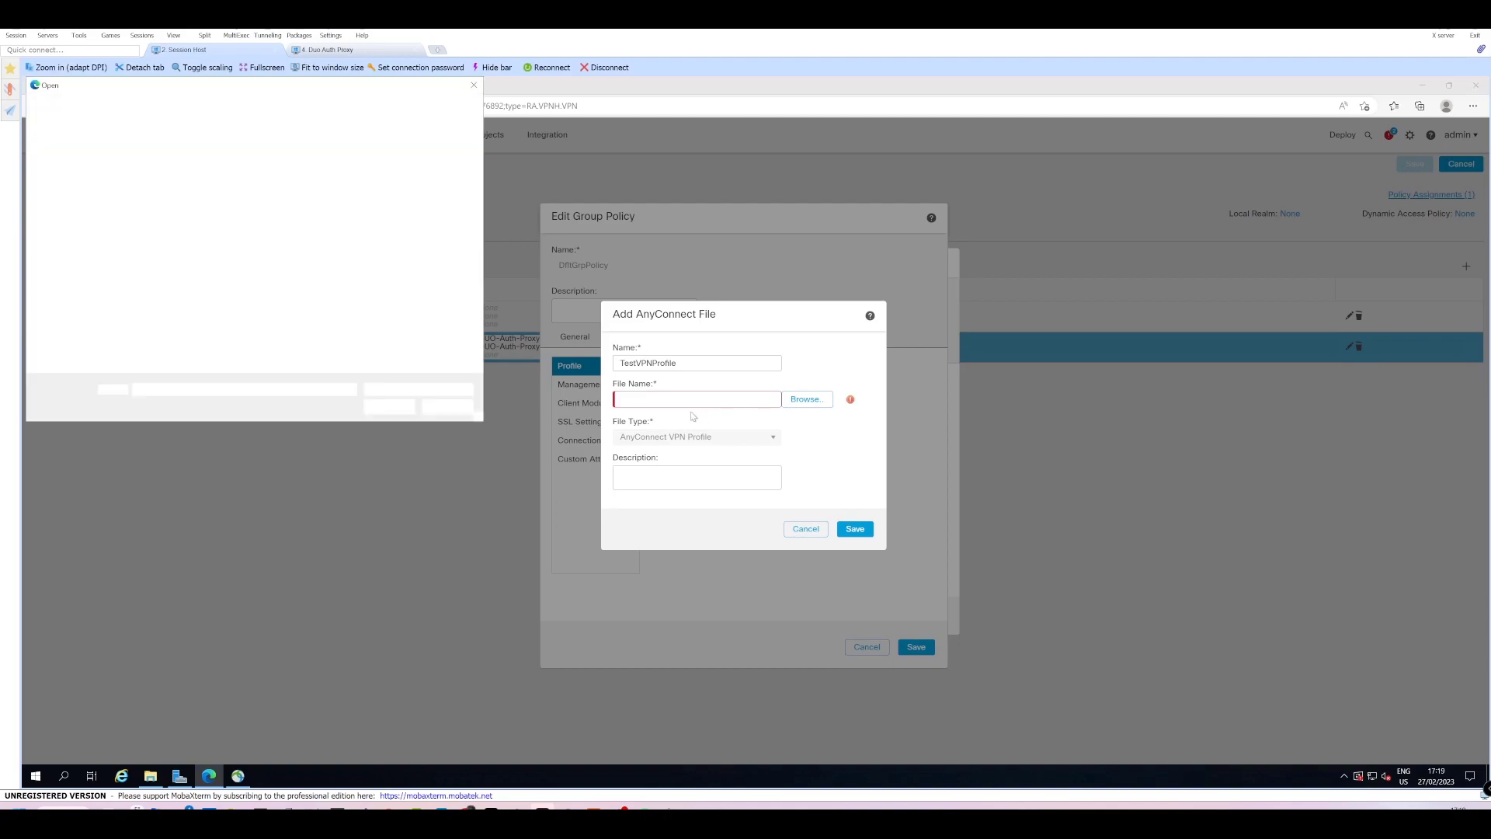
pyautogui.click(73, 176)
pyautogui.doubleClick(155, 158)
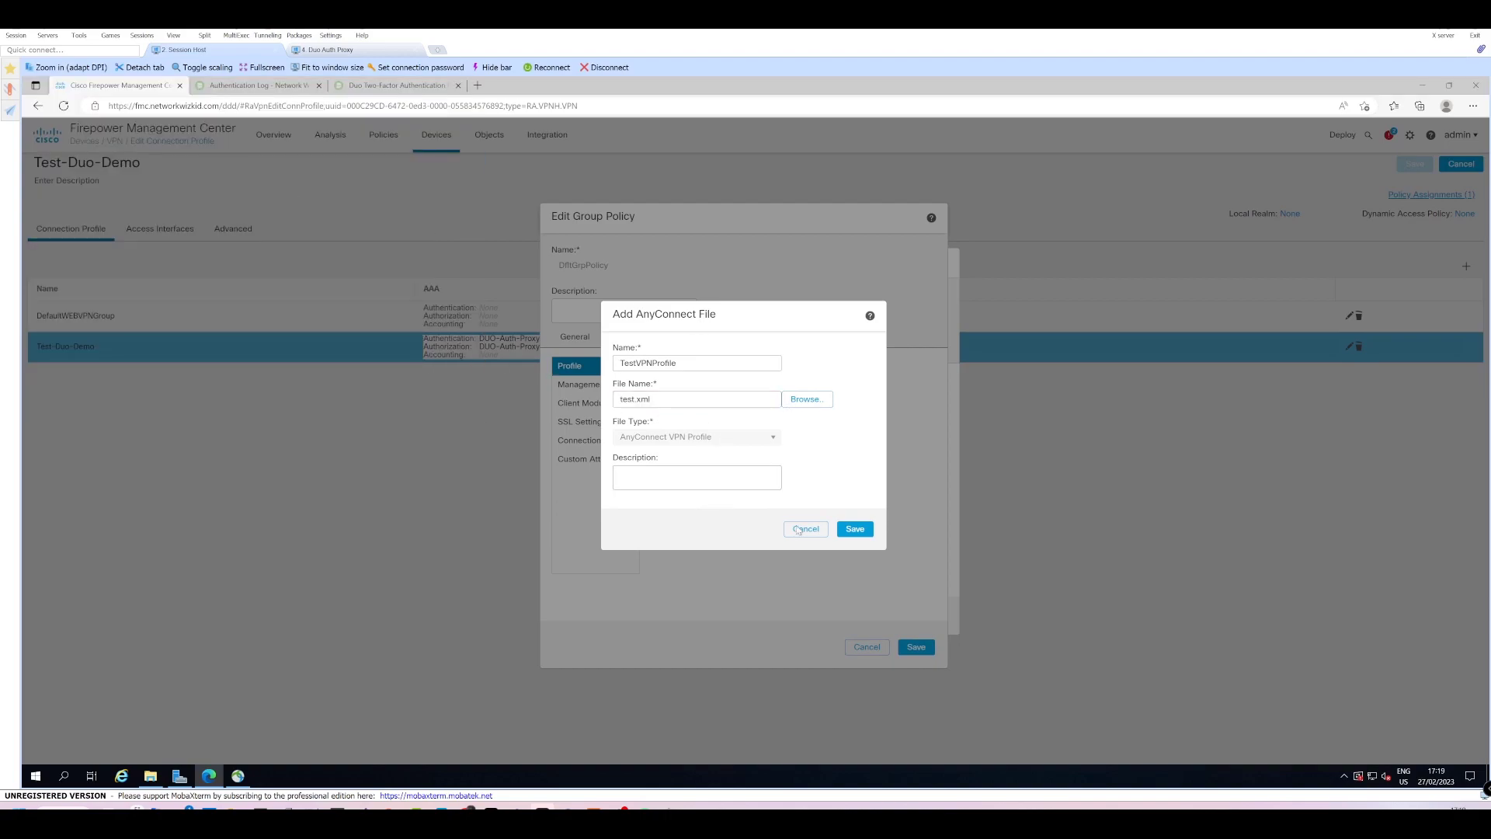
pyautogui.click(871, 534)
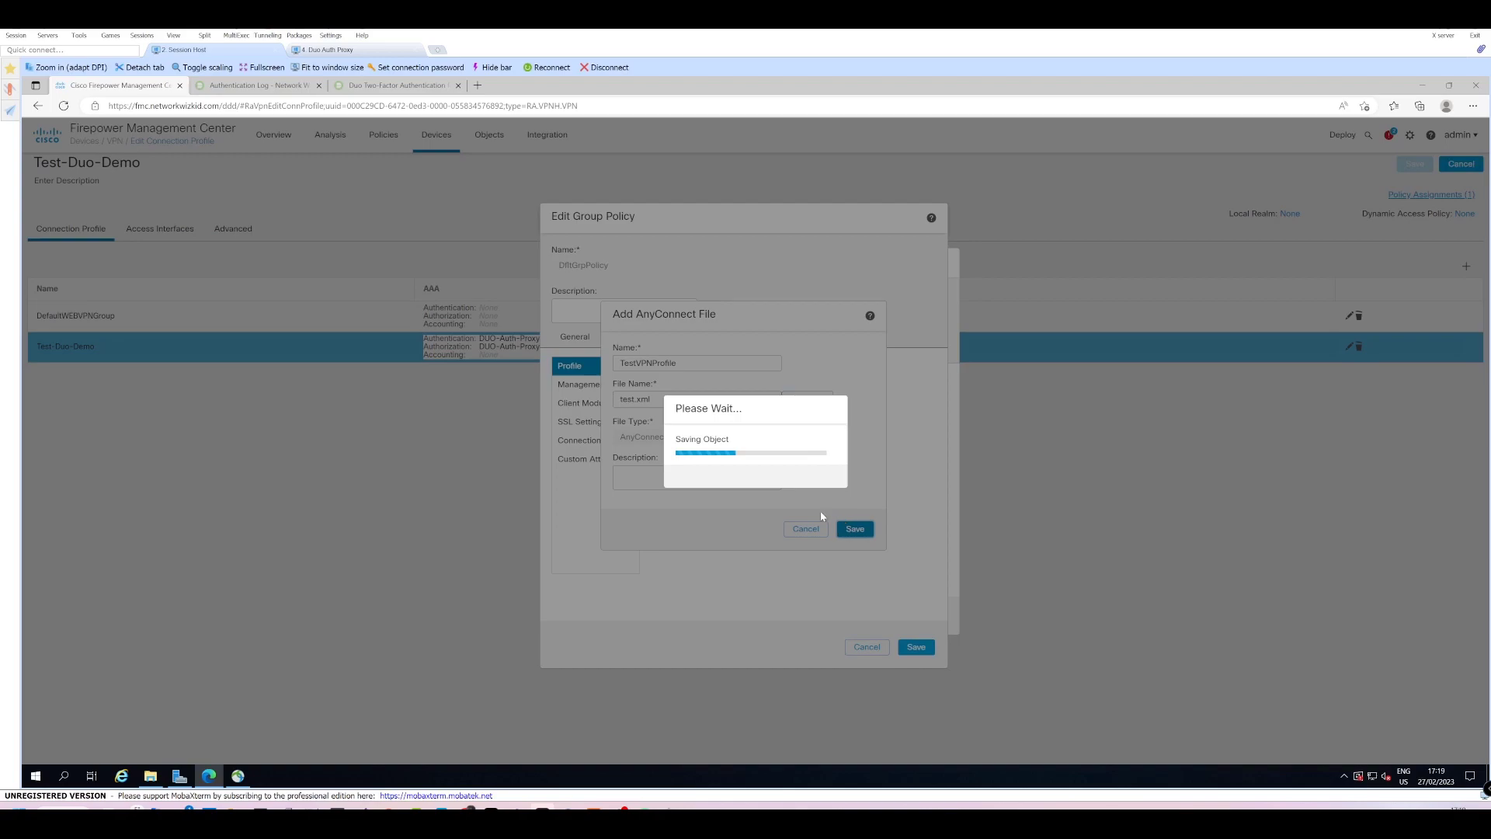
# Select TestVPNProfile as the group policy's client profile and save DfltGrpPolicy.
pyautogui.click(786, 439)
pyautogui.click(740, 458)
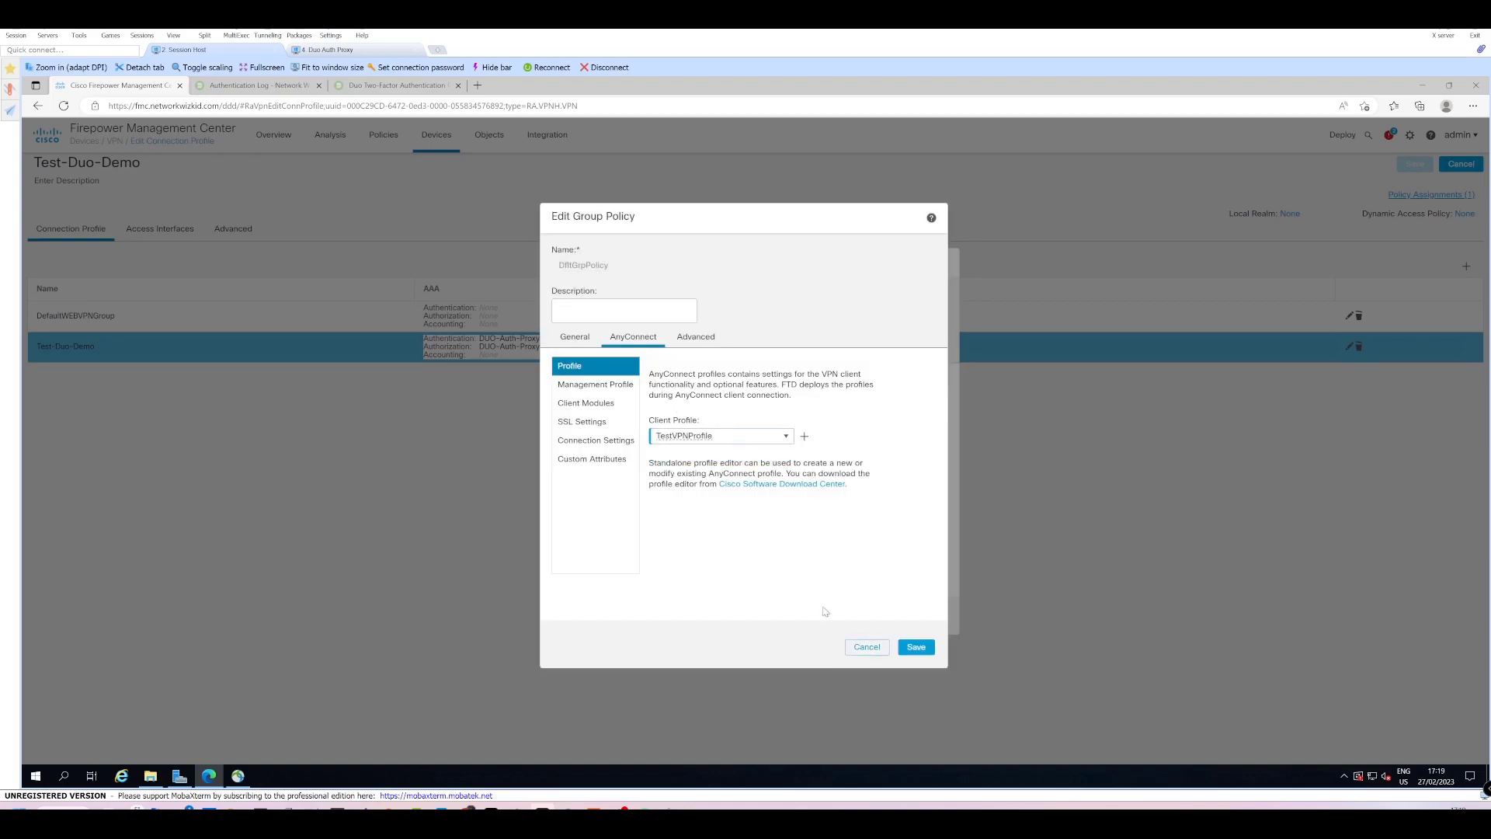
pyautogui.click(915, 647)
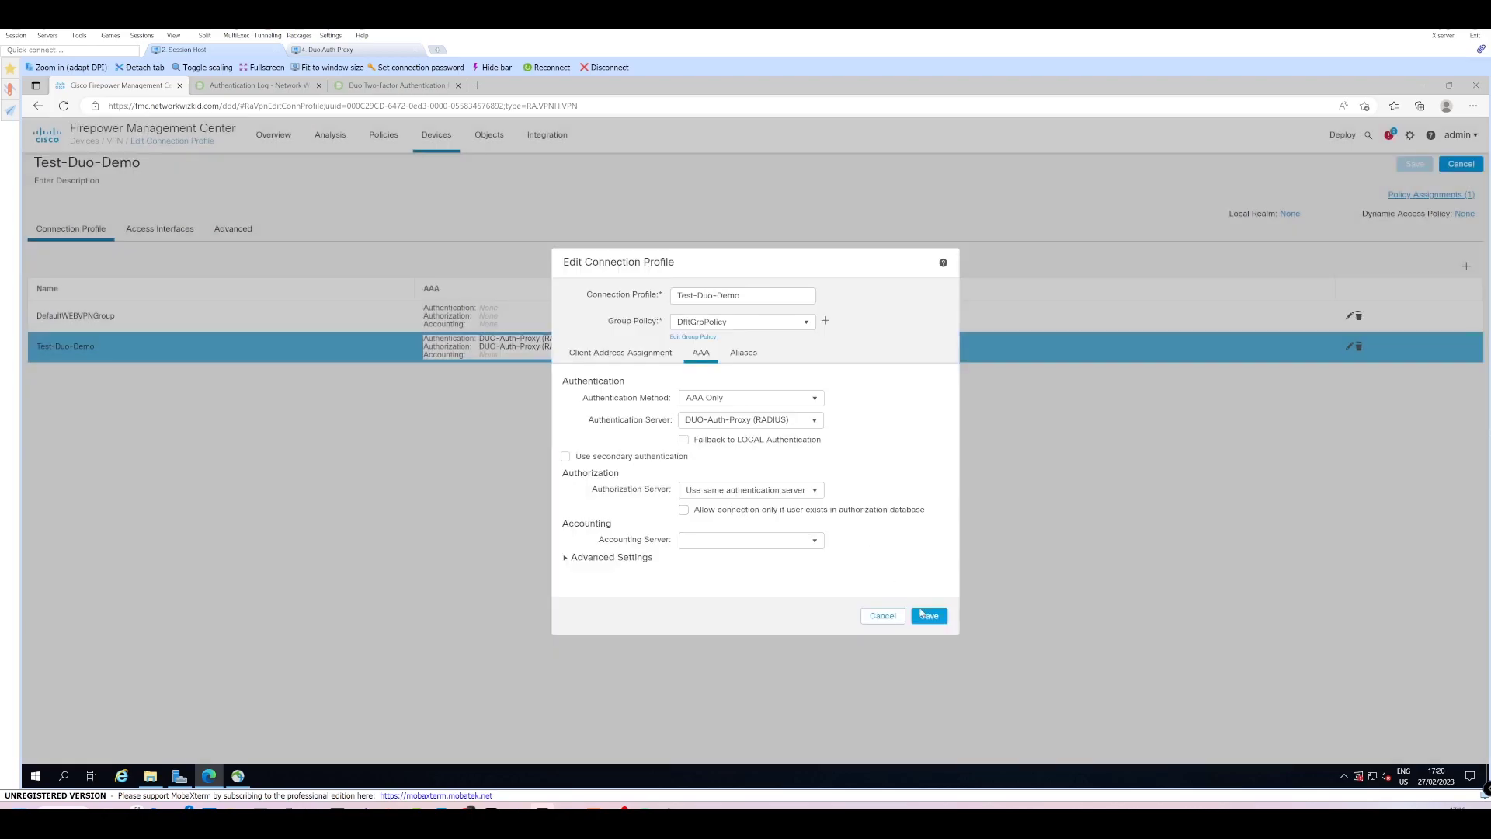
# Save the connection profile and VPN policy, then deploy the changes to EDGE-FTD.
pyautogui.click(930, 615)
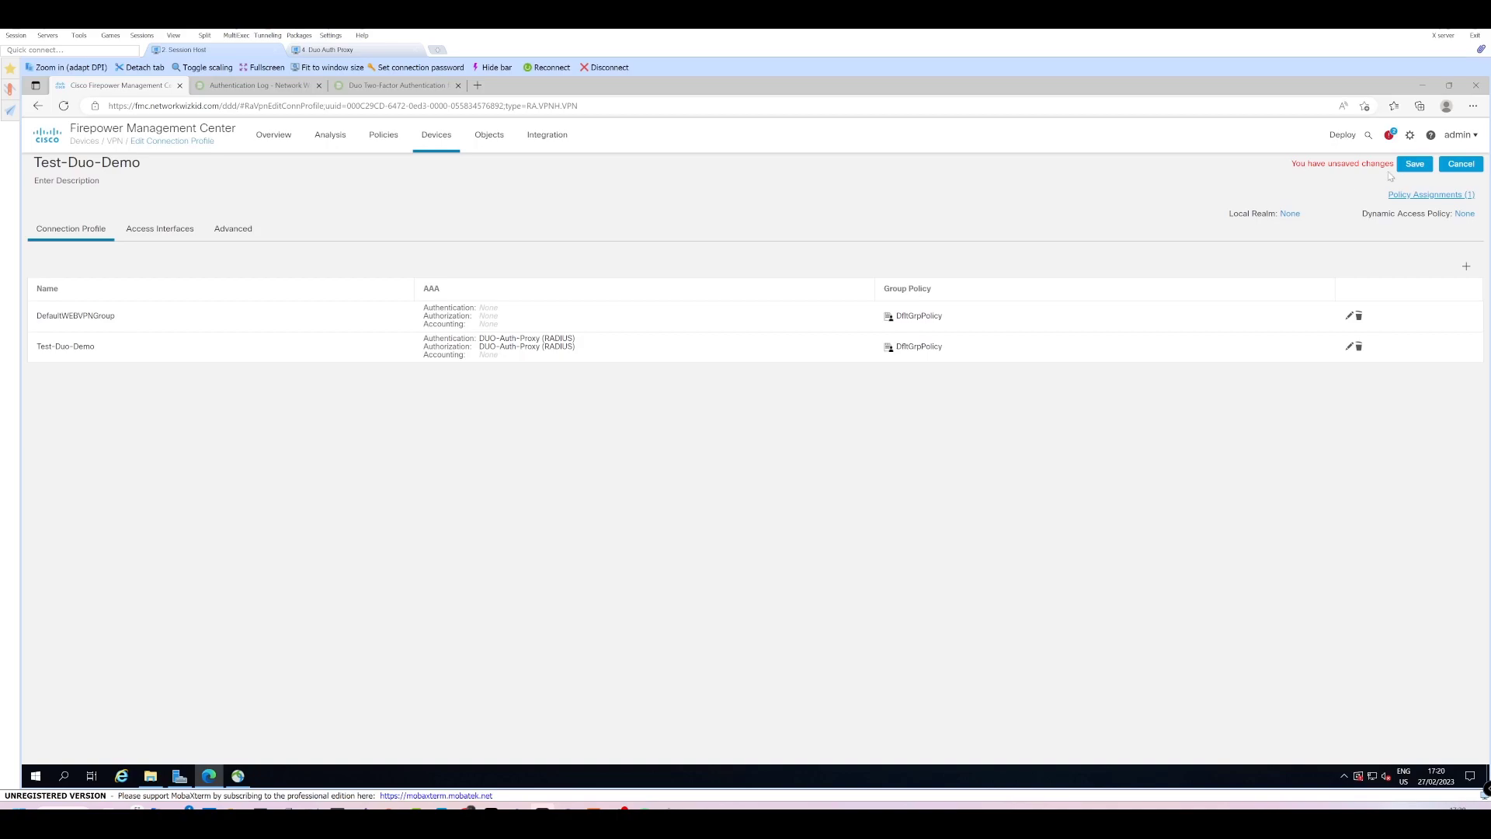
pyautogui.click(1401, 166)
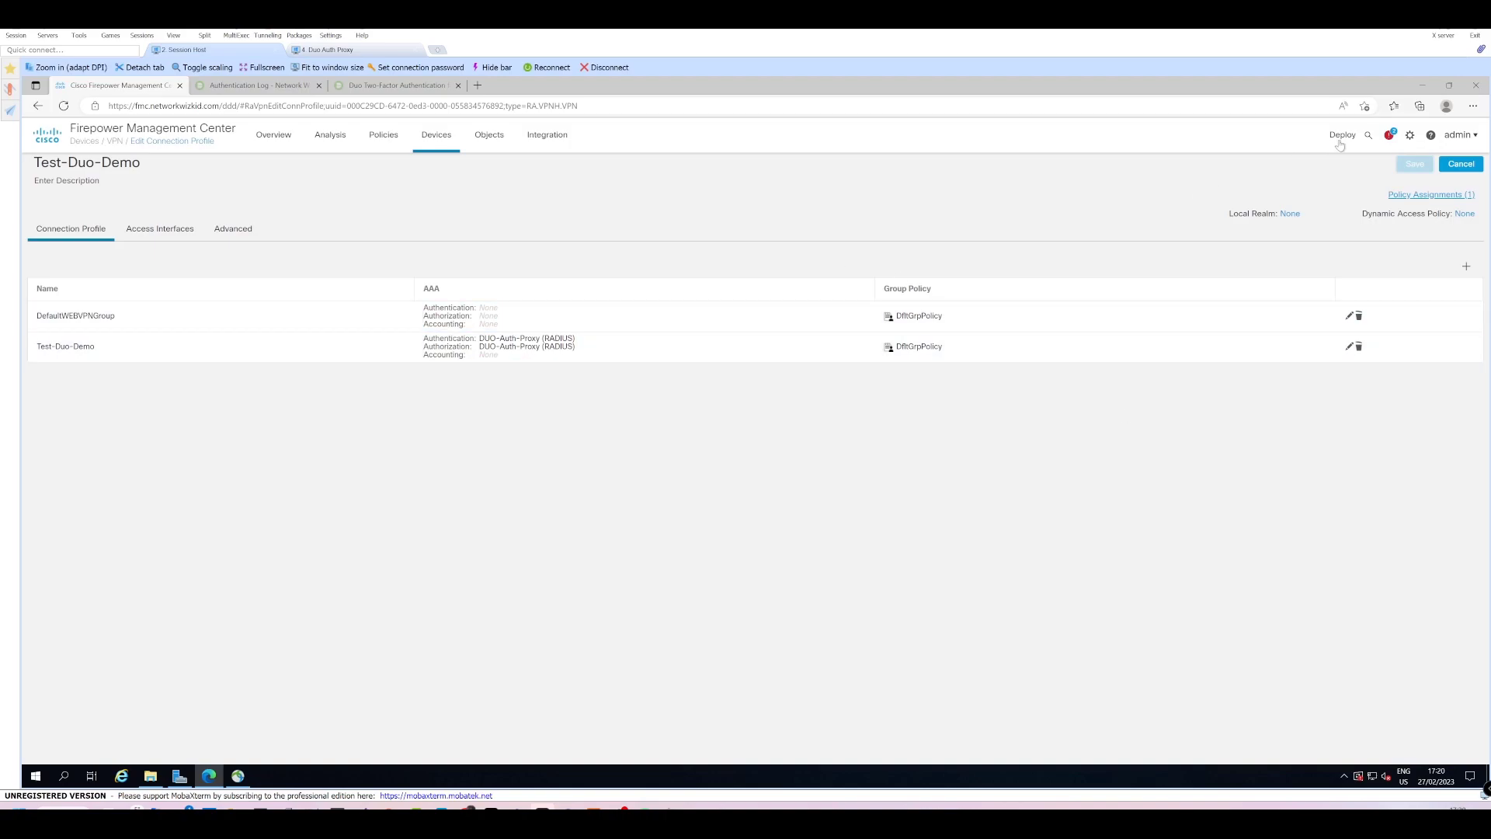
pyautogui.moveTo(1340, 144)
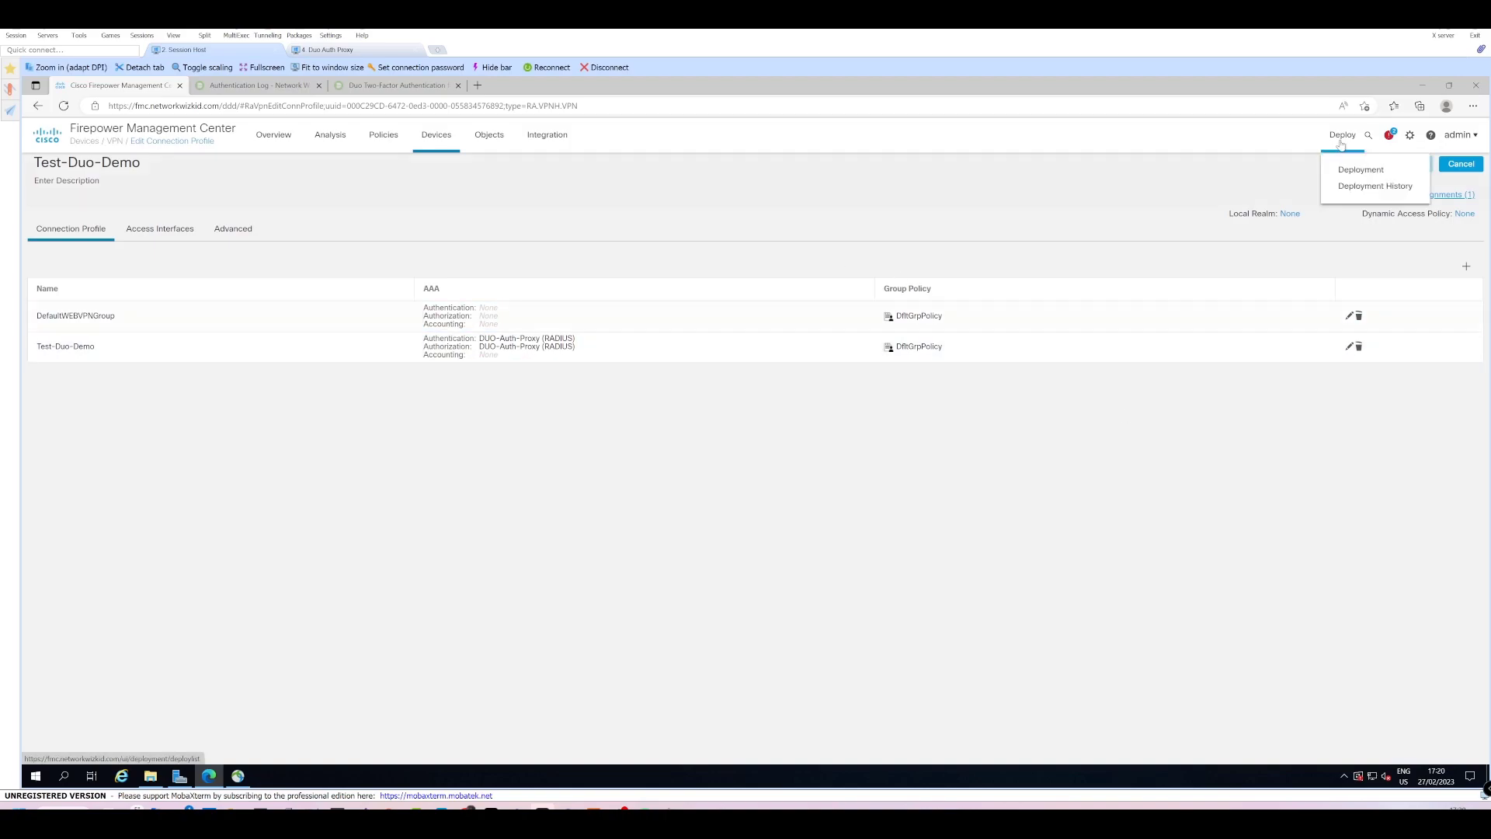
pyautogui.click(1367, 170)
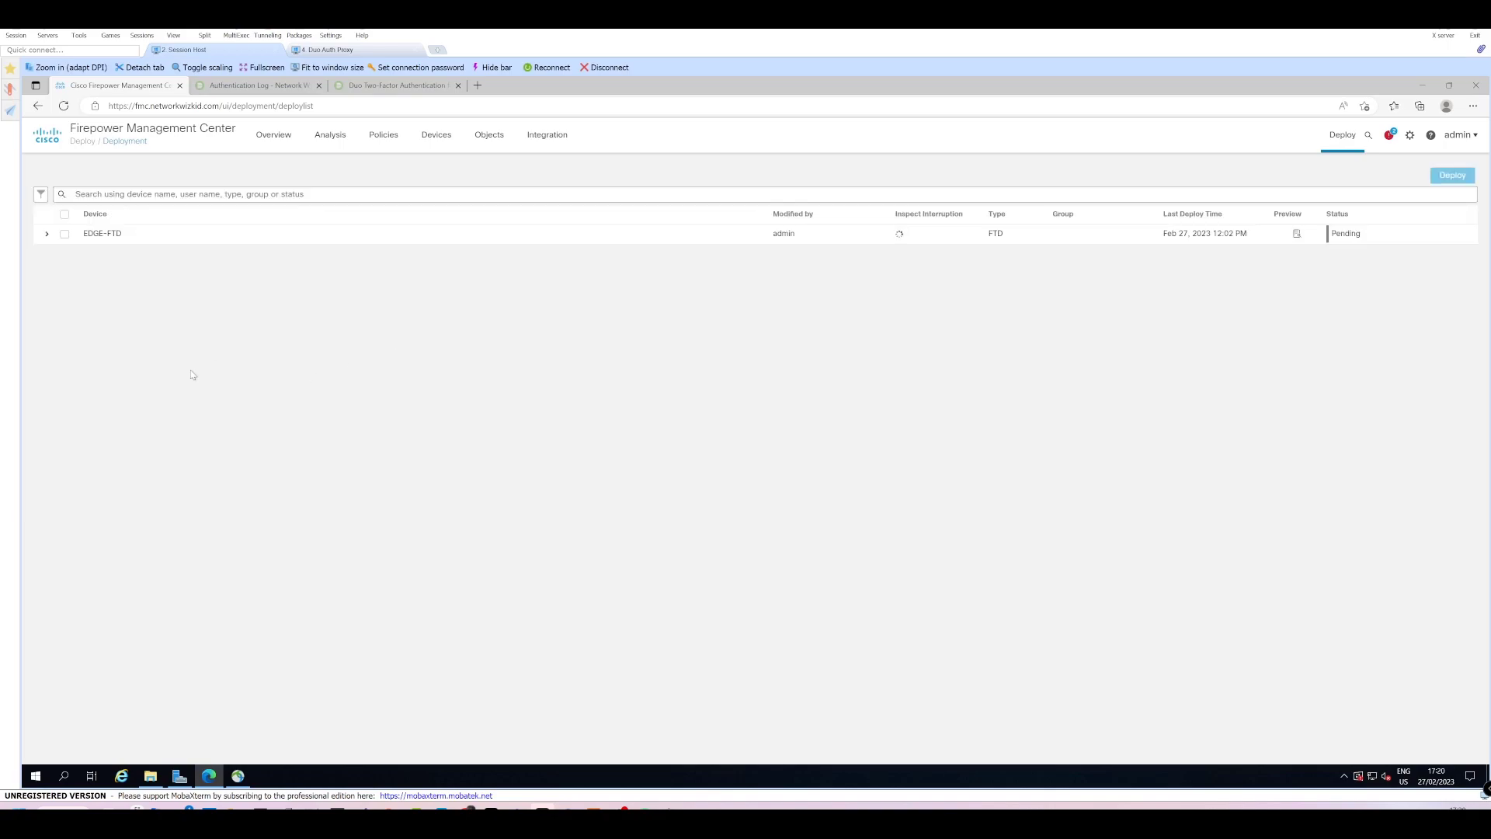
pyautogui.click(64, 233)
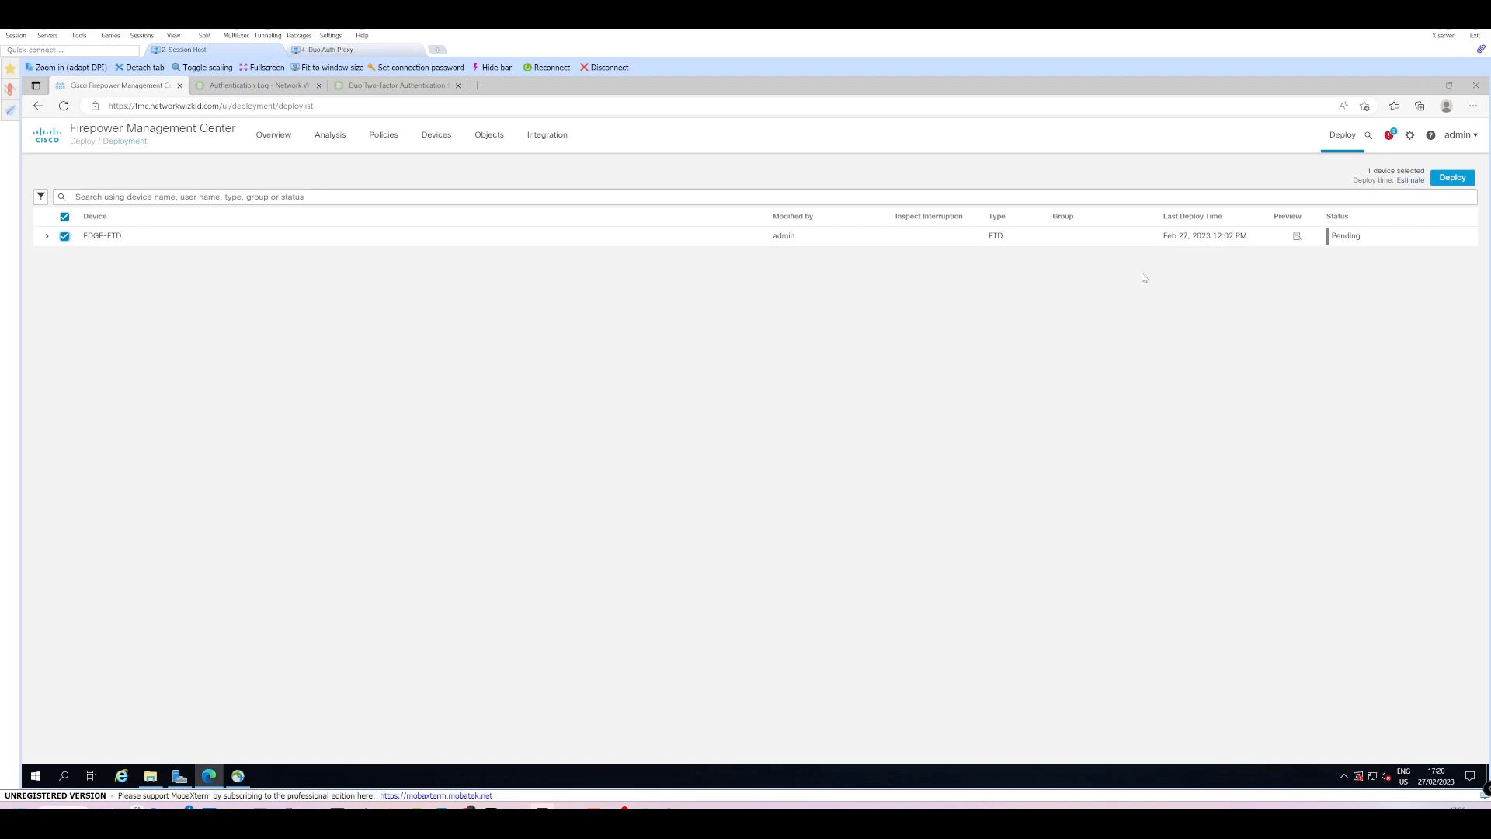
pyautogui.click(1450, 177)
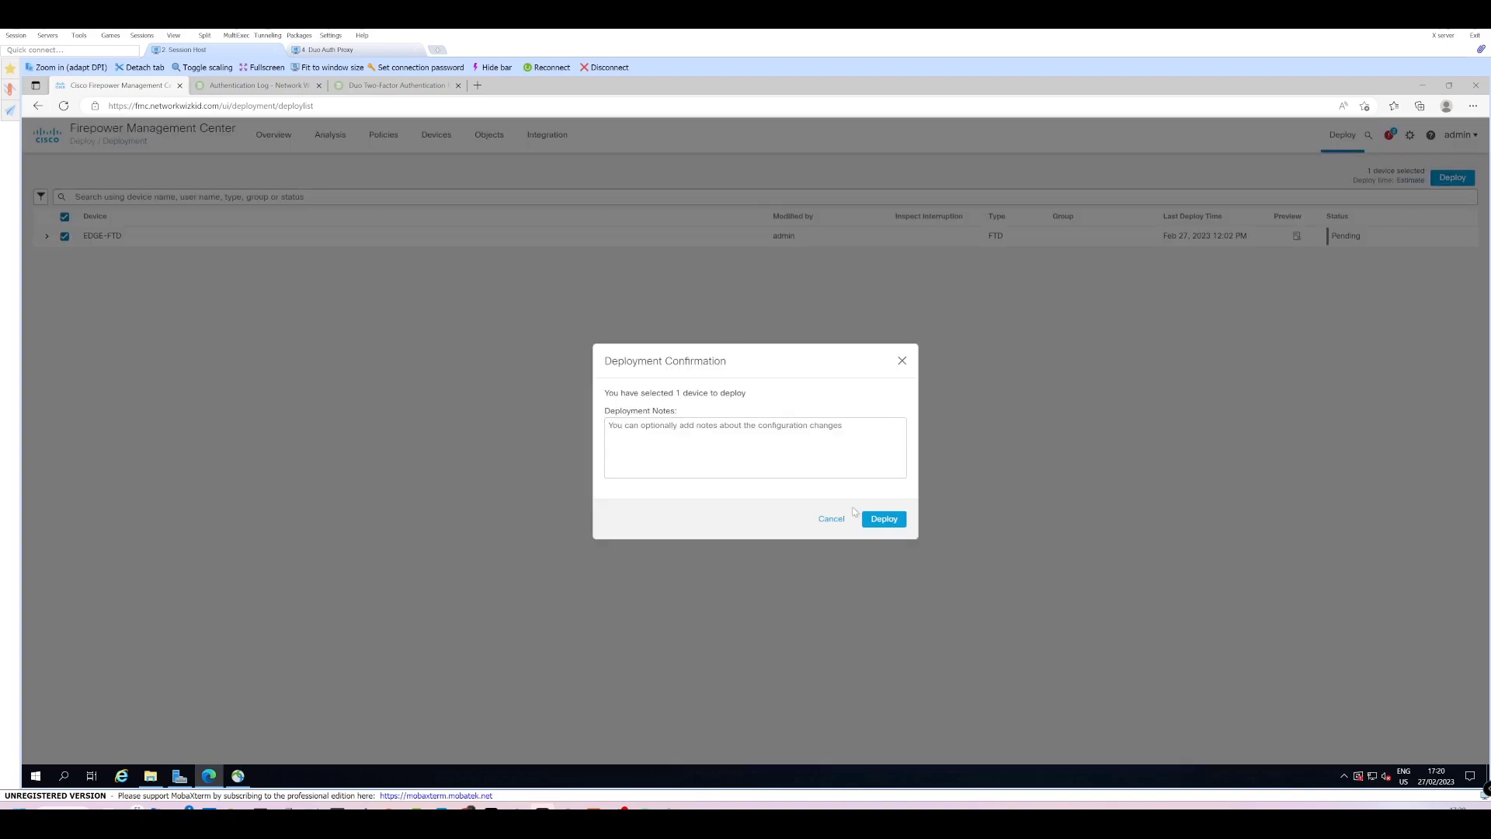
pyautogui.click(884, 519)
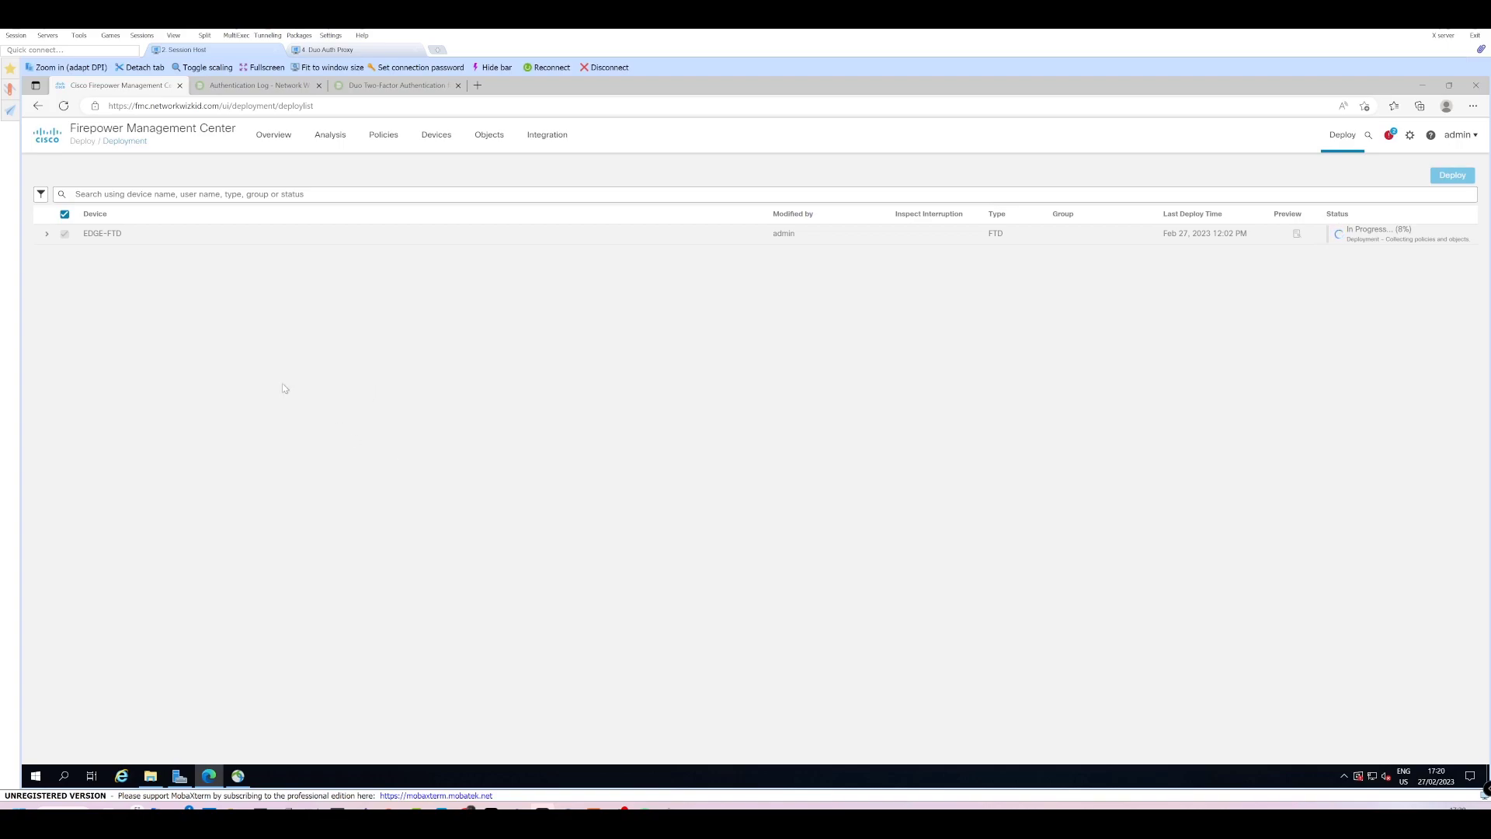
# Close the AnyConnect window and quit the client from its tray icon.
pyautogui.click(238, 776)
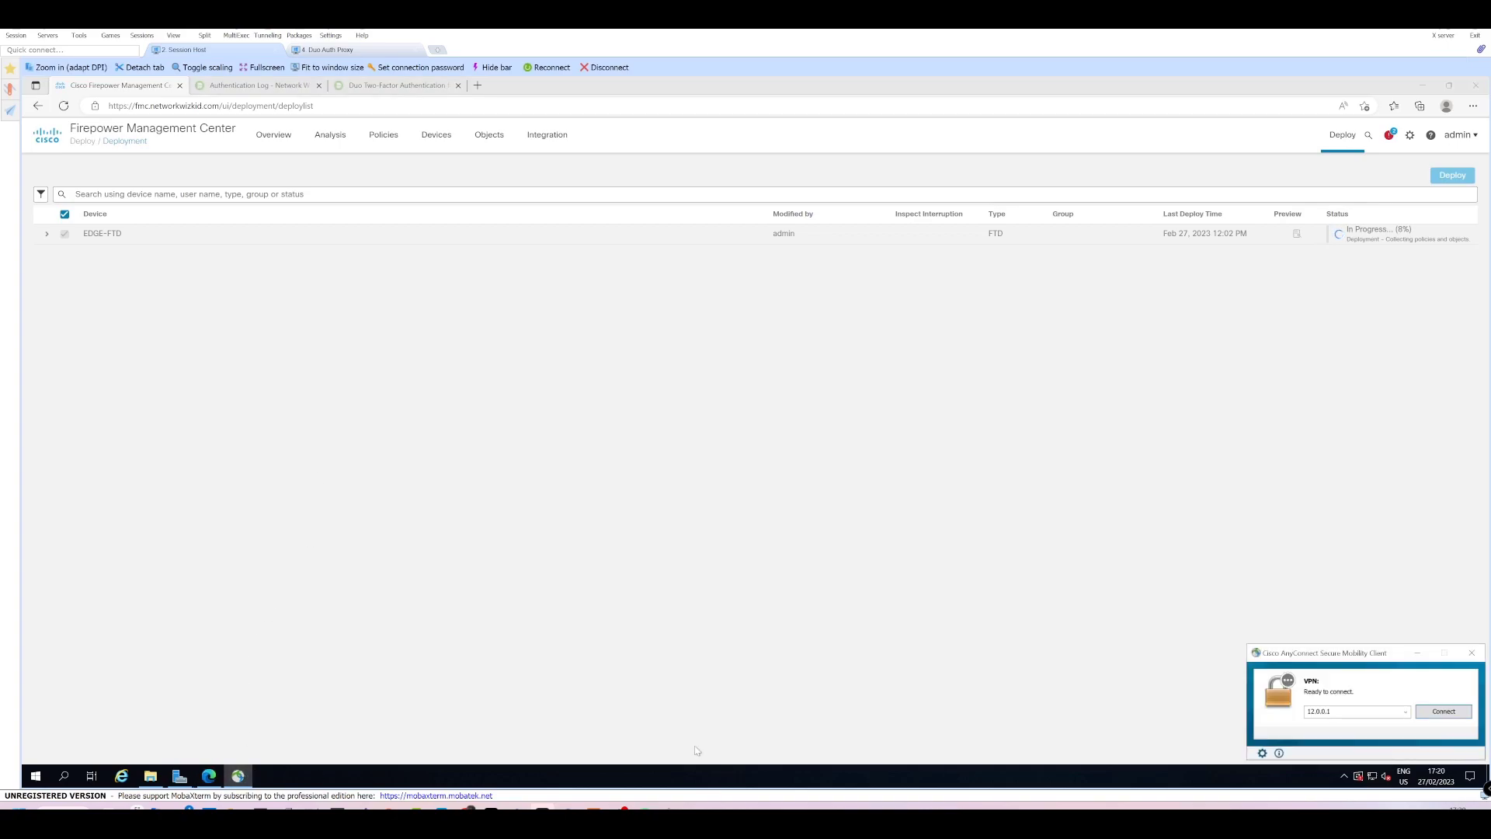
pyautogui.click(1472, 653)
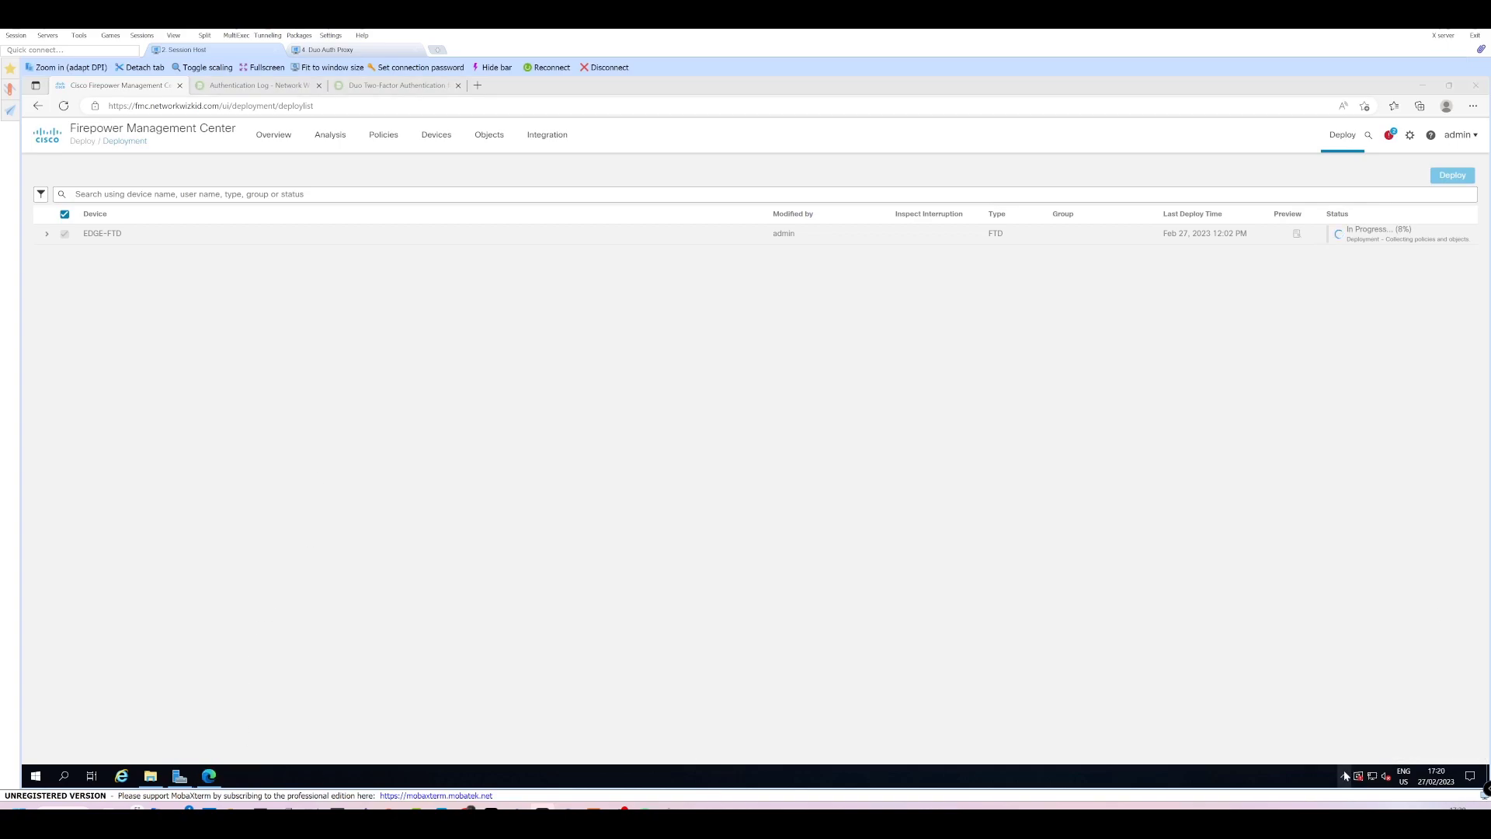
pyautogui.click(1346, 774)
pyautogui.rightClick(1332, 753)
pyautogui.click(1331, 743)
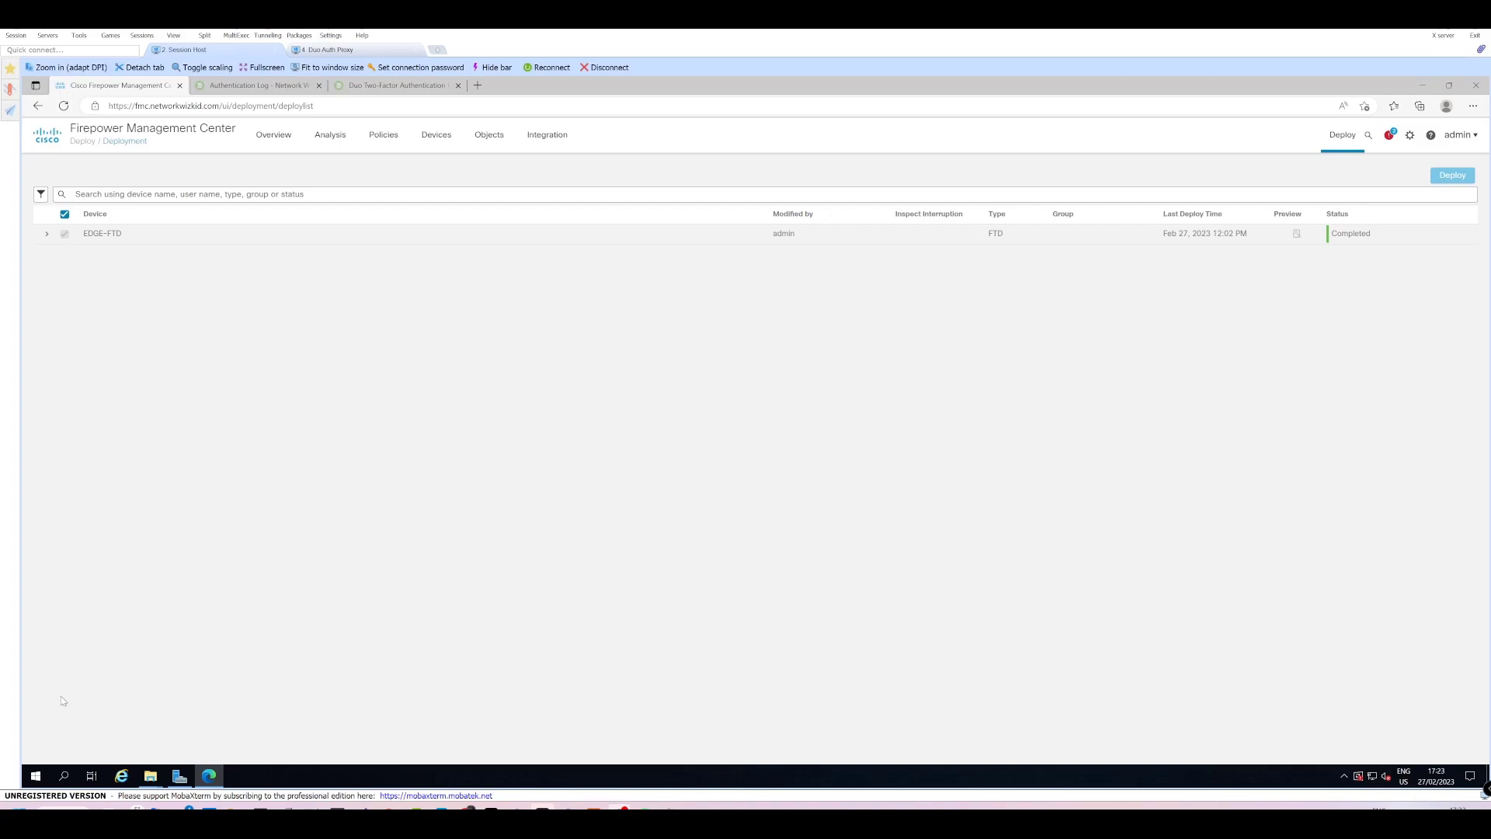
# Relaunch AnyConnect, connect to 12.0.0.1 accepting the untrusted server, and submit the login credentials.
pyautogui.click(36, 778)
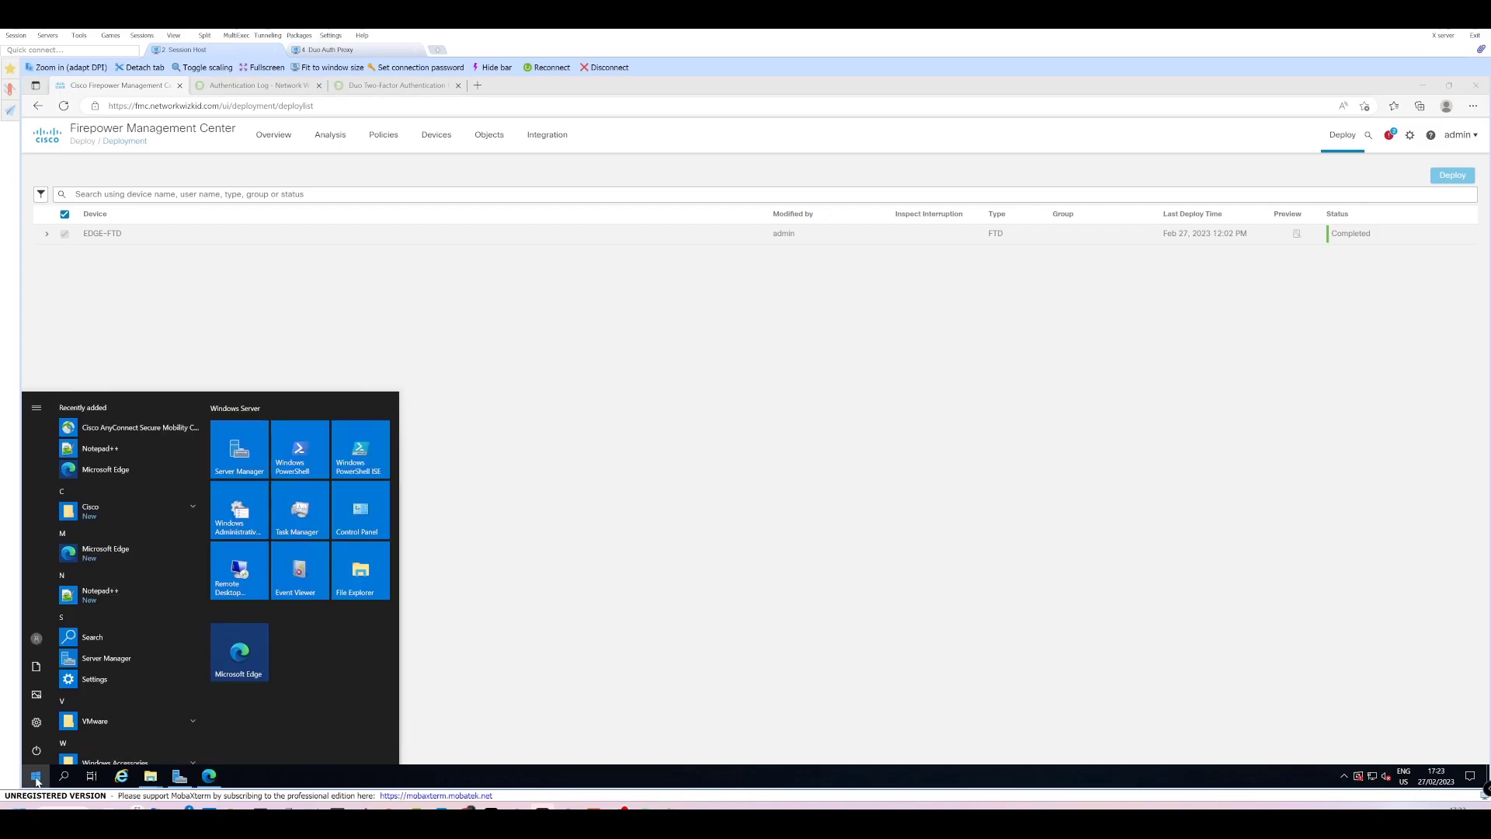
pyautogui.click(88, 431)
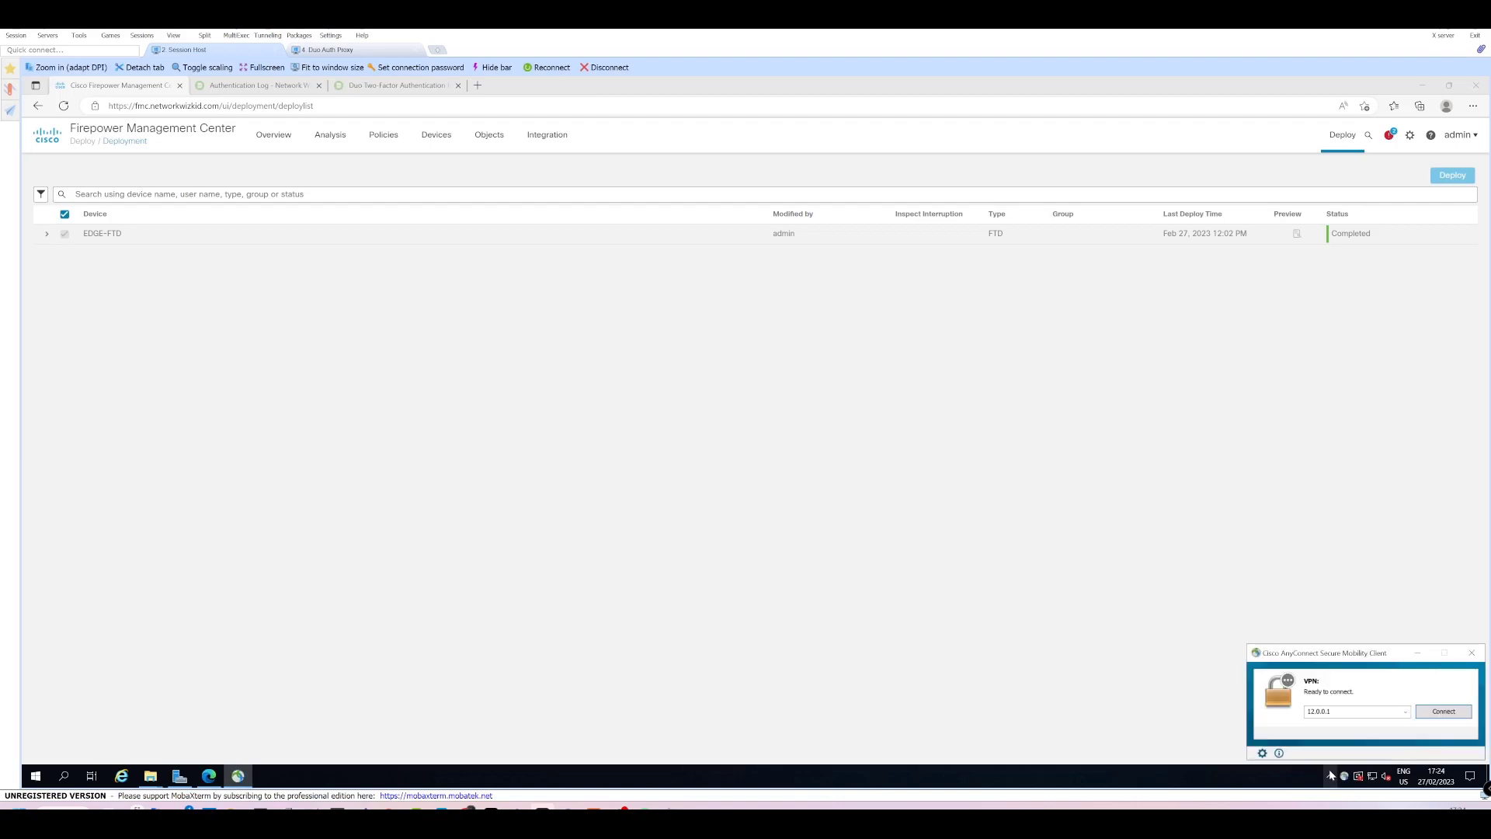
pyautogui.press('Return')
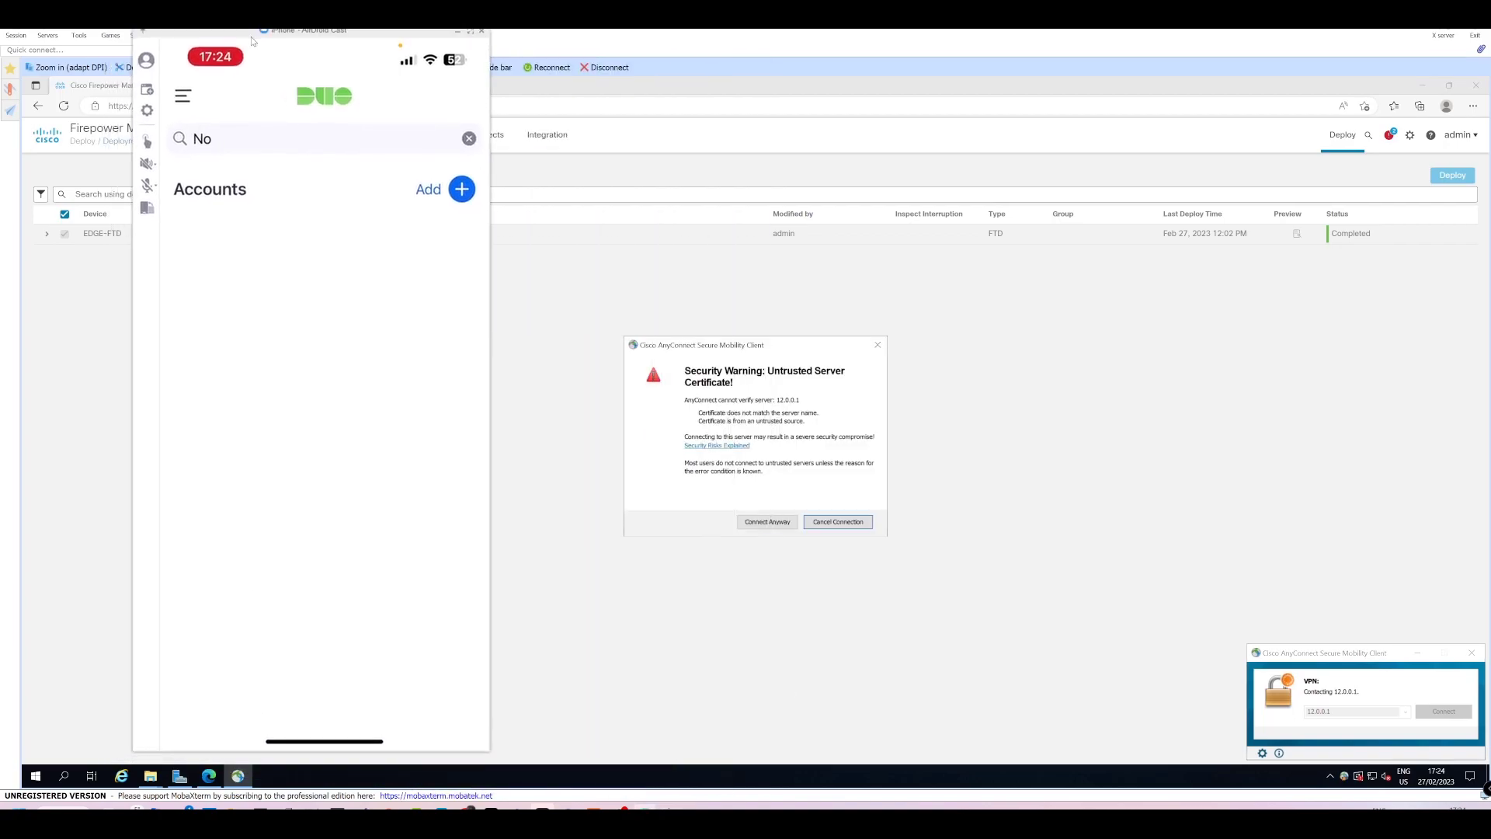
pyautogui.click(773, 524)
pyautogui.press('Tab')
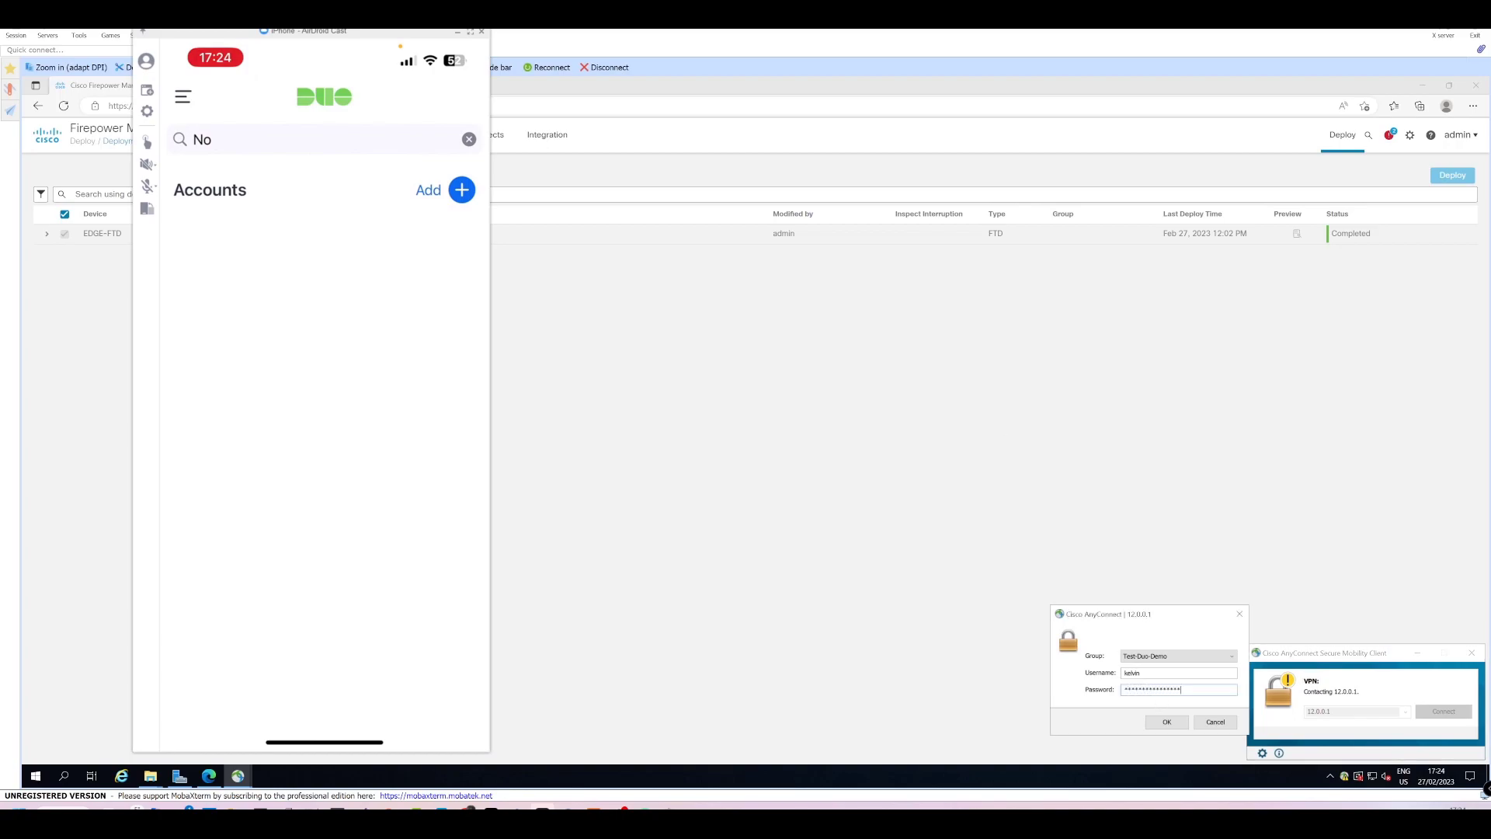
pyautogui.press('Return')
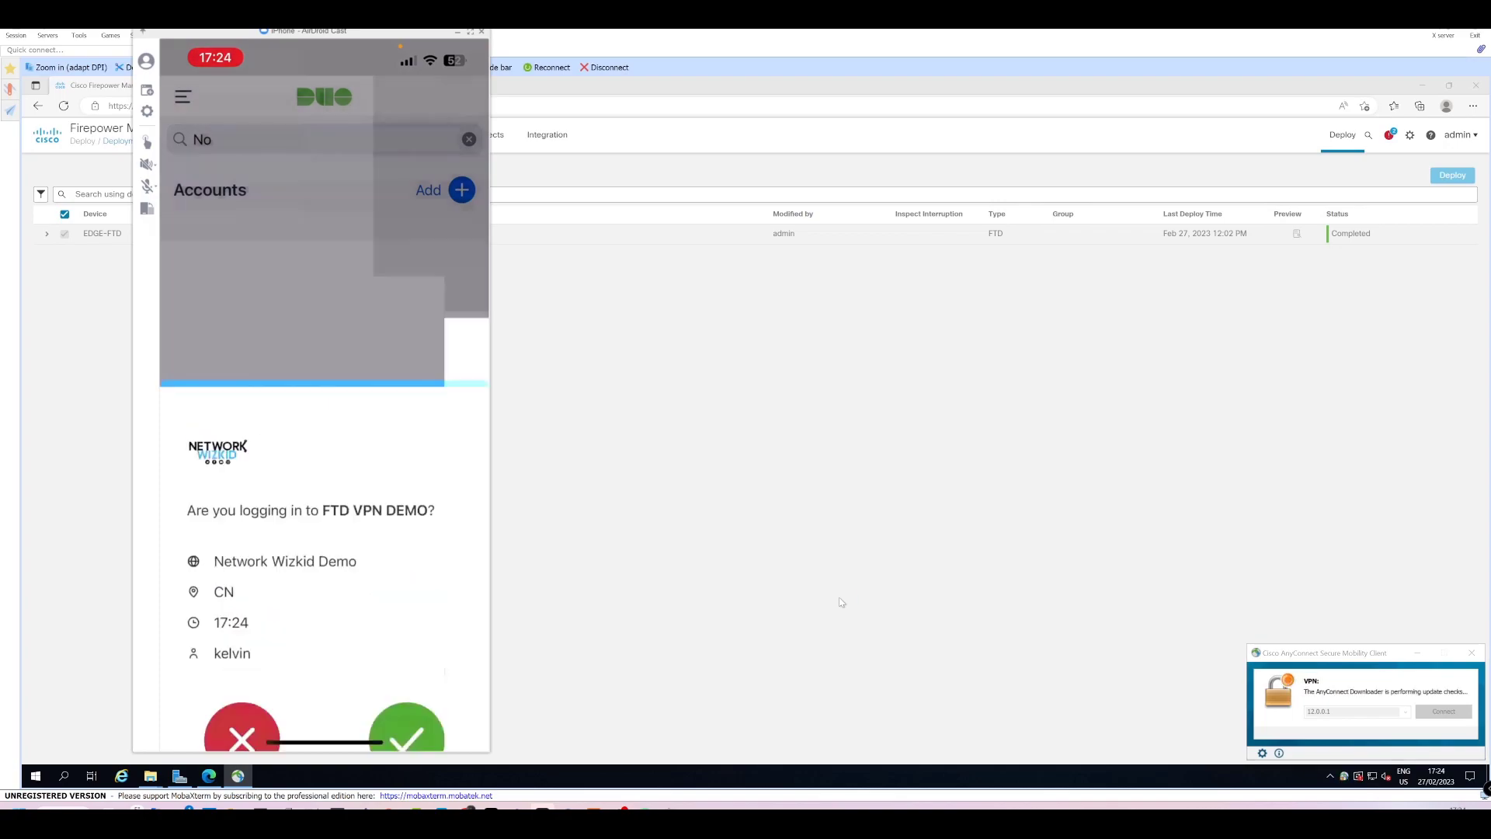
# Accept the repeated certificate warning, confirm the VPN is connected, and close the phone mirror.
pyautogui.click(749, 523)
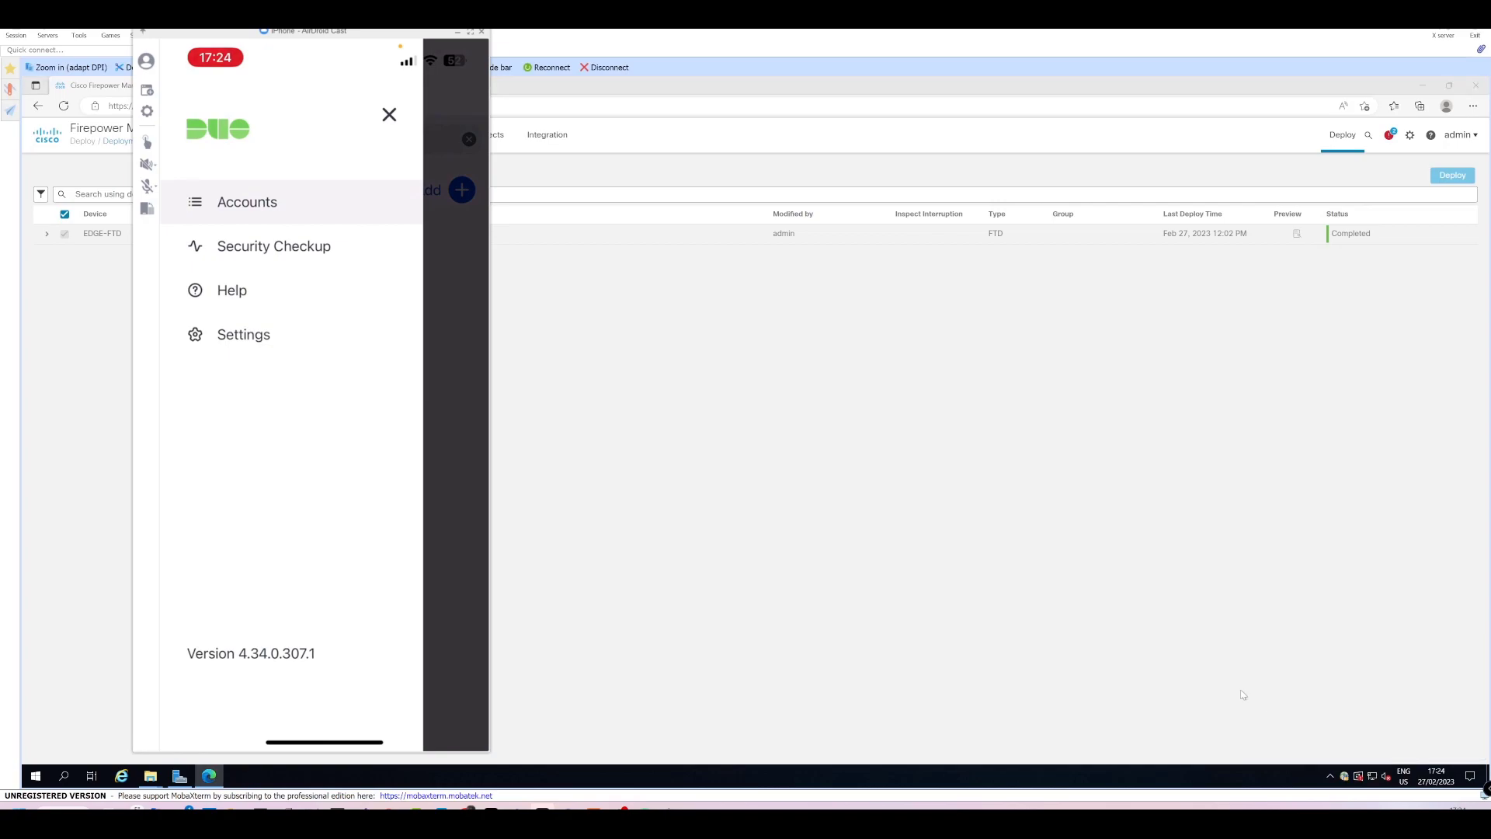
pyautogui.click(1344, 776)
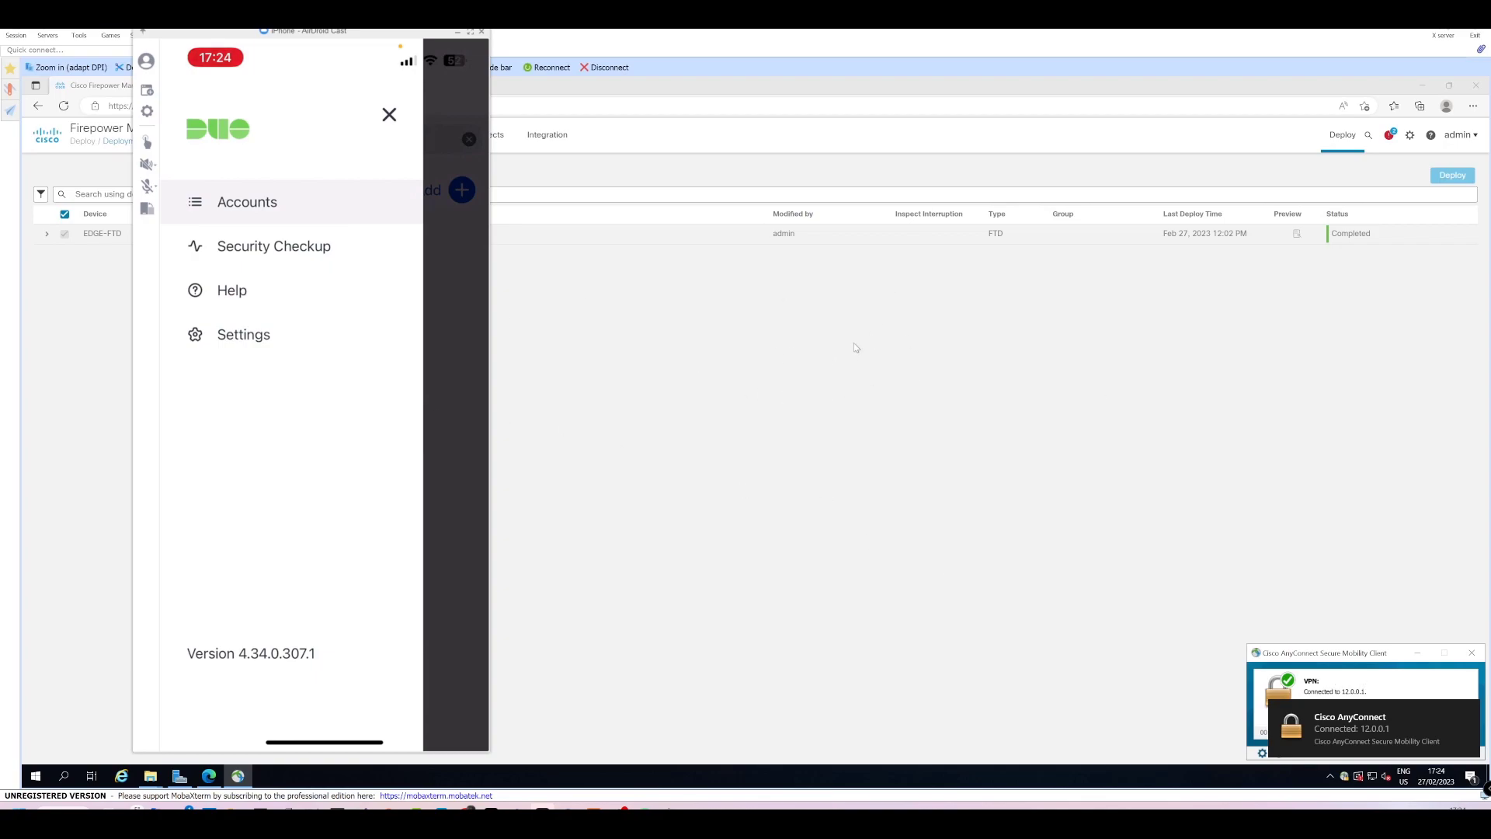
pyautogui.click(458, 32)
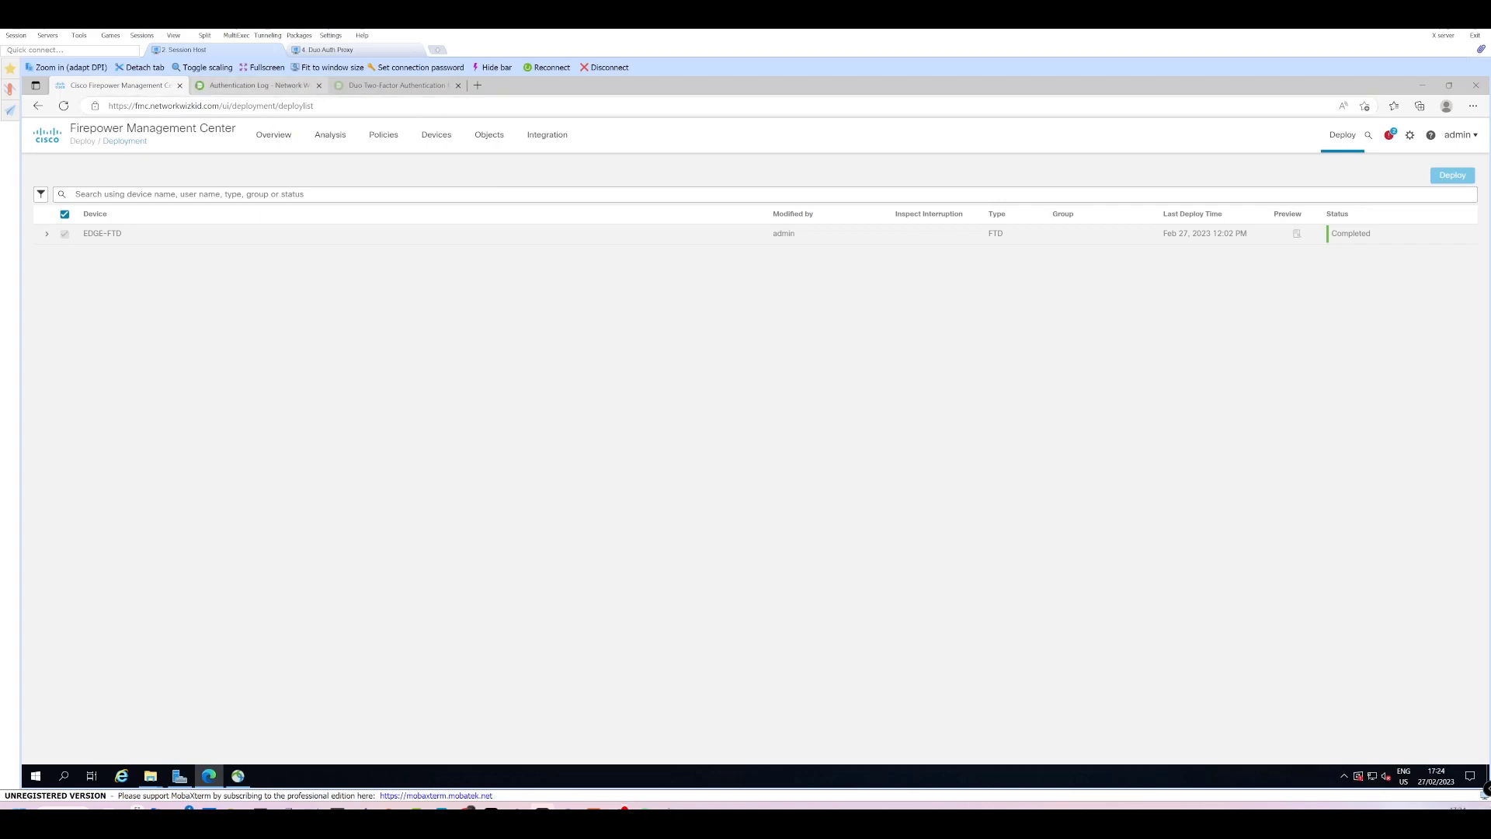
pyautogui.hotkey('ctrl', 'Tab')
# Reload the Authentication Log and check the newest entry: a granted 17:24:23 Duo Push to FTD VPN DEMO.
pyautogui.click(394, 480)
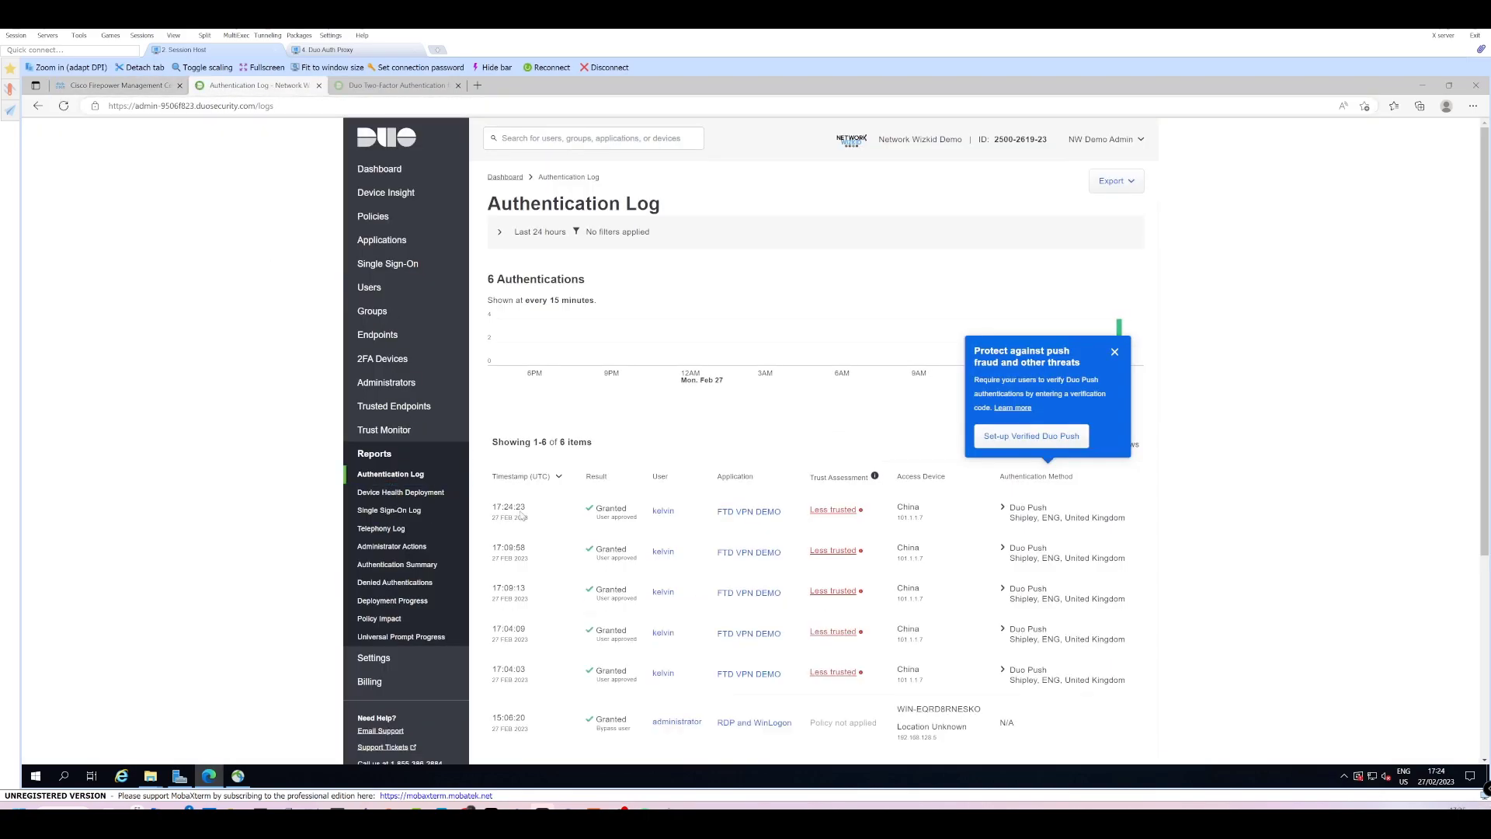
pyautogui.moveTo(489, 507); pyautogui.dragTo(639, 519)
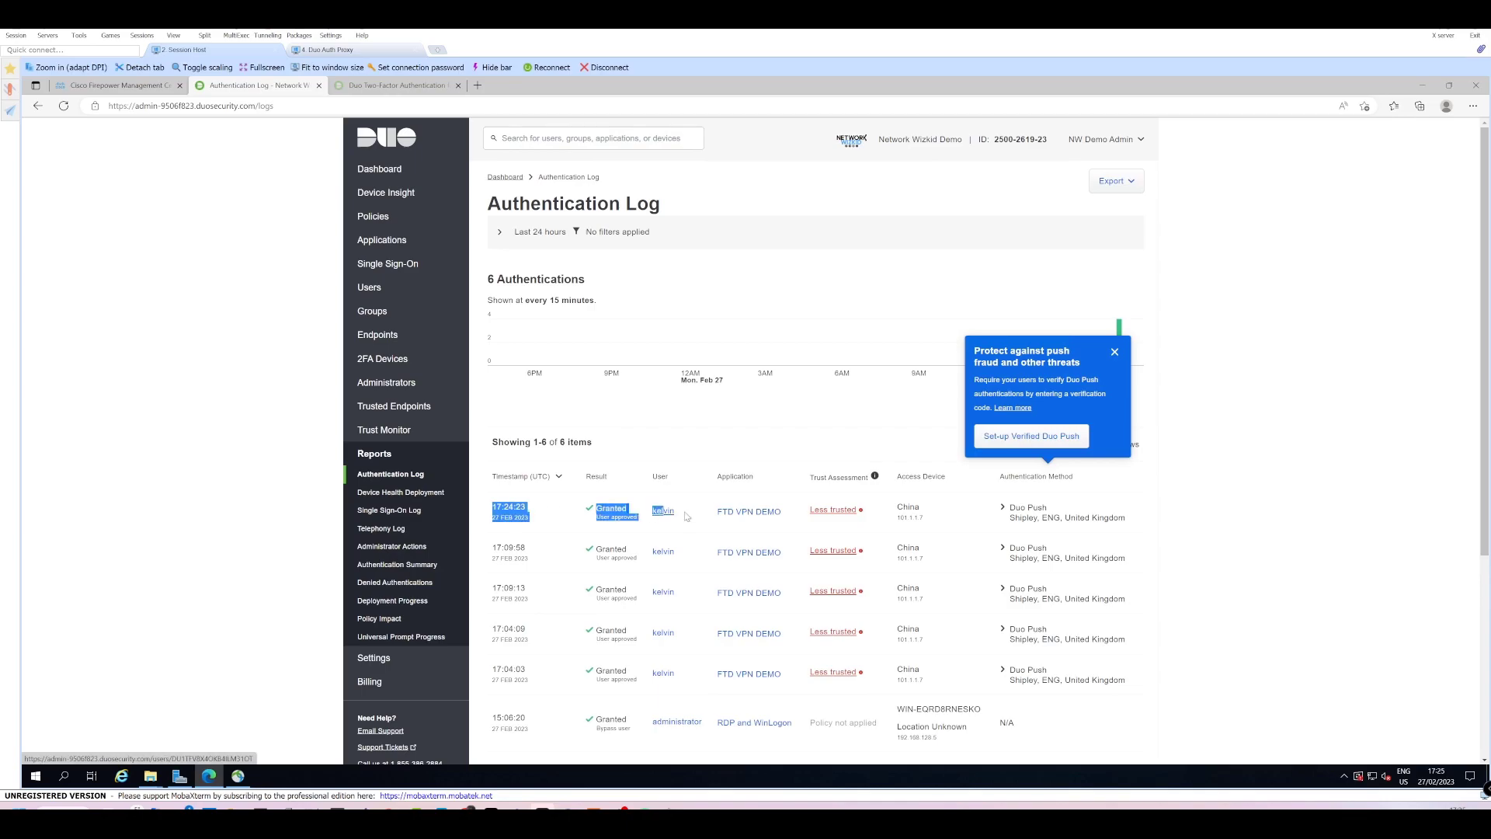
pyautogui.click(489, 514)
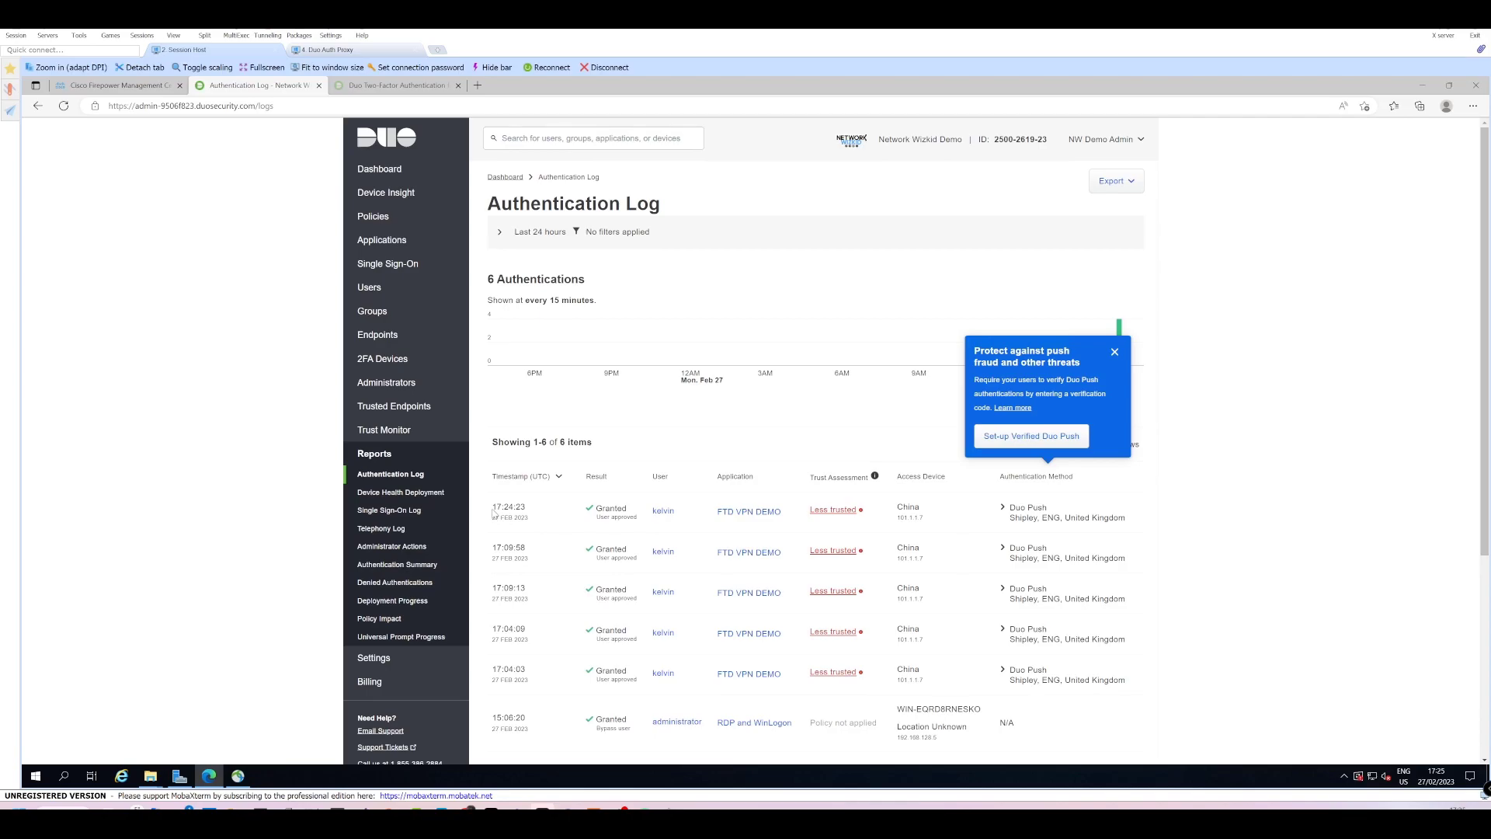